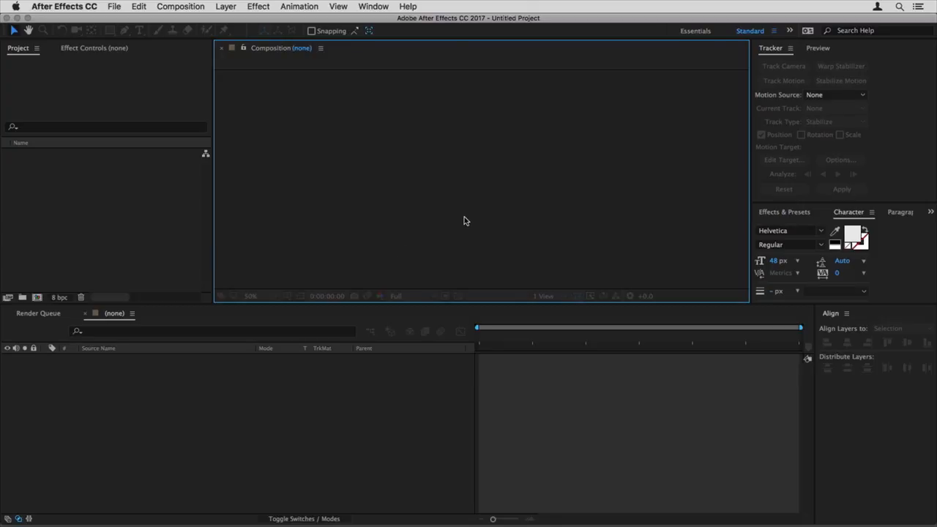
{"action": "key", "text": "ctrl+shift+space"}
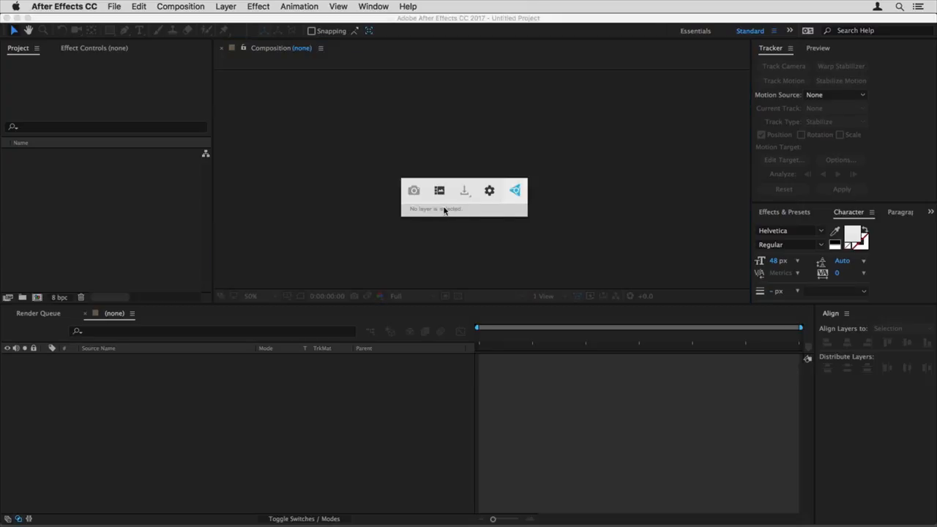
{"action": "left_click", "coordinate": [785, 212]}
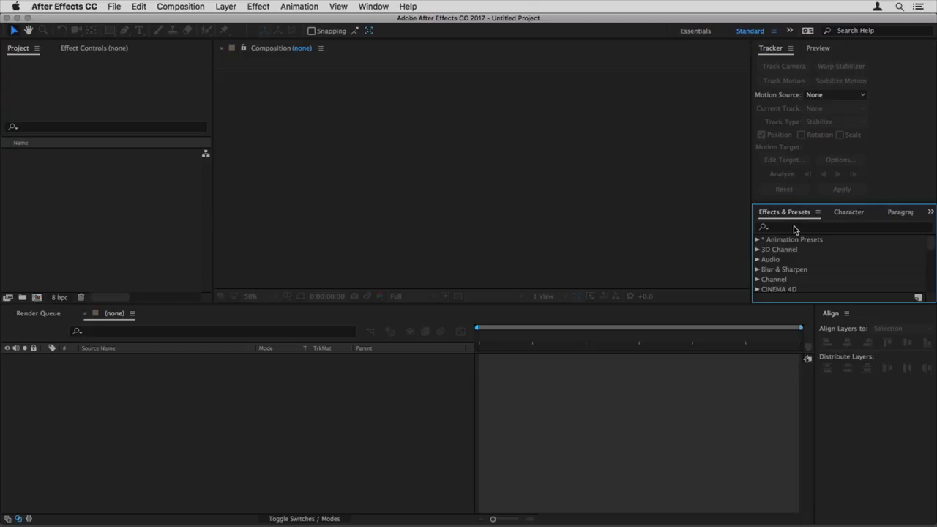
{"action": "left_click", "coordinate": [792, 228]}
{"action": "left_click", "coordinate": [372, 164]}
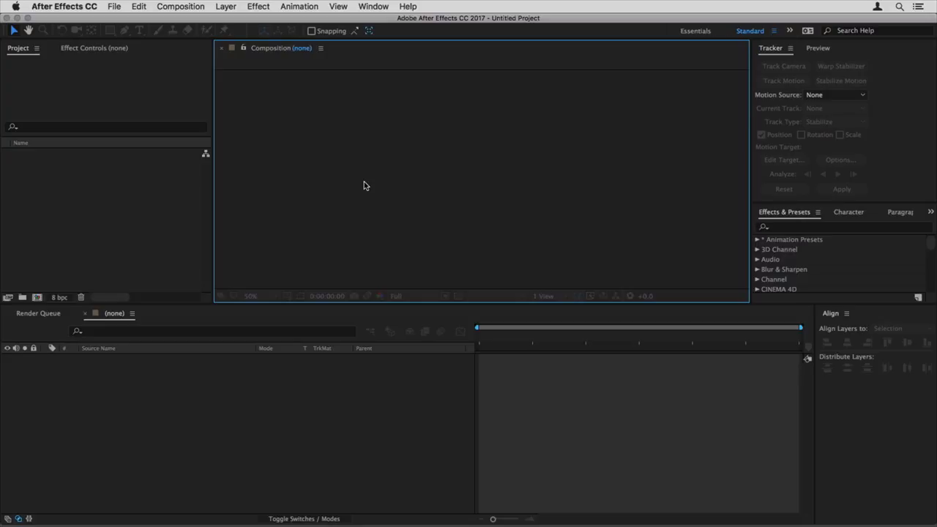
- Create a 1280 x 720 composition at 23.976 frames per second with a duration of 10 seconds
{"action": "left_click", "coordinate": [36, 298]}
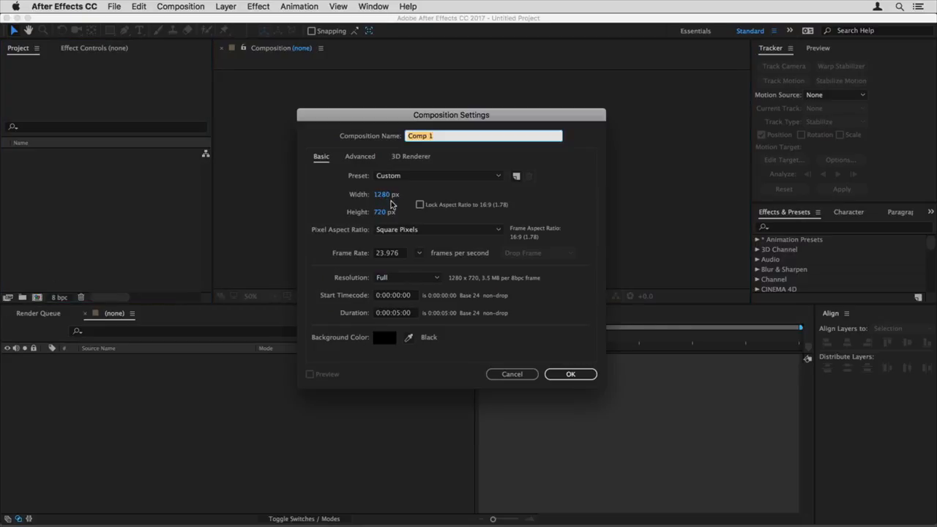
{"action": "left_click", "coordinate": [400, 314]}
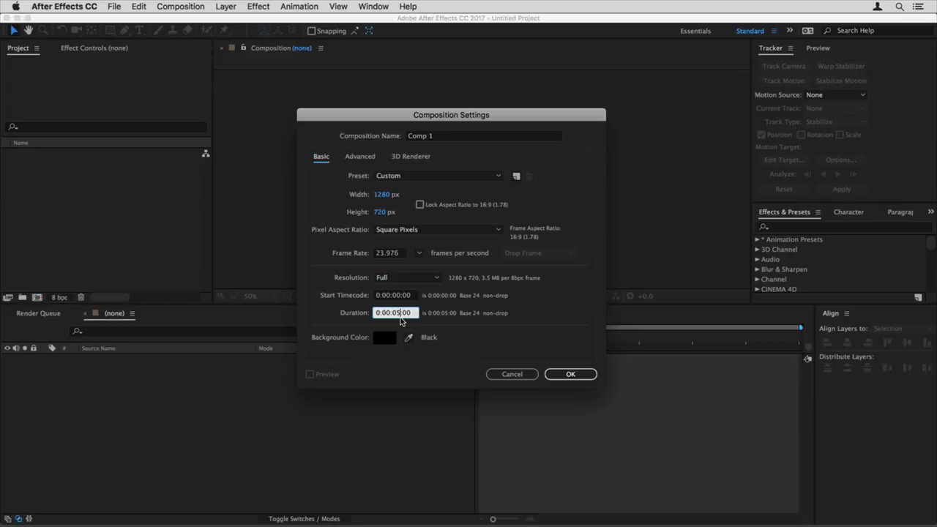
{"action": "key", "text": "BackSpace"}
{"action": "key", "text": "BackSpace"}
{"action": "key", "text": "BackSpace"}
{"action": "key", "text": "Return"}
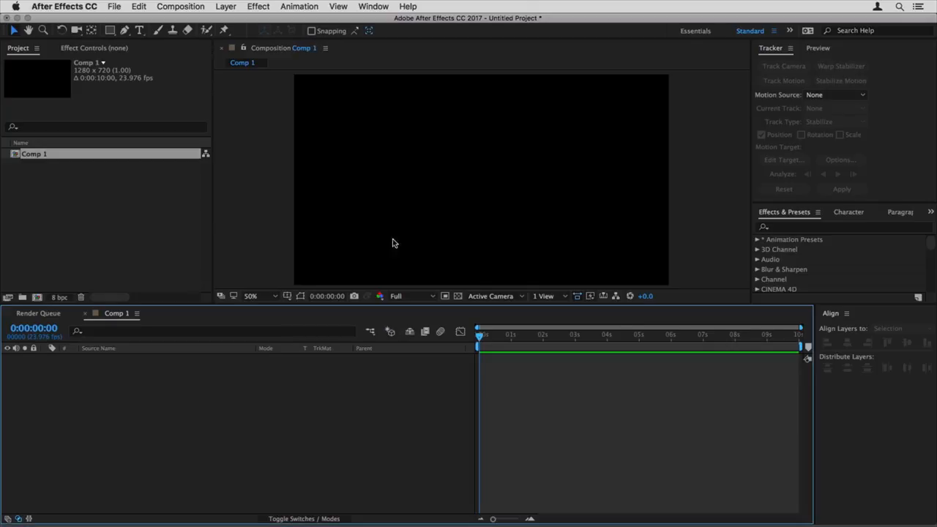
- Make the composition viewer slightly taller and add a gray solid that fills the 1280 x 720 composition
{"action": "left_click", "coordinate": [407, 189]}
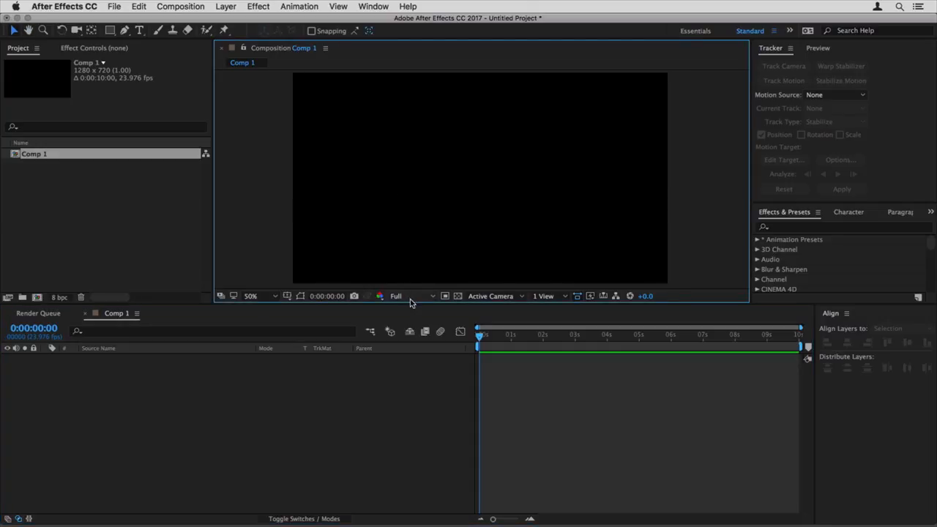
{"action": "left_click_drag", "start_coordinate": [410, 303], "coordinate": [410, 320]}
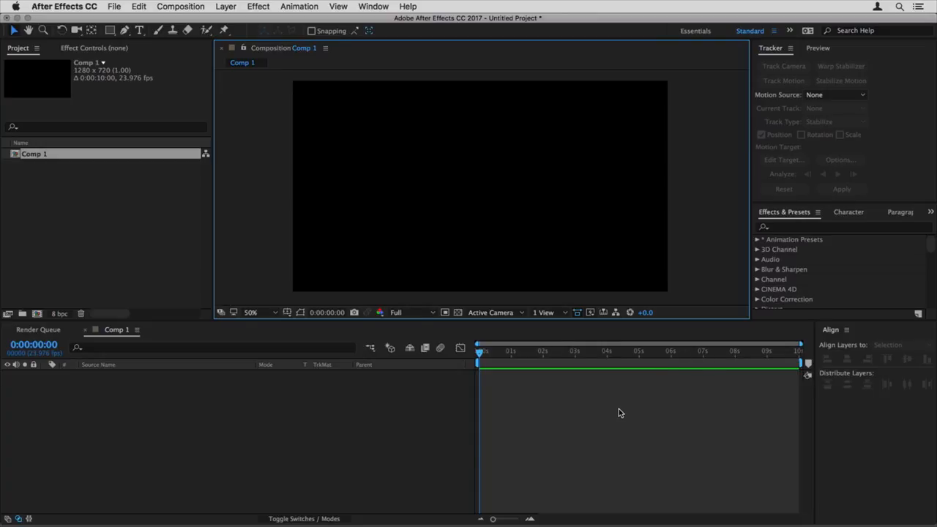
{"action": "key", "text": "super+y"}
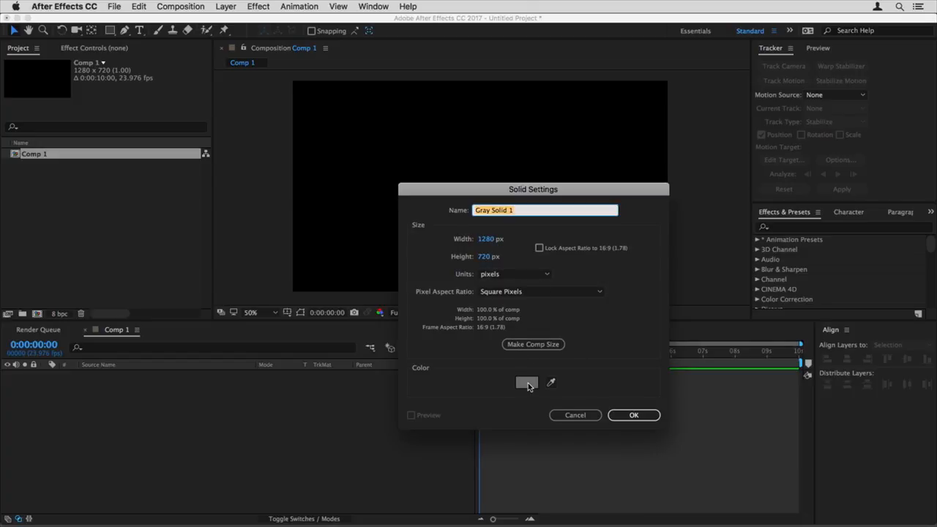
{"action": "left_click", "coordinate": [648, 417]}
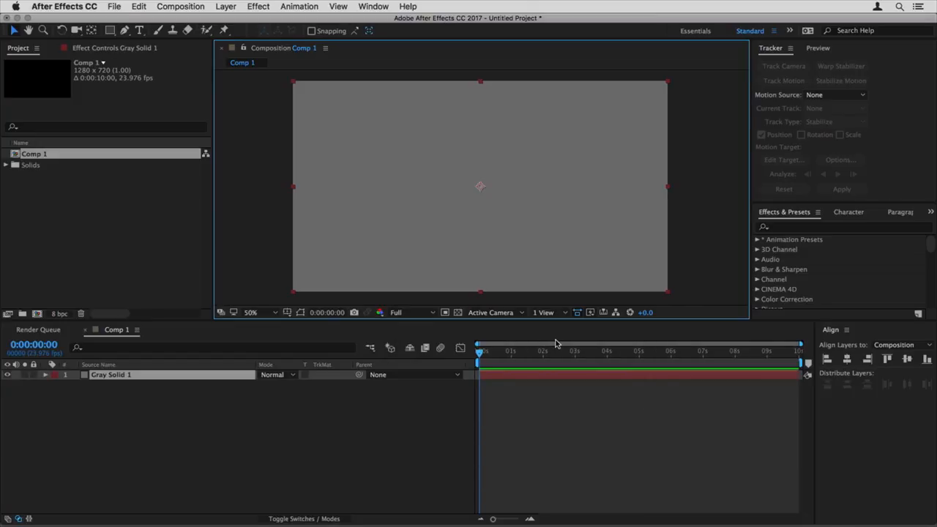
- Find the Fractal Noise effect with the quick effect search and apply it to the gray solid
{"action": "left_click", "coordinate": [184, 377]}
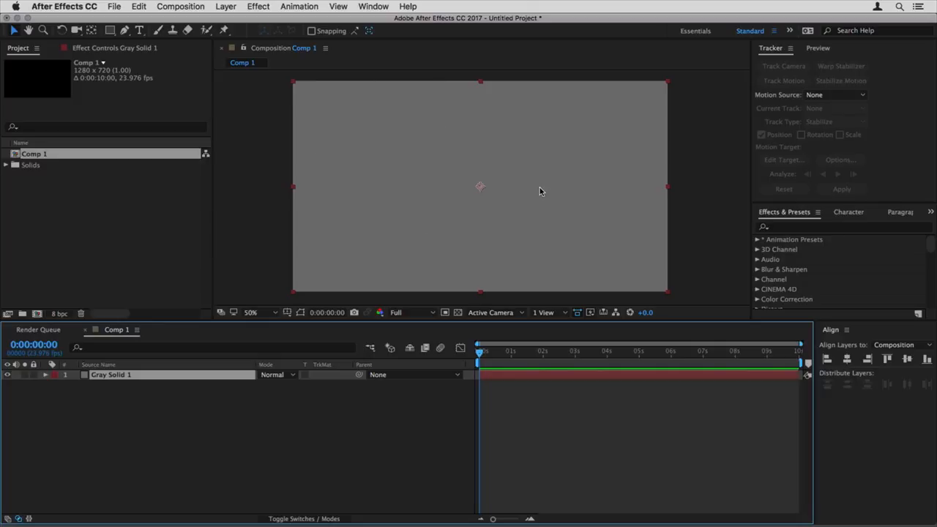
{"action": "key", "text": "ctrl+space"}
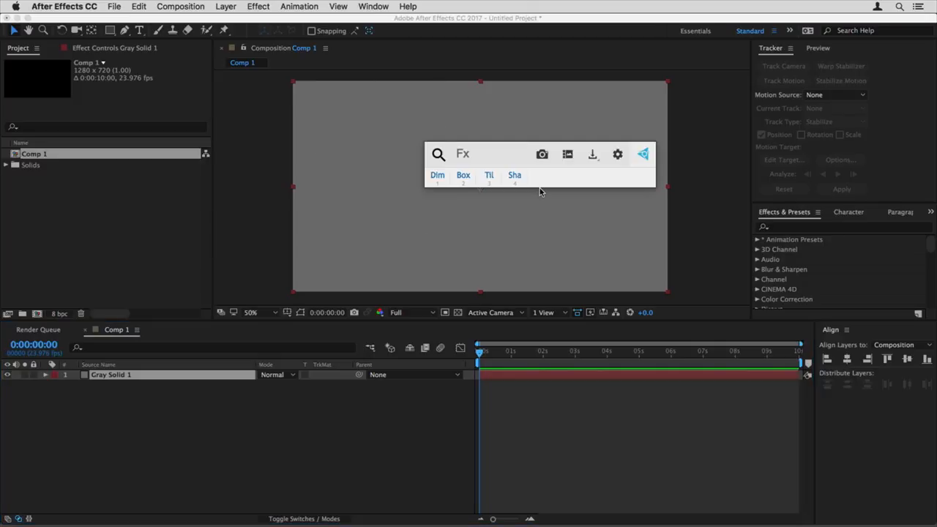
{"action": "type", "text": "fracta"}
{"action": "key", "text": "Down"}
{"action": "key", "text": "Return"}
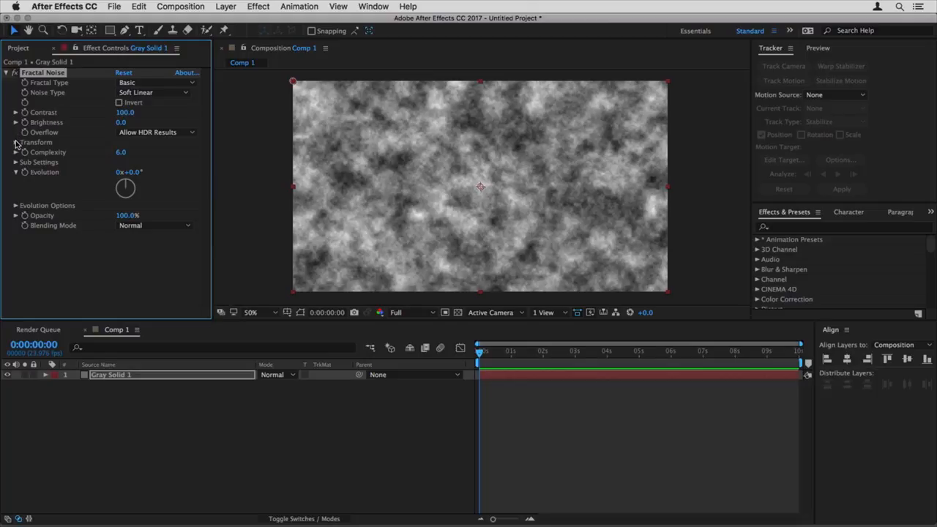
- Set Fractal Noise to the inverted Dynamic fractal type with a uniform scale of 798
{"action": "left_click", "coordinate": [156, 83]}
{"action": "left_click", "coordinate": [156, 153]}
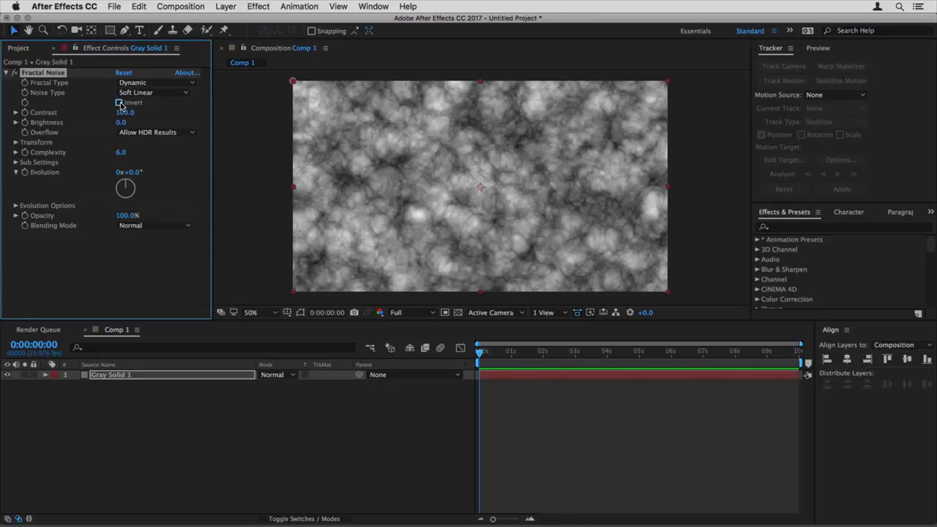
{"action": "left_click", "coordinate": [119, 103]}
{"action": "left_click", "coordinate": [15, 142]}
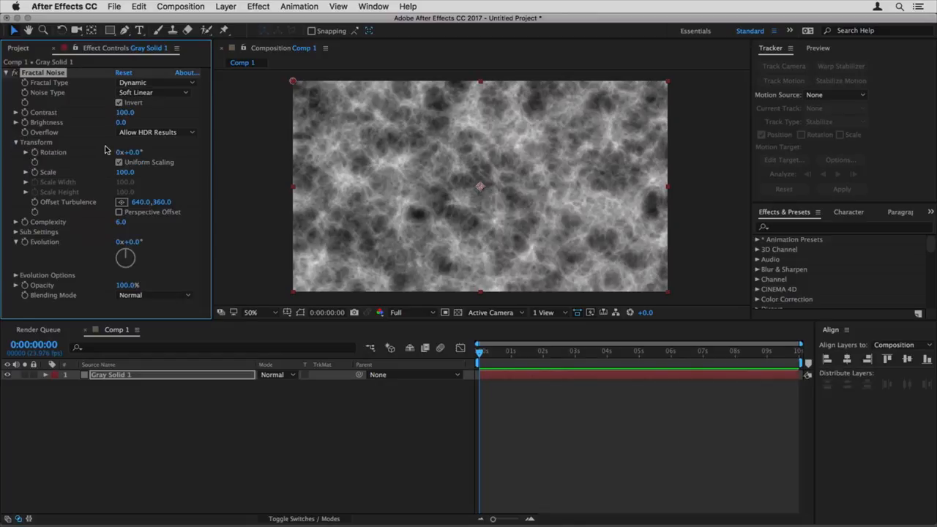
{"action": "left_click_drag", "start_coordinate": [124, 172], "coordinate": [505, 145]}
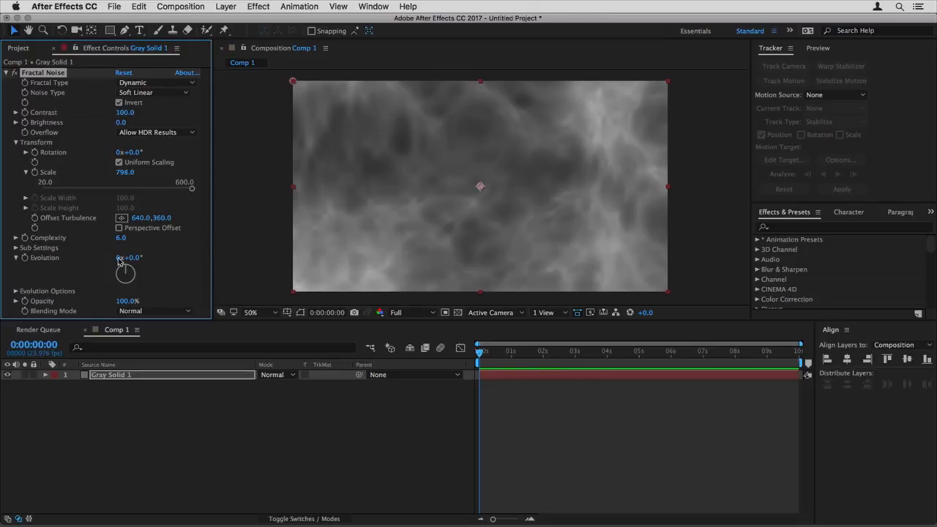
- Scrub the Fractal Noise Evolution value to see how the pattern moves, and reset it to 0
{"action": "left_click_drag", "start_coordinate": [132, 260], "coordinate": [272, 252]}
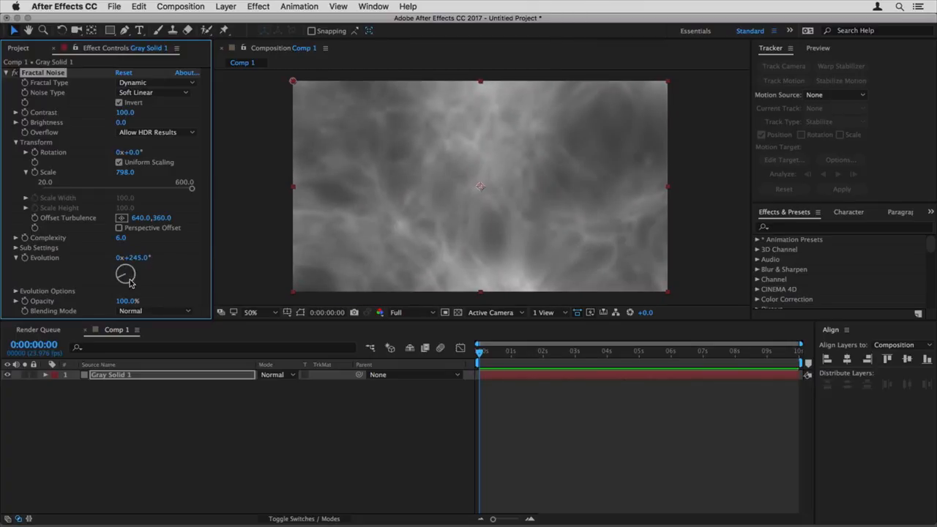
{"action": "left_click_drag", "start_coordinate": [140, 258], "coordinate": [267, 266]}
{"action": "left_click", "coordinate": [119, 258]}
{"action": "type", "text": "0"}
{"action": "key", "text": "Return"}
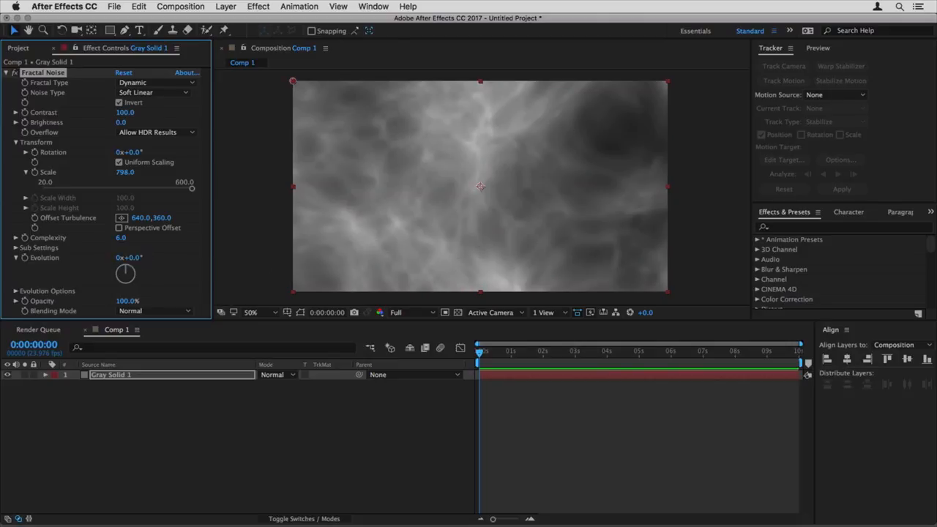
- Keyframe Evolution from 0 at the composition's start to 1 full revolution on its last frame, and preview the animation
{"action": "left_click", "coordinate": [25, 259]}
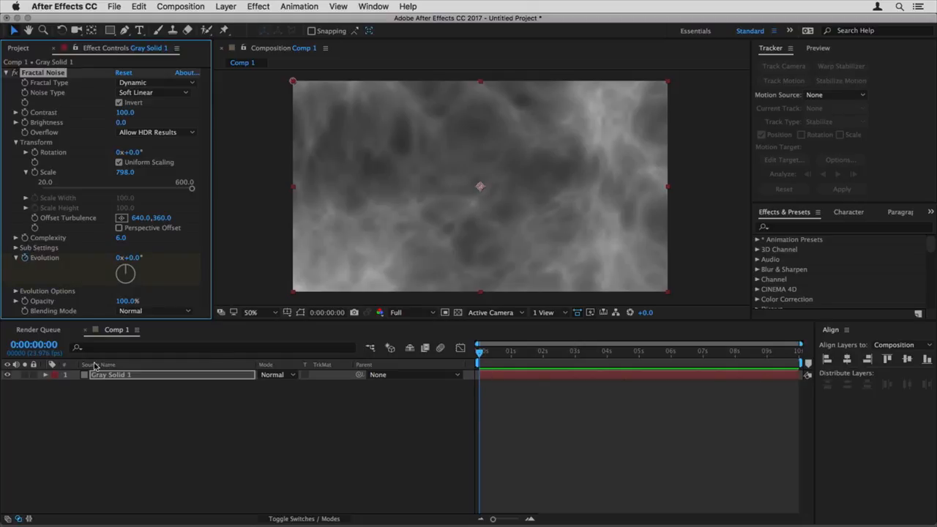
{"action": "left_click", "coordinate": [522, 354]}
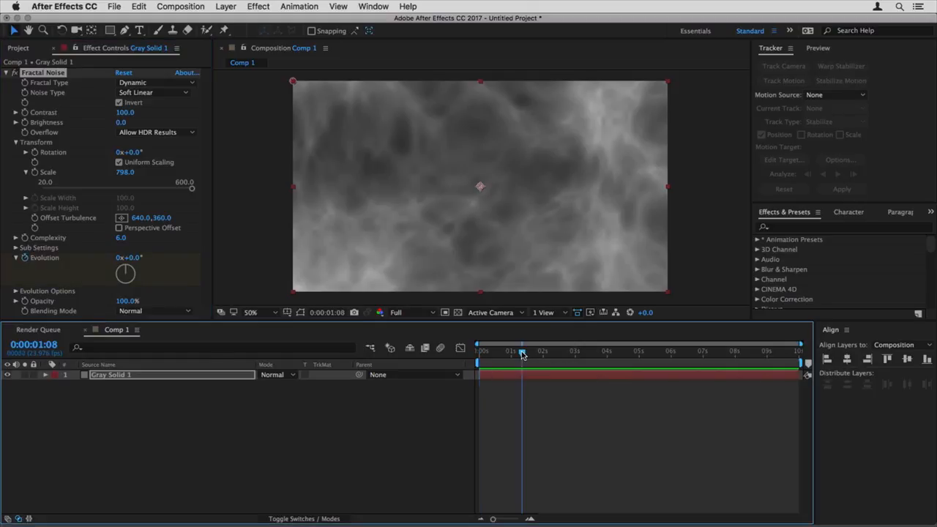
{"action": "key", "text": "End"}
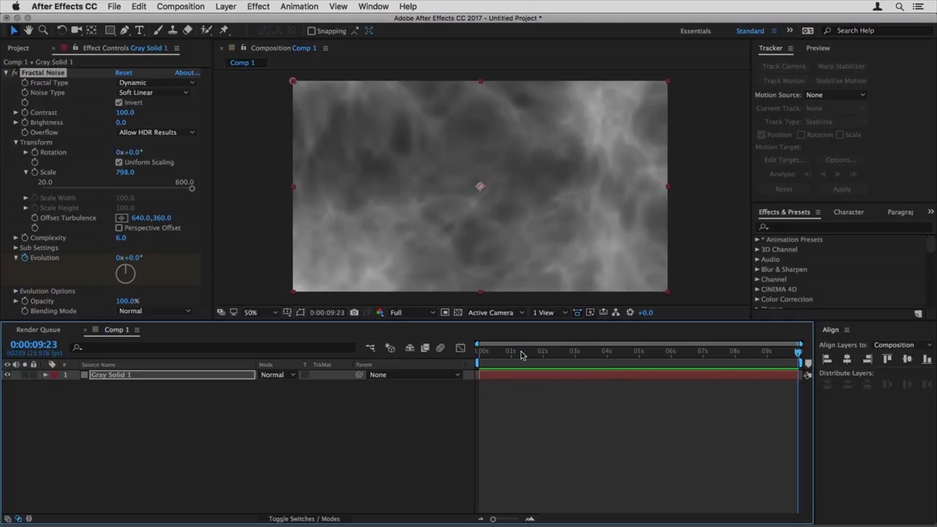
{"action": "left_click", "coordinate": [120, 260]}
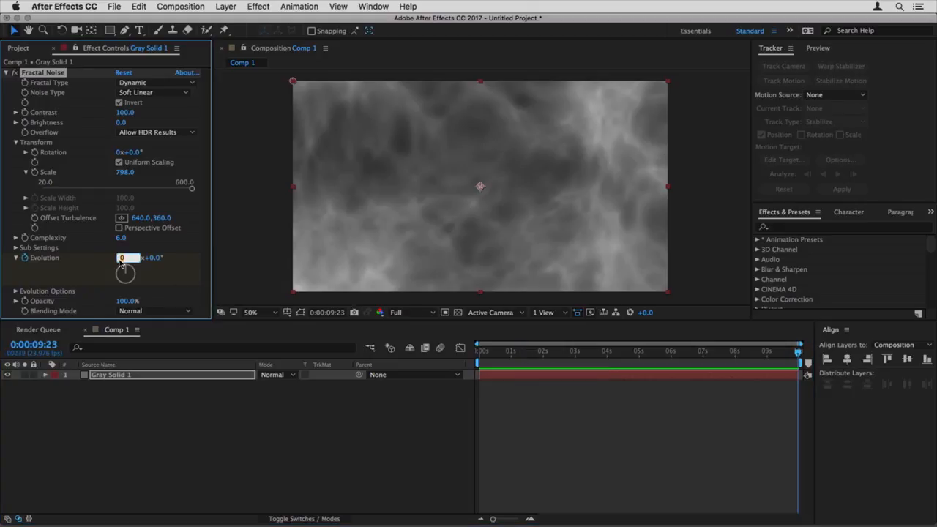
{"action": "key", "text": "Return"}
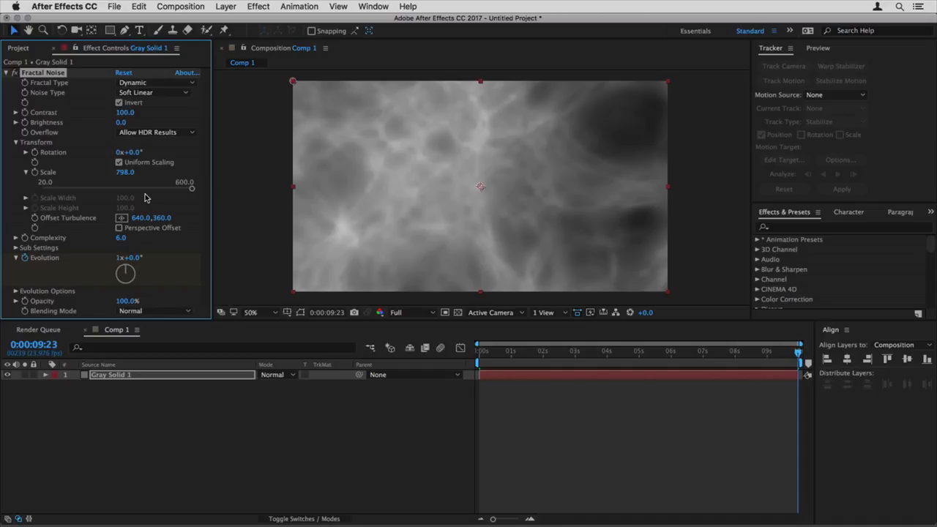
{"action": "key", "text": "space"}
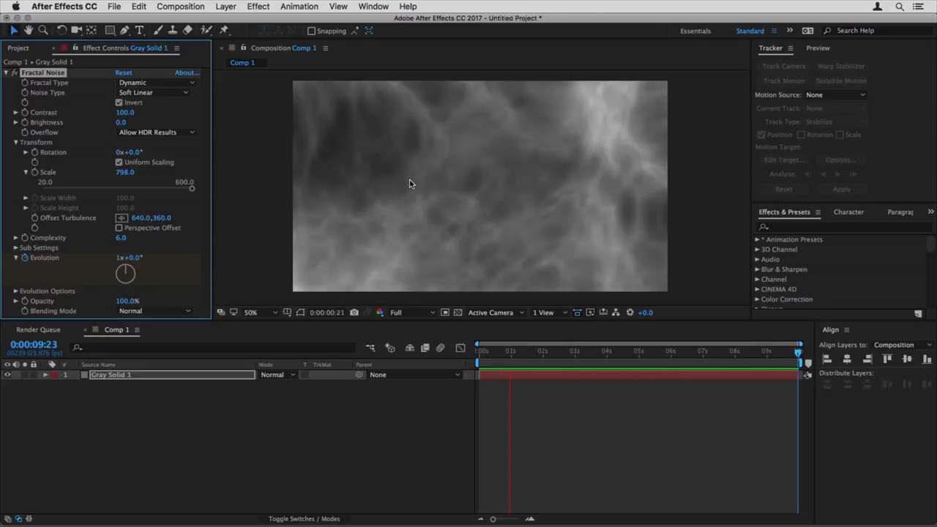
{"action": "key", "text": "space"}
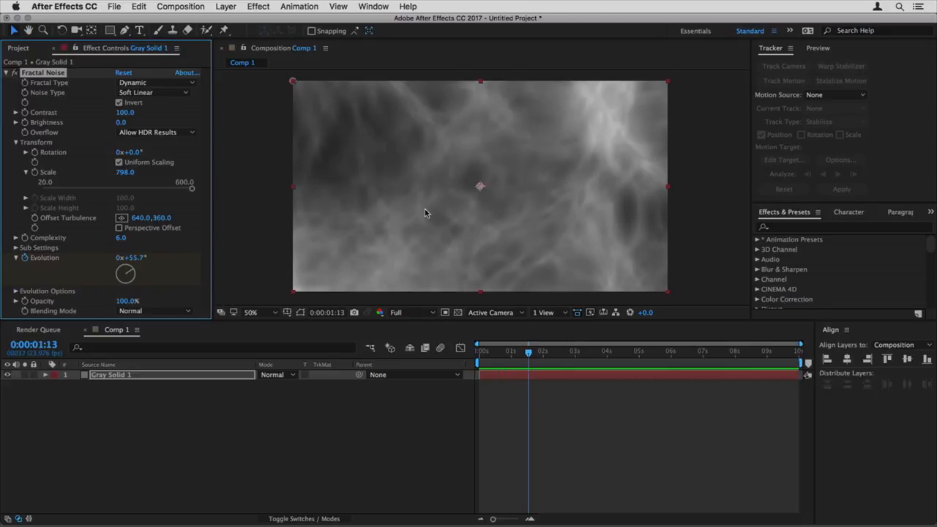
- Enable Cycle Evolution in the Fractal Noise evolution options
{"action": "left_click", "coordinate": [16, 290]}
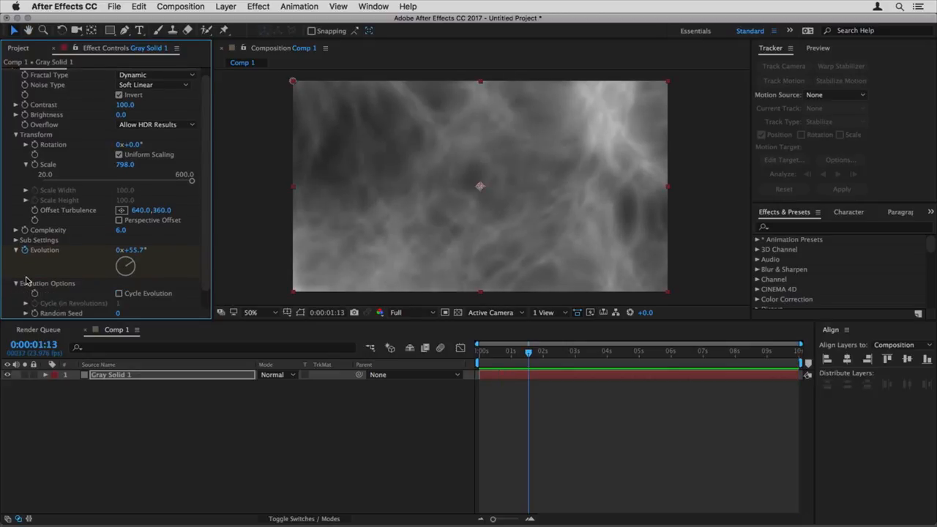
{"action": "scroll", "coordinate": [28, 281], "scroll_direction": "down", "scroll_amount": 1}
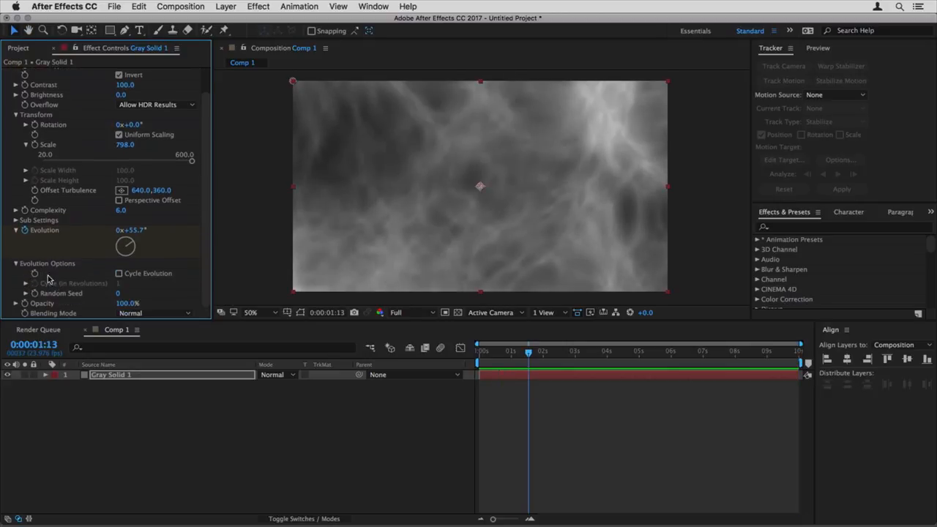
{"action": "left_click", "coordinate": [119, 274]}
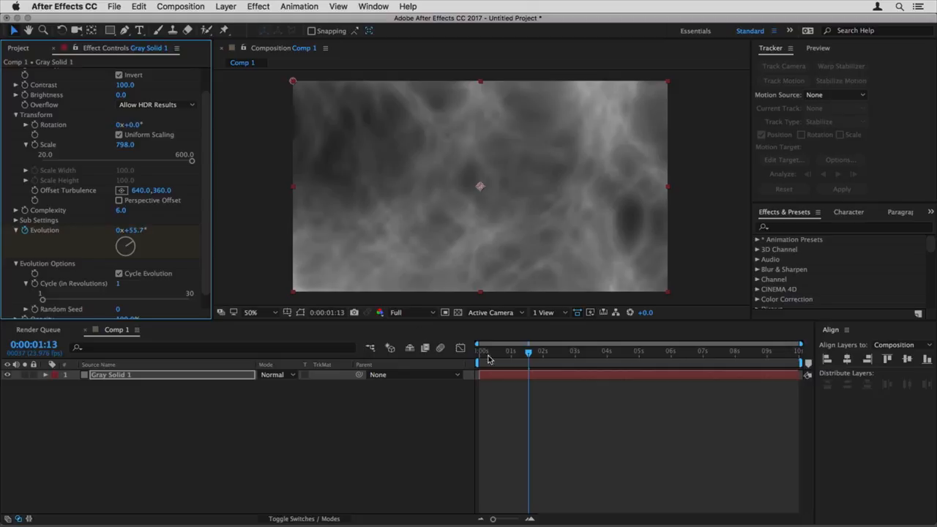
- Check the looping of the noise by viewing the composition's start and end and scrubbing between them
{"action": "mouse_move", "coordinate": [487, 356]}
{"action": "left_mouse_down"}
{"action": "mouse_move", "coordinate": [480, 353]}
{"action": "mouse_move", "coordinate": [523, 353]}
{"action": "mouse_move", "coordinate": [479, 353]}
{"action": "left_mouse_up"}
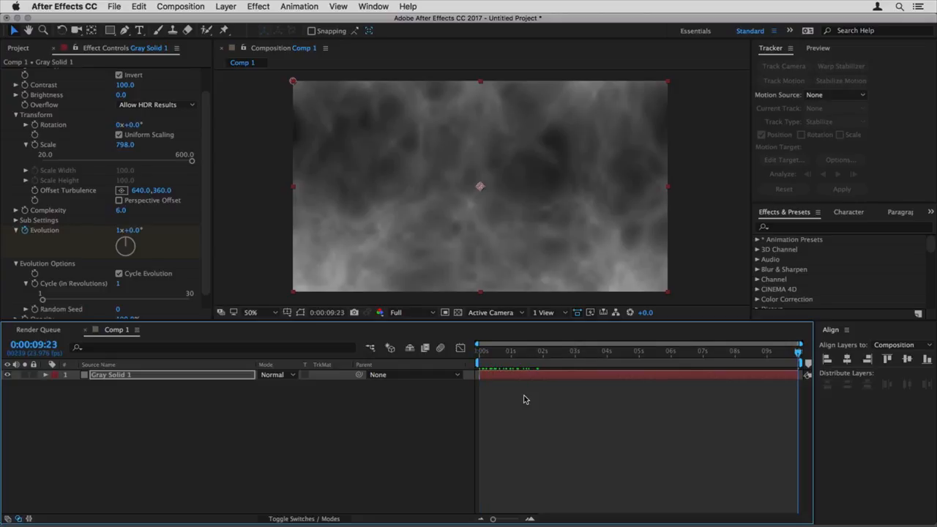
{"action": "key", "text": "End"}
{"action": "key", "text": "space"}
{"action": "left_click_drag", "start_coordinate": [573, 348], "coordinate": [801, 335]}
{"action": "left_click_drag", "start_coordinate": [484, 347], "coordinate": [561, 347]}
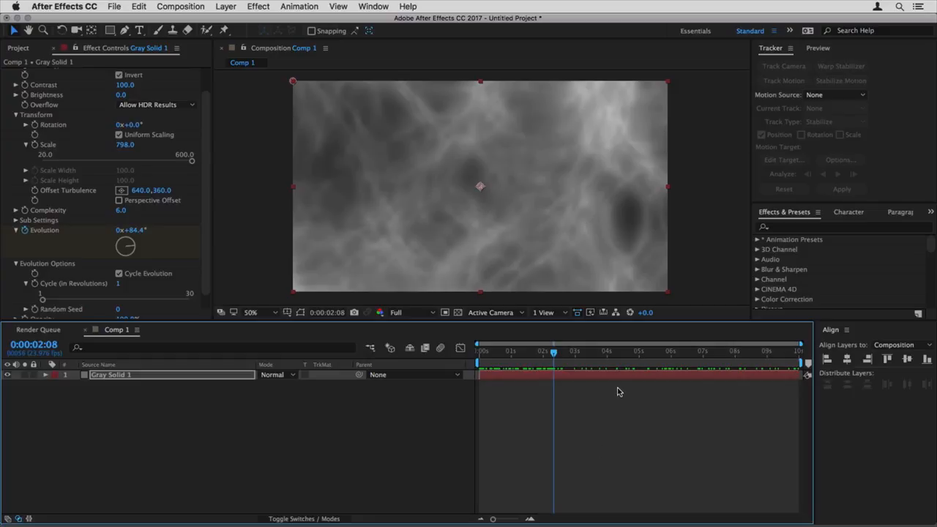
- Reveal the gray solid's Evolution keyframes in the timeline, focusing on the one at the composition's end
{"action": "key", "text": "u"}
{"action": "key", "text": "End"}
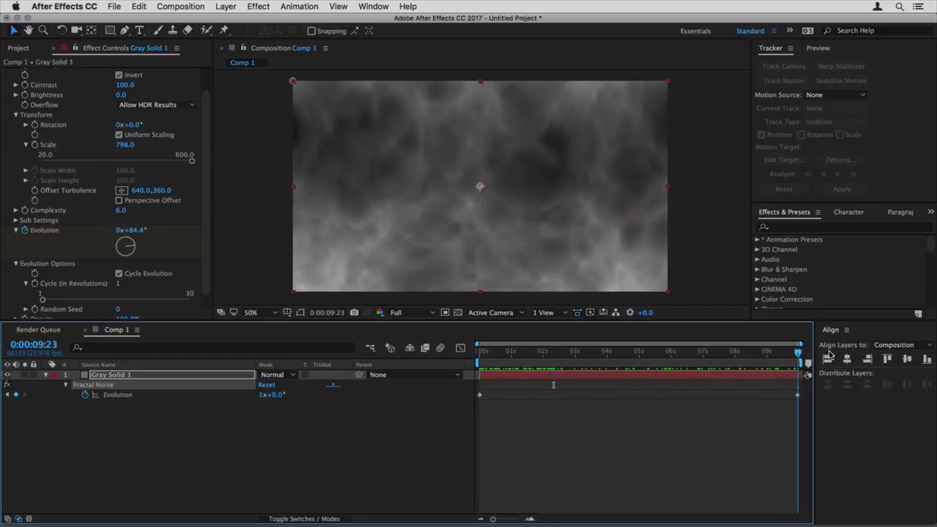
{"action": "key", "text": "equal"}
{"action": "key", "text": "equal"}
{"action": "key", "text": "equal"}
{"action": "key", "text": "equal"}
{"action": "left_click_drag", "start_coordinate": [783, 394], "coordinate": [797, 397]}
- Compare the first and last frames, and move the final Evolution keyframe one frame past the composition's last frame
{"action": "key", "text": "Home"}
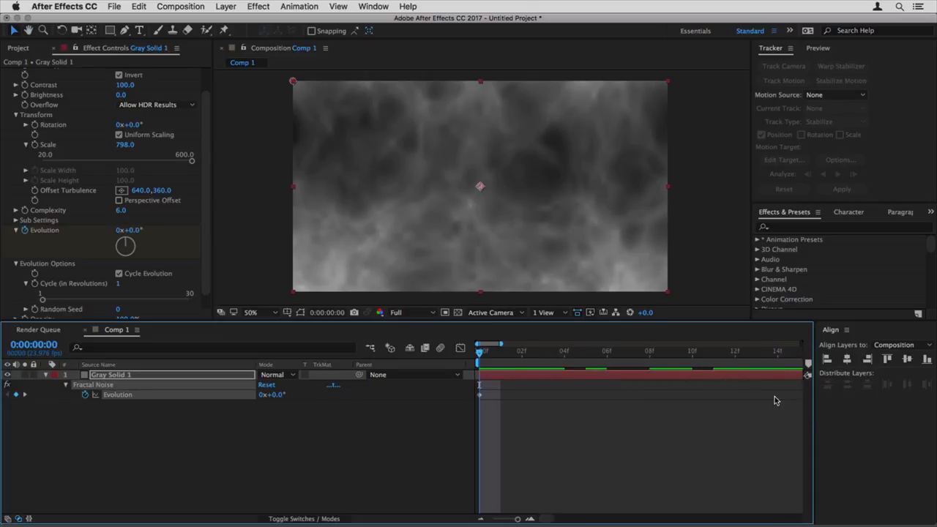
{"action": "key", "text": "End"}
{"action": "key", "text": "Home"}
{"action": "key", "text": "End"}
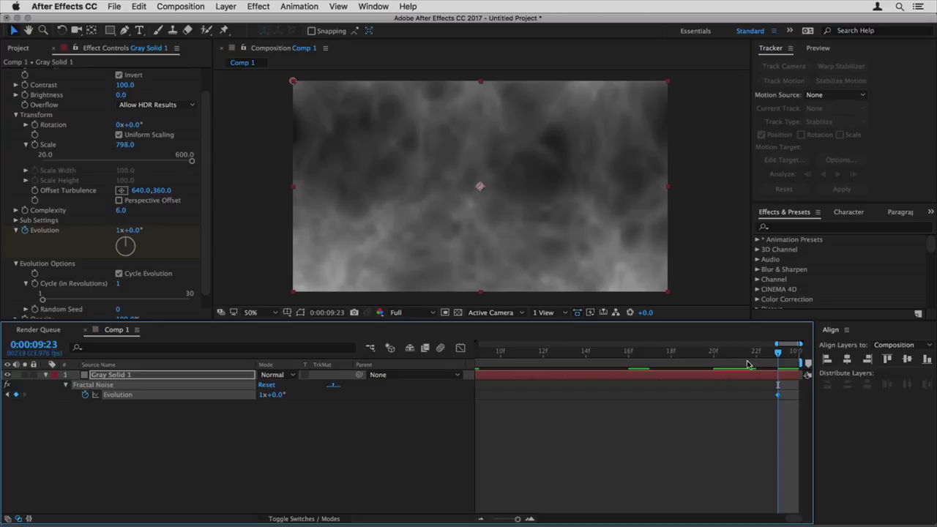
{"action": "key", "text": "Home"}
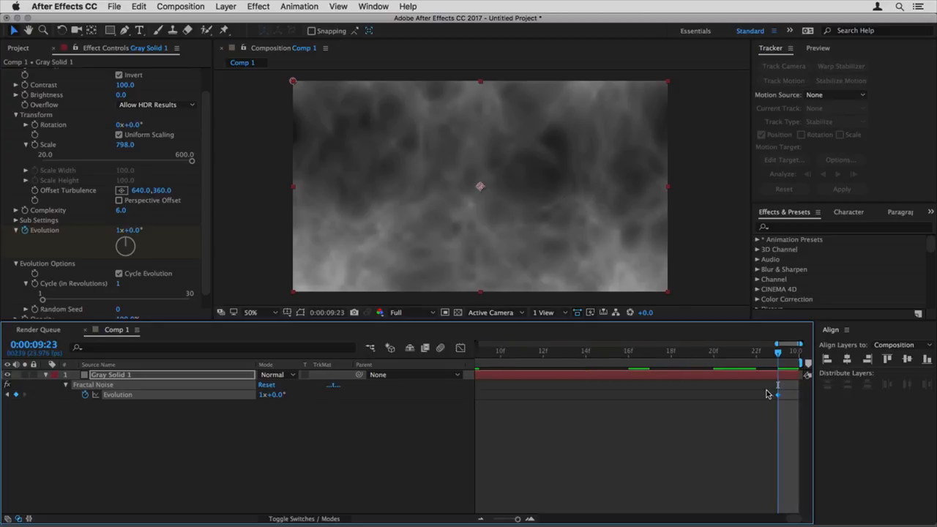
{"action": "left_click_drag", "start_coordinate": [777, 395], "coordinate": [798, 394]}
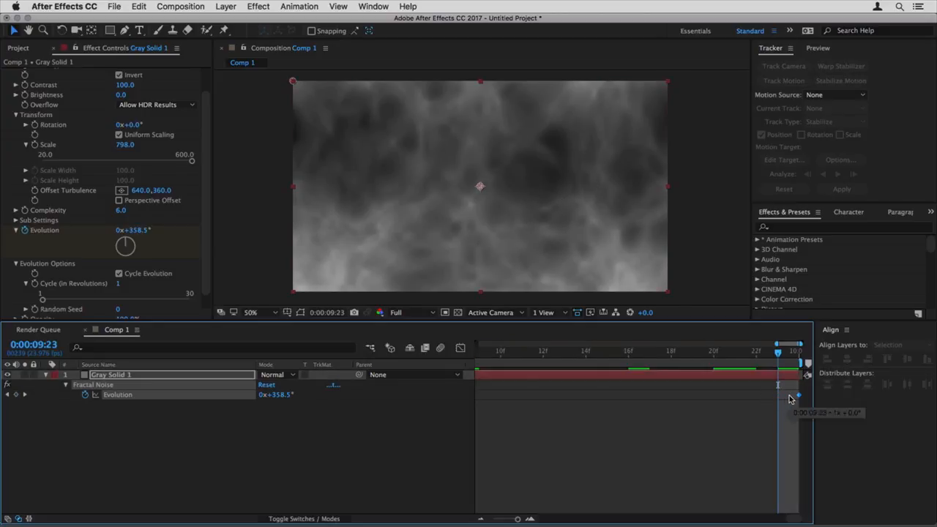
- Preview the animation from the composition's start with the whole timeline in view to check the loop
{"action": "left_click_drag", "start_coordinate": [692, 351], "coordinate": [767, 351]}
{"action": "key", "text": "Home"}
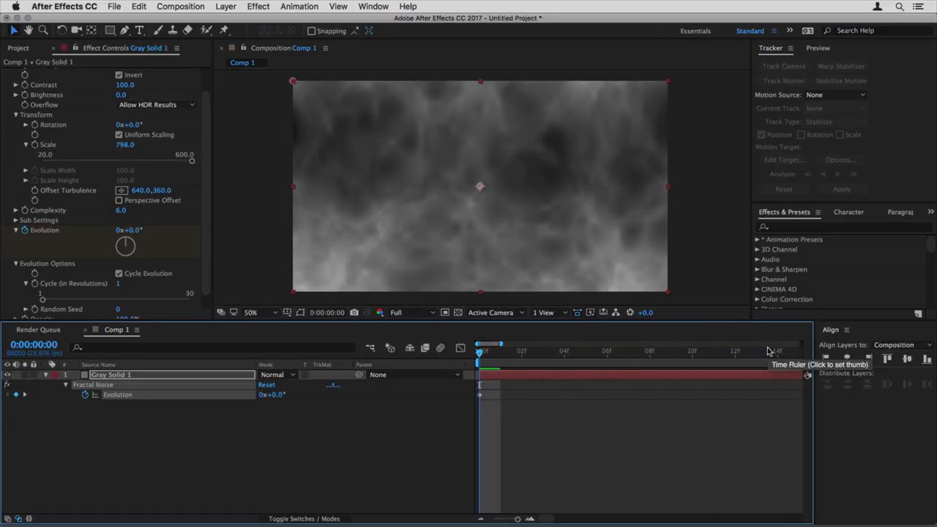
{"action": "key", "text": ";"}
{"action": "key", "text": "space"}
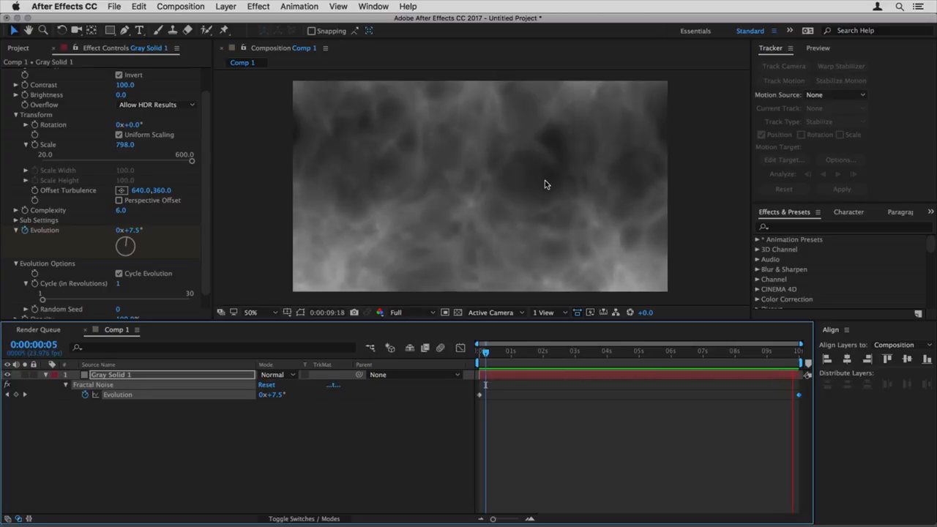
{"action": "key", "text": "space"}
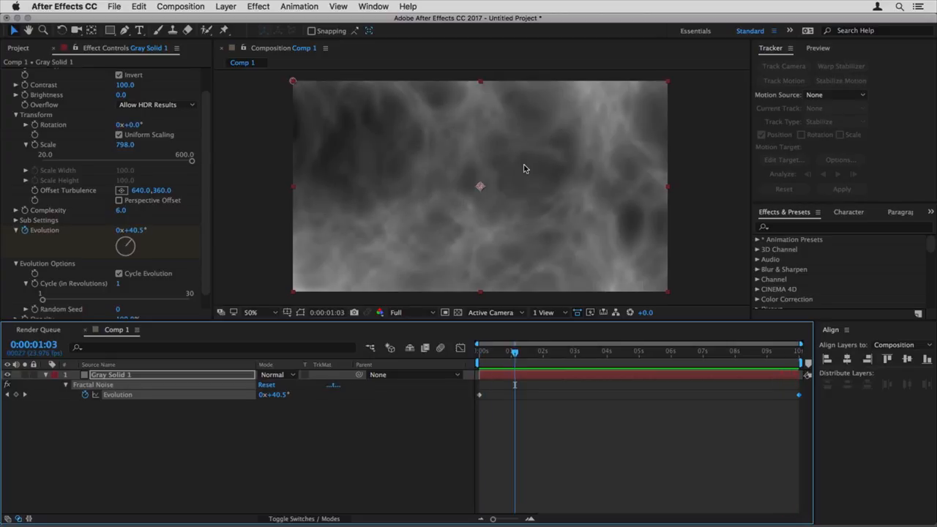
- Create a new gray solid above the noise layer and apply the Gradient Ramp effect to it
{"action": "left_click", "coordinate": [193, 378]}
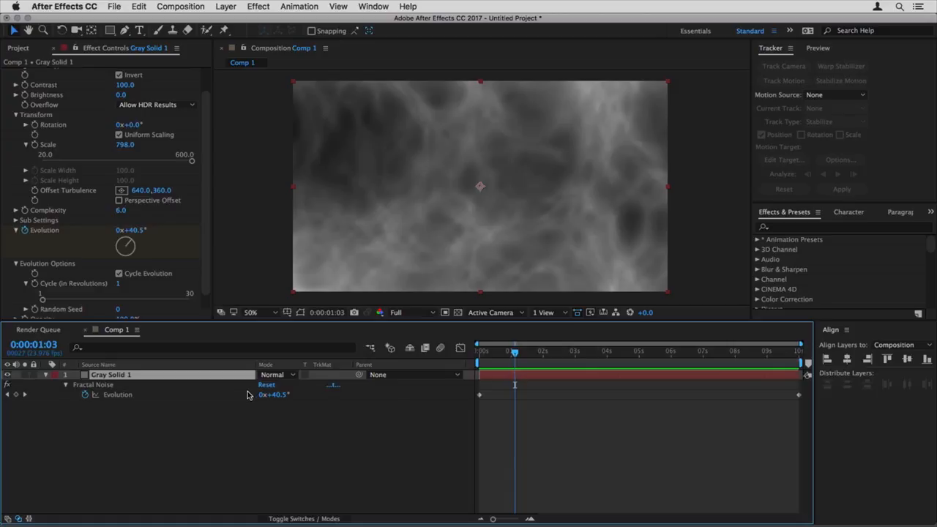
{"action": "key", "text": "super+y"}
{"action": "key", "text": "Return"}
{"action": "key", "text": "ctrl+space"}
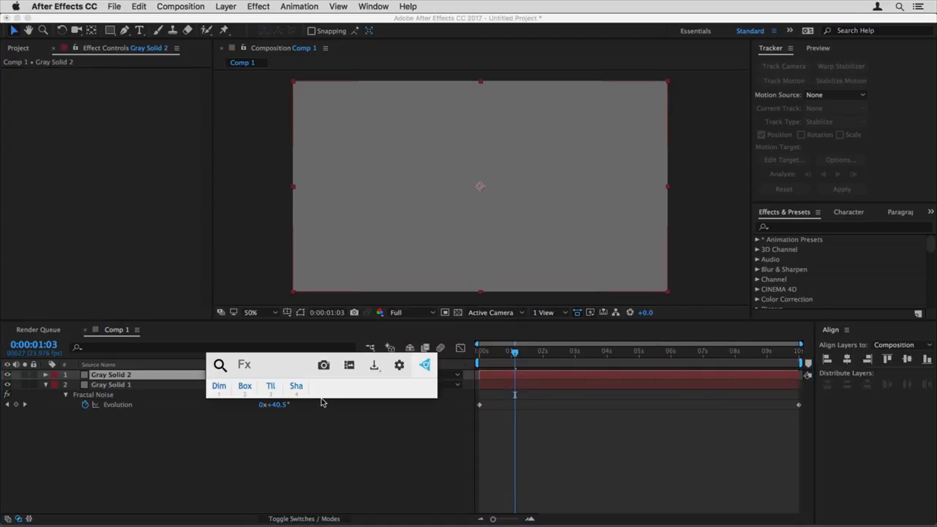
{"action": "type", "text": "gradie"}
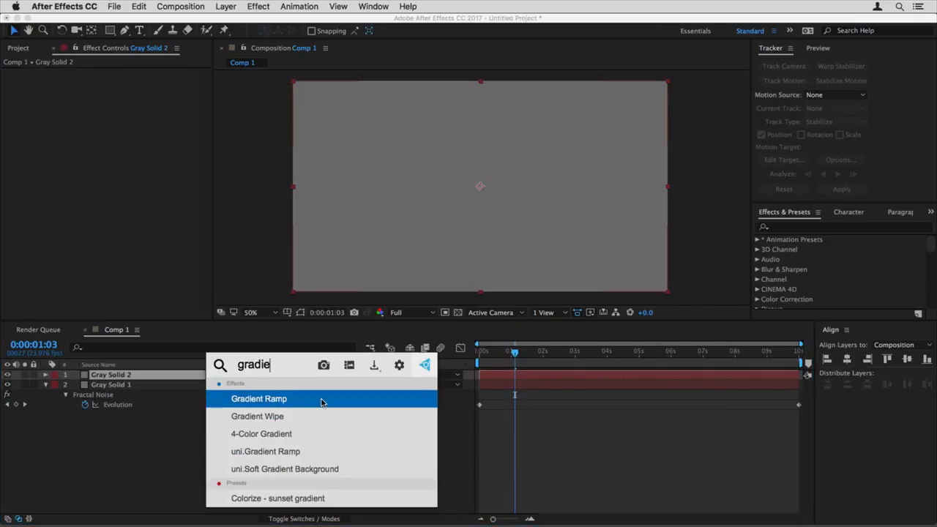
{"action": "left_click", "coordinate": [320, 402]}
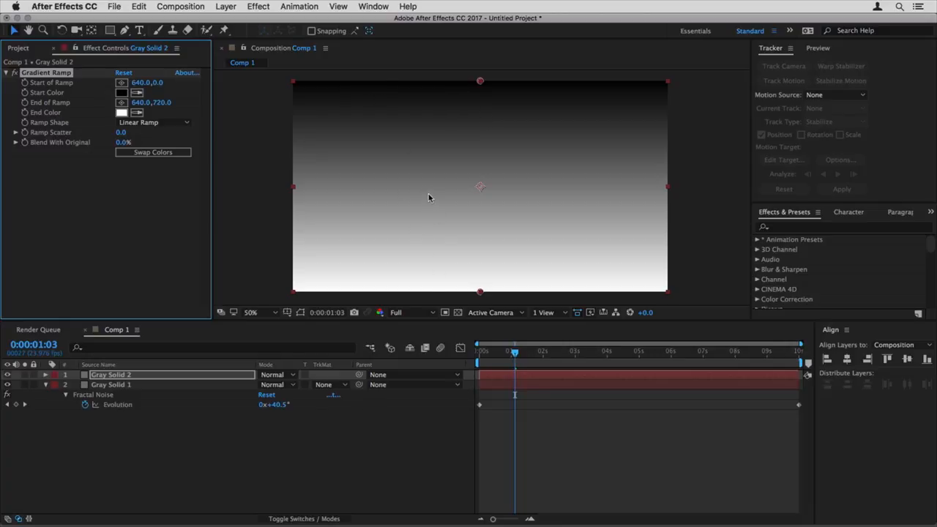
- Add the Colorama effect to the gradient solid and expand its Output Cycle settings
{"action": "key", "text": "ctrl+space"}
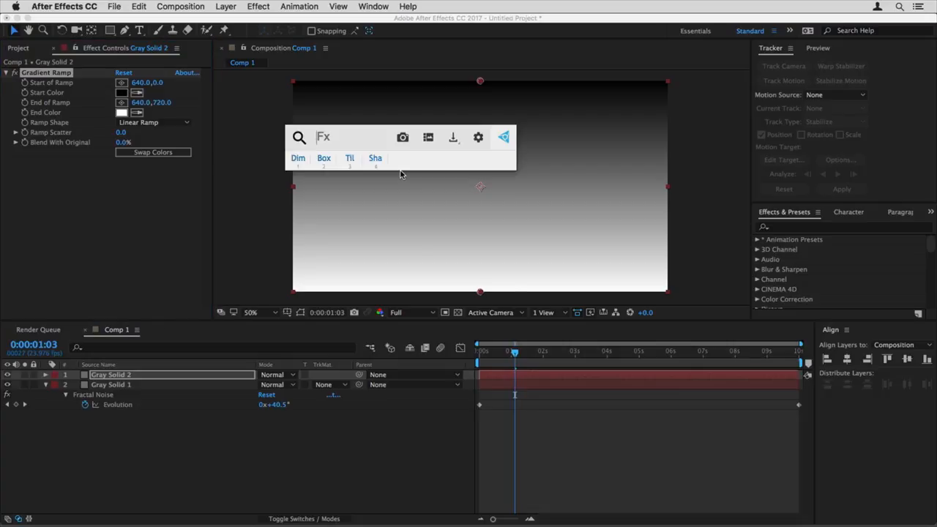
{"action": "type", "text": "colora"}
{"action": "key", "text": "Return"}
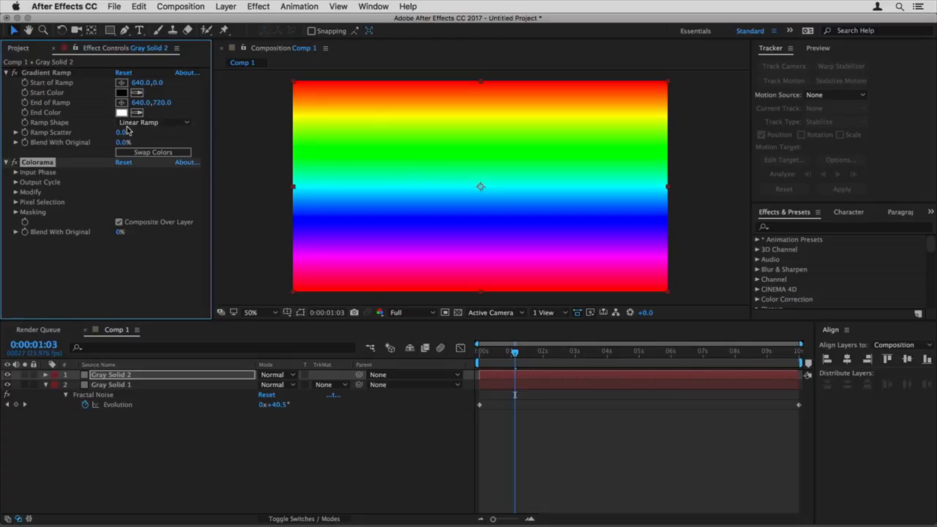
{"action": "left_click", "coordinate": [15, 182]}
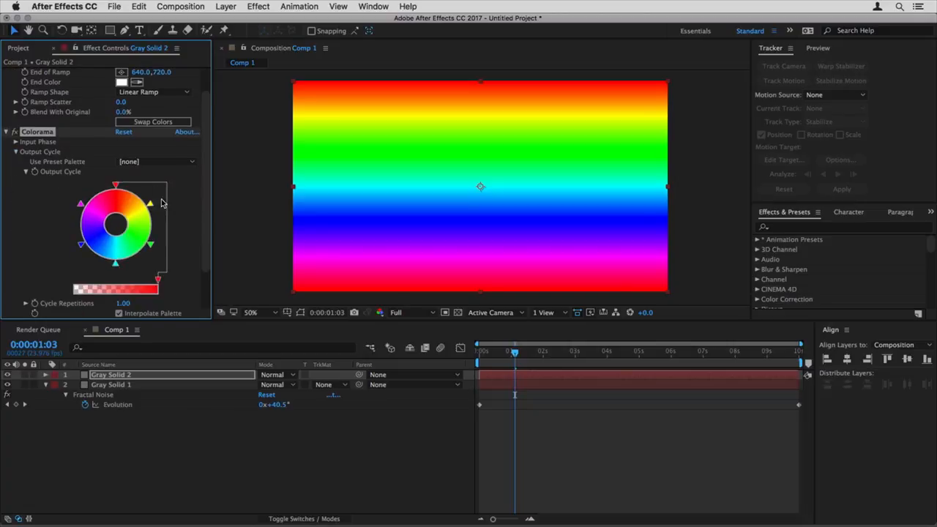
- Try customizing Colorama's color wheel by shifting the yellow and magenta markers and removing the green and blue ones
{"action": "left_click_drag", "start_coordinate": [150, 203], "coordinate": [155, 218]}
{"action": "double_click", "coordinate": [149, 246]}
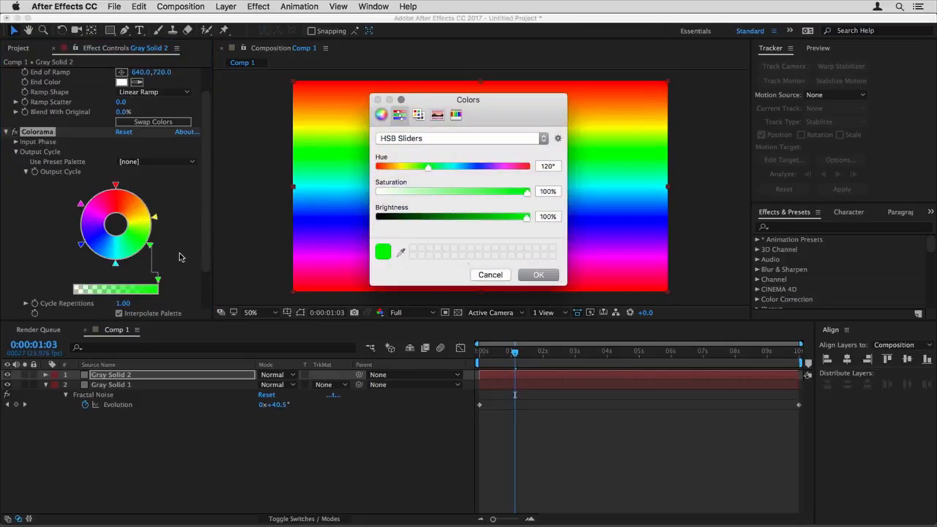
{"action": "left_click", "coordinate": [489, 275]}
{"action": "left_click_drag", "start_coordinate": [150, 246], "coordinate": [69, 258]}
{"action": "left_click", "coordinate": [81, 204]}
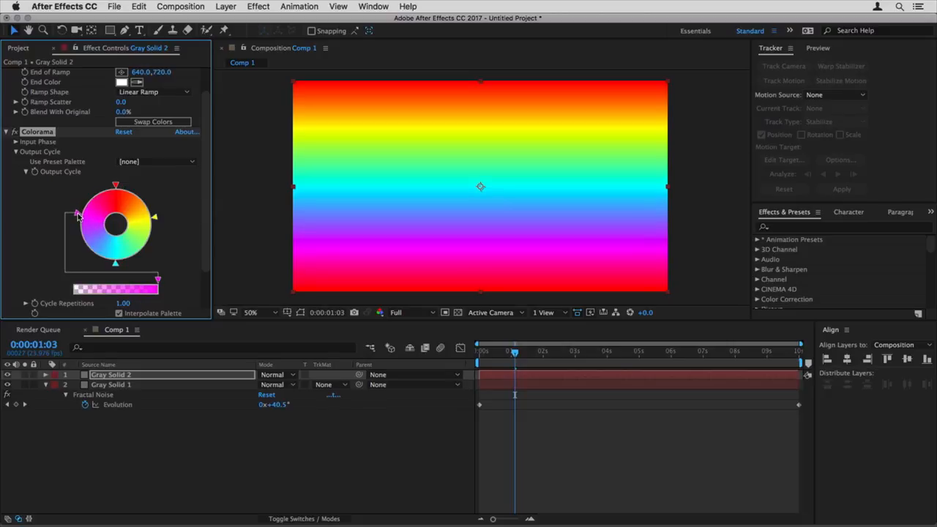
- Set Colorama's preset palette to Carribean
{"action": "left_click", "coordinate": [135, 162]}
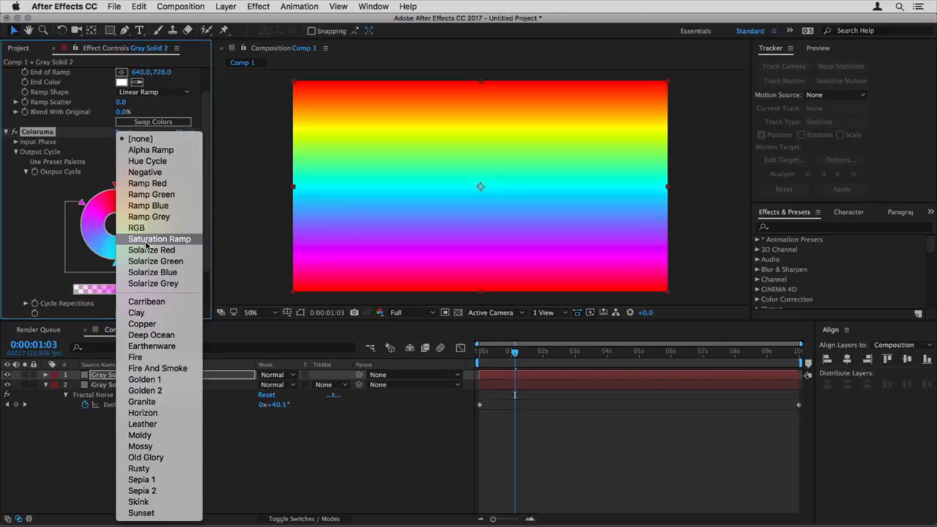
{"action": "left_click", "coordinate": [147, 265]}
{"action": "left_click", "coordinate": [154, 161]}
{"action": "left_click", "coordinate": [157, 301]}
- Tilt the gradient diagonally by placing the ramp's start point above and its end point below the frame, and collapse both effects
{"action": "scroll", "coordinate": [74, 130], "scroll_direction": "up", "scroll_amount": 2}
{"action": "left_click", "coordinate": [63, 73]}
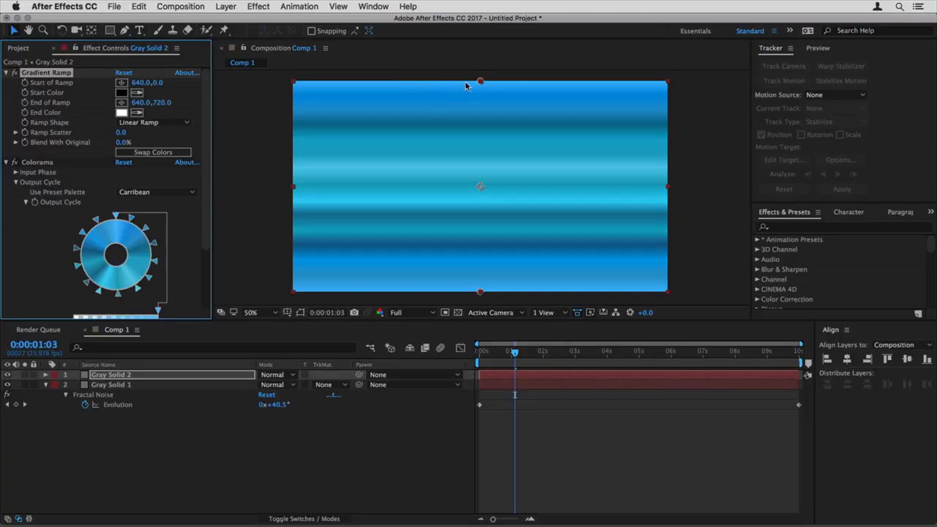
{"action": "left_click_drag", "start_coordinate": [481, 82], "coordinate": [437, 82]}
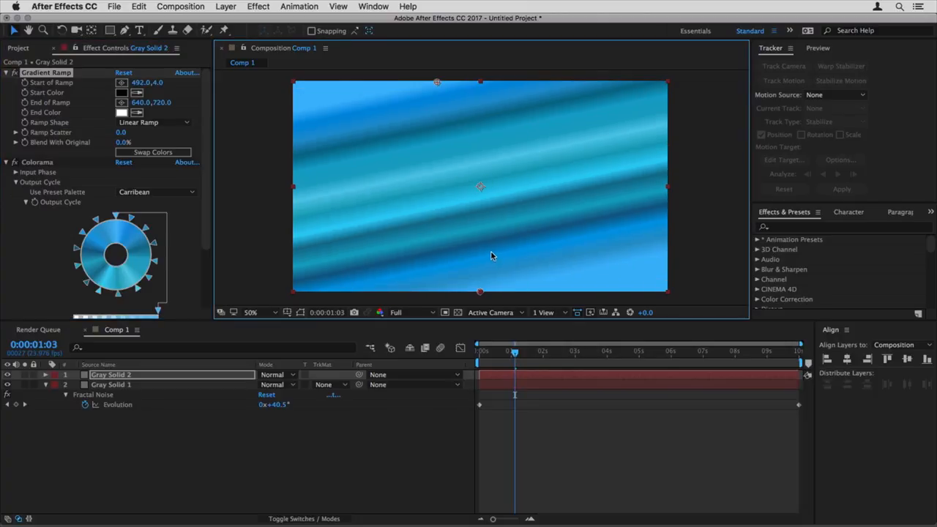
{"action": "key", "text": "comma"}
{"action": "key", "text": "comma"}
{"action": "left_click_drag", "start_coordinate": [480, 240], "coordinate": [482, 251]}
{"action": "left_click_drag", "start_coordinate": [458, 135], "coordinate": [460, 122]}
{"action": "left_click_drag", "start_coordinate": [483, 250], "coordinate": [482, 265]}
{"action": "left_click_drag", "start_coordinate": [460, 122], "coordinate": [441, 114]}
{"action": "left_click", "coordinate": [6, 72]}
{"action": "left_click", "coordinate": [6, 83]}
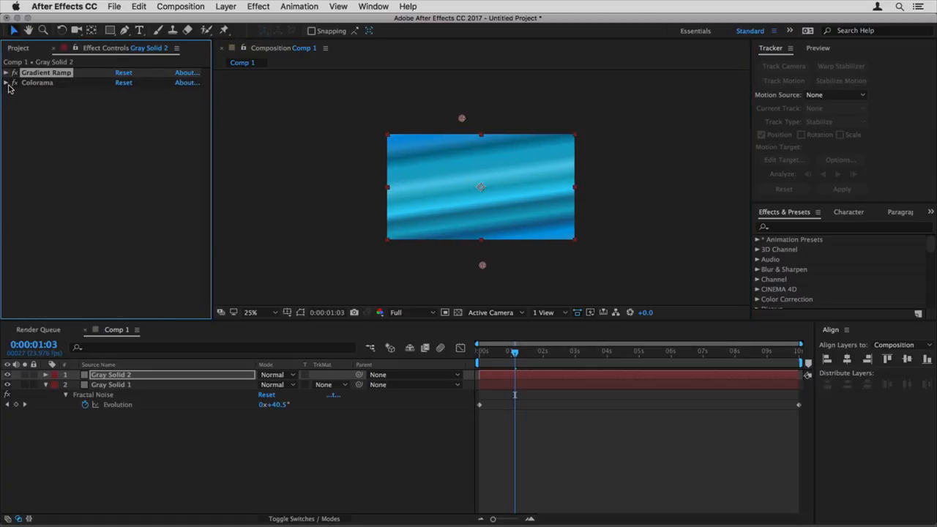
{"action": "scroll", "coordinate": [490, 189], "scroll_direction": "up", "scroll_amount": 1}
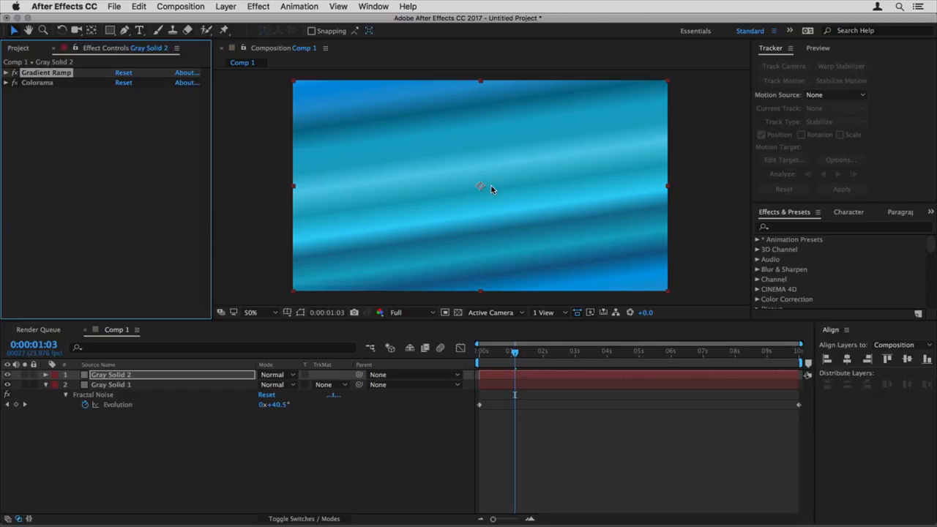
- Add an Exposure effect after Colorama on the gradient solid
{"action": "left_click", "coordinate": [46, 83]}
{"action": "key", "text": "ctrl+space"}
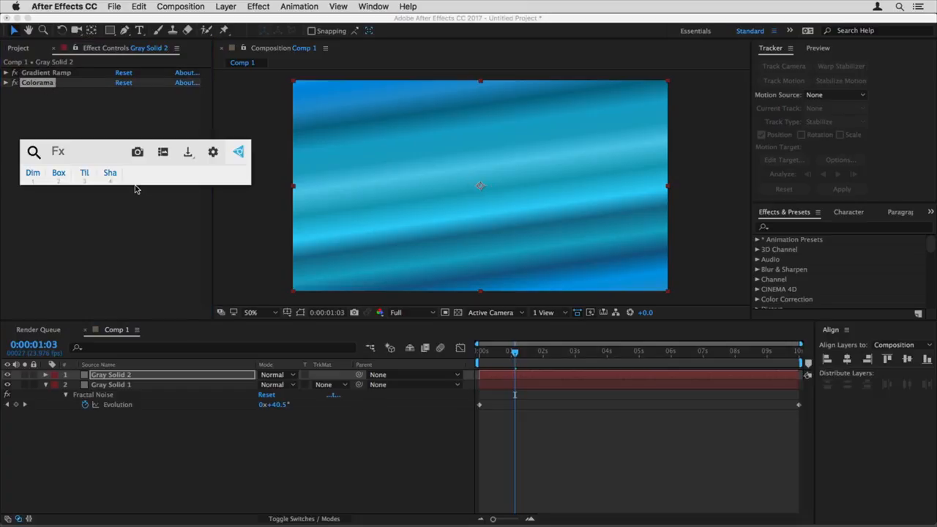
{"action": "type", "text": "expo"}
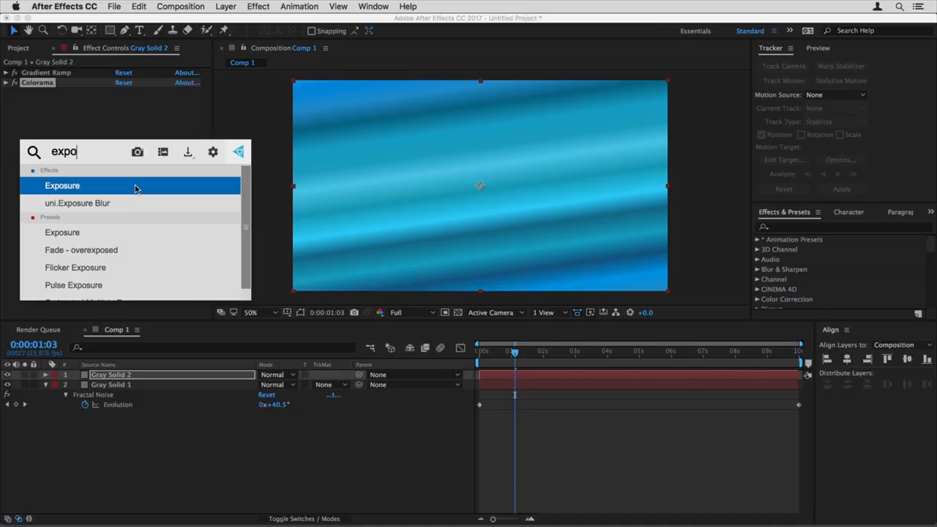
{"action": "left_click", "coordinate": [135, 189]}
- Add Hue/Saturation and Box Blur effects after Exposure on the gradient solid
{"action": "key", "text": "ctrl+space"}
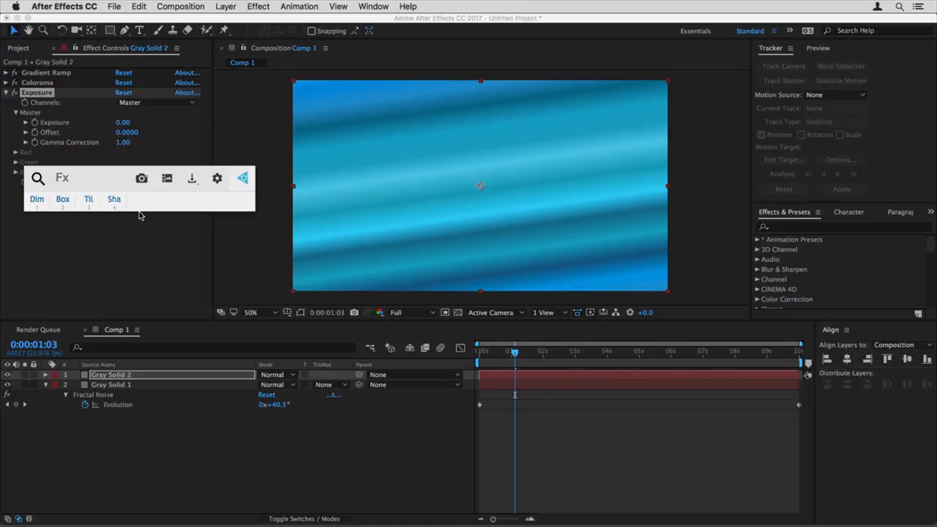
{"action": "type", "text": "hue"}
{"action": "left_click", "coordinate": [139, 212]}
{"action": "key", "text": "ctrl+space"}
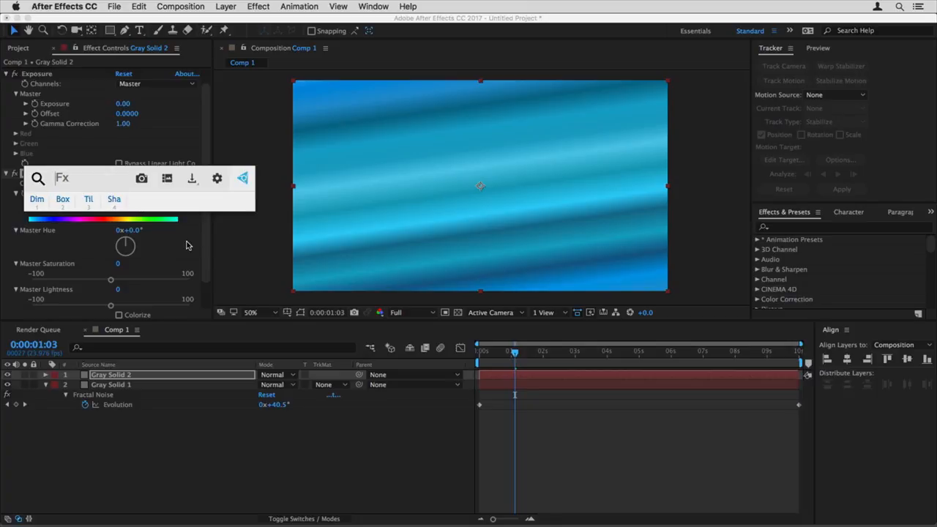
{"action": "key", "text": "2"}
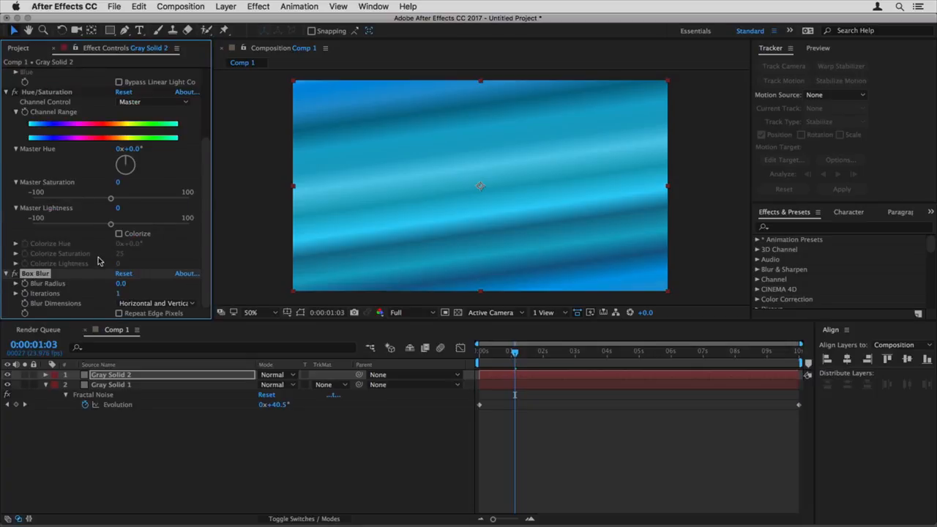
- Set Exposure to -1.53 with Gamma Correction 0.85, and set Master Hue to 9° and Master Saturation to -39
{"action": "scroll", "coordinate": [79, 195], "scroll_direction": "up", "scroll_amount": 3}
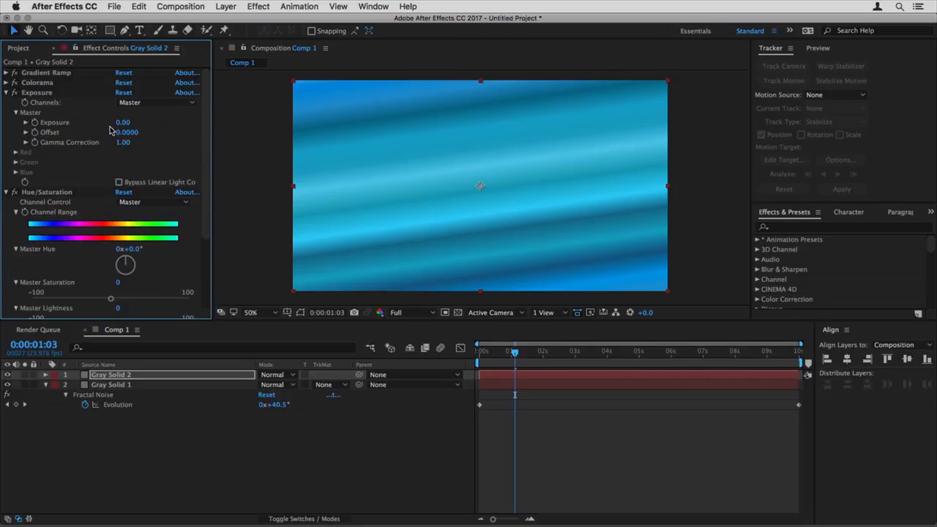
{"action": "left_click_drag", "start_coordinate": [123, 124], "coordinate": [110, 142]}
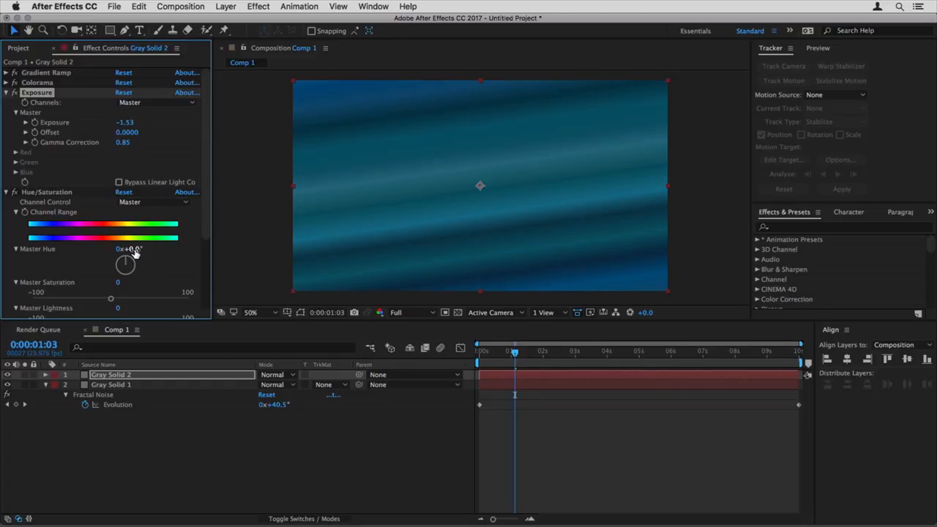
{"action": "left_click_drag", "start_coordinate": [135, 253], "coordinate": [139, 250]}
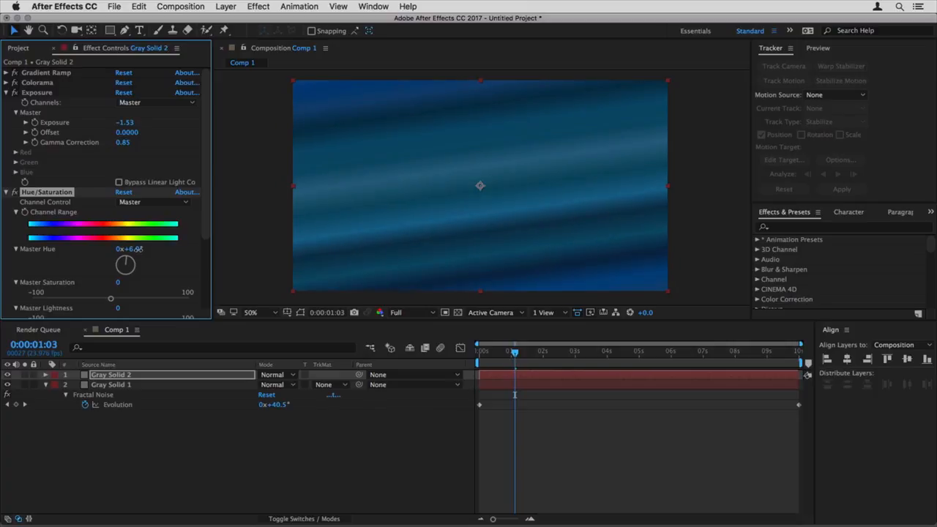
{"action": "left_click_drag", "start_coordinate": [137, 250], "coordinate": [139, 249]}
{"action": "scroll", "coordinate": [131, 249], "scroll_direction": "down", "scroll_amount": 1}
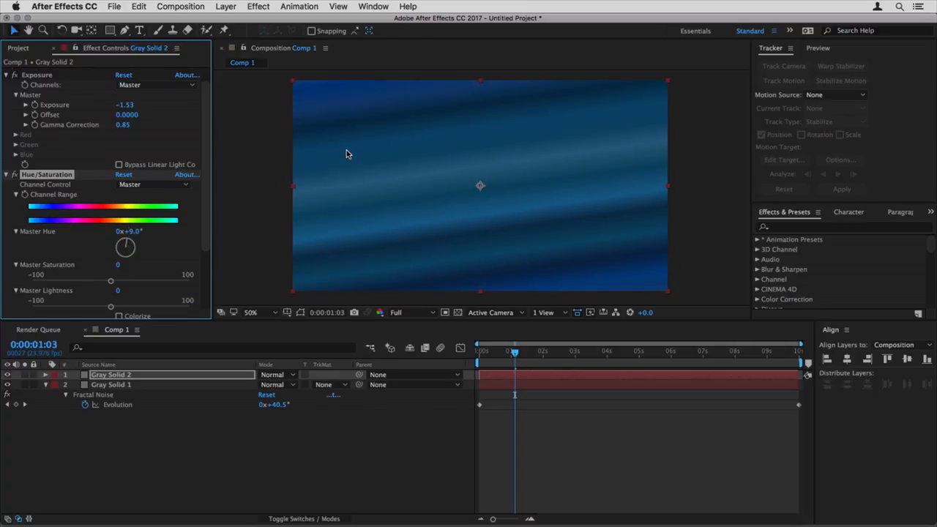
{"action": "left_click_drag", "start_coordinate": [111, 283], "coordinate": [81, 285]}
- Enable Repeat Edge Pixels for the Box Blur and set its Blur Radius to 58
{"action": "scroll", "coordinate": [109, 285], "scroll_direction": "down", "scroll_amount": 5}
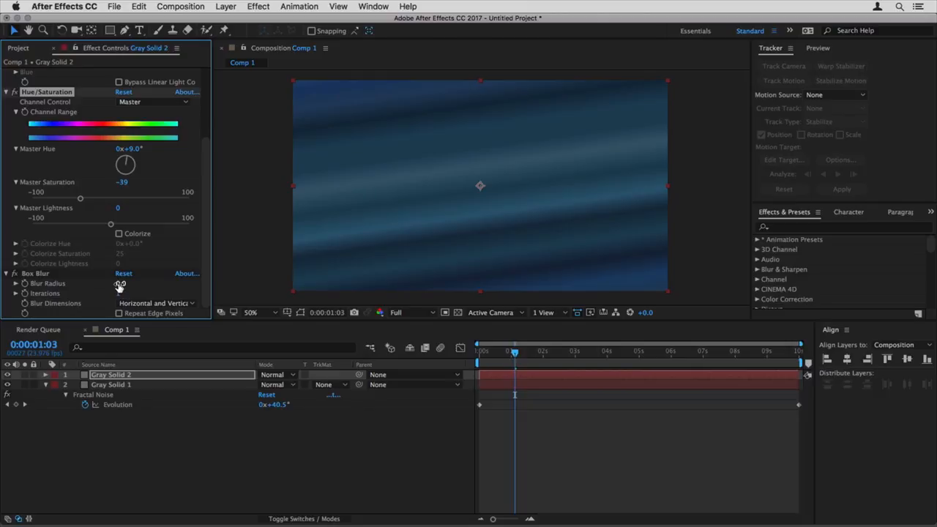
{"action": "left_click", "coordinate": [118, 313]}
{"action": "left_click_drag", "start_coordinate": [121, 286], "coordinate": [126, 284]}
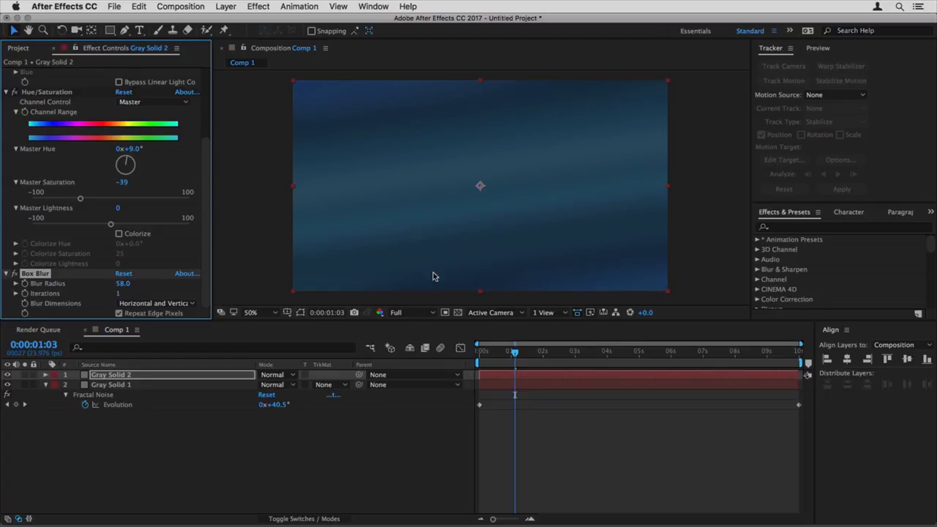
- Move the blue gradient solid below the Fractal Noise solid and select the noise layer
{"action": "left_click", "coordinate": [108, 376]}
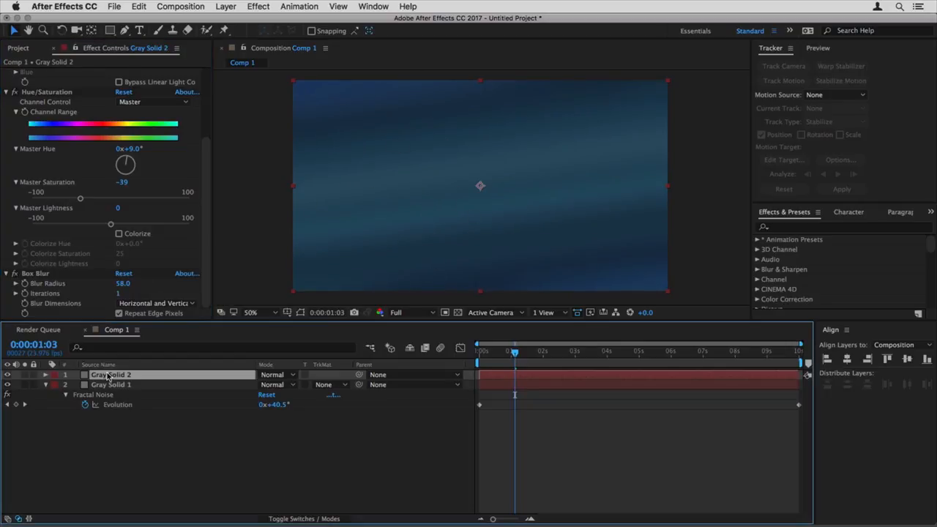
{"action": "left_click_drag", "start_coordinate": [108, 376], "coordinate": [125, 411]}
{"action": "left_click", "coordinate": [112, 376]}
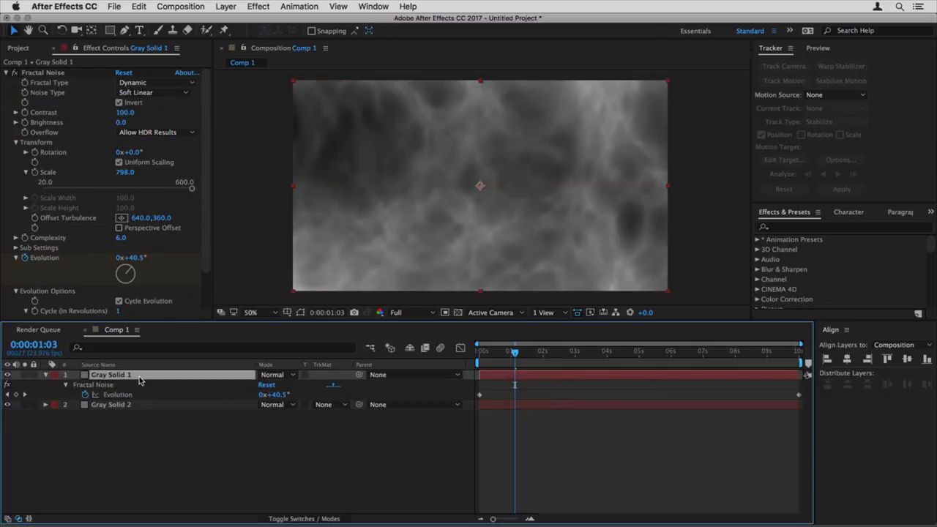
- Try the Screen and Lighten blending modes on the Fractal Noise solid
{"action": "left_click", "coordinate": [277, 376]}
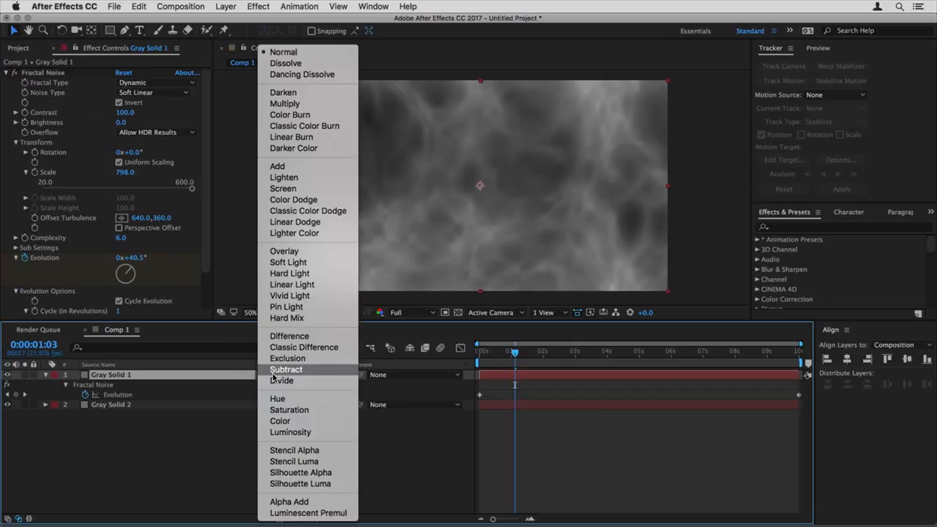
{"action": "left_click", "coordinate": [276, 189]}
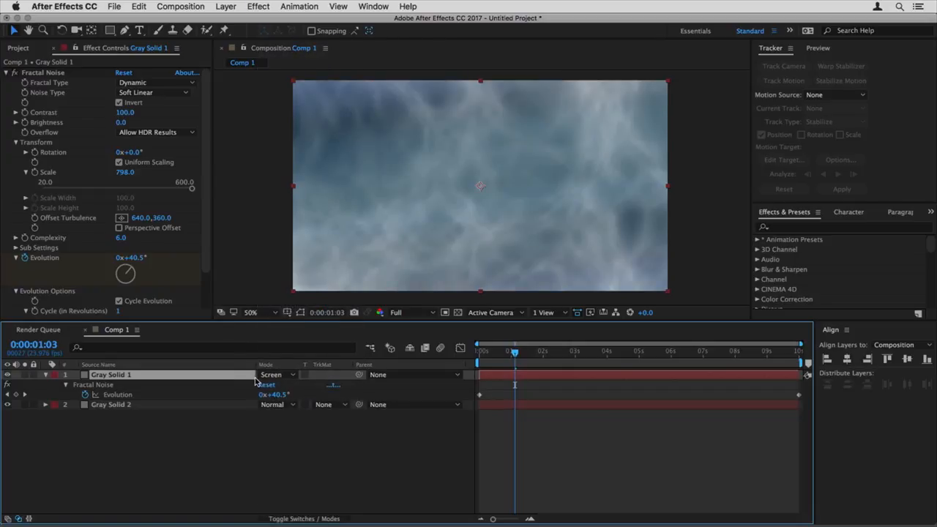
{"action": "left_click", "coordinate": [275, 376]}
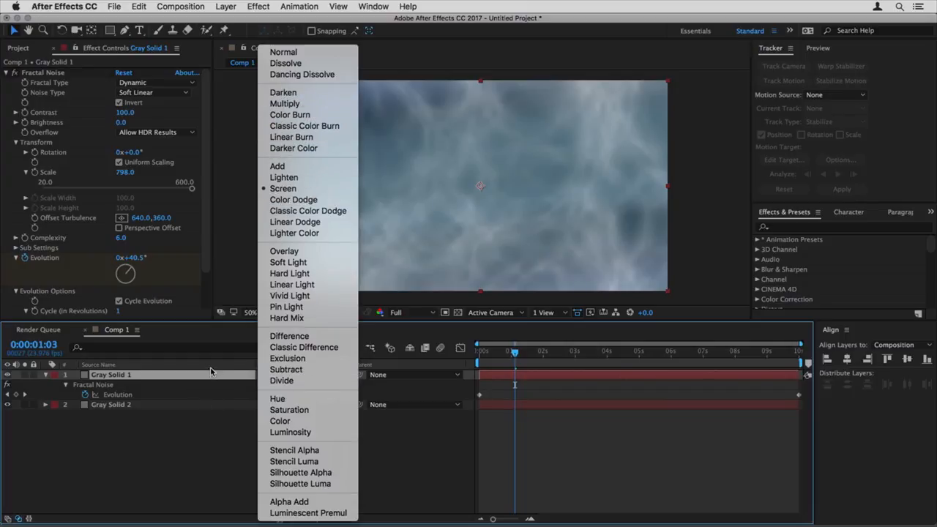
{"action": "left_click", "coordinate": [294, 180]}
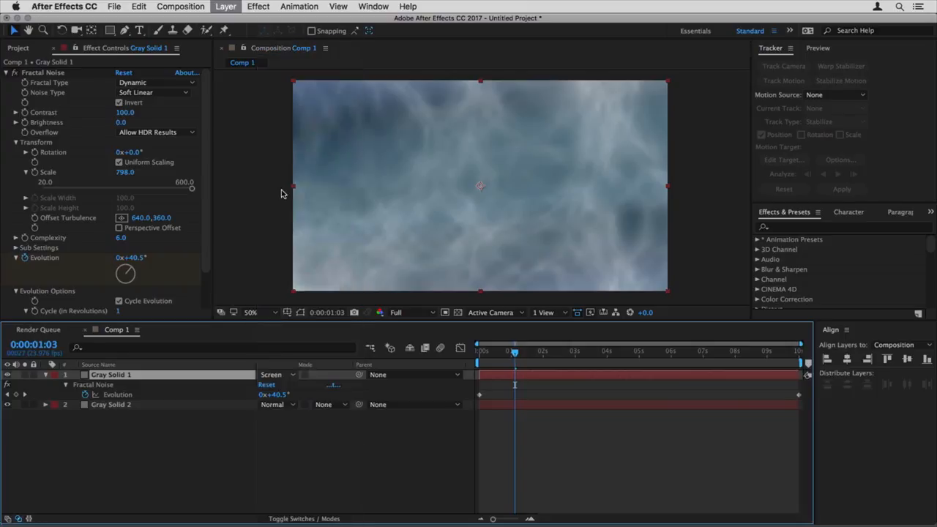
{"action": "left_click", "coordinate": [281, 377]}
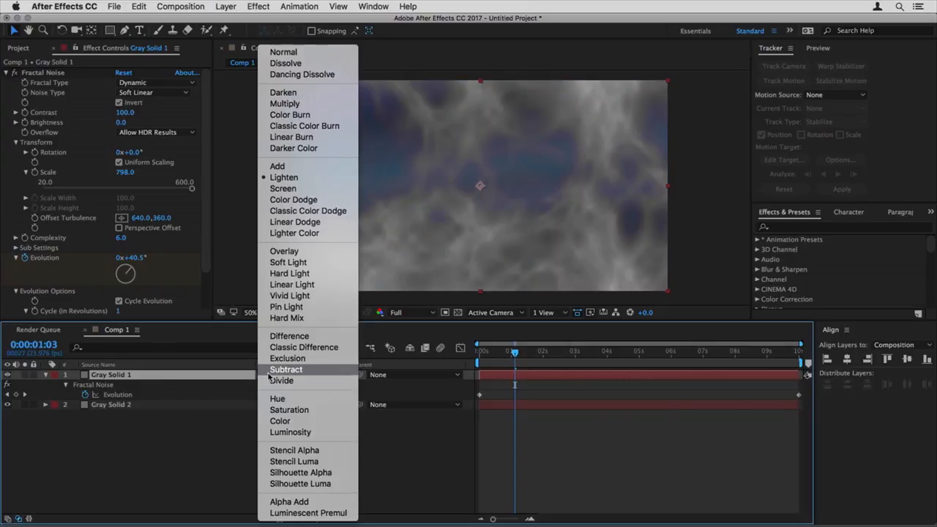
{"action": "left_click", "coordinate": [208, 375]}
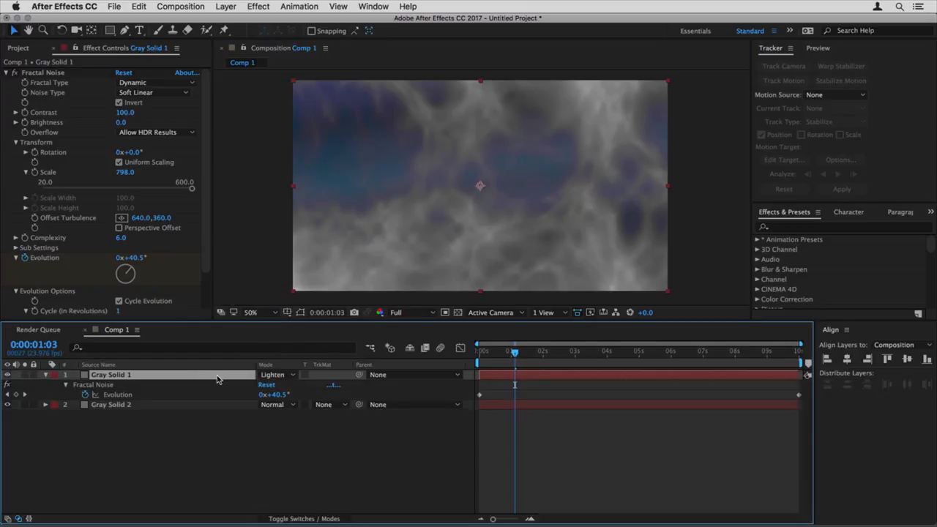
- Cycle through the blending modes of the Fractal Noise solid and set it to Color Dodge
{"action": "key", "text": "shift+equal"}
{"action": "key", "text": "shift+minus"}
{"action": "key", "text": "shift+equal"}
{"action": "key", "text": "shift+minus"}
{"action": "key", "text": "shift+minus"}
{"action": "key", "text": "shift+minus"}
{"action": "key", "text": "shift+equal"}
{"action": "key", "text": "shift+equal"}
{"action": "key", "text": "shift+equal"}
{"action": "key", "text": "shift+equal"}
{"action": "key", "text": "shift+equal"}
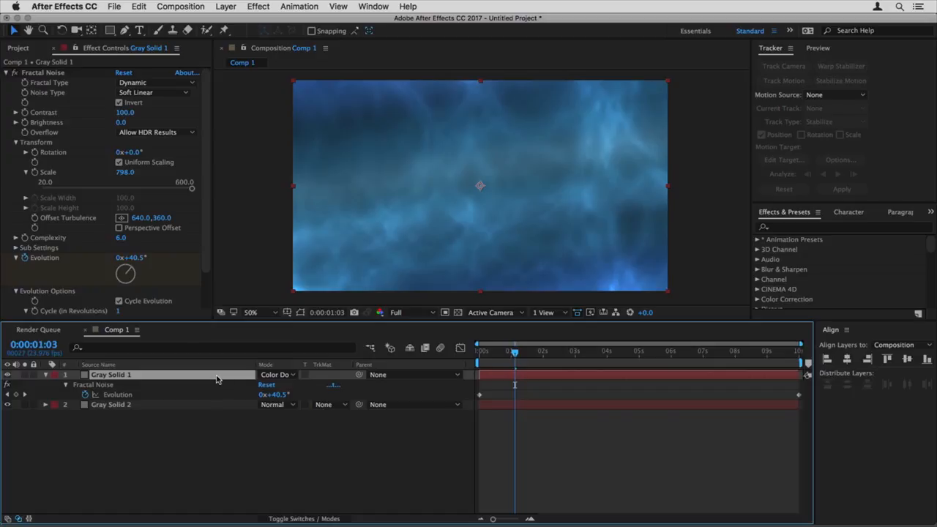
- Set the gradient solid's Exposure to -2.06 and Gamma Correction to 0.70, and the Fractal Noise Contrast to 94 and Brightness to -5
{"action": "left_click", "coordinate": [170, 407]}
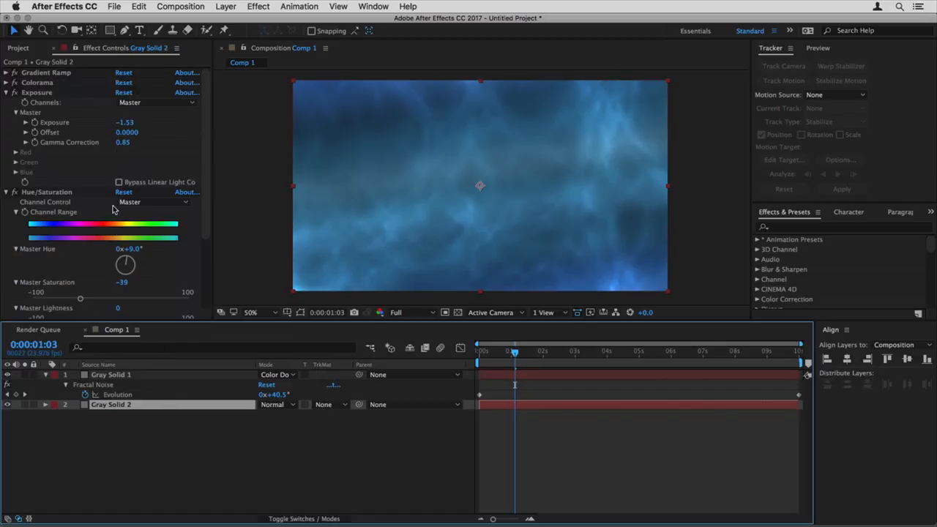
{"action": "left_click_drag", "start_coordinate": [125, 122], "coordinate": [114, 142]}
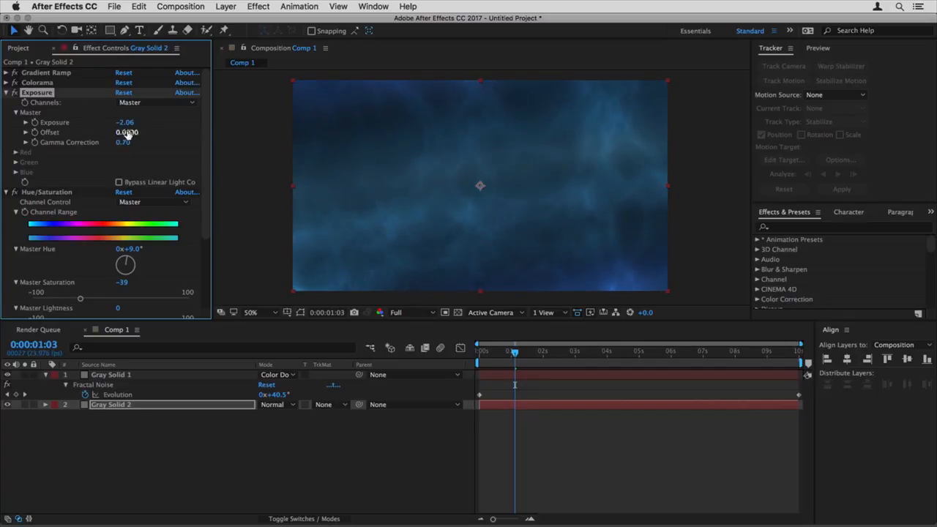
{"action": "left_click", "coordinate": [151, 374]}
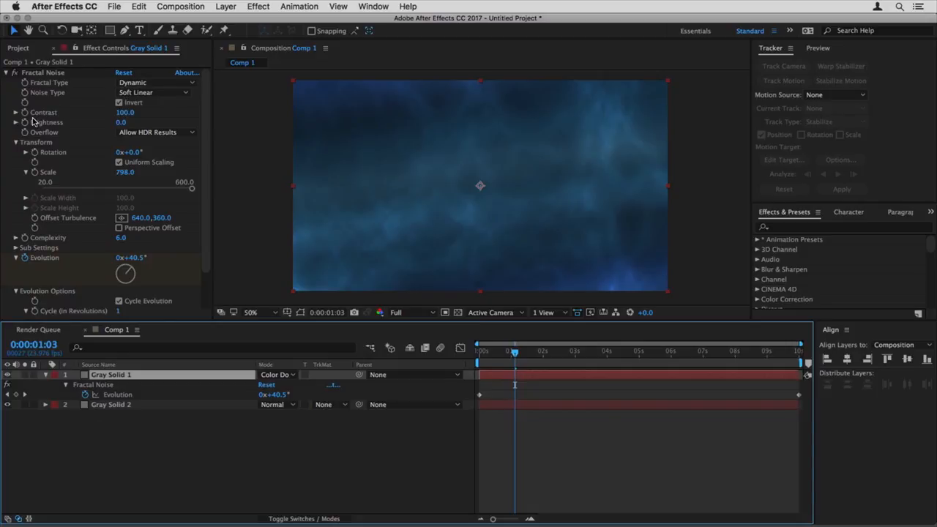
{"action": "left_click_drag", "start_coordinate": [123, 112], "coordinate": [127, 124]}
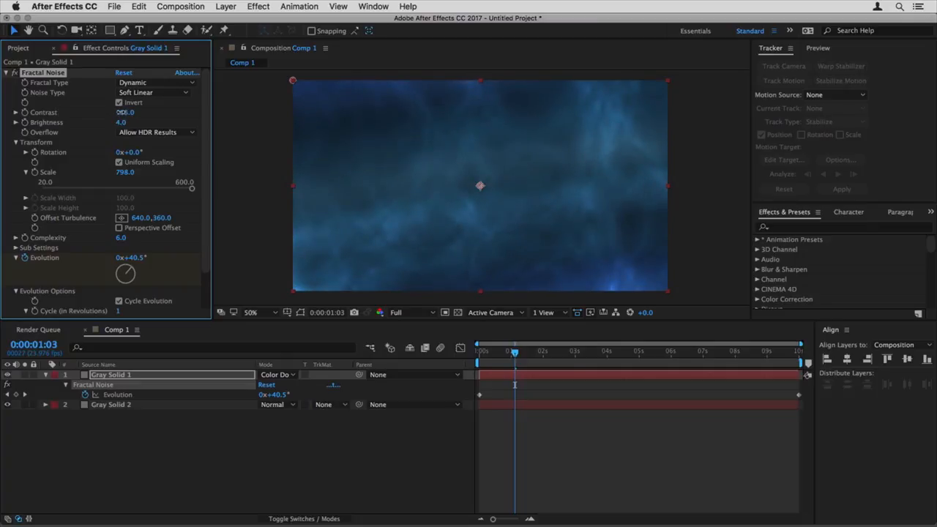
{"action": "left_click_drag", "start_coordinate": [122, 123], "coordinate": [119, 114]}
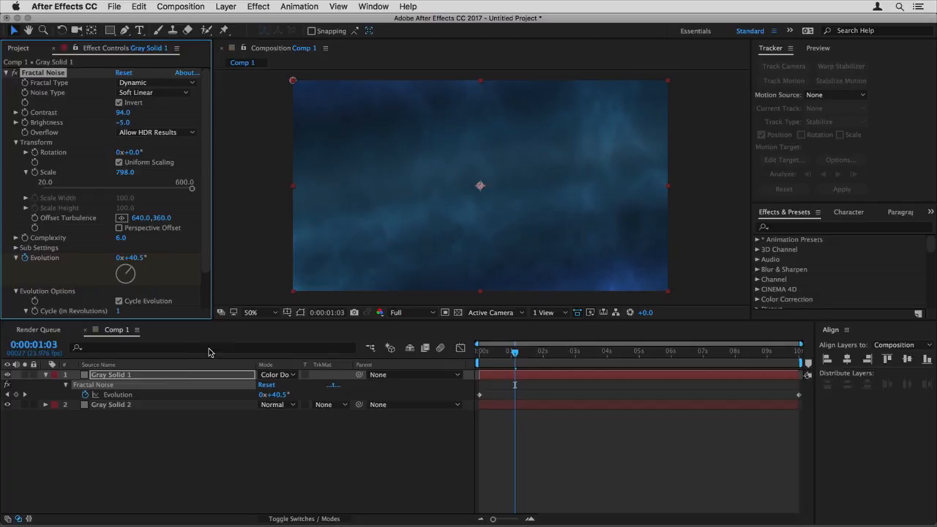
- Play a preview of the composition to check the blended noise animation
{"action": "left_click", "coordinate": [179, 378]}
{"action": "key", "text": "space"}
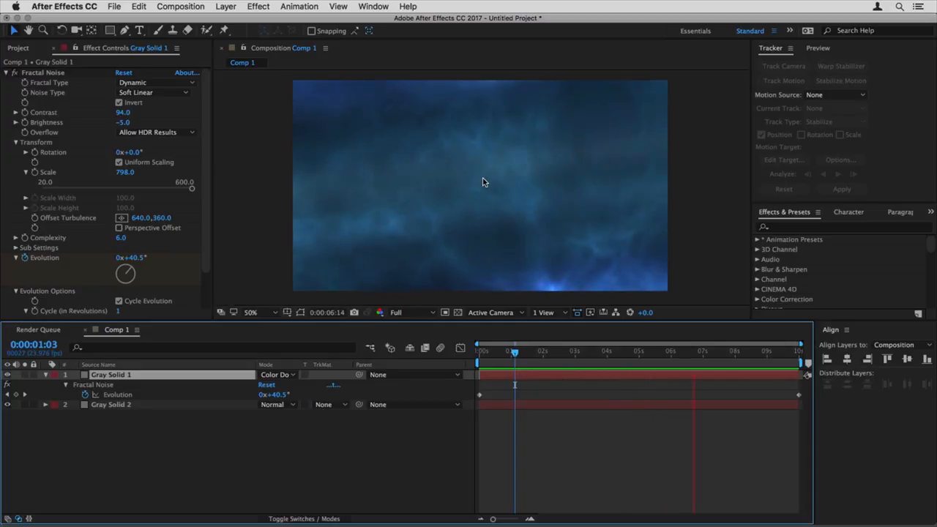
{"action": "key", "text": "space"}
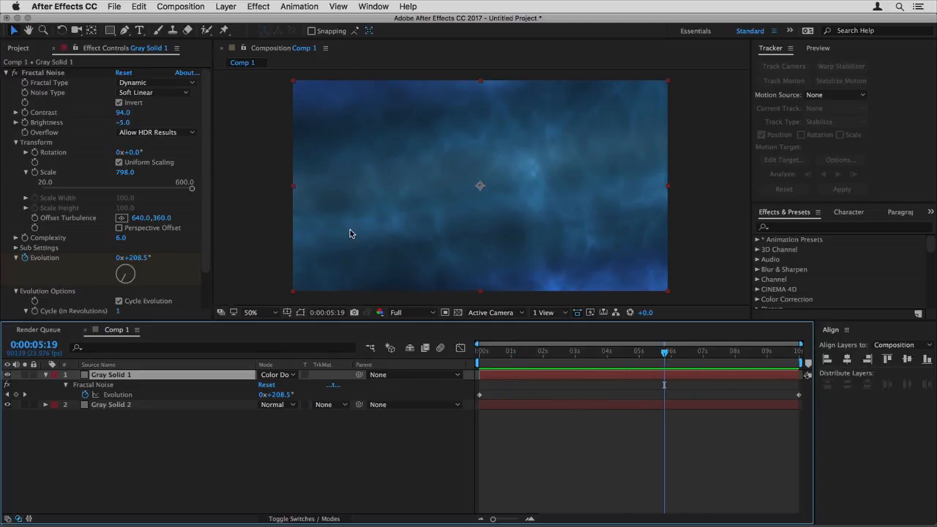
- Add a new gray solid above the other layers and toggle its visibility to compare it with the background
{"action": "key", "text": "super+y"}
{"action": "key", "text": "Return"}
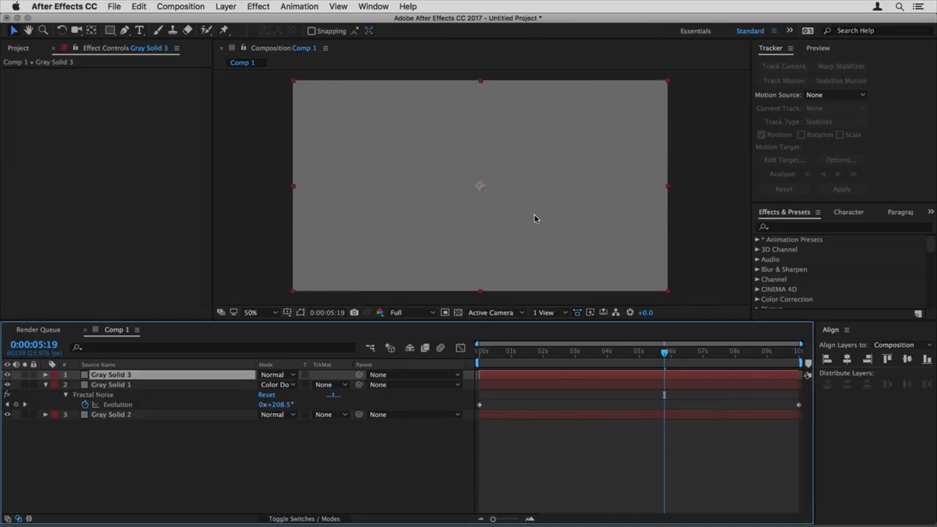
{"action": "left_click", "coordinate": [7, 375]}
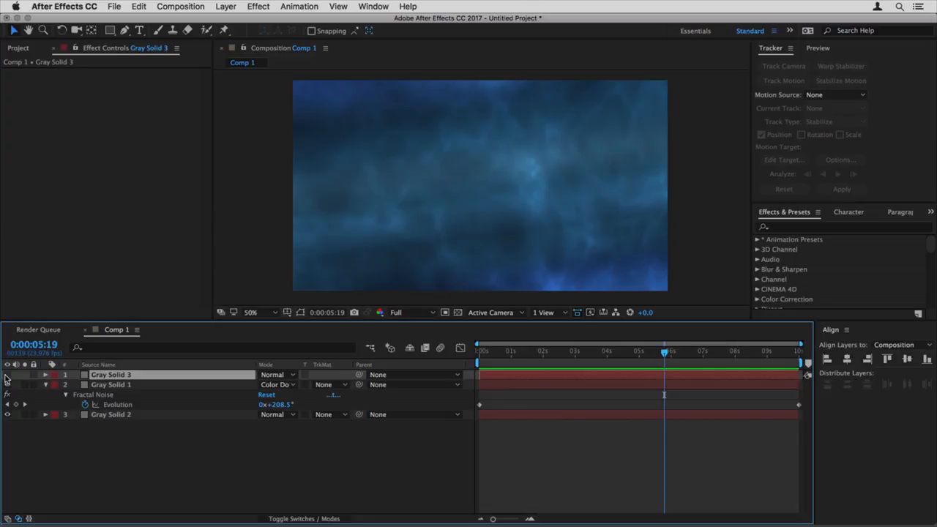
{"action": "left_click", "coordinate": [7, 374]}
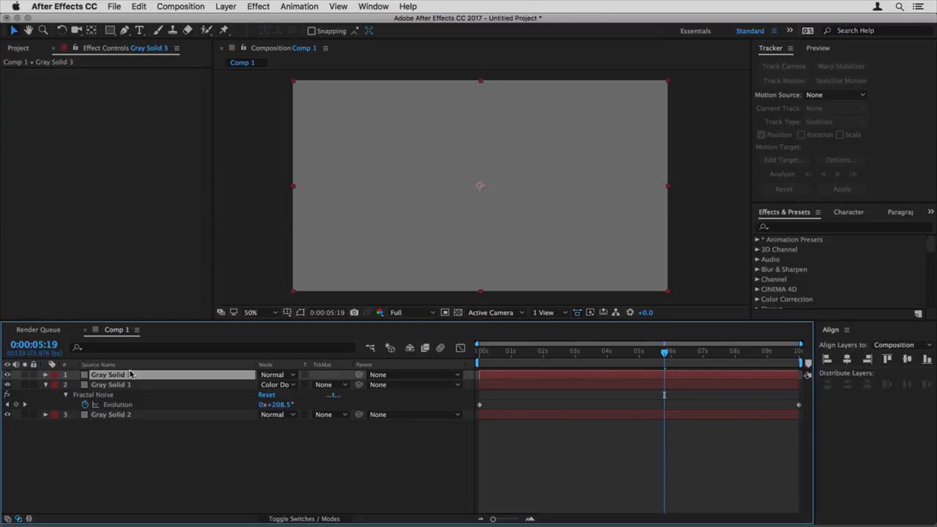
{"action": "left_click", "coordinate": [7, 374]}
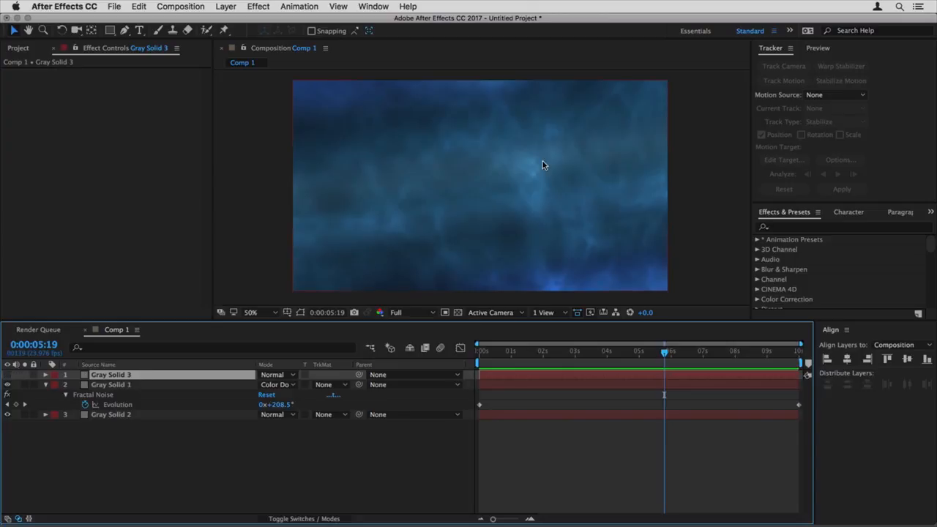
{"action": "left_click", "coordinate": [7, 375]}
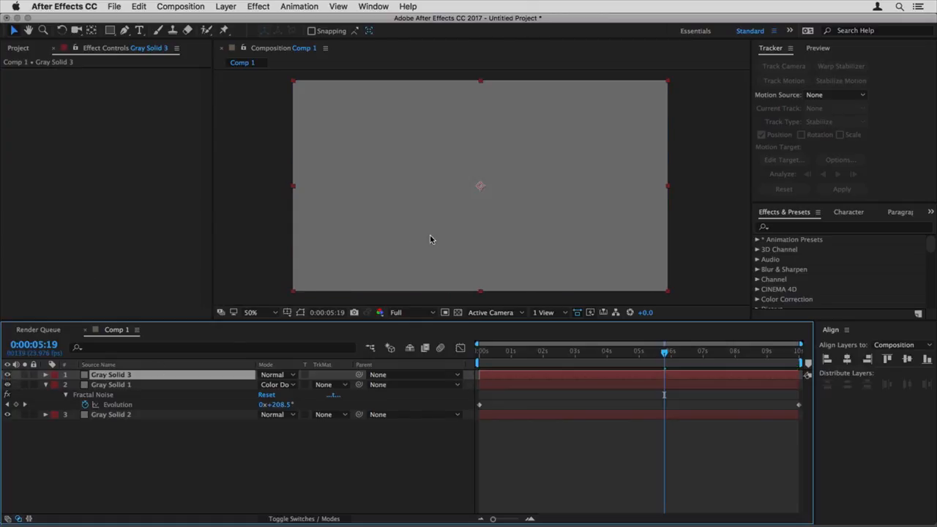
- Search for and apply the Checkerboard effect to the new top solid
{"action": "key", "text": "ctrl+space"}
{"action": "type", "text": "check"}
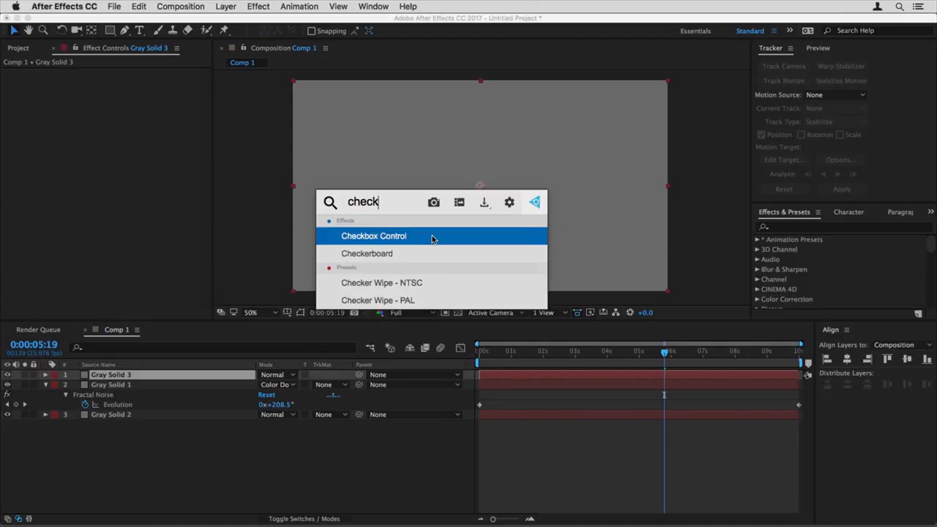
{"action": "type", "text": "e"}
{"action": "key", "text": "Down"}
{"action": "left_click", "coordinate": [432, 238]}
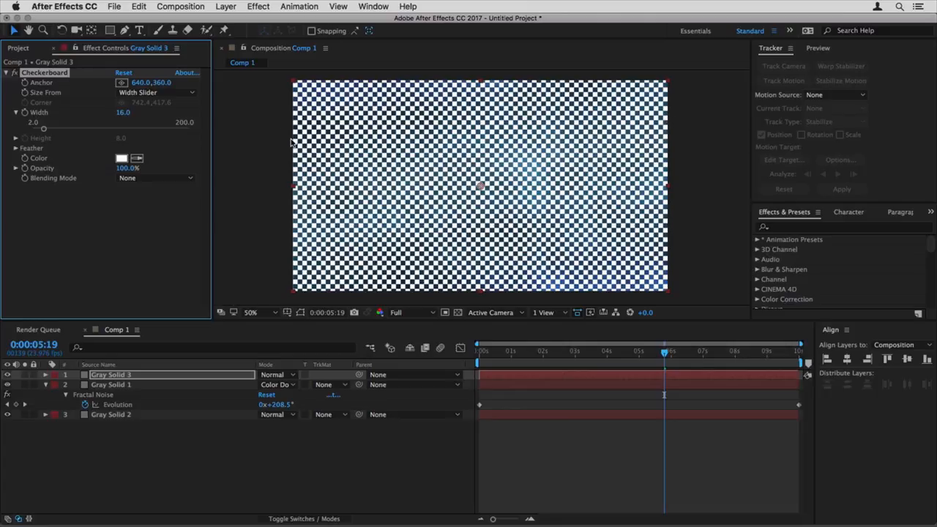
- Increase the Checkerboard Width to 32 and finally to 64
{"action": "left_click", "coordinate": [123, 113]}
{"action": "key", "text": "Return"}
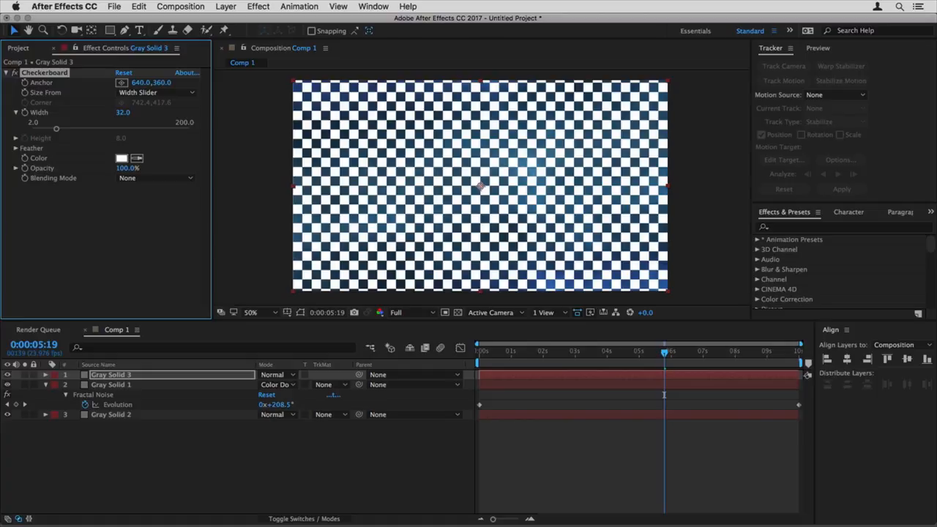
{"action": "left_click", "coordinate": [123, 113]}
{"action": "key", "text": "Return"}
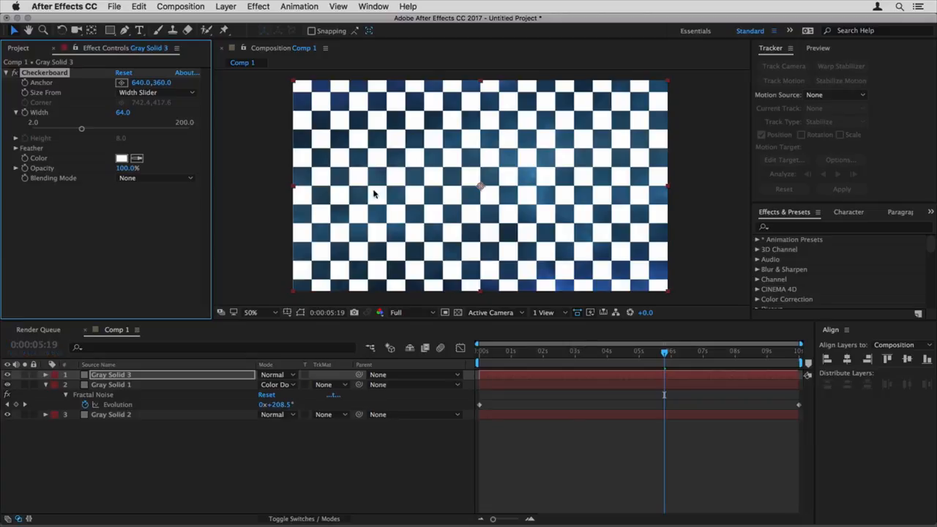
- Test shifting the Checkerboard Anchor on the first frame, undo the shift, and enable keyframing for the Anchor at 640, 360
{"action": "left_click", "coordinate": [624, 355]}
{"action": "left_click_drag", "start_coordinate": [524, 359], "coordinate": [415, 366]}
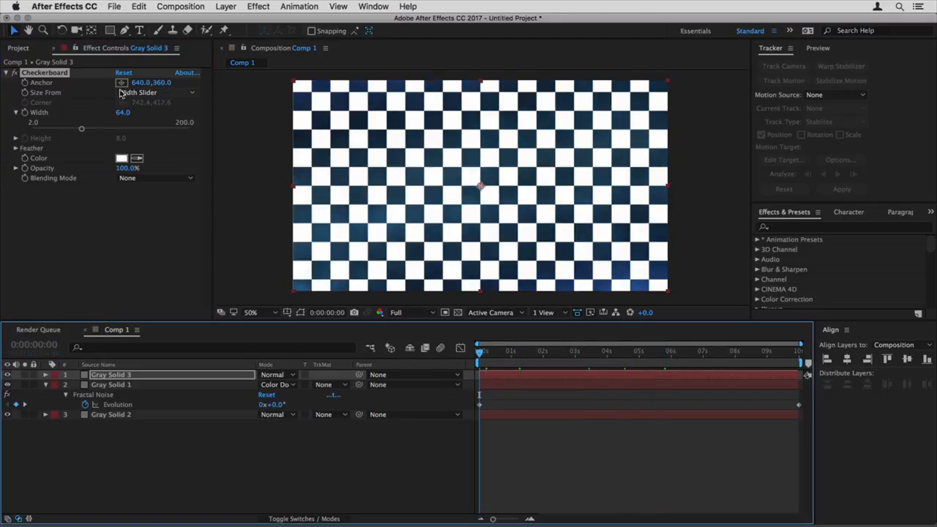
{"action": "left_click_drag", "start_coordinate": [137, 85], "coordinate": [155, 108]}
{"action": "key", "text": "super+z"}
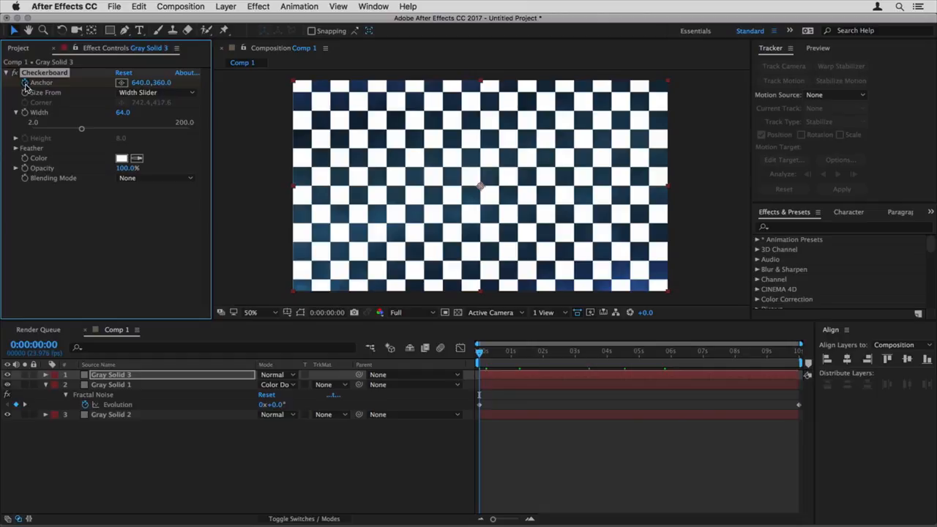
- Set the Checkerboard Anchor to 128, 360 on the last frame so the squares line up with the starting pattern
{"action": "key", "text": "End"}
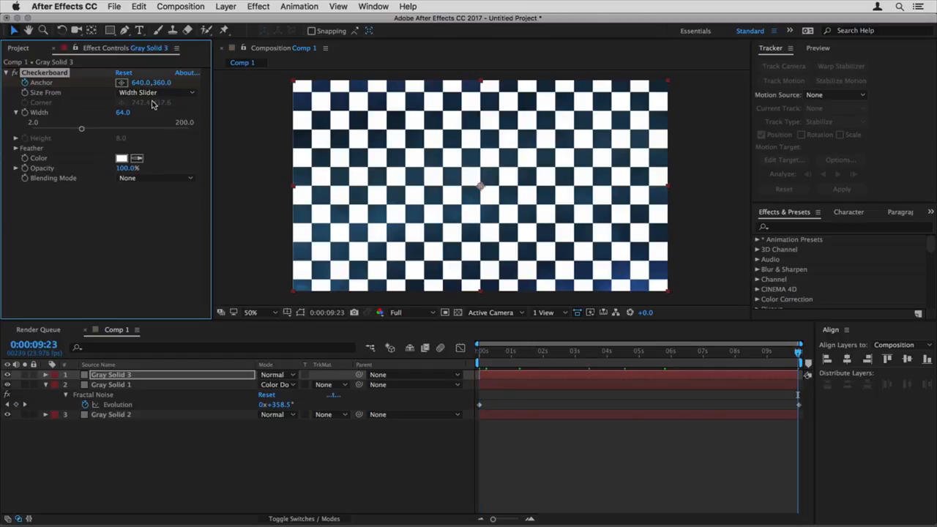
{"action": "mouse_move", "coordinate": [140, 83]}
{"action": "left_mouse_down"}
{"action": "mouse_move", "coordinate": [105, 86]}
{"action": "mouse_move", "coordinate": [136, 82]}
{"action": "left_mouse_up"}
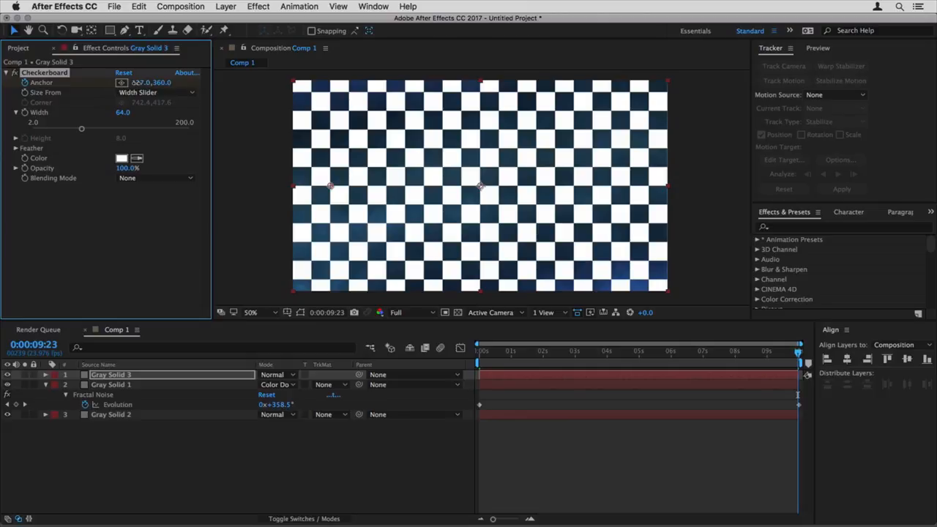
{"action": "scroll", "coordinate": [664, 141], "scroll_direction": "up", "scroll_amount": 6}
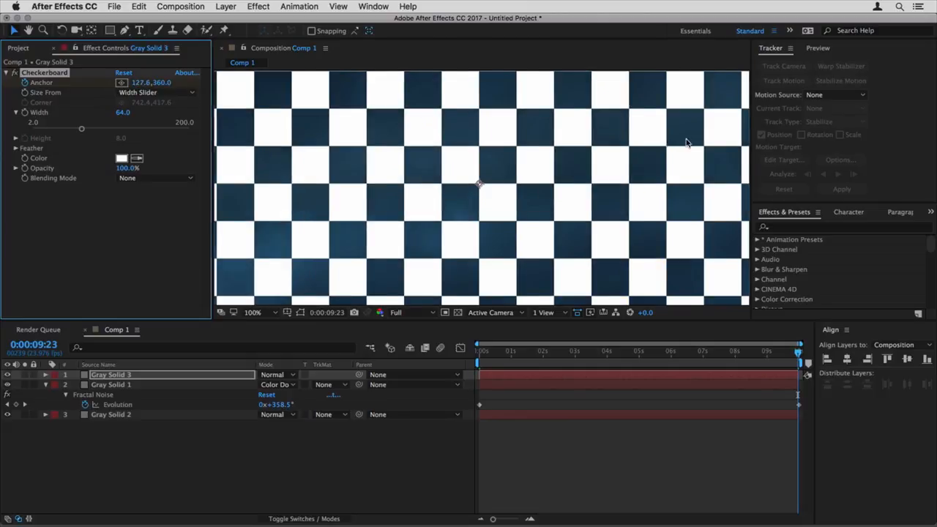
{"action": "scroll", "coordinate": [501, 167], "scroll_direction": "down", "scroll_amount": 2}
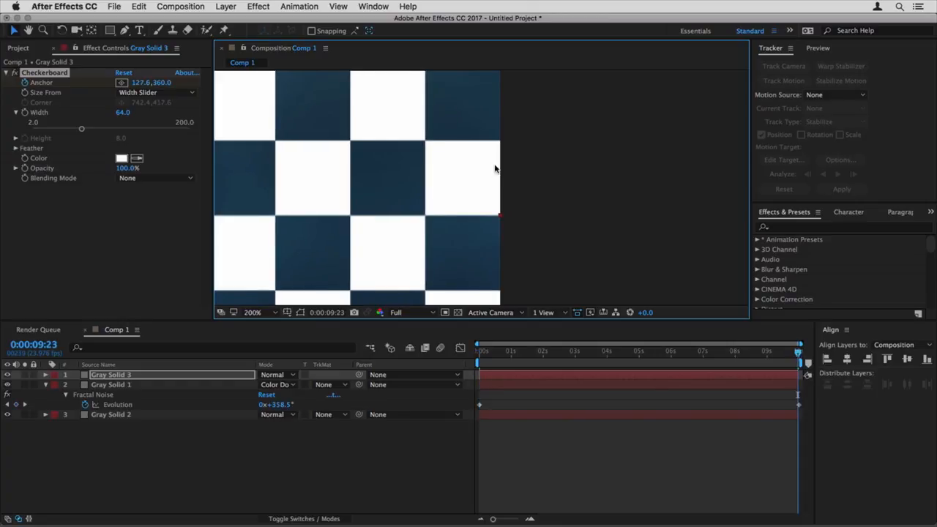
{"action": "left_click", "coordinate": [136, 84]}
{"action": "left_click_drag", "start_coordinate": [137, 84], "coordinate": [139, 84]}
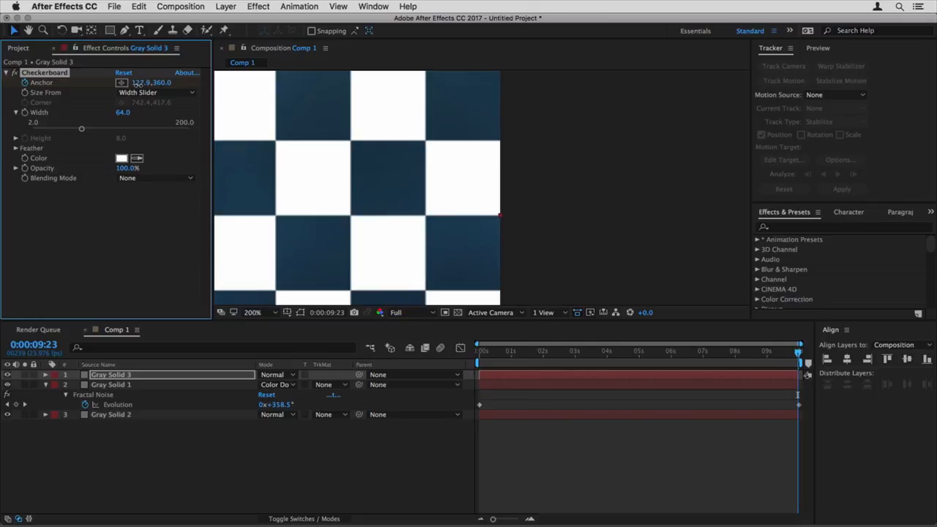
- Compare the first and last frames repeatedly to check that the checkerboard pattern matches for the loop
{"action": "key", "text": "Home"}
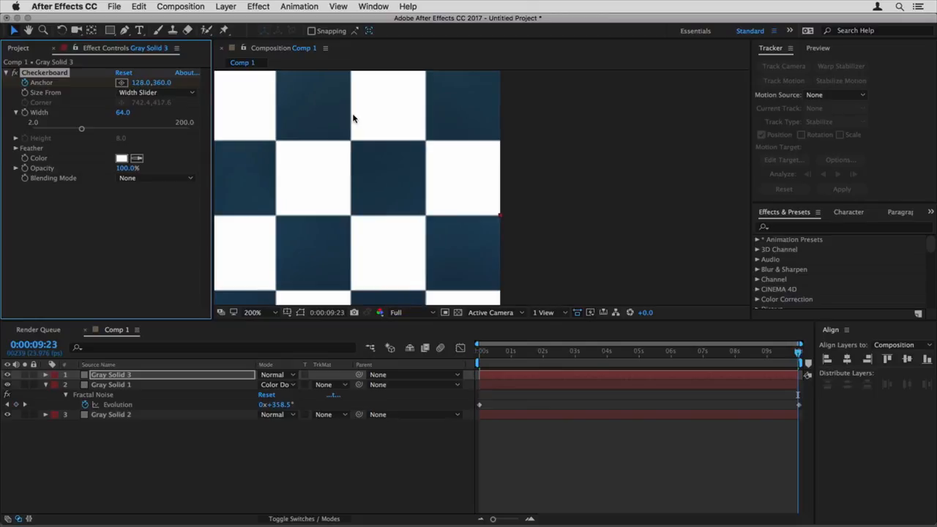
{"action": "key", "text": "End"}
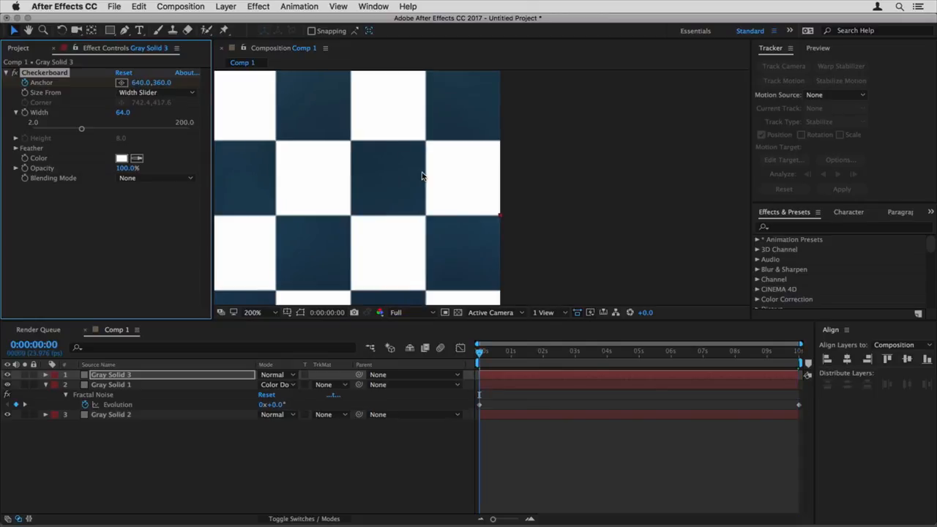
{"action": "key", "text": "Home"}
{"action": "key", "text": "End"}
{"action": "key", "text": "Home"}
{"action": "key", "text": "End"}
{"action": "key", "text": "Home"}
{"action": "key", "text": "End"}
{"action": "key", "text": "Home"}
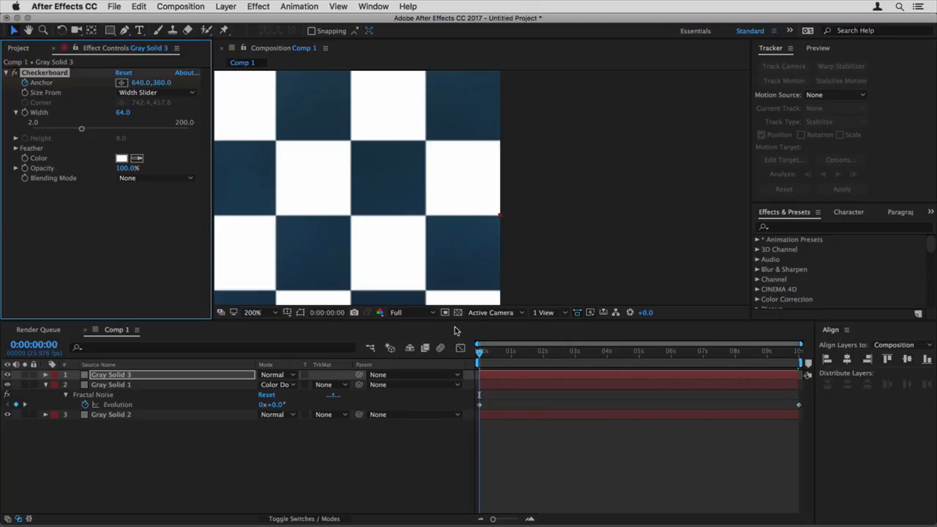
{"action": "key", "text": "End"}
{"action": "key", "text": "Home"}
{"action": "key", "text": "End"}
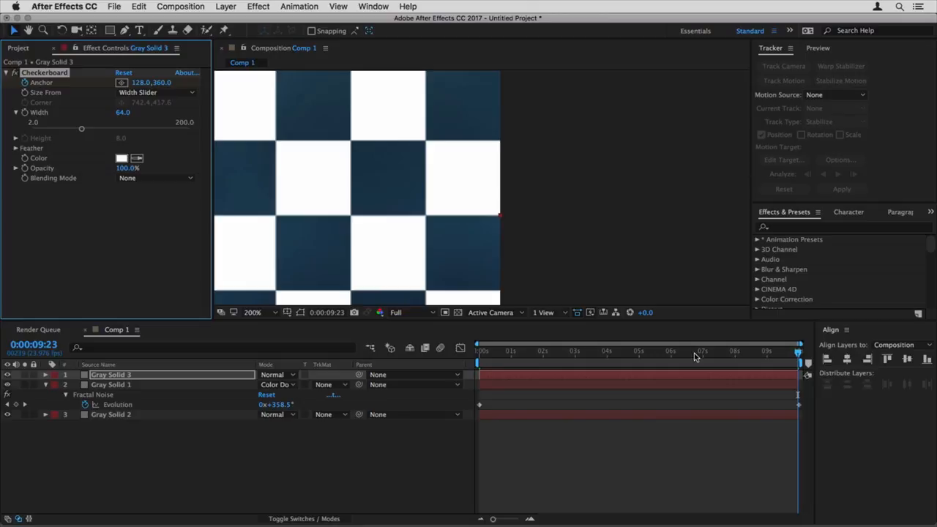
- Move the Checkerboard's final Anchor keyframe just past the last frame, in line with the Fractal Noise Evolution end keyframe
{"action": "key", "text": "u"}
{"action": "key", "text": "equal"}
{"action": "key", "text": "equal"}
{"action": "left_click", "coordinate": [754, 410]}
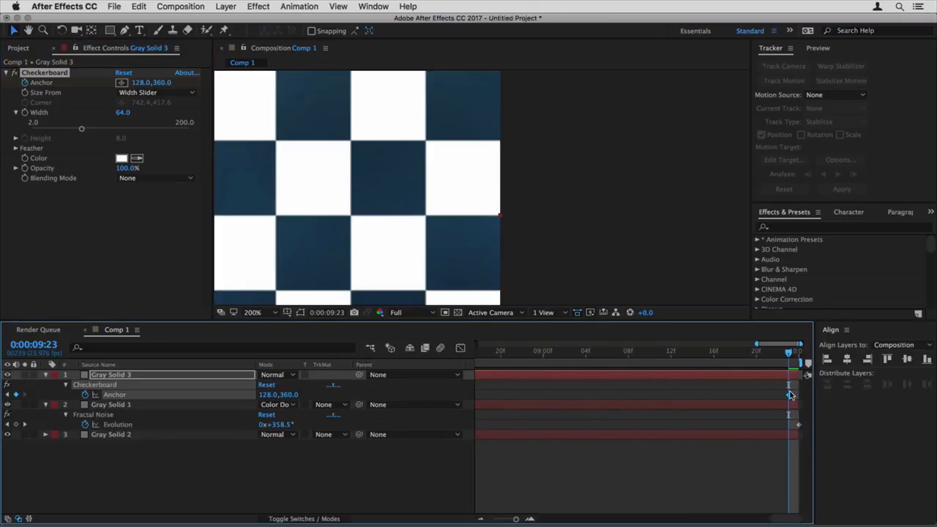
{"action": "left_click_drag", "start_coordinate": [789, 398], "coordinate": [798, 395]}
- Preview the looping checkerboard from the first frame with the whole composition in view
{"action": "key", "text": "space"}
{"action": "key", "text": "semicolon"}
{"action": "left_click", "coordinate": [481, 361]}
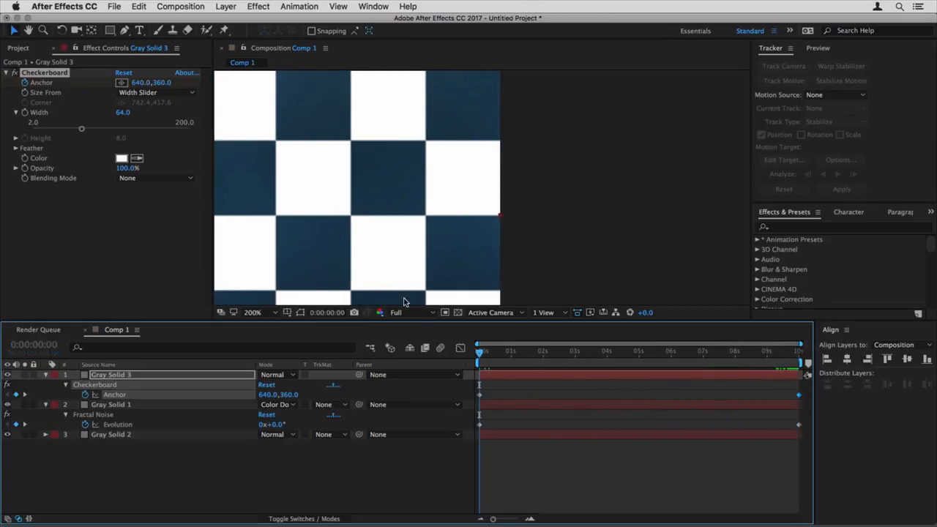
{"action": "scroll", "coordinate": [403, 241], "scroll_direction": "down", "scroll_amount": 2}
{"action": "scroll", "coordinate": [479, 238], "scroll_direction": "down", "scroll_amount": 3}
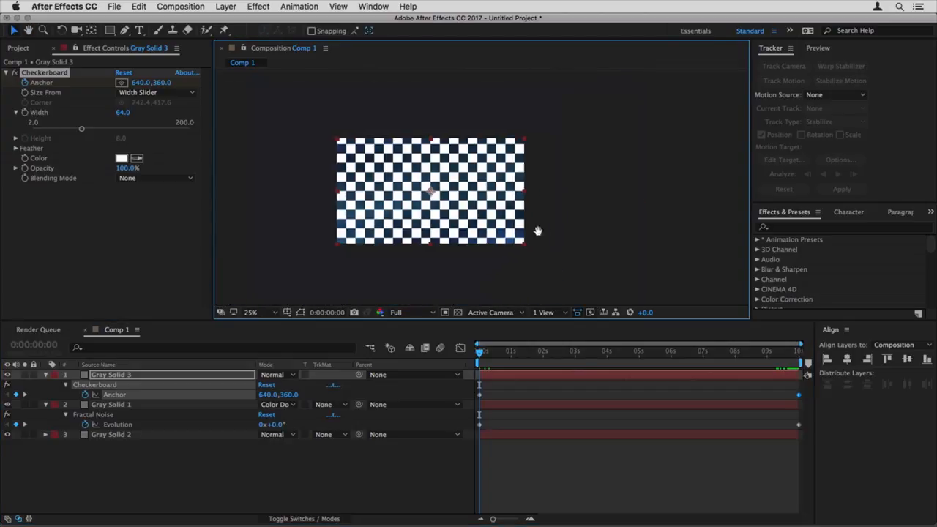
{"action": "key", "text": "space"}
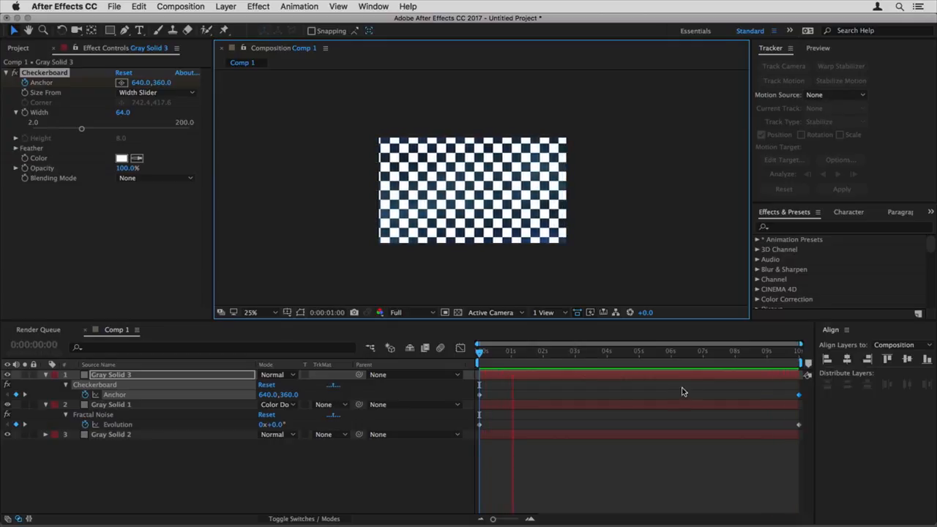
{"action": "key", "text": "space"}
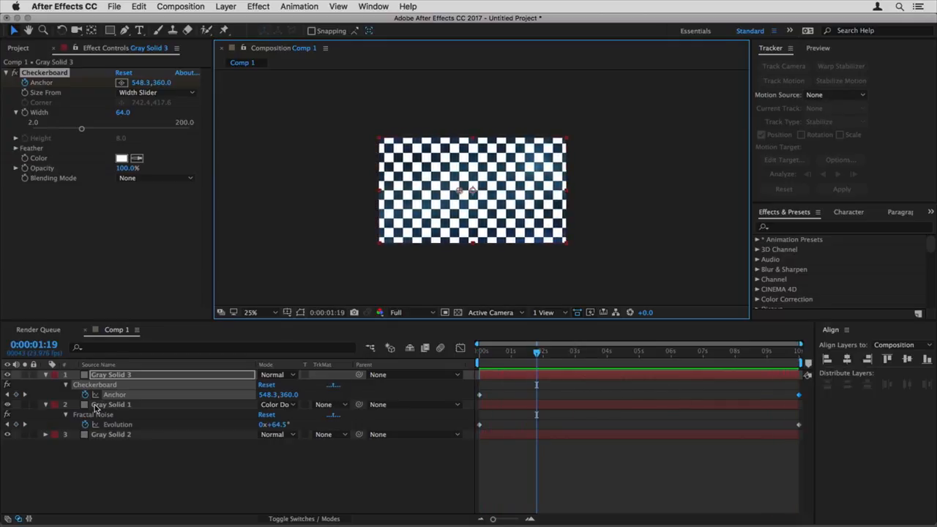
- Collapse the layer properties and make the Gray Solid 3 checkerboard layer a 3D layer
{"action": "left_click", "coordinate": [46, 374]}
{"action": "left_click", "coordinate": [46, 384]}
{"action": "left_click", "coordinate": [134, 377]}
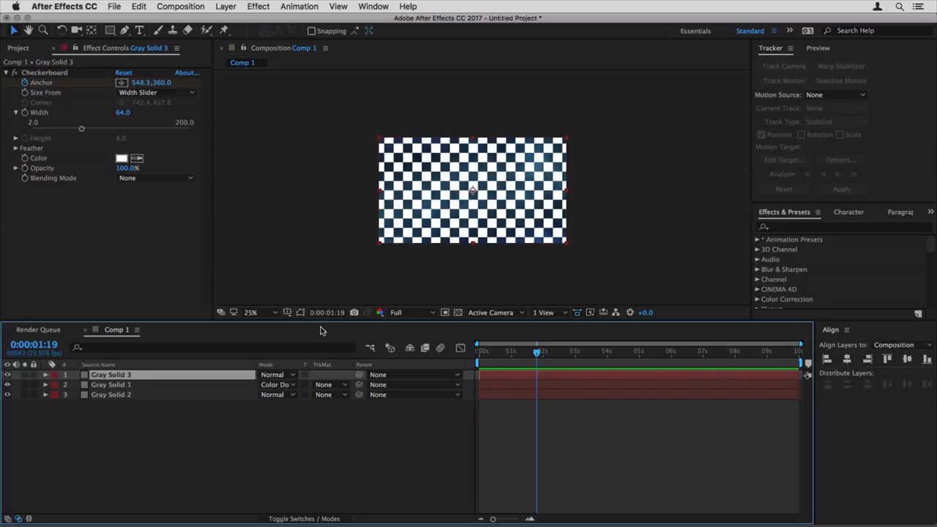
{"action": "left_click", "coordinate": [104, 375]}
{"action": "key", "text": "F4"}
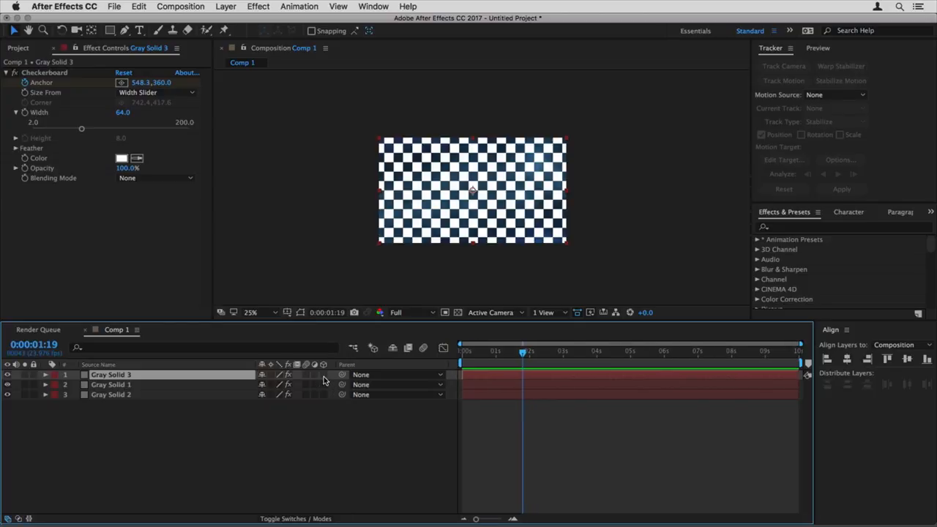
{"action": "left_click", "coordinate": [324, 374]}
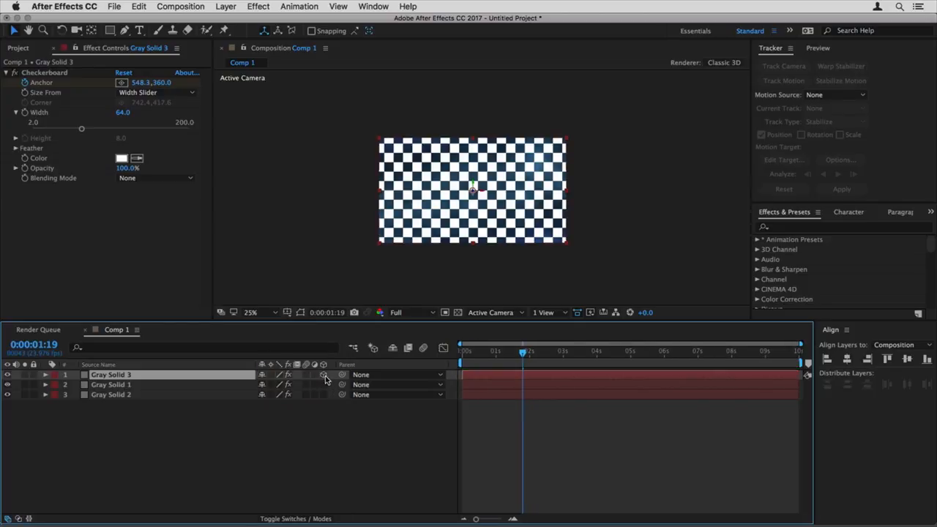
{"action": "key", "text": "period"}
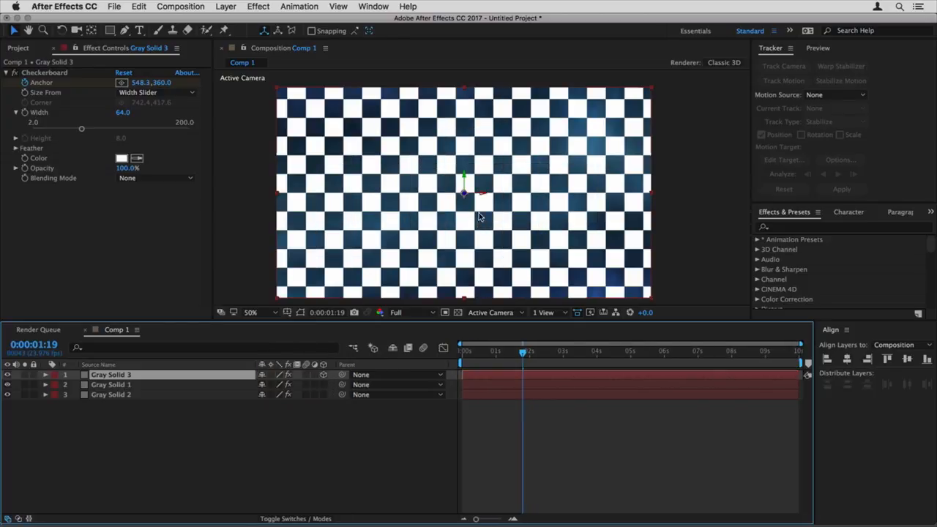
- Rotate the 3D checkerboard layer in space so it tilts back like a floor receding diagonally
{"action": "key", "text": "w"}
{"action": "mouse_move", "coordinate": [463, 185]}
{"action": "left_mouse_down"}
{"action": "mouse_move", "coordinate": [463, 166]}
{"action": "mouse_move", "coordinate": [456, 195]}
{"action": "mouse_move", "coordinate": [466, 189]}
{"action": "mouse_move", "coordinate": [459, 185]}
{"action": "left_mouse_up"}
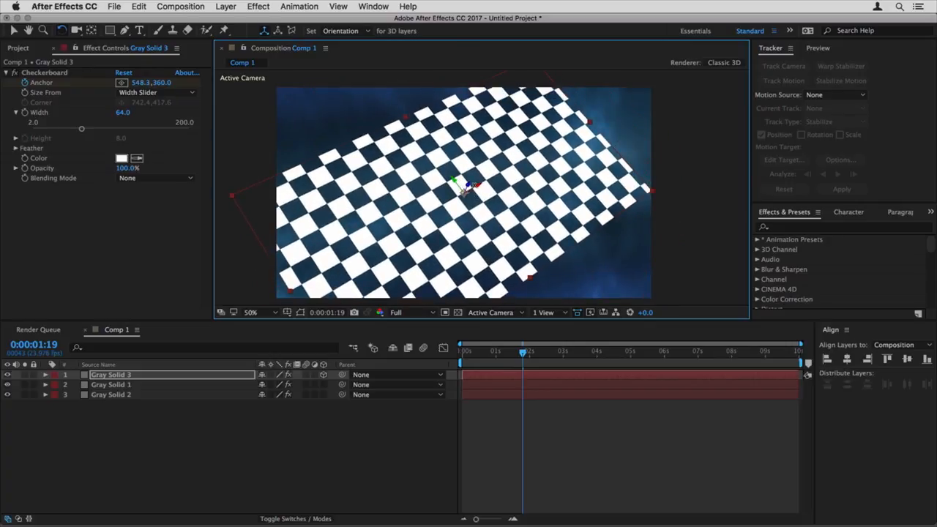
{"action": "left_click_drag", "start_coordinate": [469, 188], "coordinate": [541, 240]}
{"action": "key", "text": "v"}
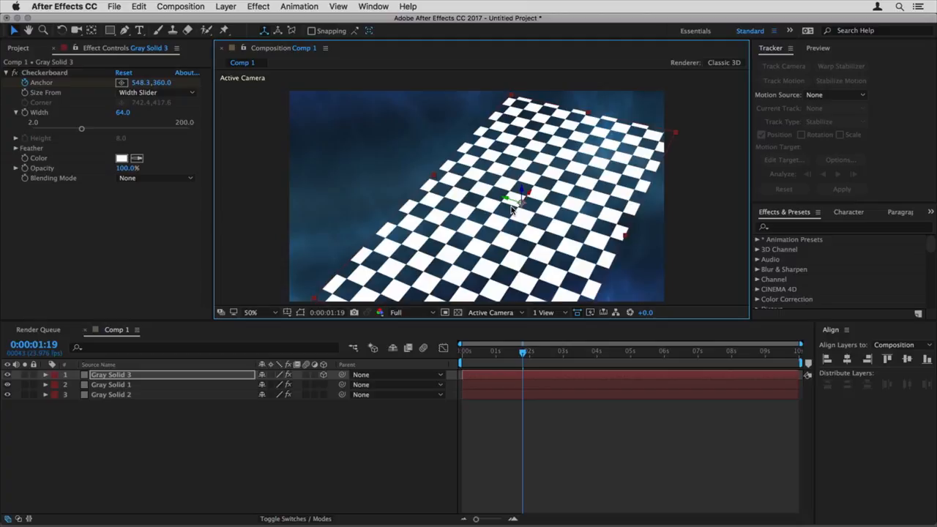
- Add a one-node camera with the 24mm preset to the composition
{"action": "key", "text": "super+alt+shift+c"}
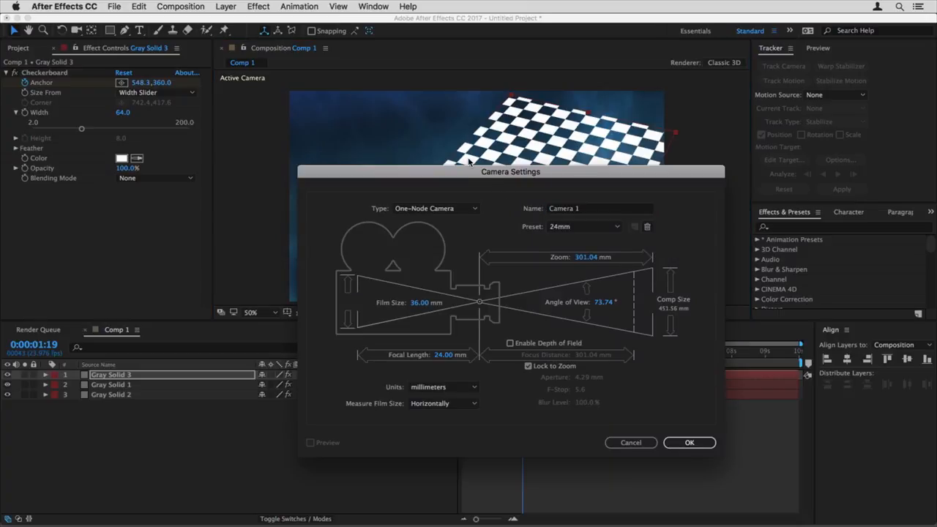
{"action": "left_click_drag", "start_coordinate": [546, 174], "coordinate": [511, 144]}
{"action": "left_click", "coordinate": [655, 410]}
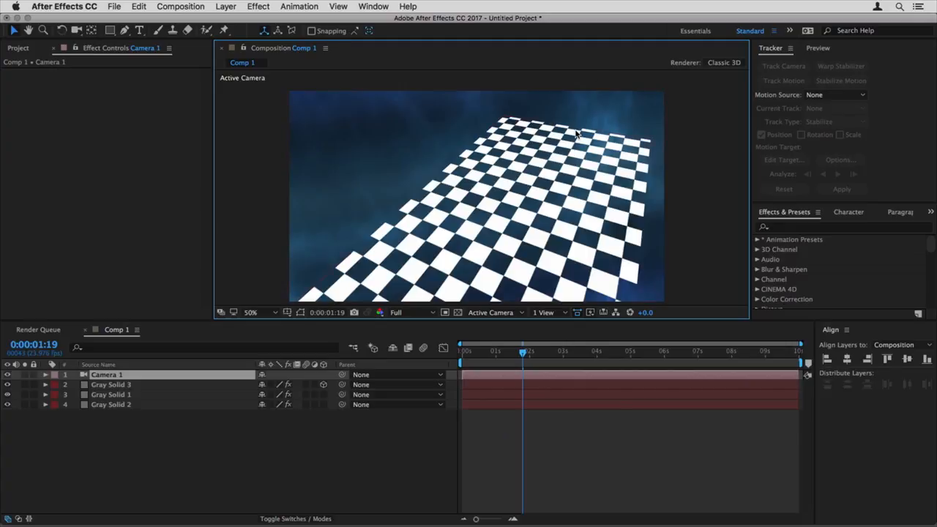
- Reposition and enlarge the tilted Gray Solid 3 layer until it runs past the frame's right and bottom edges, and preview it
{"action": "left_click", "coordinate": [126, 385]}
{"action": "left_click_drag", "start_coordinate": [517, 216], "coordinate": [563, 155]}
{"action": "key", "text": "comma"}
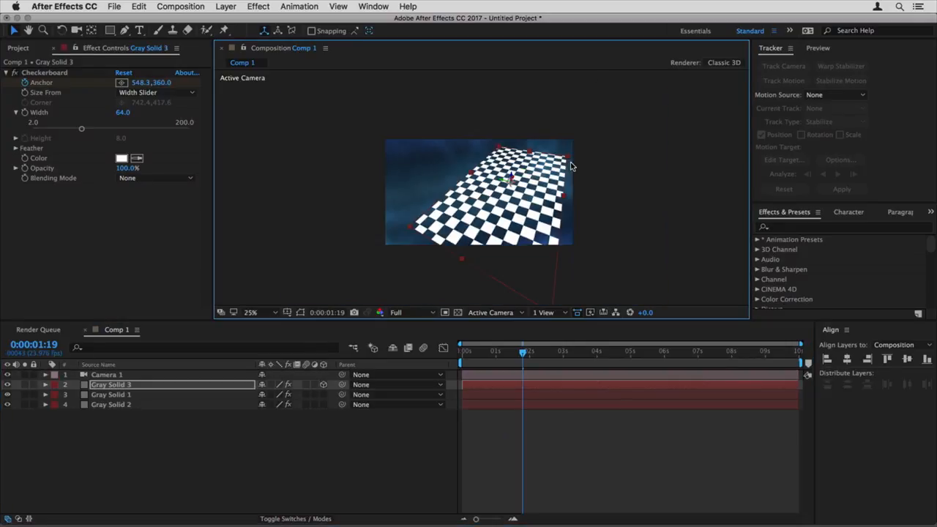
{"action": "left_click_drag", "start_coordinate": [563, 224], "coordinate": [550, 139]}
{"action": "key", "text": "period"}
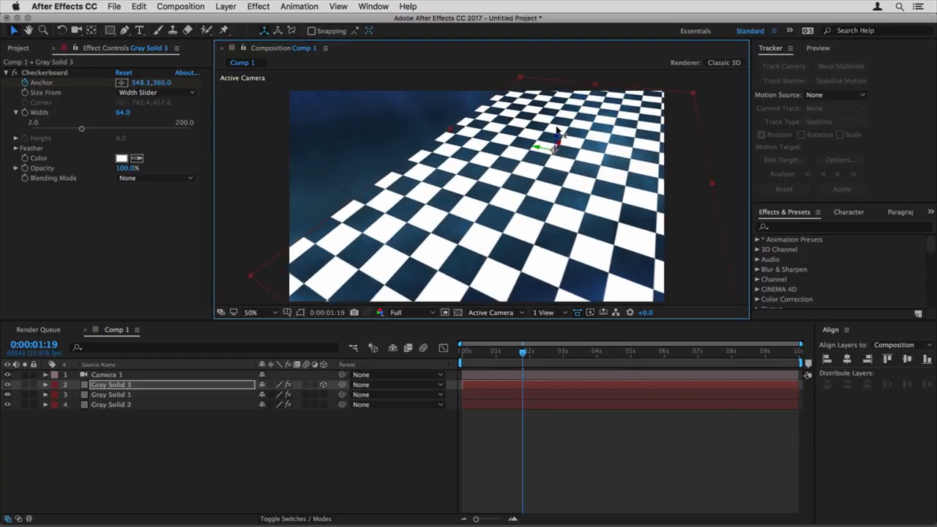
{"action": "key", "text": "comma"}
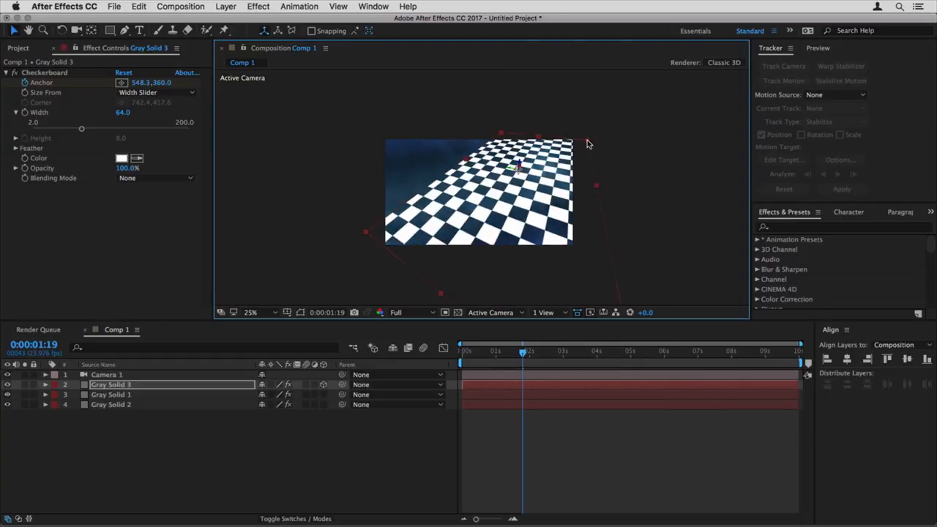
{"action": "left_click_drag", "start_coordinate": [590, 144], "coordinate": [592, 143]}
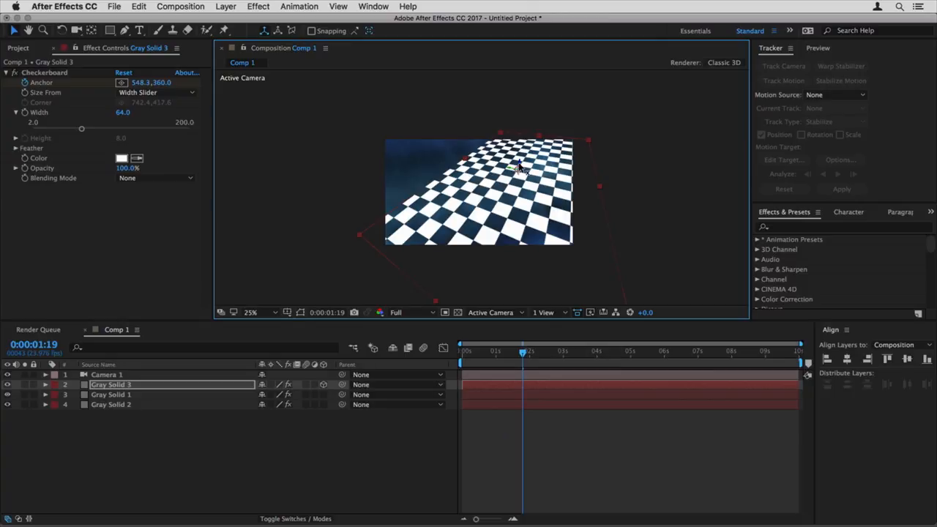
{"action": "key", "text": "space"}
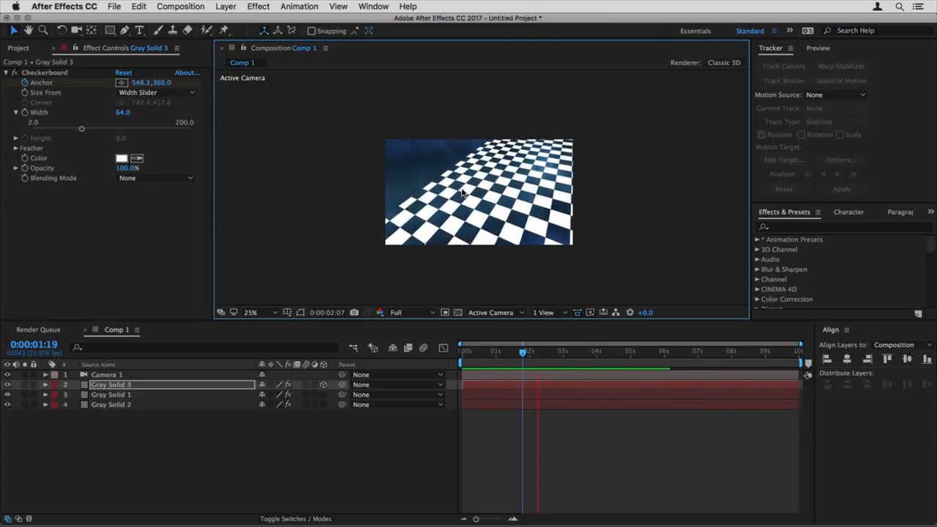
{"action": "key", "text": "space"}
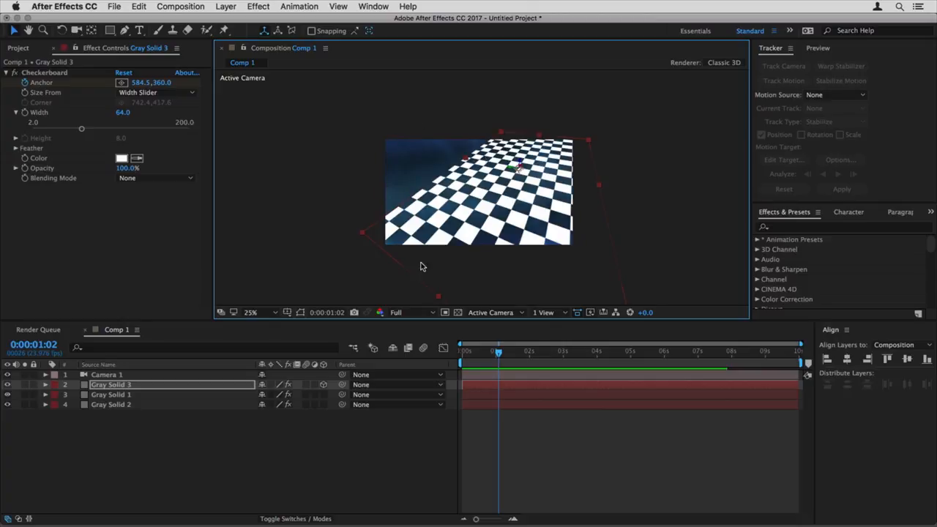
- Pre-compose Camera 1 and Gray Solid 3 together, naming the new composition Checkerboard
{"action": "left_click", "coordinate": [134, 376], "text": "shift"}
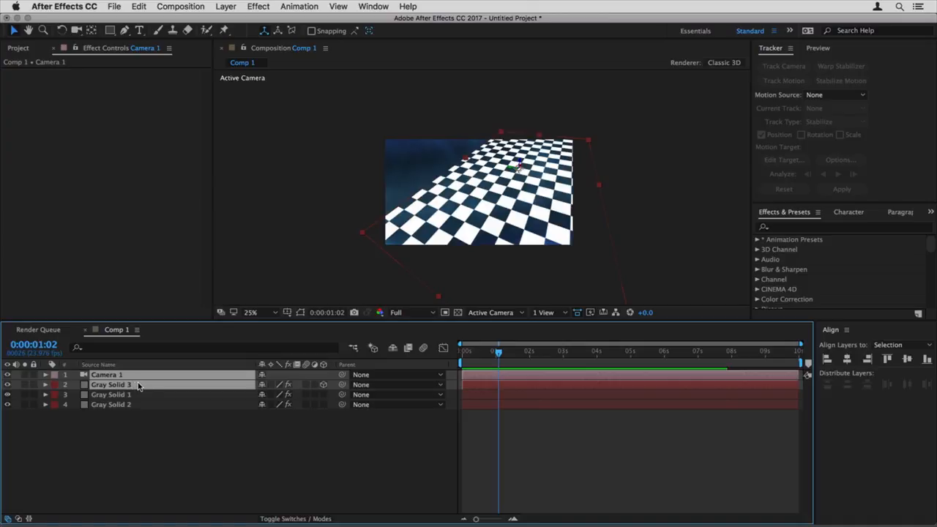
{"action": "key", "text": "super+shift+c"}
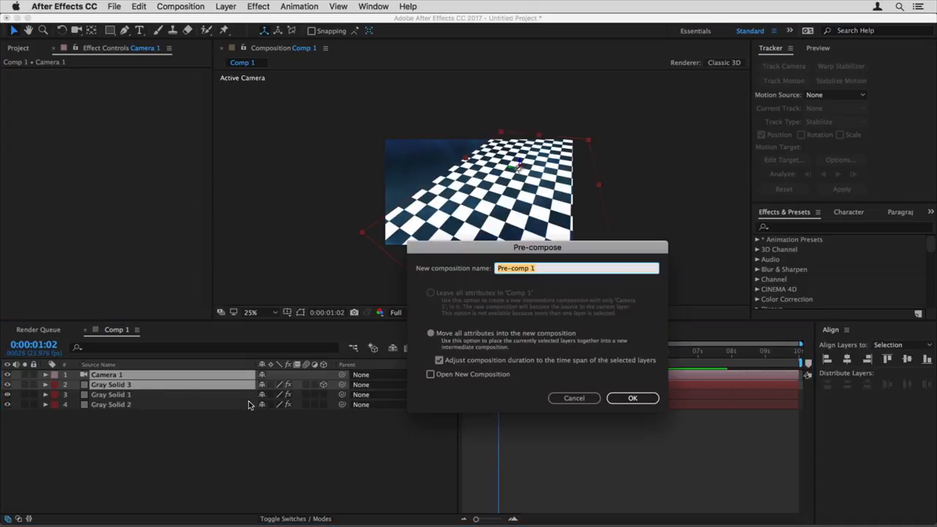
{"action": "type", "text": "Che"}
{"action": "key", "text": "Return"}
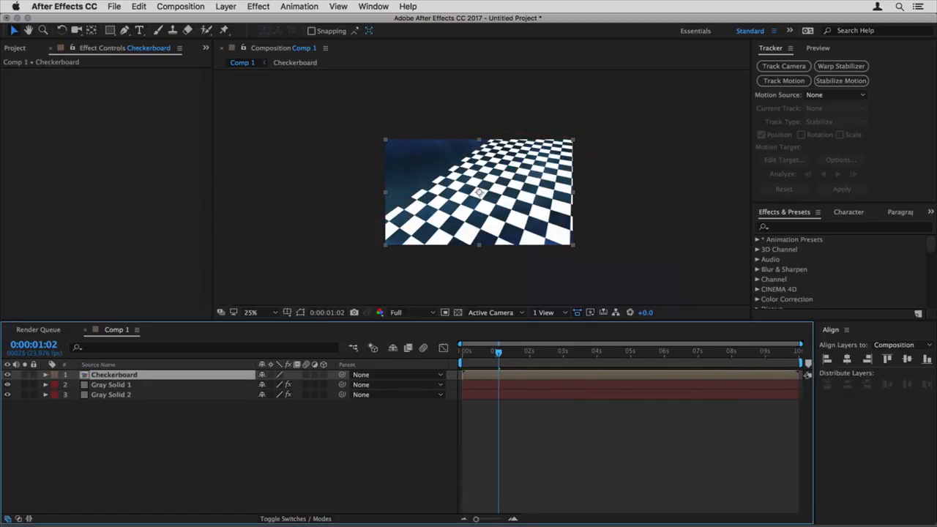
- Add a full-frame rectangular mask to the Checkerboard layer and slant its left edge along the floor's diagonal edge
{"action": "left_click", "coordinate": [401, 191]}
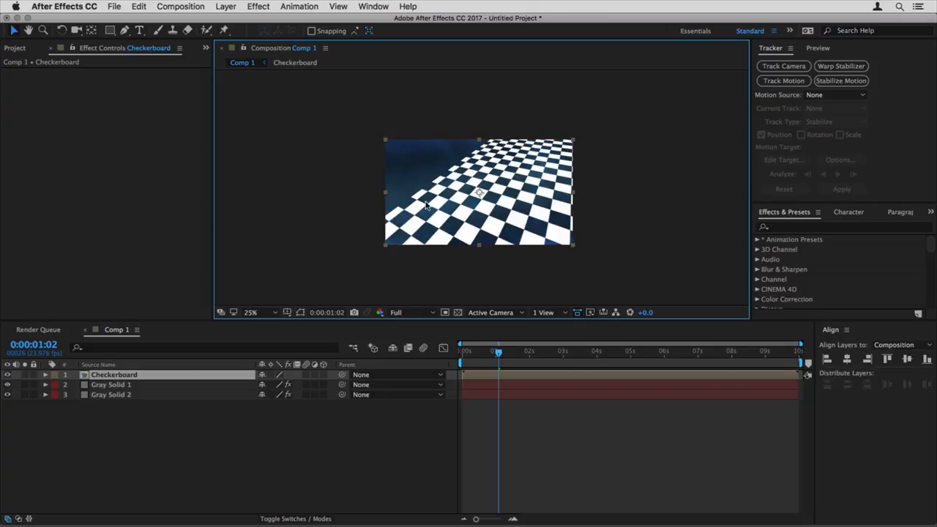
{"action": "double_click", "coordinate": [110, 32]}
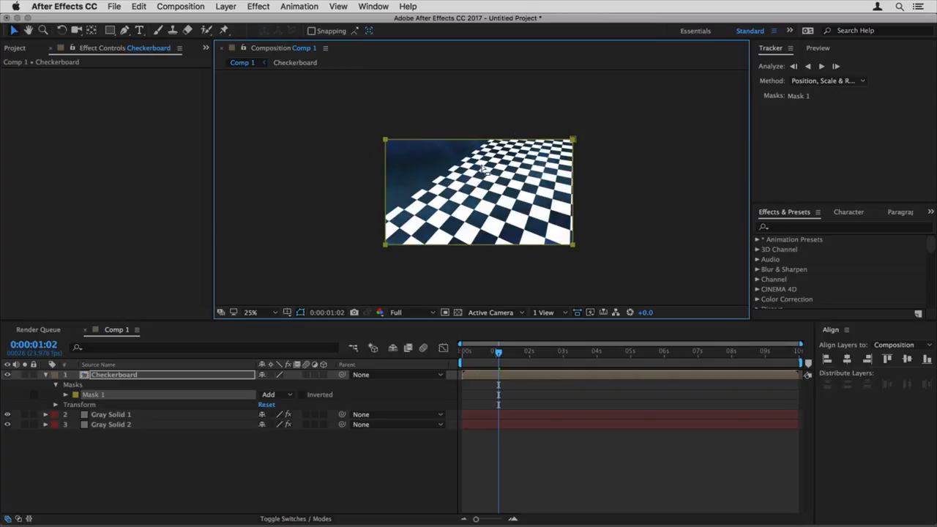
{"action": "left_click_drag", "start_coordinate": [384, 141], "coordinate": [506, 139]}
{"action": "left_click_drag", "start_coordinate": [450, 247], "coordinate": [393, 247]}
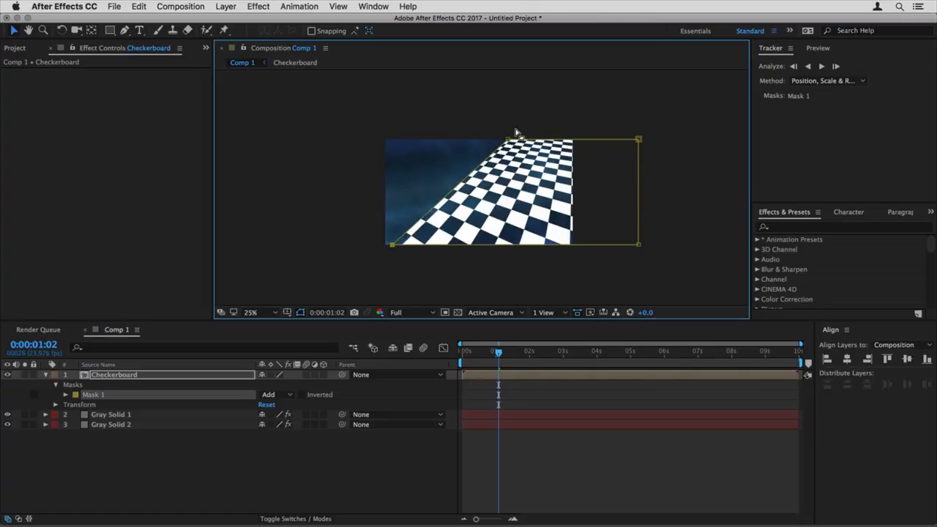
- Set the horizontal Mask Feather of Mask 1 to 207 pixels, then collapse the mask properties and hide its outline
{"action": "left_click", "coordinate": [65, 394]}
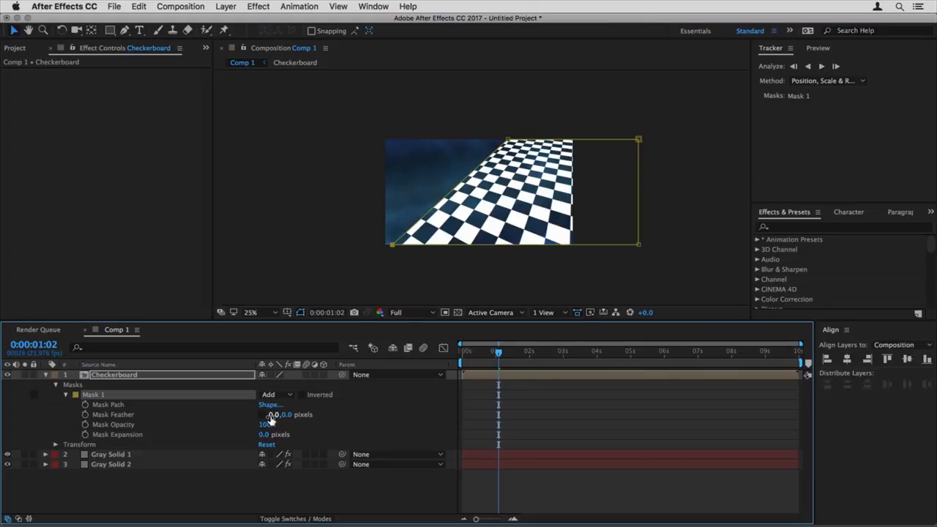
{"action": "left_click_drag", "start_coordinate": [274, 416], "coordinate": [313, 414]}
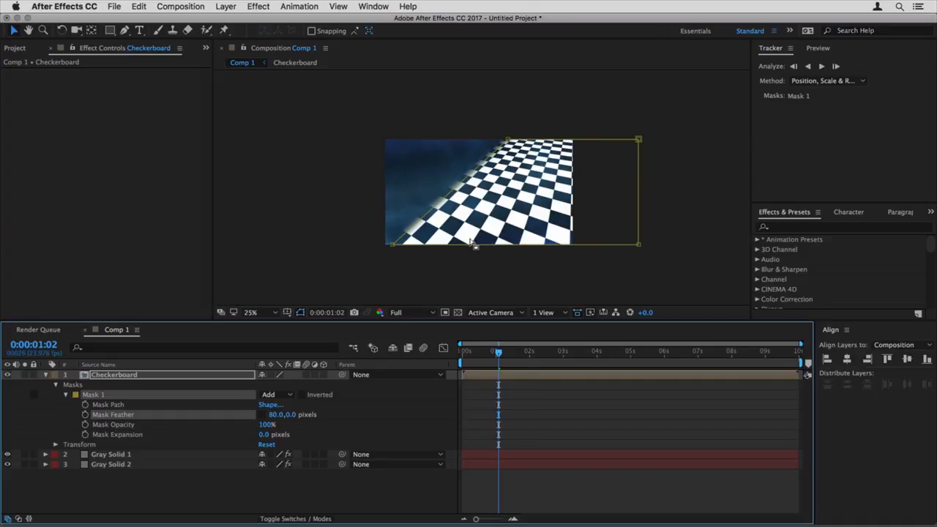
{"action": "left_click_drag", "start_coordinate": [283, 415], "coordinate": [345, 396]}
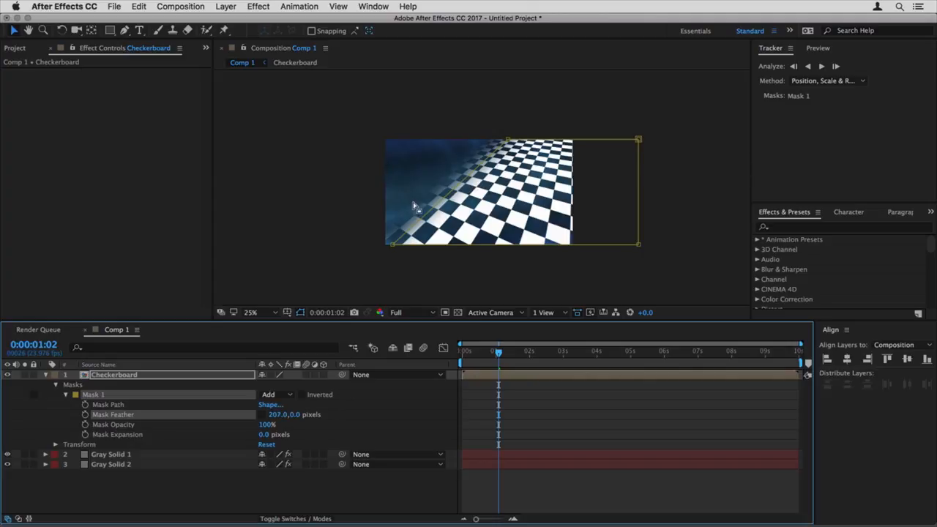
{"action": "key", "text": "m"}
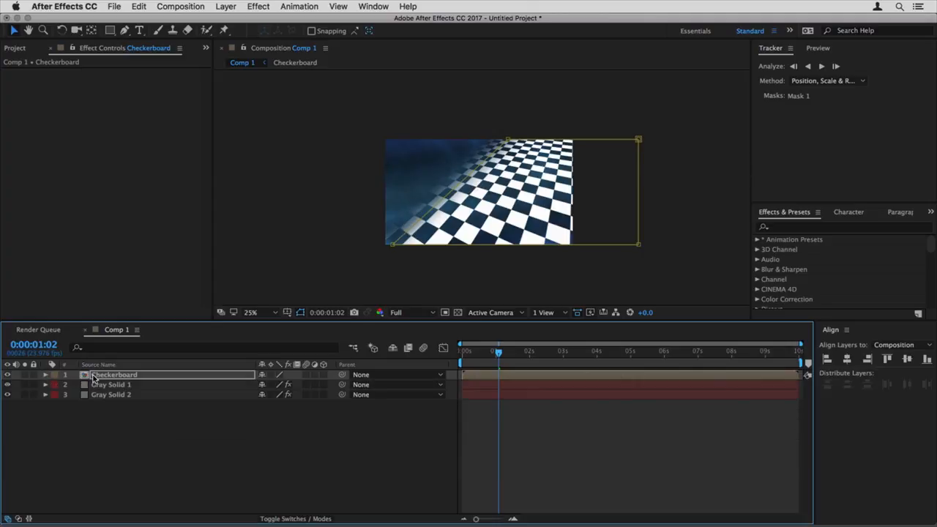
{"action": "left_click", "coordinate": [410, 231]}
{"action": "left_click", "coordinate": [313, 297]}
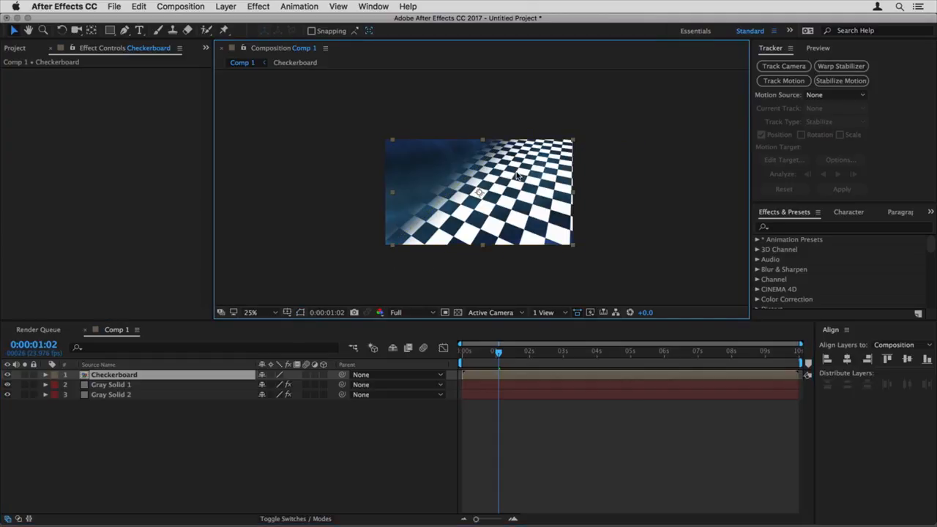
- On the first frame, apply Bezier Warp to the Checkerboard layer and pull its Left Top Tangent to about 340, 348
{"action": "left_click_drag", "start_coordinate": [483, 352], "coordinate": [419, 358]}
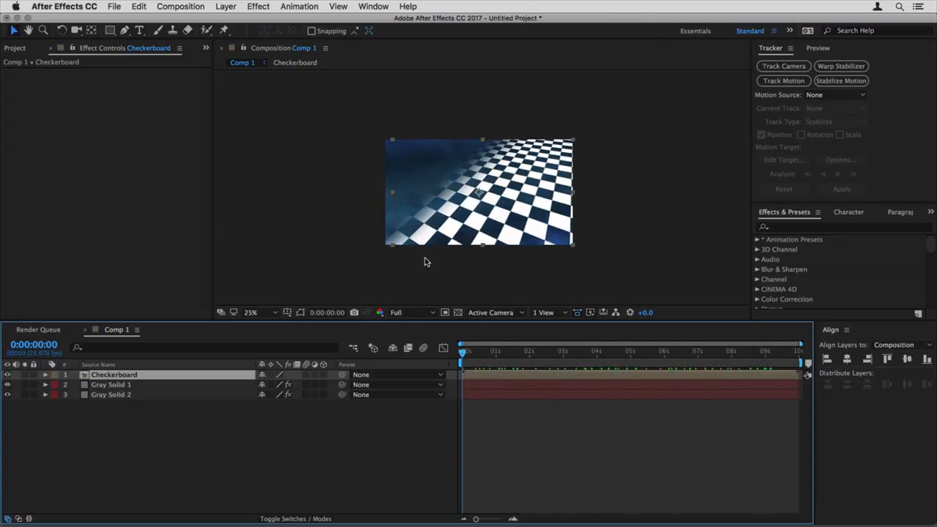
{"action": "key", "text": "ctrl+space"}
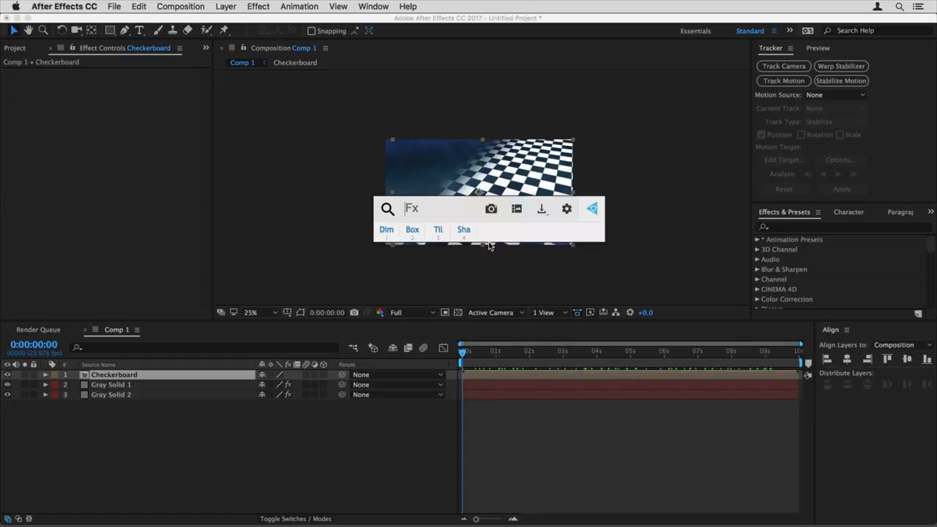
{"action": "type", "text": "be"}
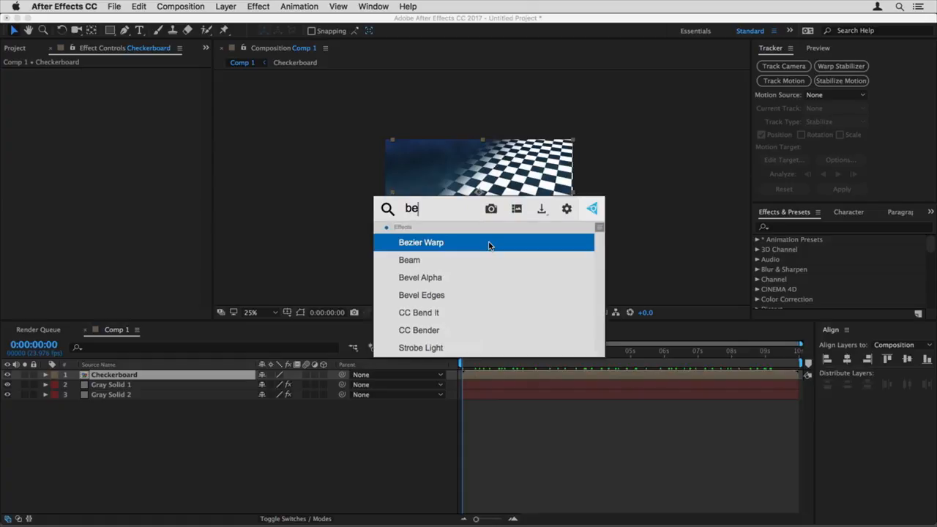
{"action": "left_click", "coordinate": [489, 245]}
{"action": "mouse_move", "coordinate": [387, 184]}
{"action": "left_mouse_down"}
{"action": "mouse_move", "coordinate": [412, 176]}
{"action": "mouse_move", "coordinate": [386, 183]}
{"action": "mouse_move", "coordinate": [399, 180]}
{"action": "left_mouse_up"}
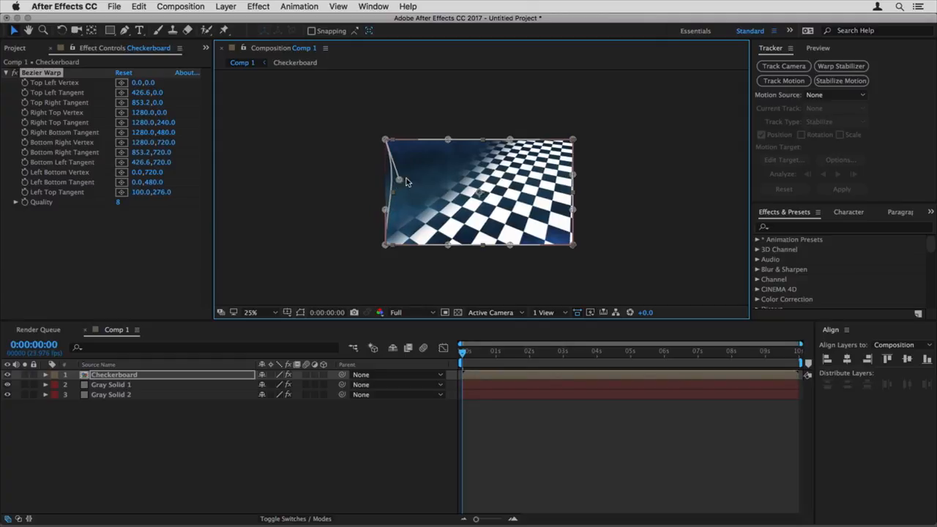
{"action": "left_click_drag", "start_coordinate": [399, 181], "coordinate": [434, 192]}
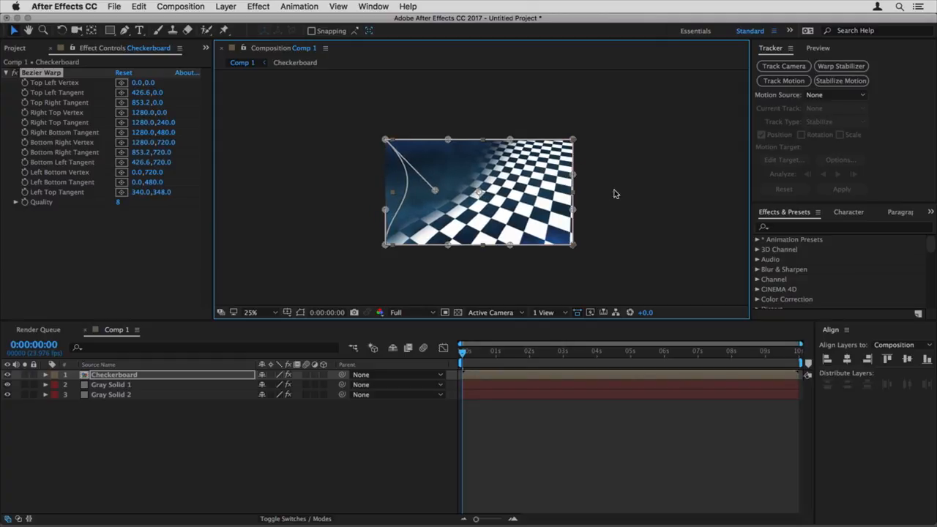
- Pull the Bezier Warp's Right Top Tangent to about 1532, 312 and Left Top Tangent to about 444, 368, then preview the animation
{"action": "left_click_drag", "start_coordinate": [574, 176], "coordinate": [609, 186]}
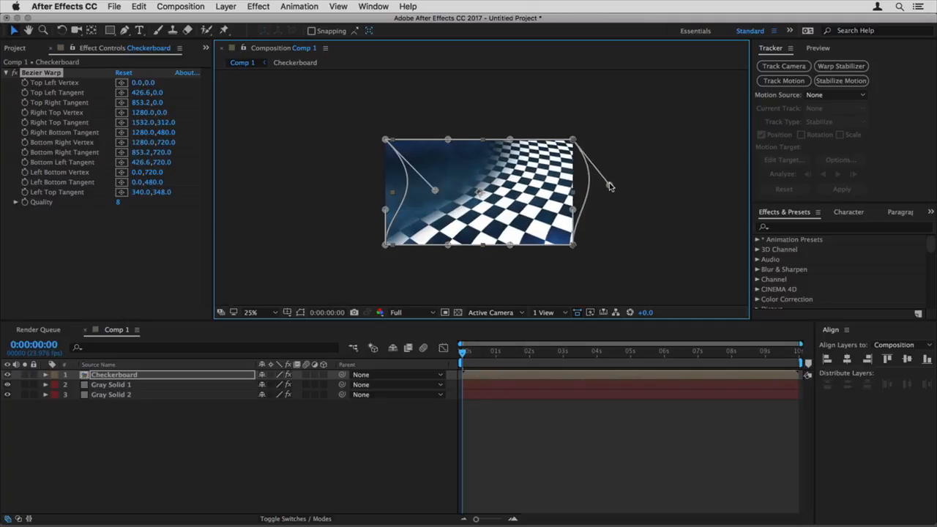
{"action": "left_click_drag", "start_coordinate": [433, 192], "coordinate": [451, 194]}
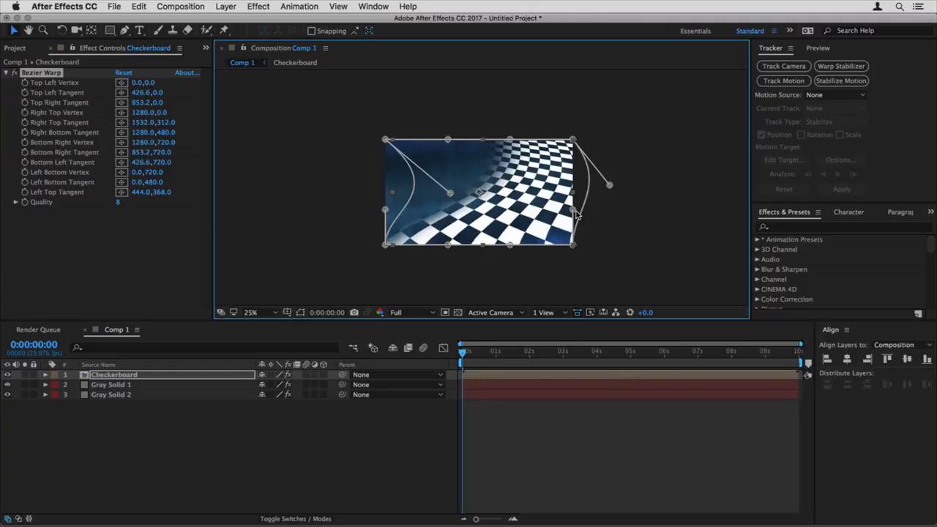
{"action": "key", "text": "space"}
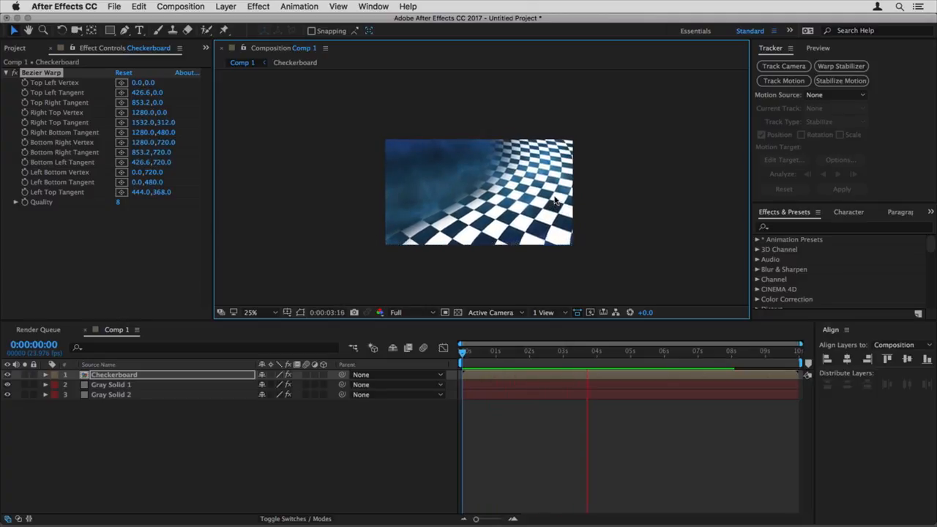
{"action": "key", "text": "space"}
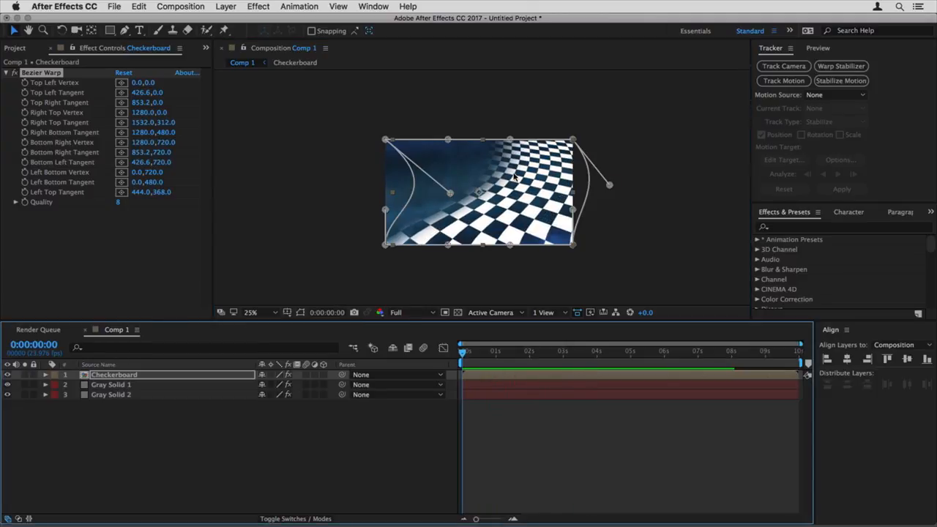
- In the Checkerboard composition, turn on Camera 1's Depth of Field and raise its Aperture to about 598 pixels
{"action": "double_click", "coordinate": [104, 379]}
{"action": "left_click", "coordinate": [113, 376]}
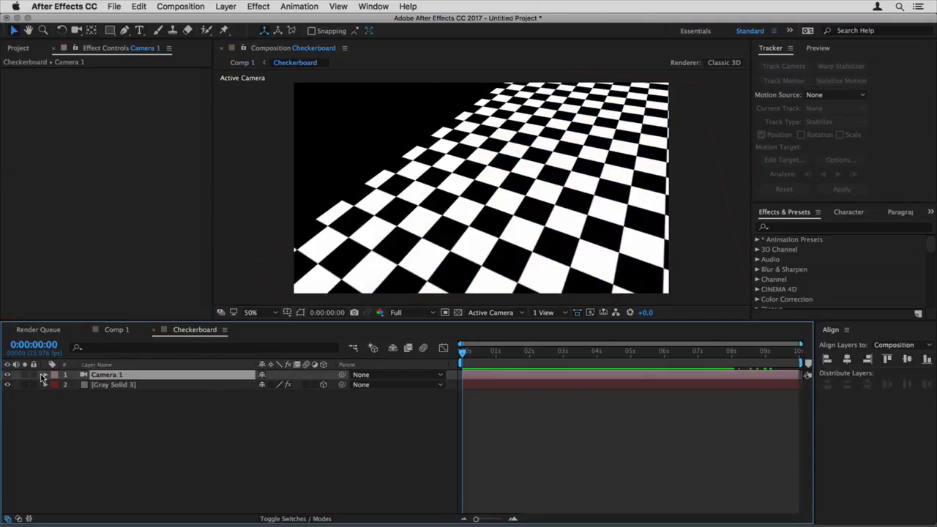
{"action": "left_click", "coordinate": [46, 374]}
{"action": "left_click", "coordinate": [55, 395]}
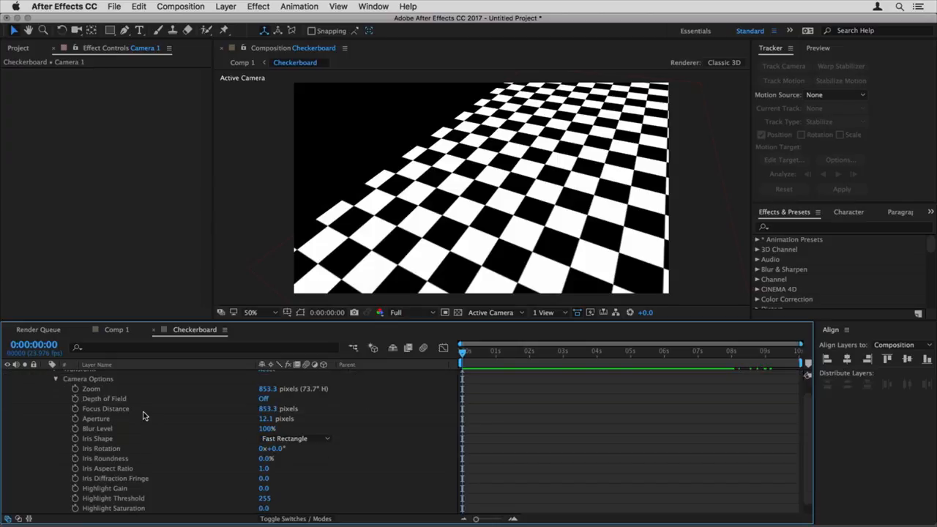
{"action": "left_click", "coordinate": [263, 399]}
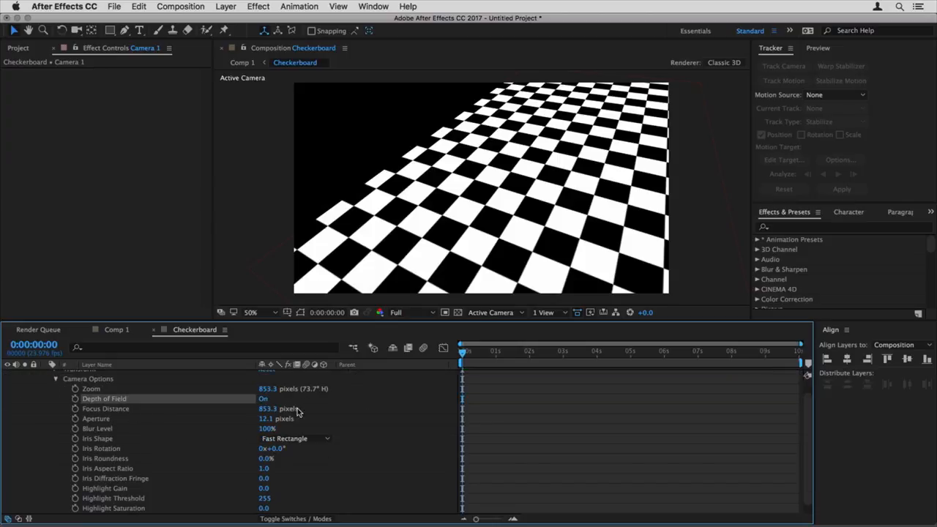
{"action": "left_click_drag", "start_coordinate": [265, 418], "coordinate": [562, 400]}
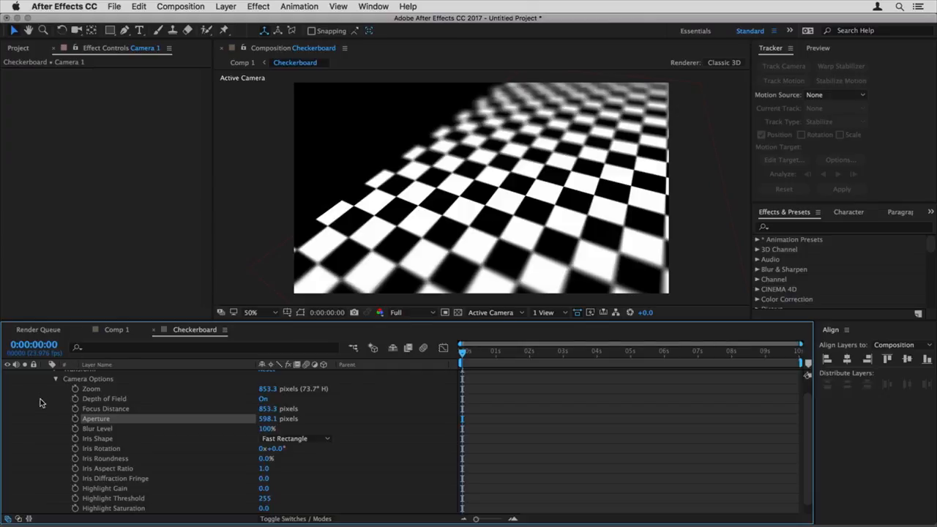
{"action": "scroll", "coordinate": [40, 398], "scroll_direction": "up", "scroll_amount": 2}
{"action": "left_click", "coordinate": [45, 375]}
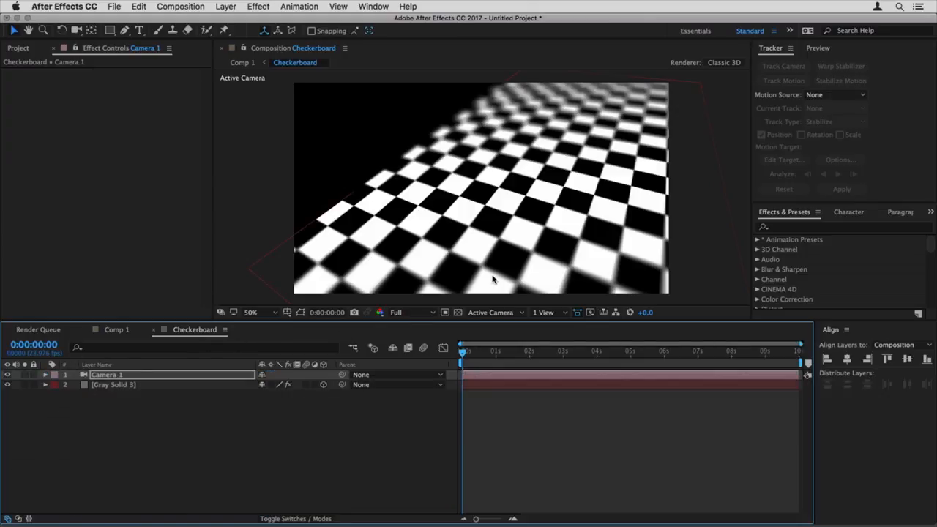
- Add an adjustment layer above Camera 1 and apply Box Blur with Blur Radius 3 and Repeat Edge Pixels enabled
{"action": "left_click", "coordinate": [166, 375]}
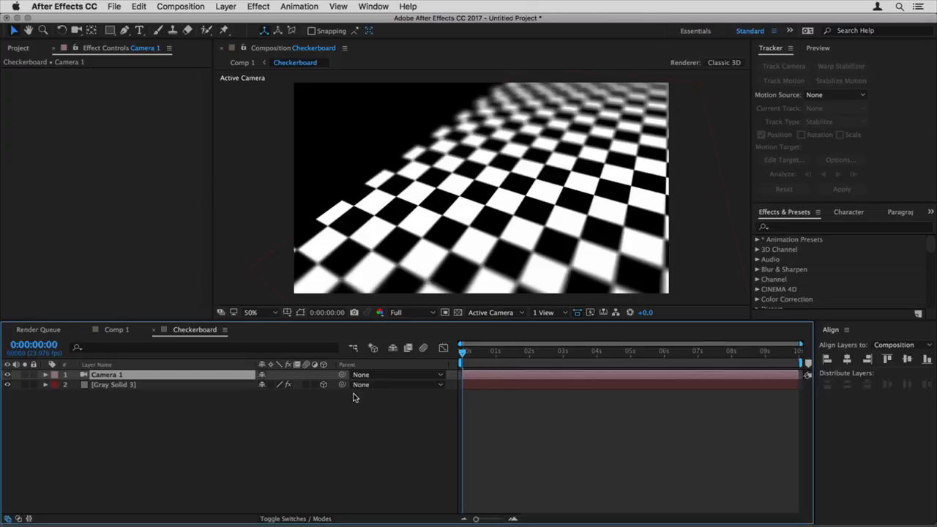
{"action": "key", "text": "super+alt+y"}
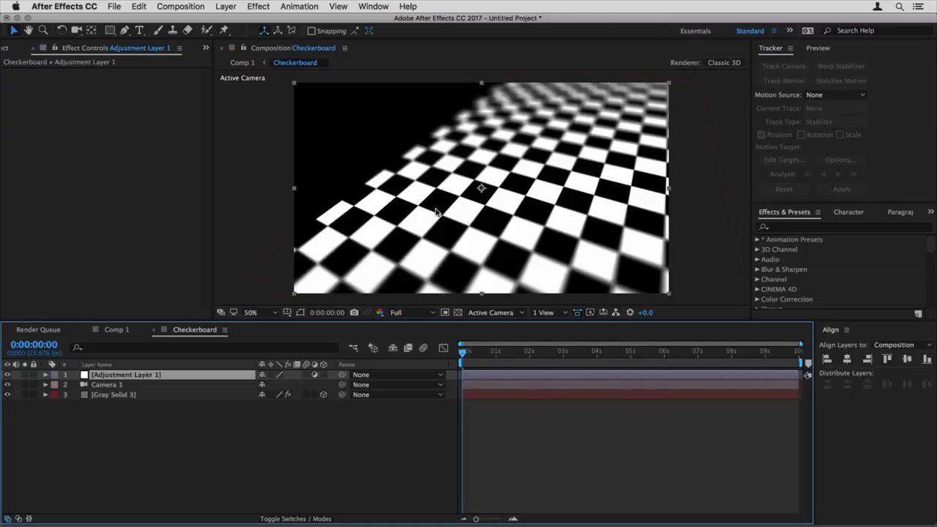
{"action": "key", "text": "ctrl+space"}
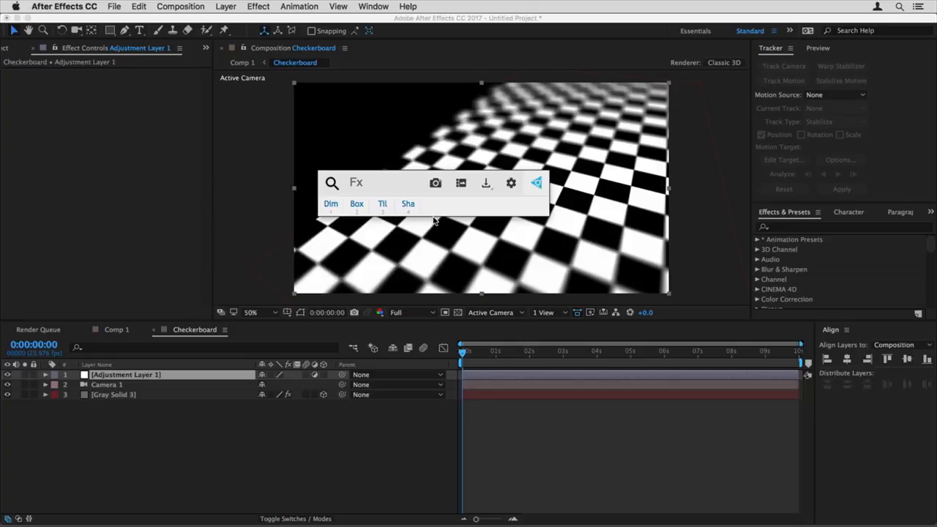
{"action": "key", "text": "2"}
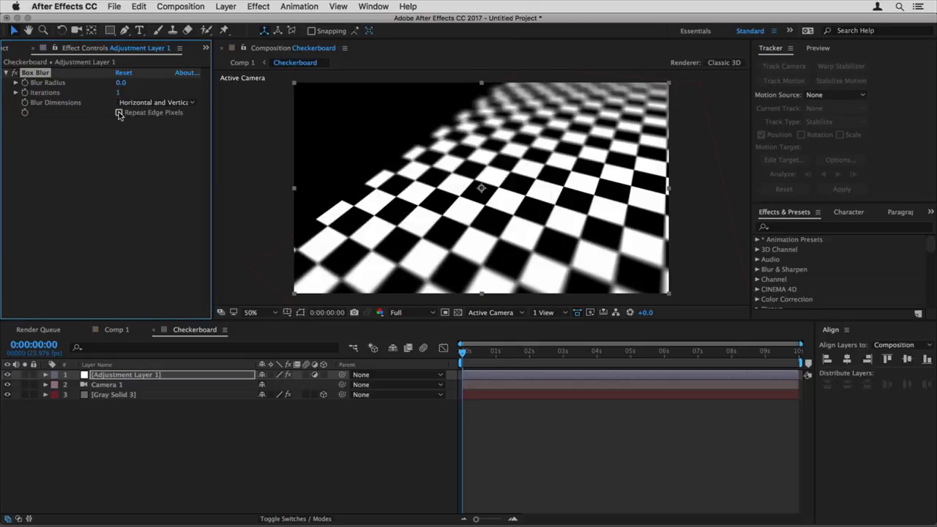
{"action": "left_click", "coordinate": [122, 82]}
{"action": "key", "text": "Return"}
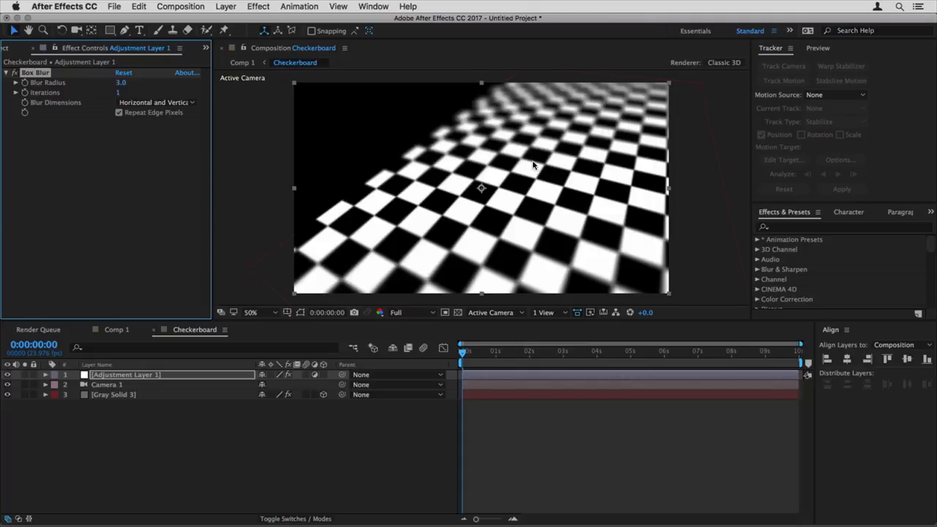
- Return to Comp 1 and cycle the Checkerboard layer's blending mode through the options, settling on Difference
{"action": "left_click", "coordinate": [156, 330]}
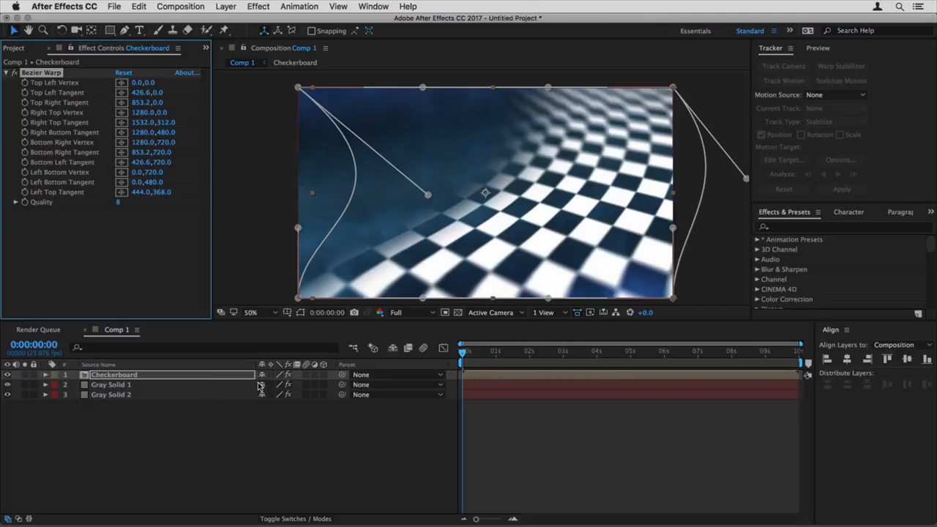
{"action": "key", "text": "F4"}
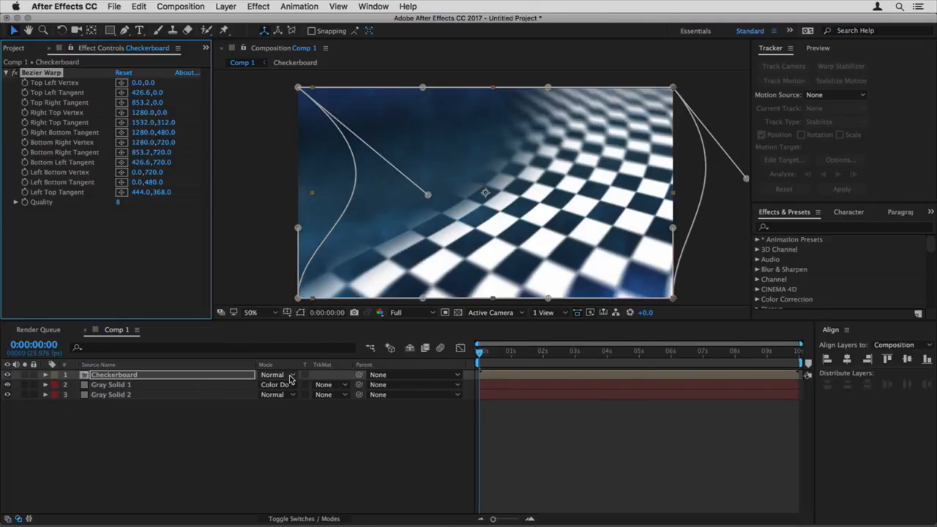
{"action": "left_click", "coordinate": [238, 378]}
{"action": "key", "text": "shift+equal"}
{"action": "key", "text": "shift+equal"}
{"action": "key", "text": "shift+equal"}
{"action": "key", "text": "shift+equal"}
{"action": "key", "text": "shift+equal"}
{"action": "key", "text": "shift+equal"}
{"action": "key", "text": "shift+equal"}
{"action": "key", "text": "shift+equal"}
{"action": "key", "text": "shift+equal"}
{"action": "key", "text": "shift+equal"}
{"action": "key", "text": "shift+equal"}
{"action": "key", "text": "shift+equal"}
{"action": "key", "text": "shift+equal"}
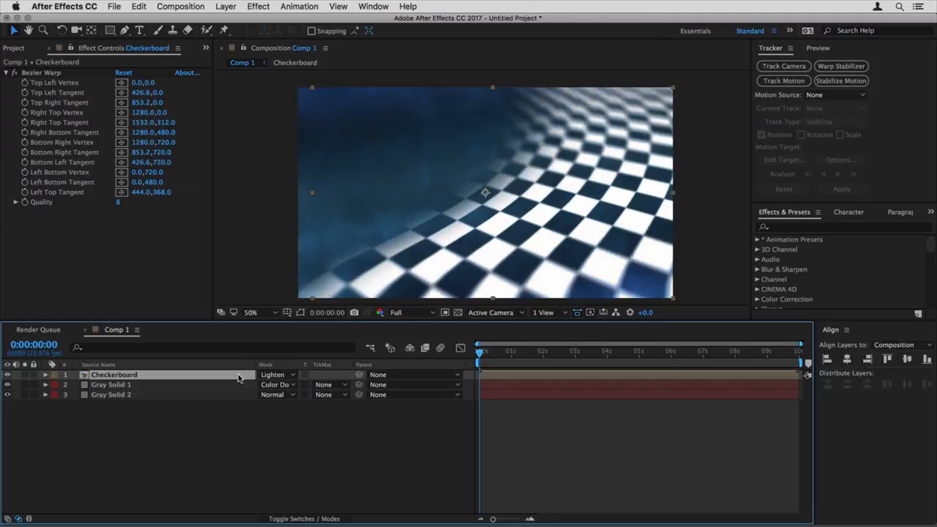
{"action": "key", "text": "shift+equal"}
{"action": "key", "text": "shift+equal"}
{"action": "key", "text": "shift+equal"}
{"action": "key", "text": "shift+equal"}
{"action": "key", "text": "shift+equal"}
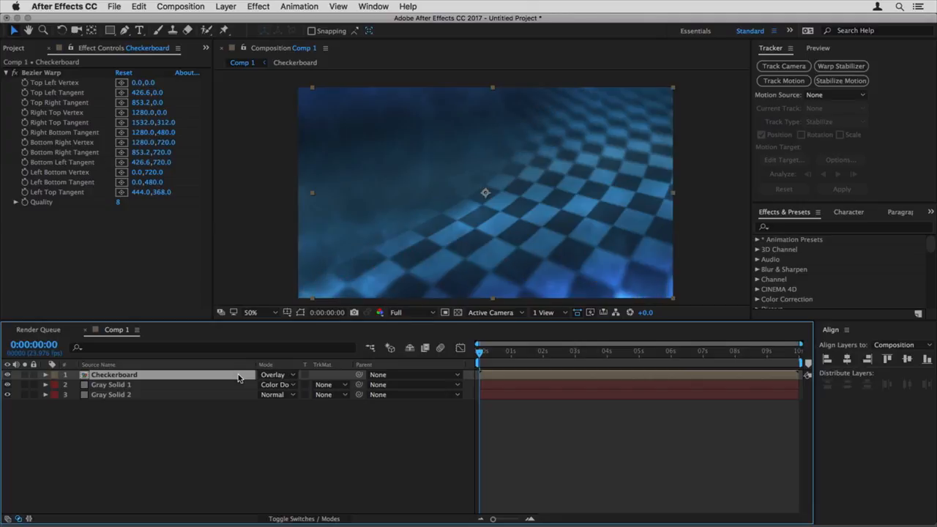
{"action": "key", "text": "shift+equal"}
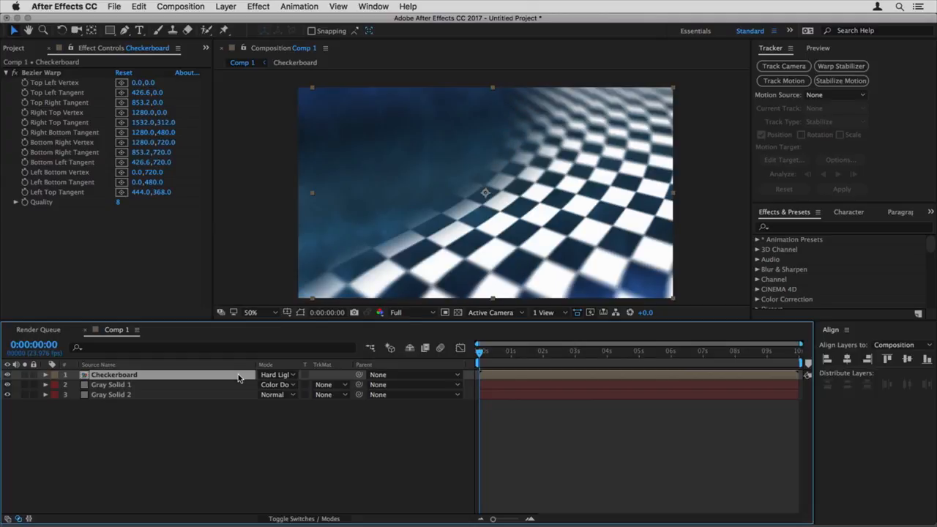
{"action": "key", "text": "shift+equal"}
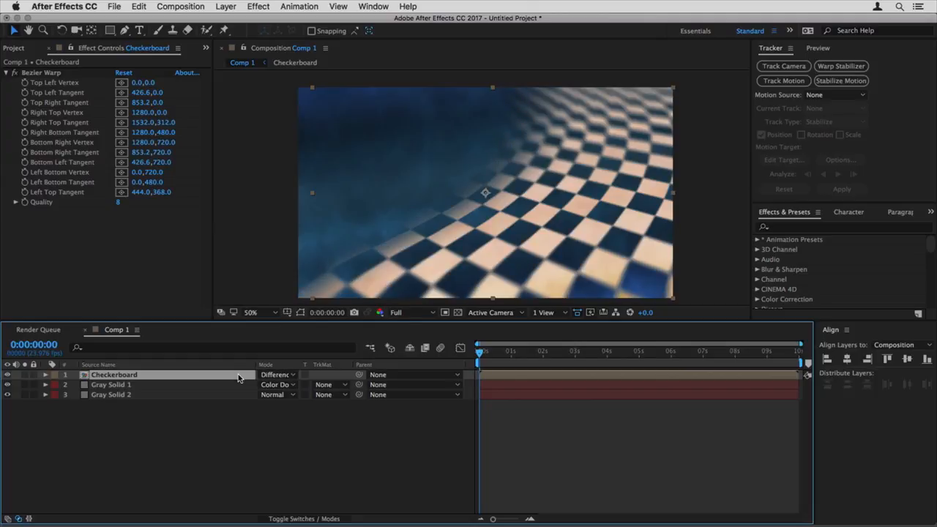
{"action": "key", "text": "shift+equal"}
{"action": "key", "text": "shift+equal"}
- Lower the Checkerboard layer's Opacity to 27% and preview the blended background
{"action": "key", "text": "t"}
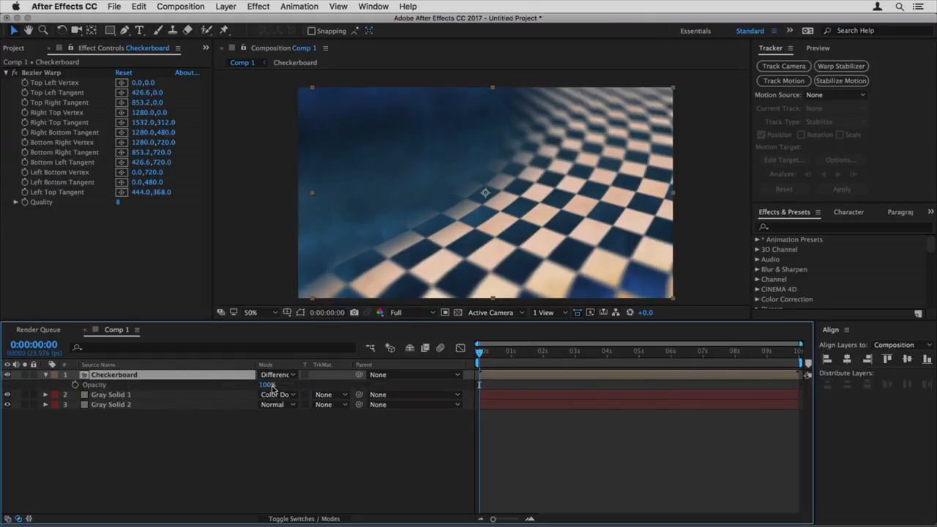
{"action": "left_click_drag", "start_coordinate": [265, 386], "coordinate": [224, 390]}
{"action": "key", "text": "space"}
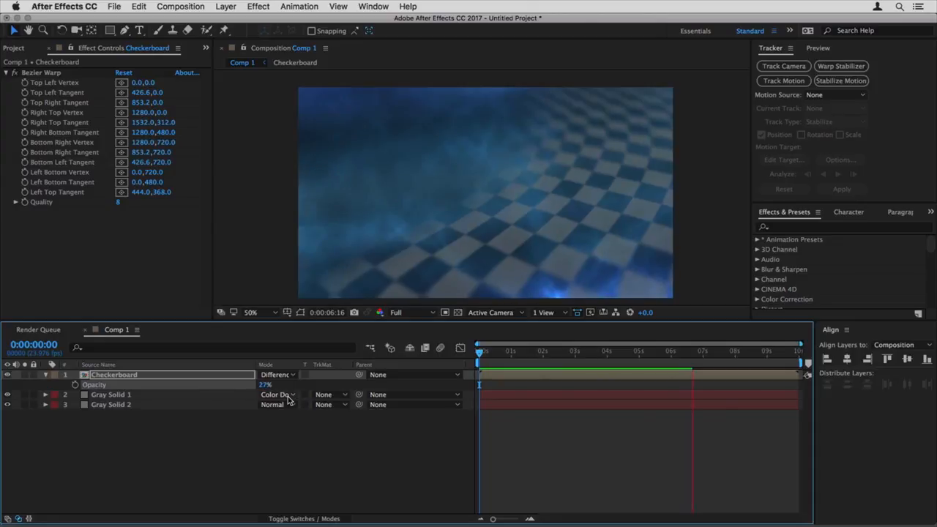
{"action": "key", "text": "space"}
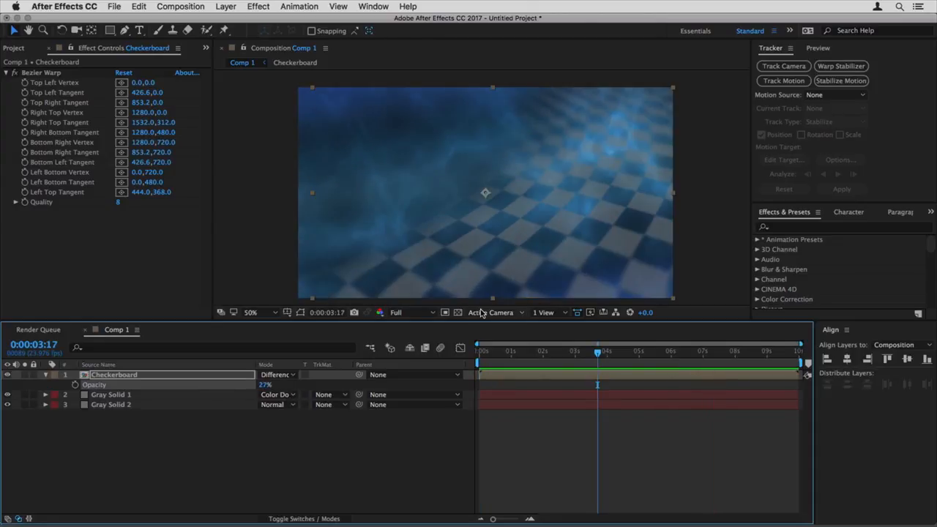
- Darken Gray Solid 2 by setting its Exposure to about -2.37 and Gamma Correction to about 0.61, then preview the loop
{"action": "left_click", "coordinate": [126, 404]}
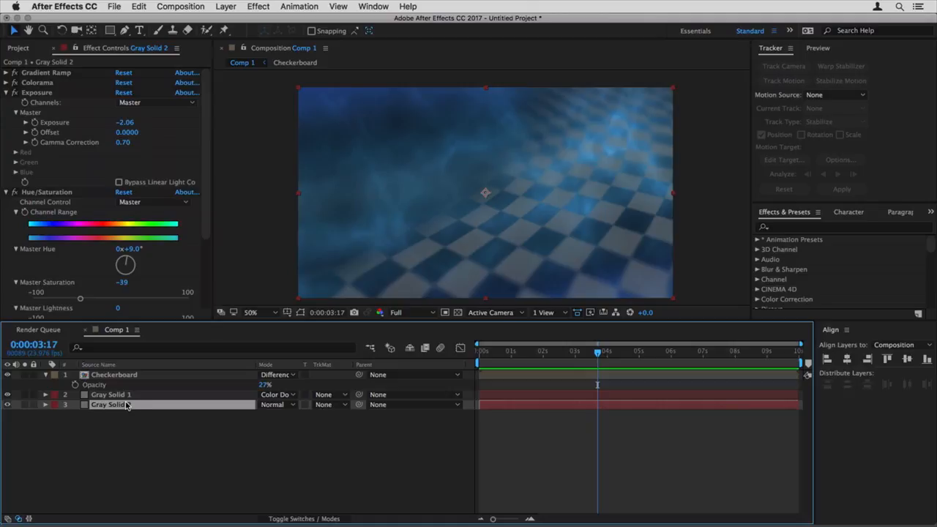
{"action": "left_click_drag", "start_coordinate": [124, 122], "coordinate": [109, 145]}
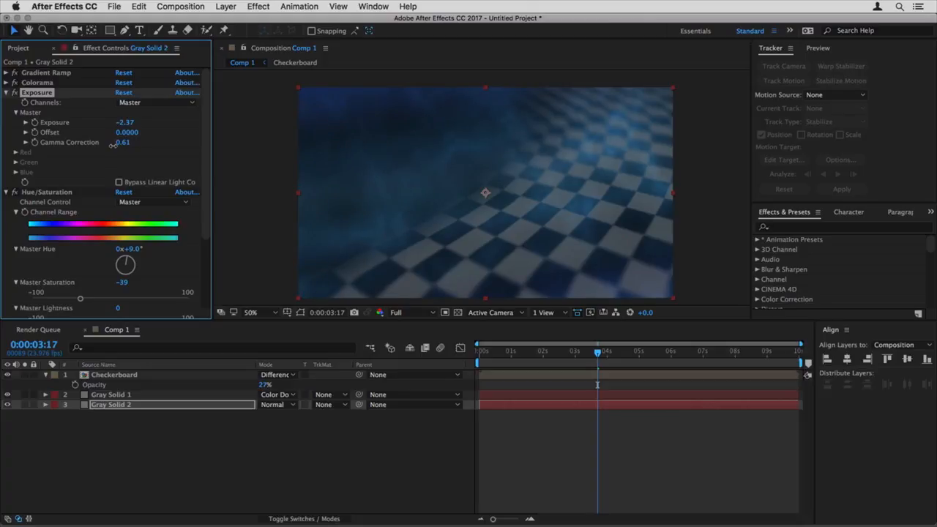
{"action": "key", "text": "space"}
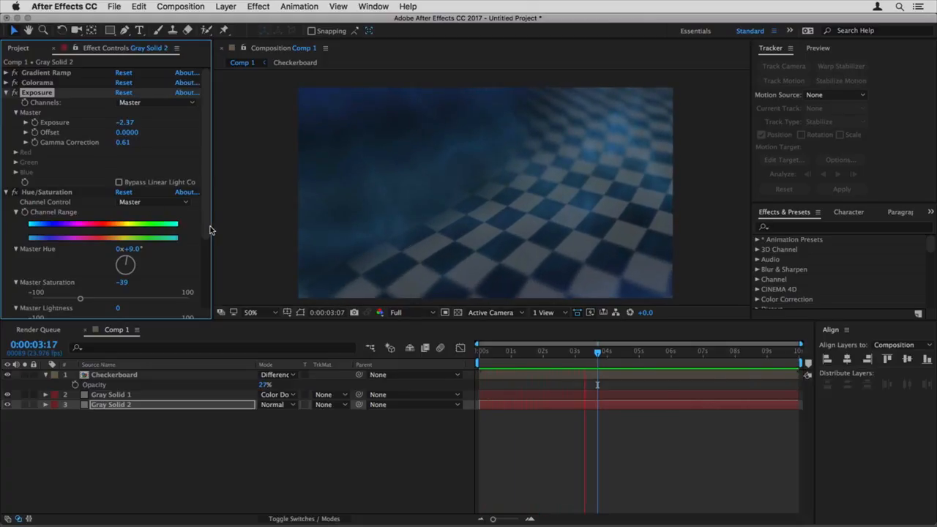
{"action": "key", "text": "space"}
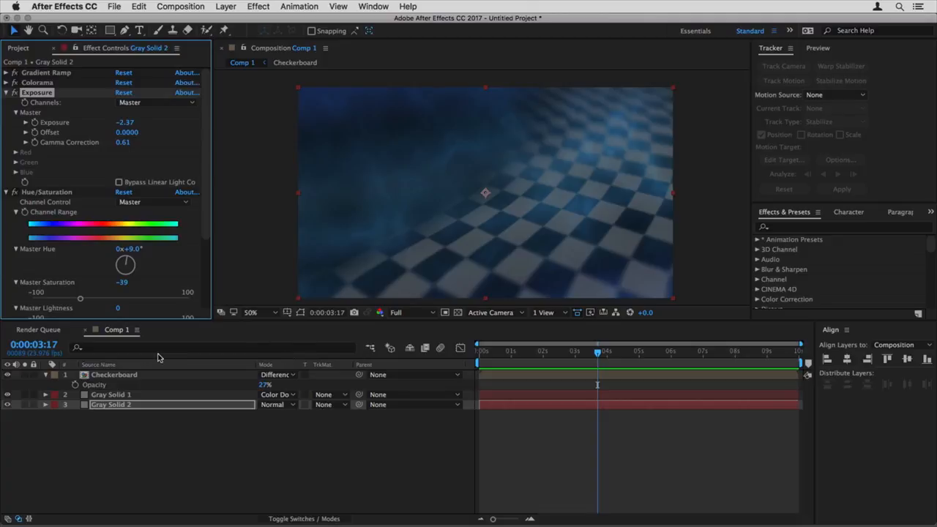
- Create a gray solid 30 px wide and 720 px high above the Checkerboard layer
{"action": "left_click", "coordinate": [217, 374]}
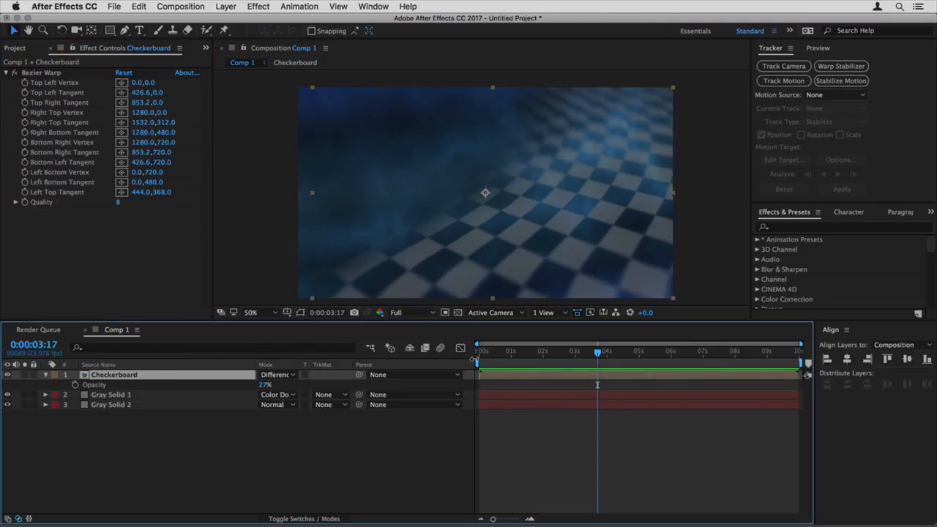
{"action": "key", "text": "super+y"}
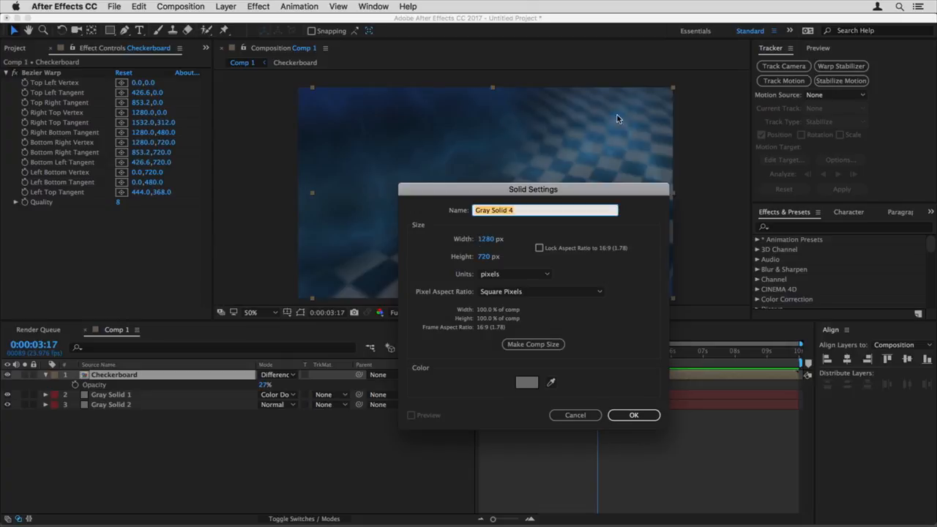
{"action": "left_click", "coordinate": [486, 240]}
{"action": "type", "text": "30"}
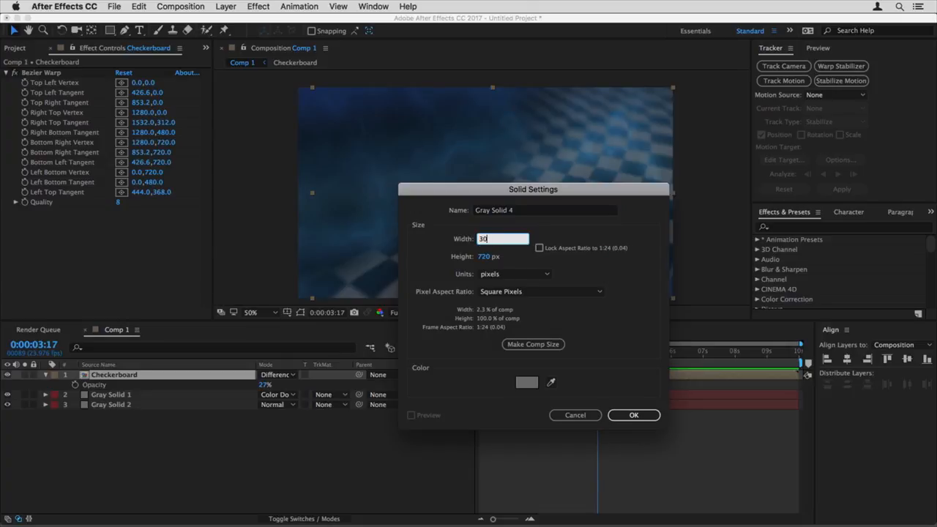
{"action": "key", "text": "Return"}
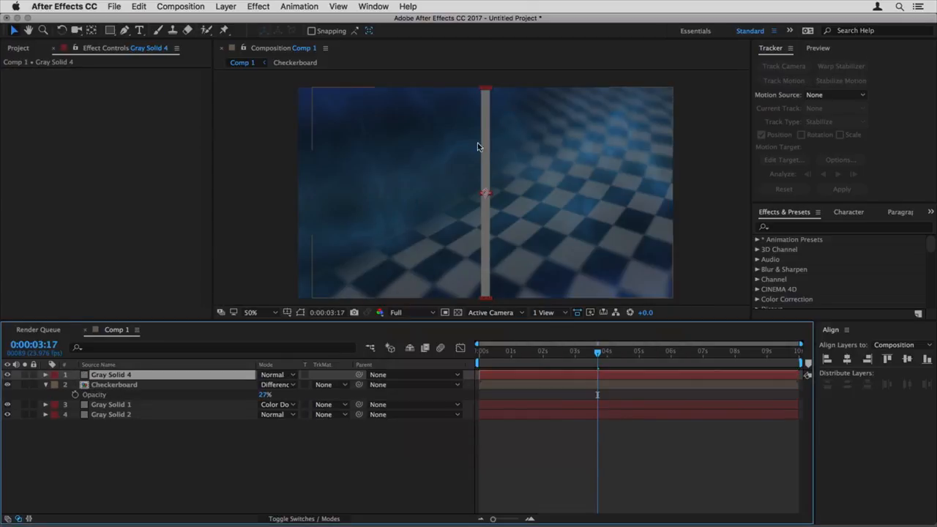
- Collapse the Checkerboard layer's properties and solo the narrow Gray Solid 4 layer
{"action": "key", "text": "apostrophe"}
{"action": "left_click", "coordinate": [44, 384]}
{"action": "key", "text": "apostrophe"}
{"action": "left_click", "coordinate": [24, 374]}
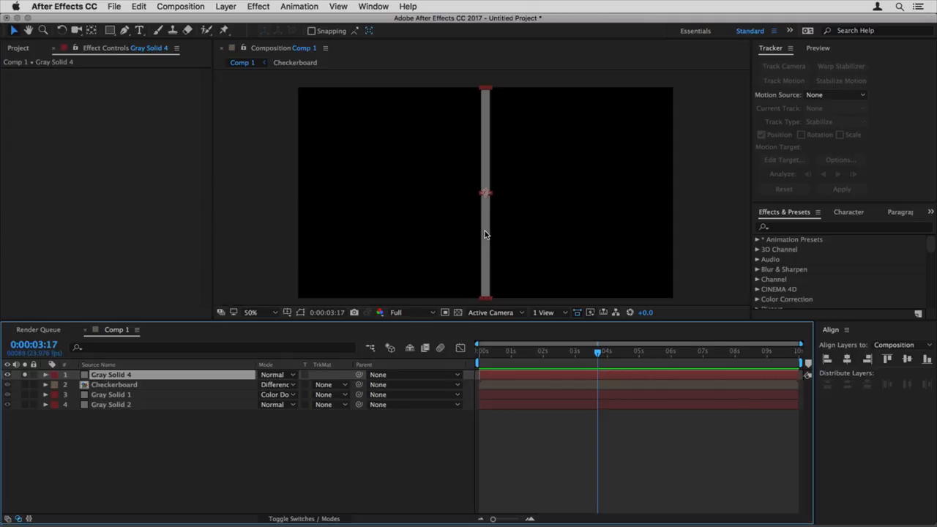
- Try moving and widening the gray bar, undo the widening, and reposition the bar slightly right of the frame's centre
{"action": "left_click_drag", "start_coordinate": [483, 225], "coordinate": [476, 195]}
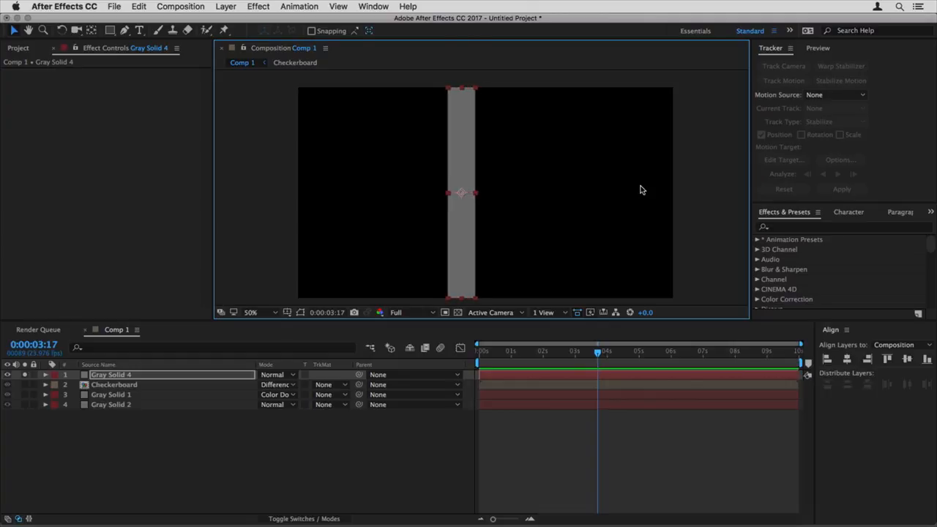
{"action": "key", "text": "super+z"}
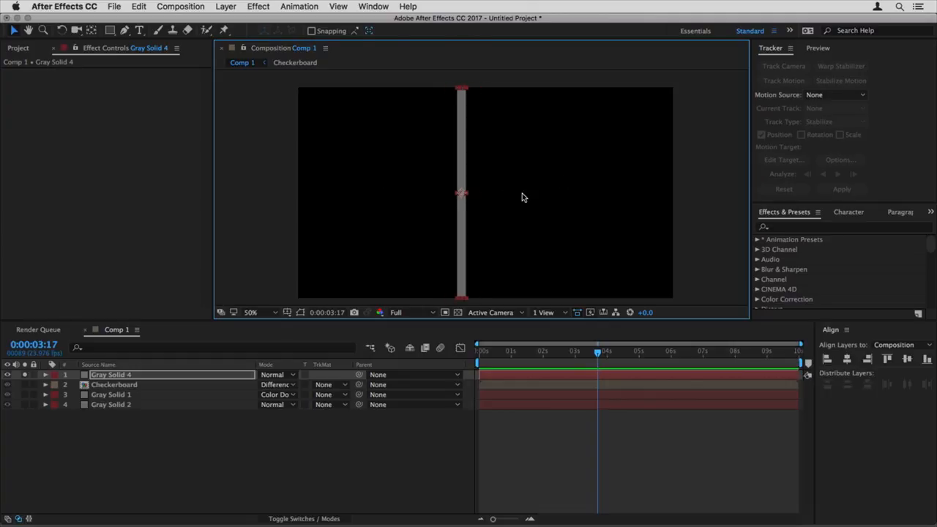
{"action": "left_click_drag", "start_coordinate": [462, 250], "coordinate": [497, 245]}
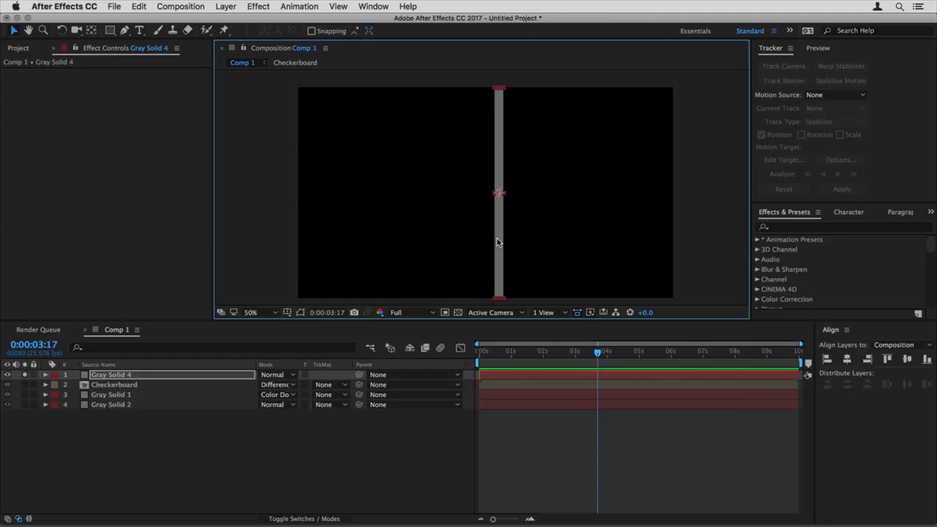
- Try moving the gray bar sideways, undo the move, and rename its layer Stripe 1
{"action": "mouse_move", "coordinate": [500, 243]}
{"action": "left_mouse_down"}
{"action": "mouse_move", "coordinate": [445, 242]}
{"action": "mouse_move", "coordinate": [537, 234]}
{"action": "mouse_move", "coordinate": [458, 234]}
{"action": "mouse_move", "coordinate": [516, 238]}
{"action": "left_mouse_up"}
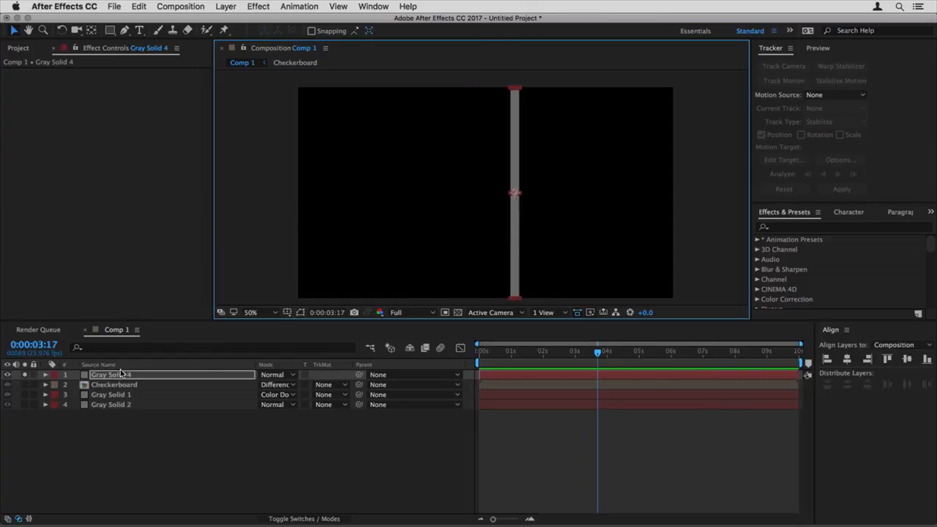
{"action": "key", "text": "super+z"}
{"action": "left_click", "coordinate": [164, 378]}
{"action": "key", "text": "Return"}
{"action": "type", "text": "Stripe"}
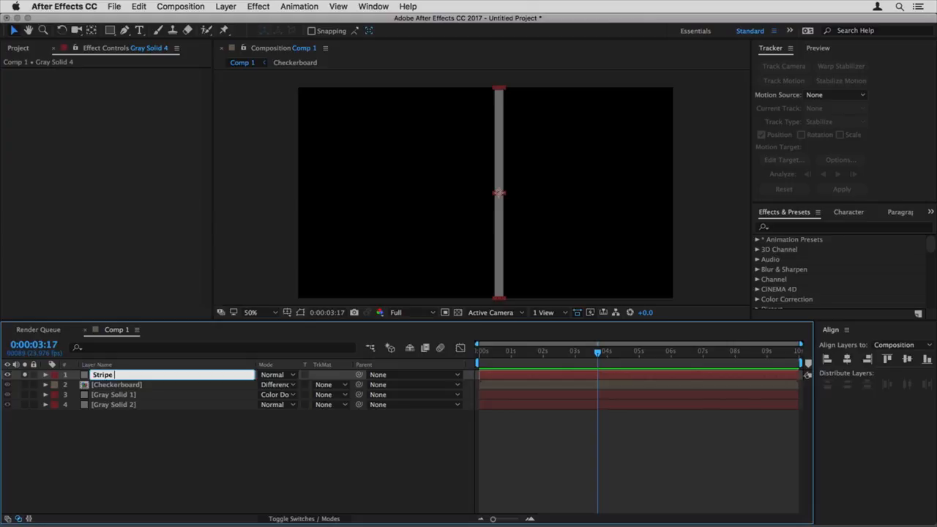
{"action": "key", "text": "Return"}
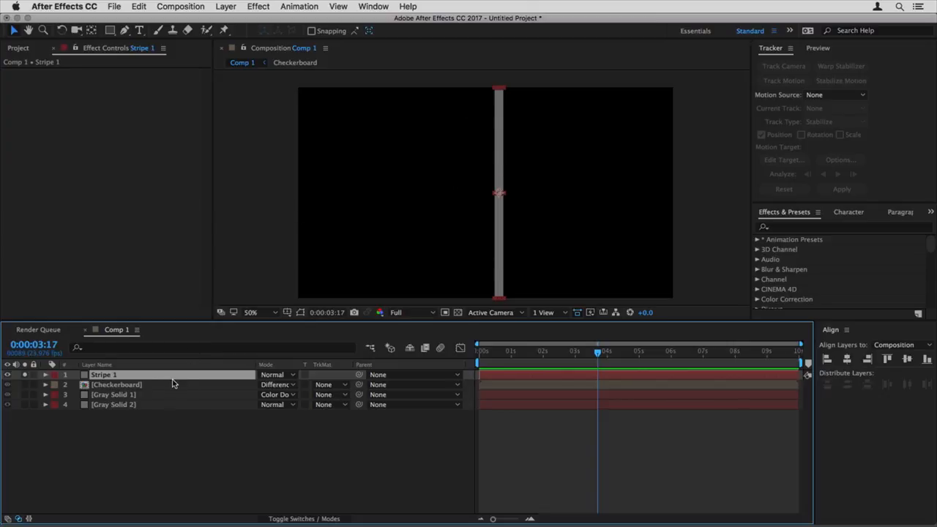
- Add the expression wiggle(2,300) to the Position property of Stripe 1
{"action": "key", "text": "p"}
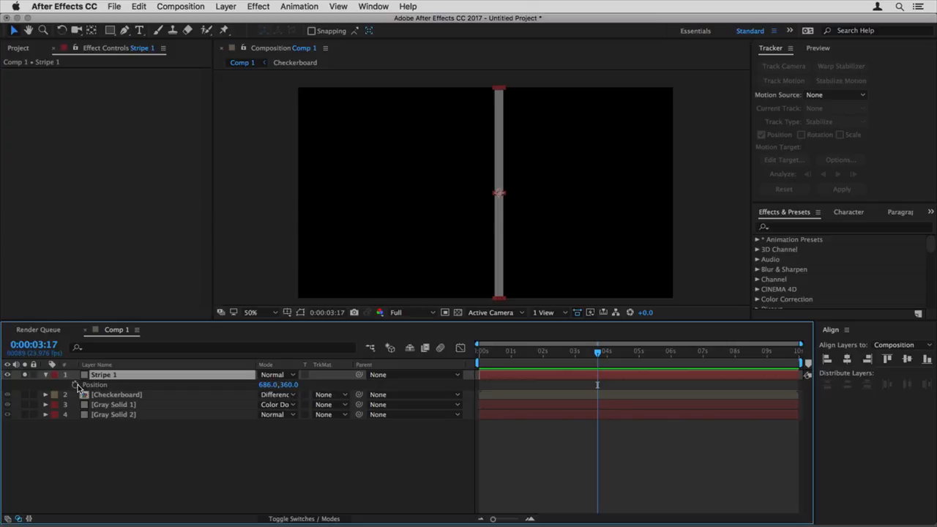
{"action": "left_click", "coordinate": [75, 386], "text": "alt"}
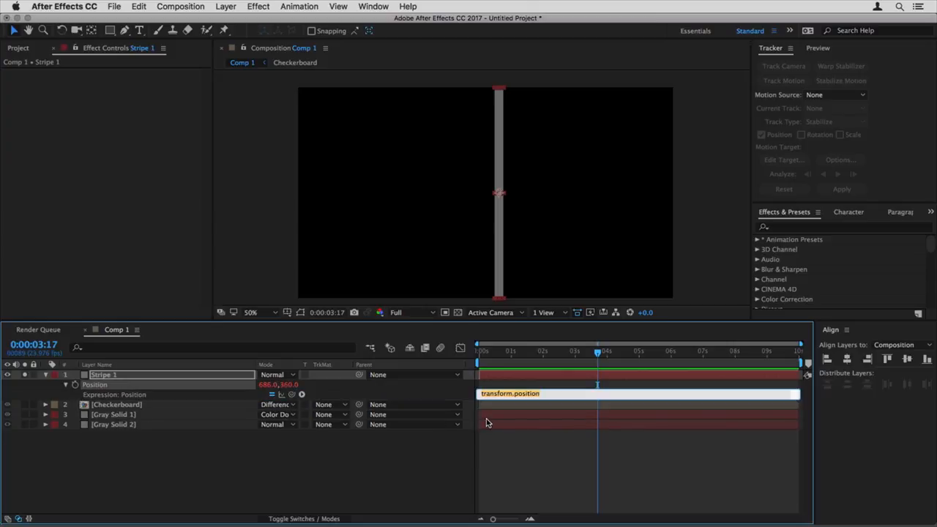
{"action": "type", "text": "wigg"}
{"action": "type", "text": "le()"}
{"action": "type", "text": "2,"}
{"action": "type", "text": "300)"}
{"action": "left_click", "coordinate": [304, 469]}
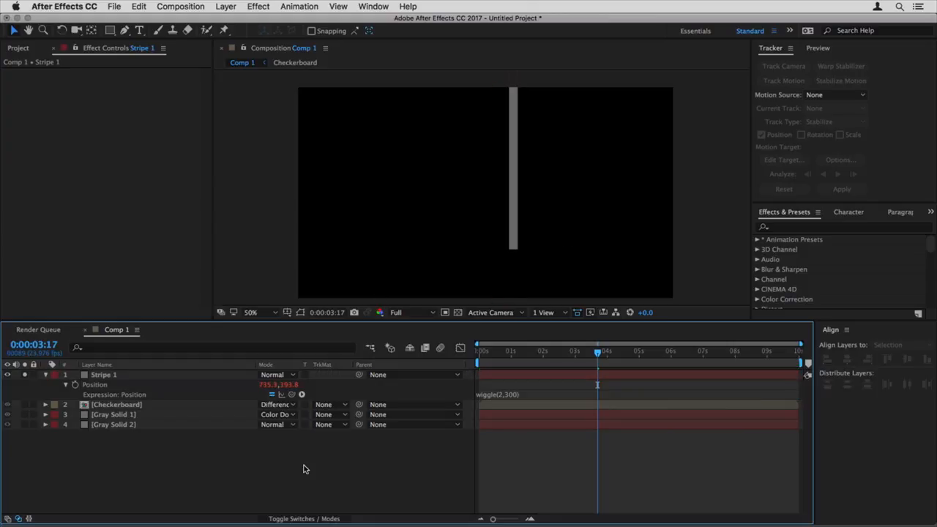
- Preview the wiggling stripe and compare its position at the start and end of the composition
{"action": "key", "text": "space"}
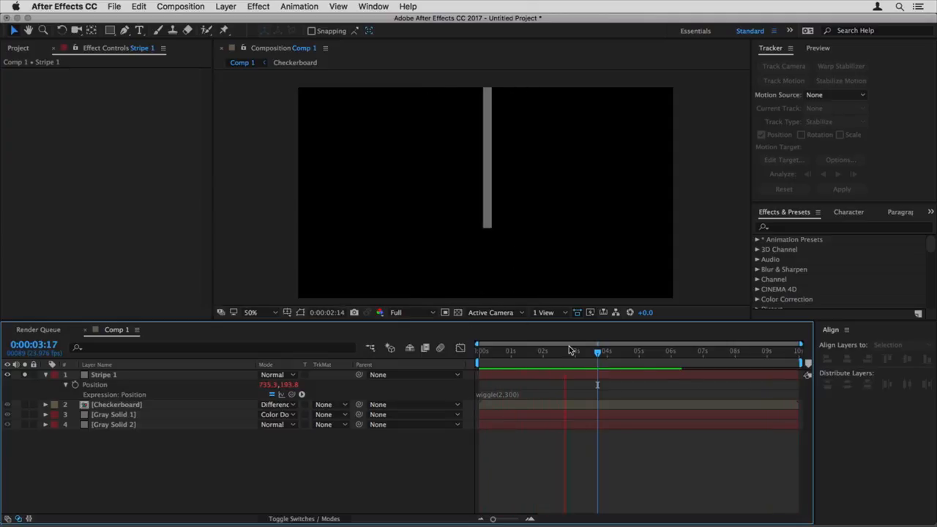
{"action": "left_click_drag", "start_coordinate": [486, 360], "coordinate": [523, 352]}
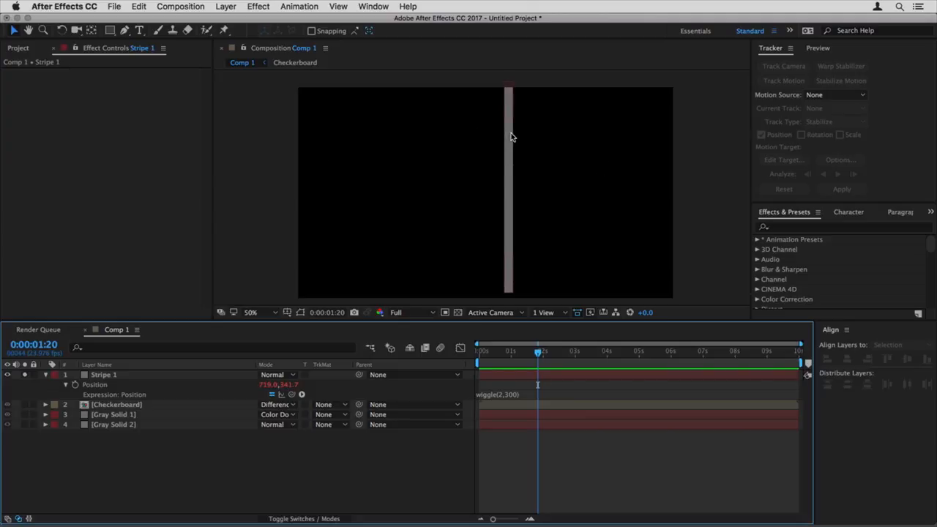
{"action": "left_click_drag", "start_coordinate": [651, 358], "coordinate": [797, 354]}
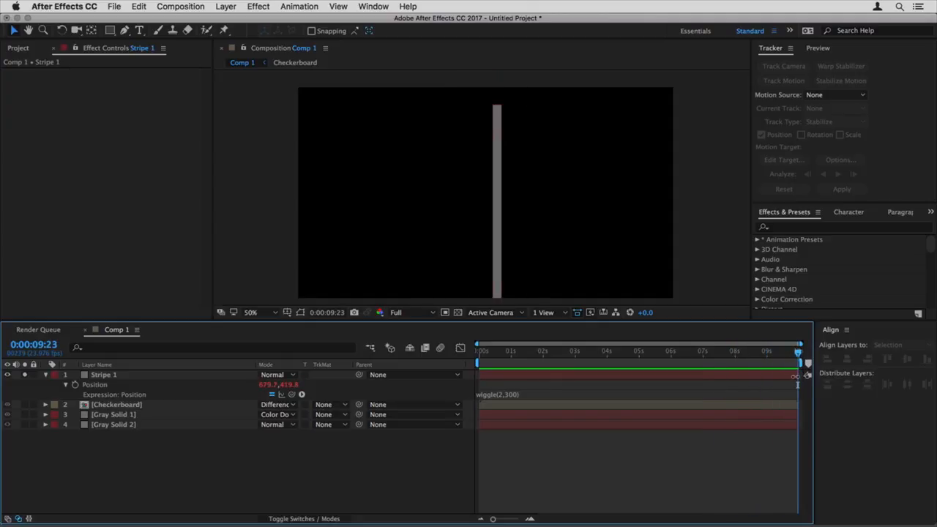
{"action": "left_click_drag", "start_coordinate": [492, 351], "coordinate": [573, 353]}
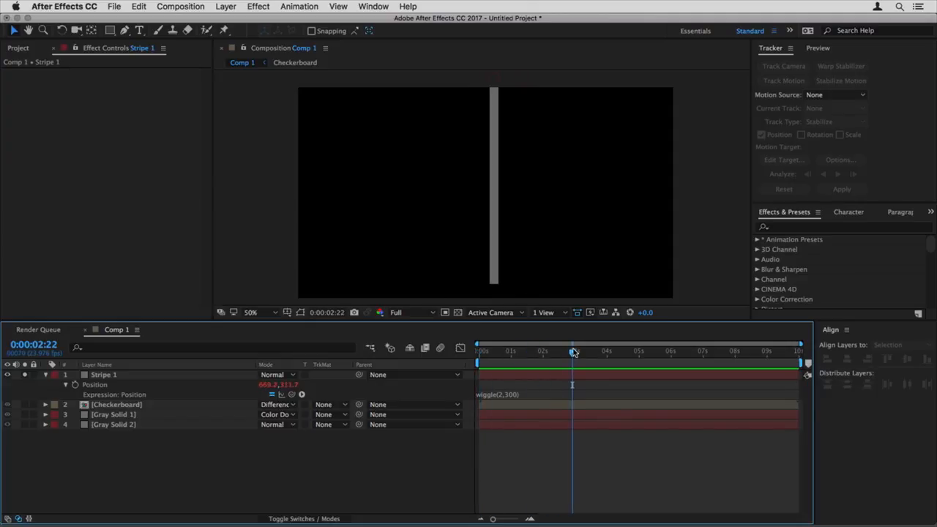
- Enlarge the editing area of Stripe 1's Position expression and scrub through the stripe's motion
{"action": "left_click", "coordinate": [521, 400]}
{"action": "left_click_drag", "start_coordinate": [521, 437], "coordinate": [521, 455]}
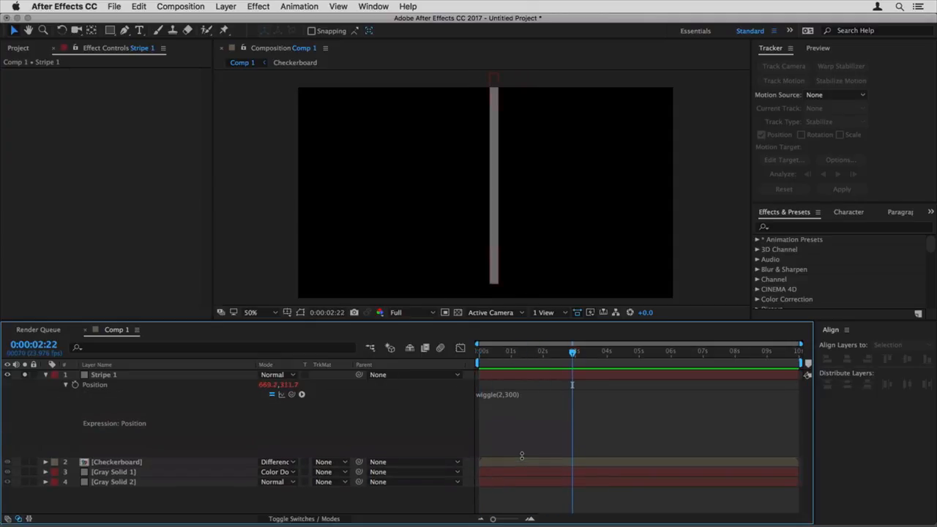
{"action": "left_click", "coordinate": [496, 395]}
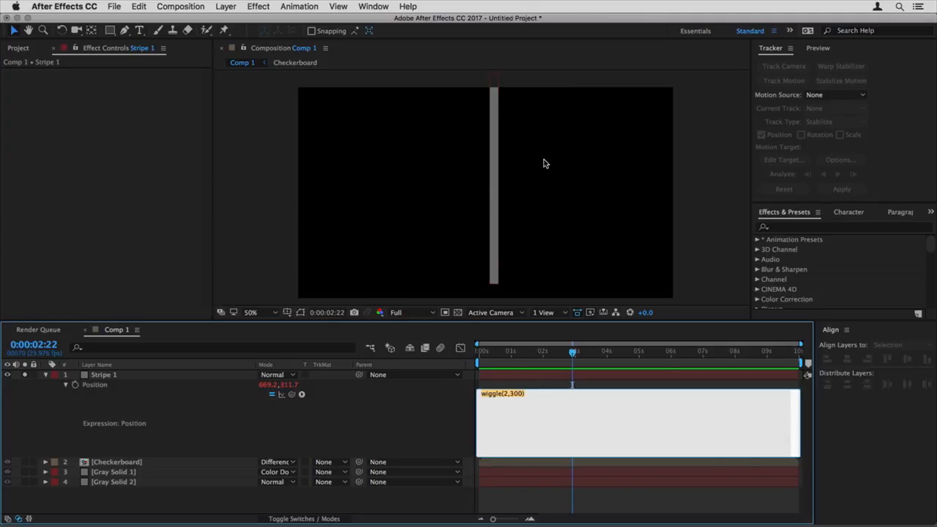
{"action": "left_click", "coordinate": [213, 410]}
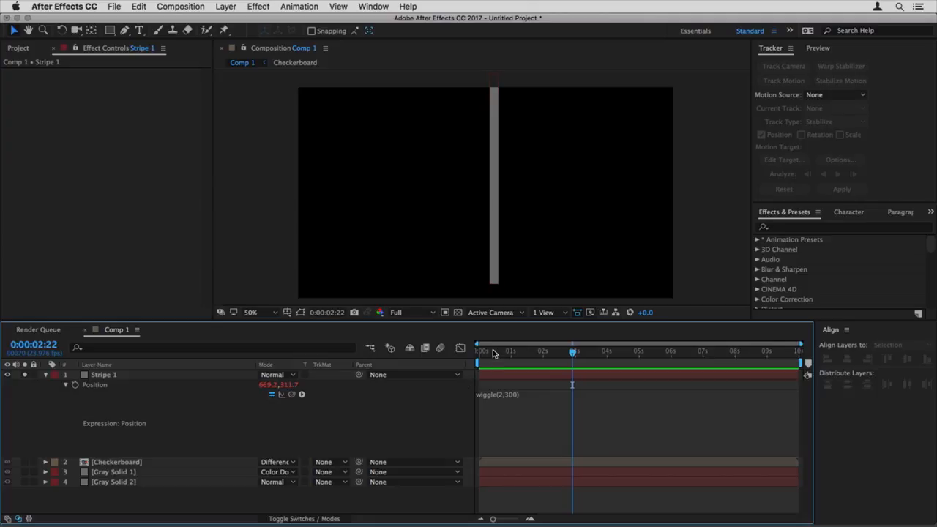
{"action": "left_click_drag", "start_coordinate": [508, 351], "coordinate": [579, 353]}
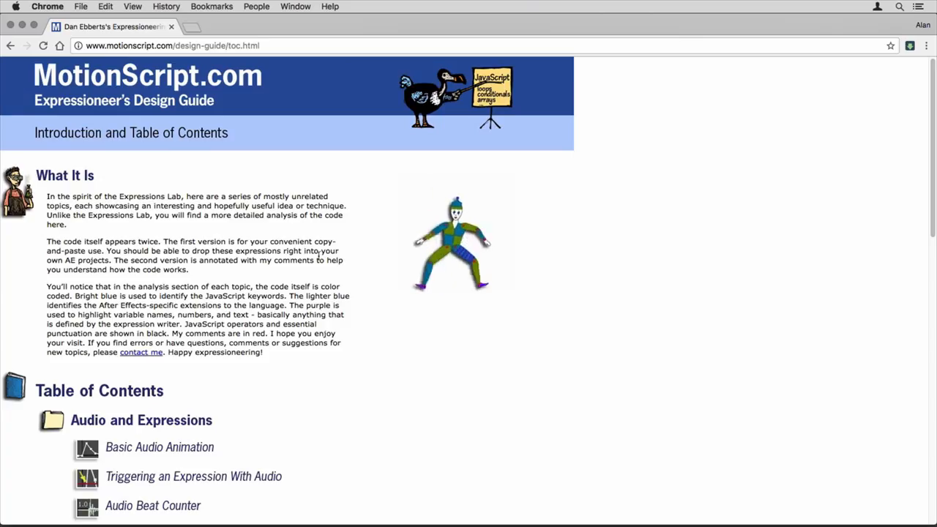
- Switch to Chrome and open the Looping wiggle() topic from MotionScript.com's Expressioneer's Design Guide
{"action": "scroll", "coordinate": [469, 352], "scroll_direction": "down", "scroll_amount": 1}
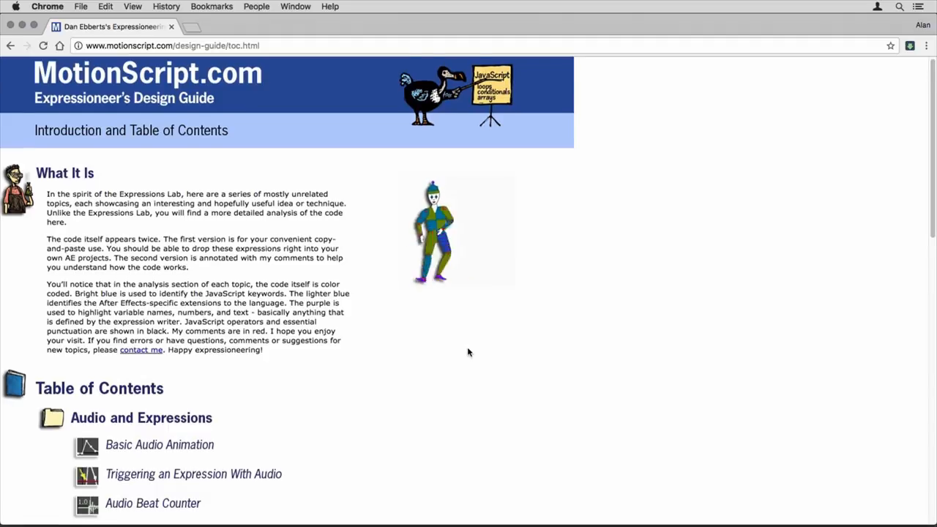
{"action": "scroll", "coordinate": [469, 352], "scroll_direction": "down", "scroll_amount": 5}
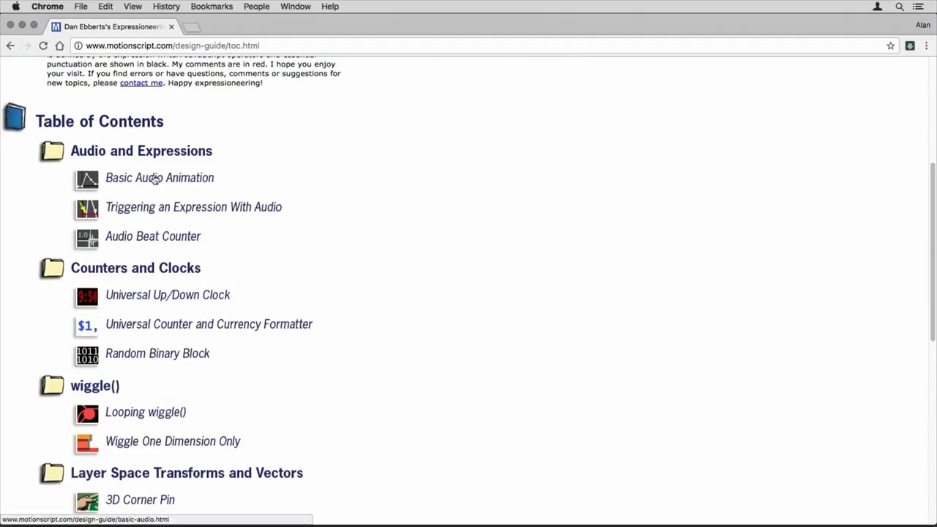
{"action": "scroll", "coordinate": [345, 370], "scroll_direction": "down", "scroll_amount": 1}
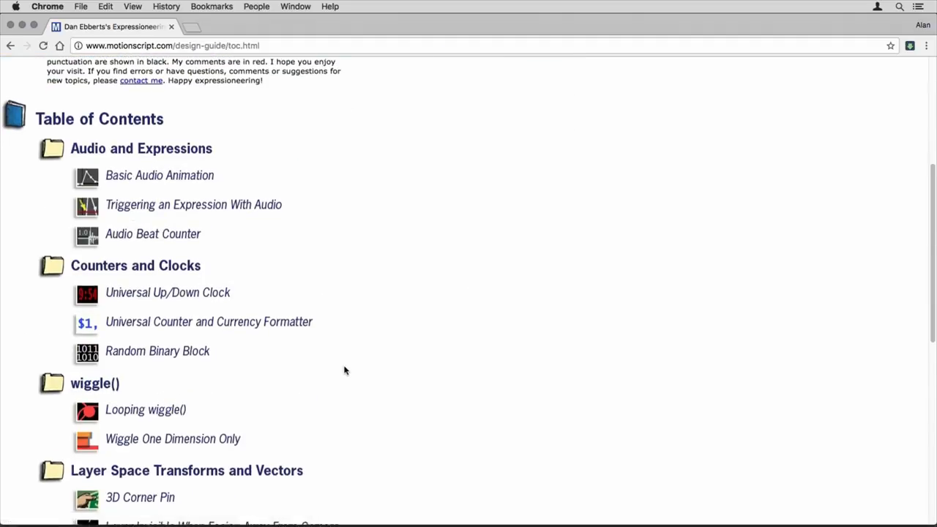
{"action": "scroll", "coordinate": [345, 370], "scroll_direction": "down", "scroll_amount": 2}
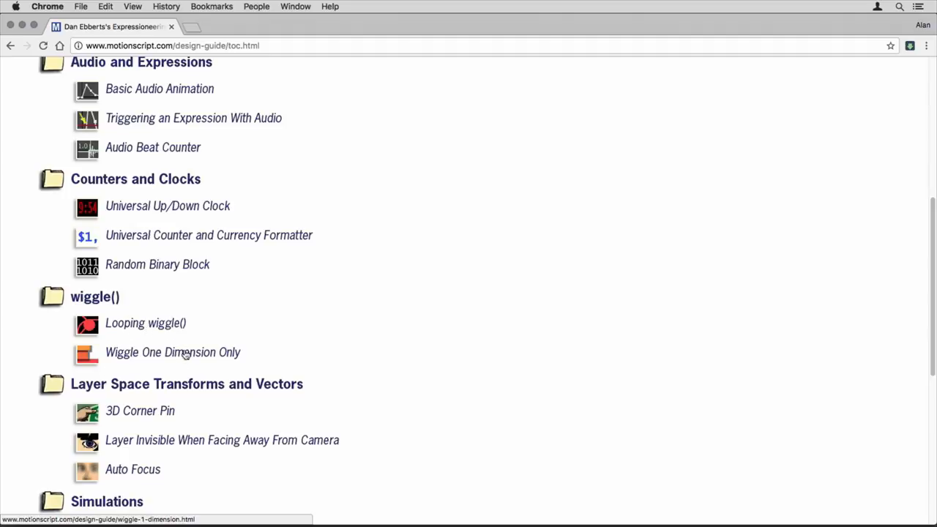
{"action": "left_click", "coordinate": [134, 328]}
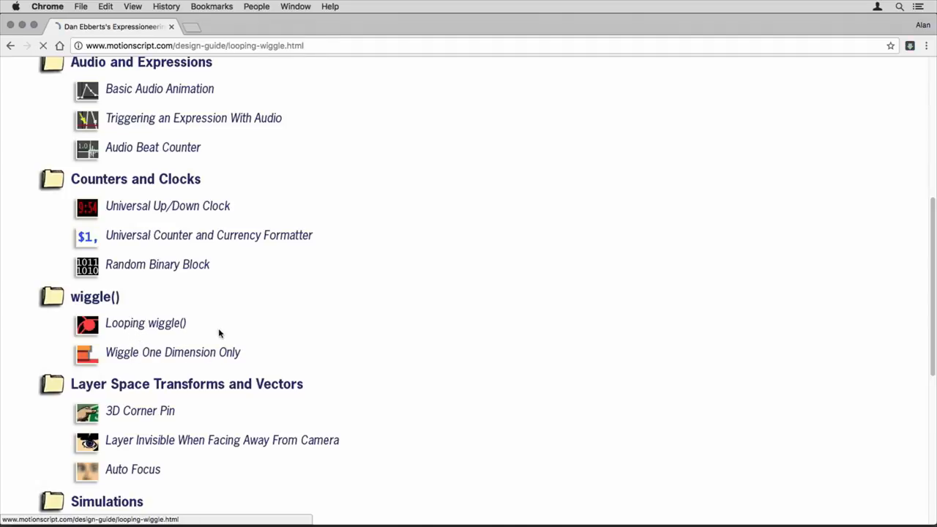
- Copy all seven lines of the looping wiggle expression from the page's Copy and Paste Code section
{"action": "scroll", "coordinate": [355, 335], "scroll_direction": "down", "scroll_amount": 15}
{"action": "scroll", "coordinate": [355, 335], "scroll_direction": "up", "scroll_amount": 3}
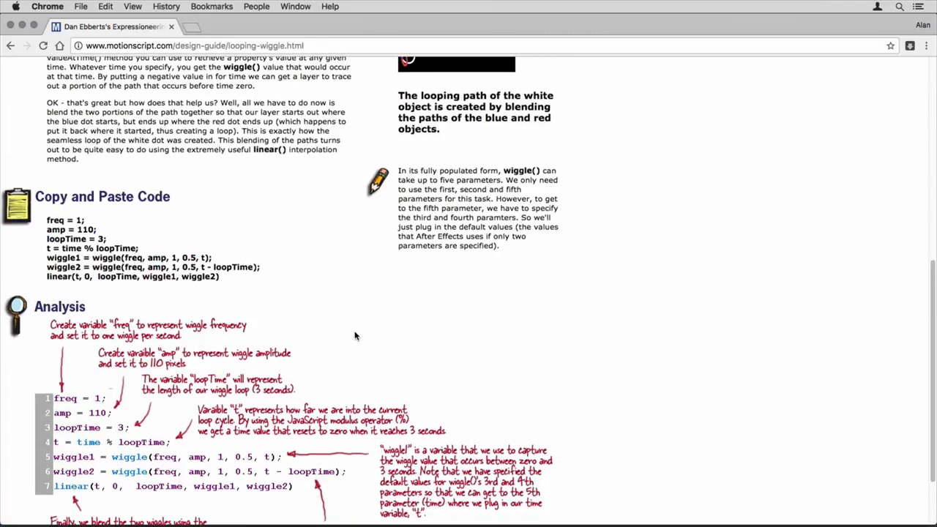
{"action": "left_click_drag", "start_coordinate": [46, 221], "coordinate": [237, 276]}
{"action": "key", "text": "super+c"}
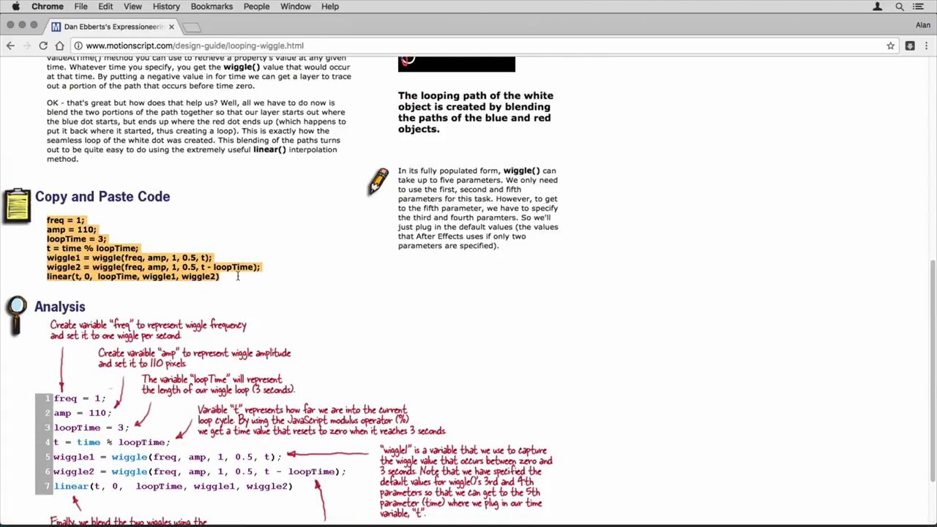
- Switch back to After Effects, replace Stripe 1's Position expression with the copied code, and set loopTime to 10
{"action": "key", "text": "super+Tab"}
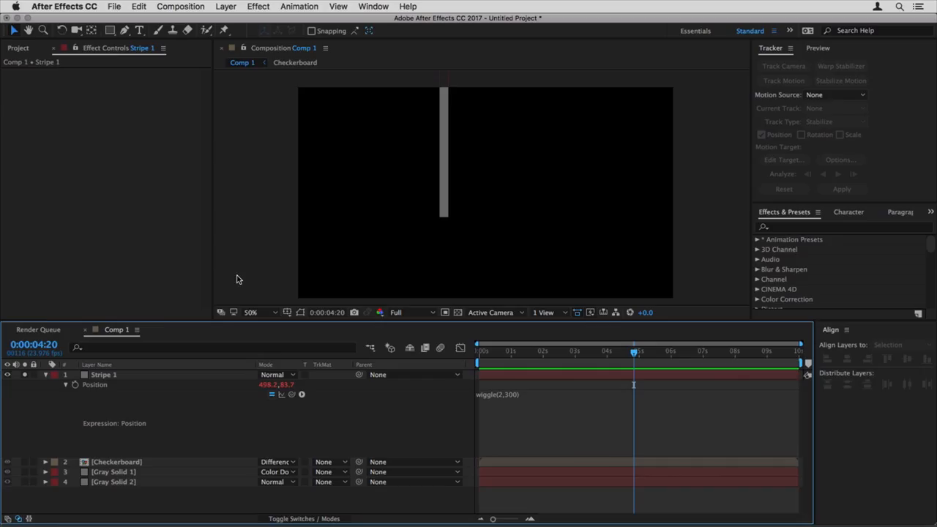
{"action": "left_click", "coordinate": [501, 401]}
{"action": "key", "text": "super+v"}
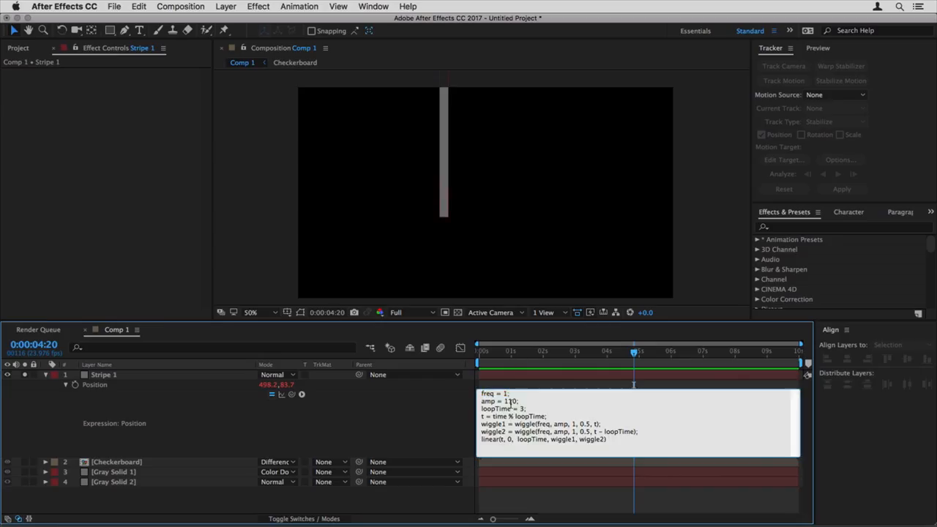
{"action": "double_click", "coordinate": [521, 409]}
{"action": "type", "text": "10"}
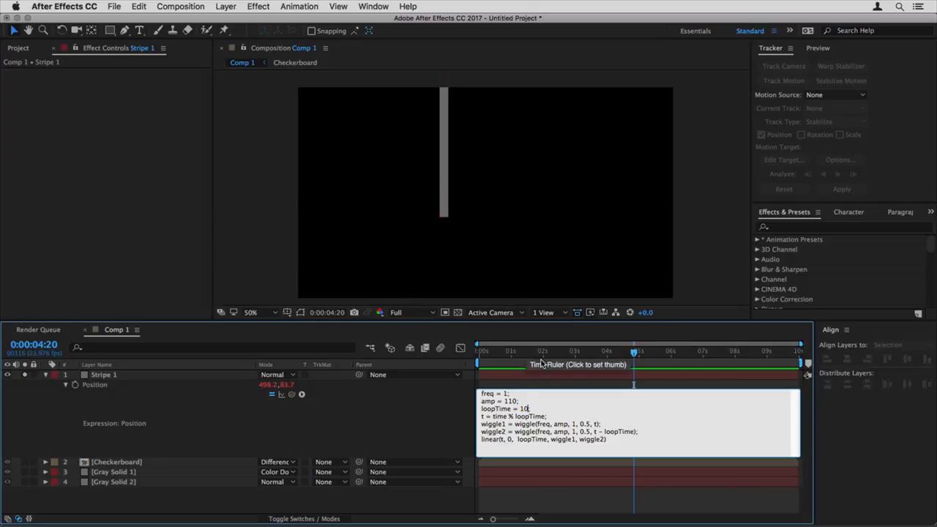
- Set freq to 2 and amp to 300 in Stripe 1's Position expression, and preview the motion
{"action": "double_click", "coordinate": [504, 394]}
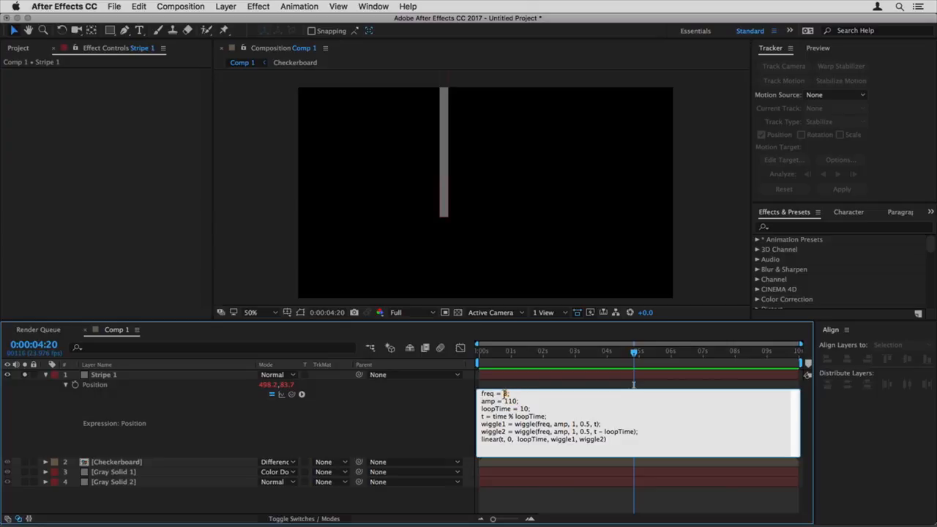
{"action": "type", "text": "2"}
{"action": "double_click", "coordinate": [508, 401]}
{"action": "type", "text": "300"}
{"action": "left_click", "coordinate": [161, 417]}
{"action": "key", "text": "space"}
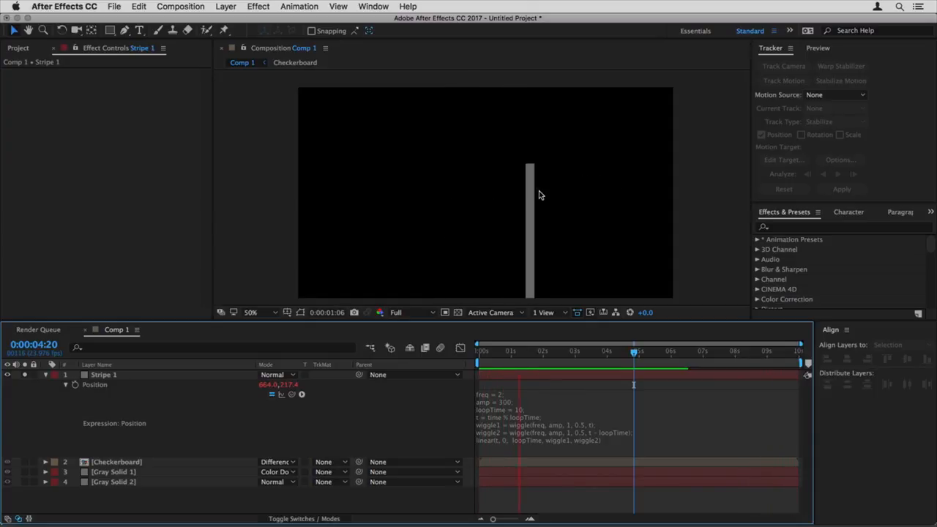
{"action": "key", "text": "space"}
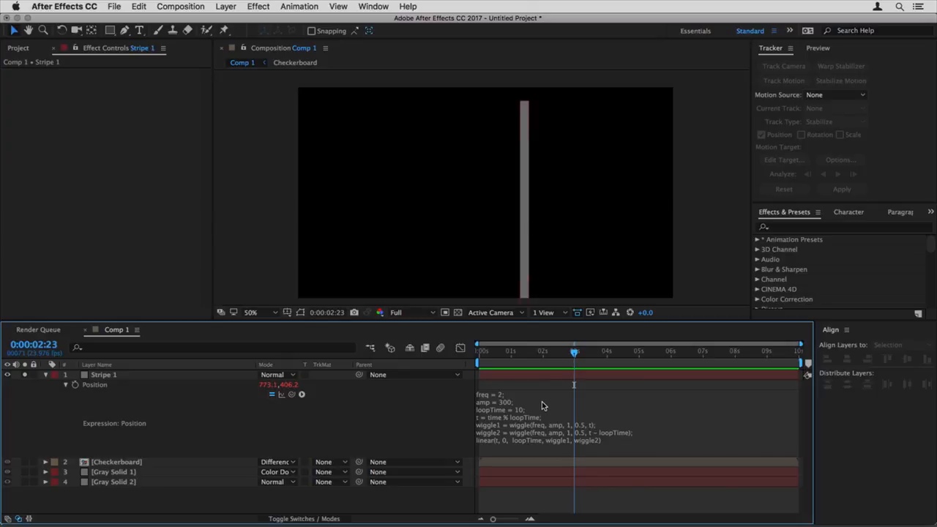
- Restrict the wiggle to horizontal movement by assigning the linear() result to x and ending the expression with [x[0],value[1]], then preview
{"action": "left_click_drag", "start_coordinate": [499, 455], "coordinate": [500, 484]}
{"action": "left_click", "coordinate": [487, 439]}
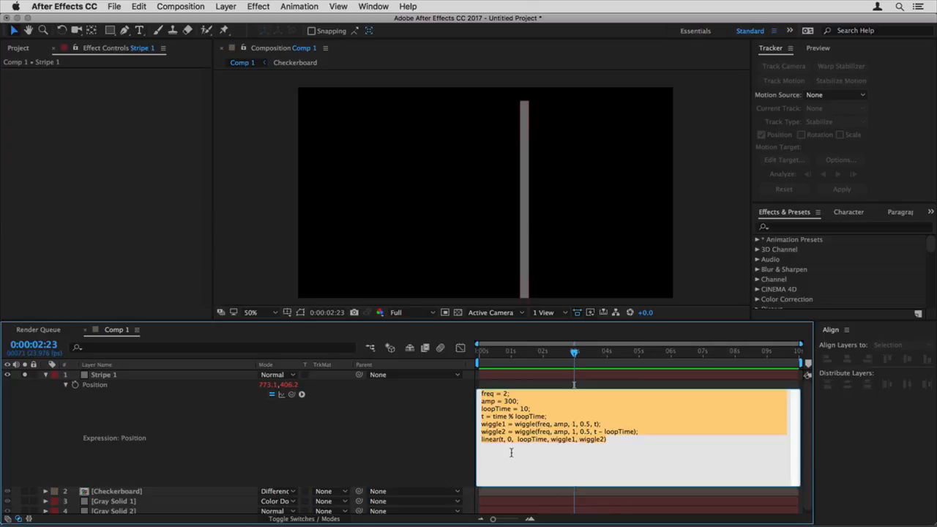
{"action": "left_click", "coordinate": [510, 448]}
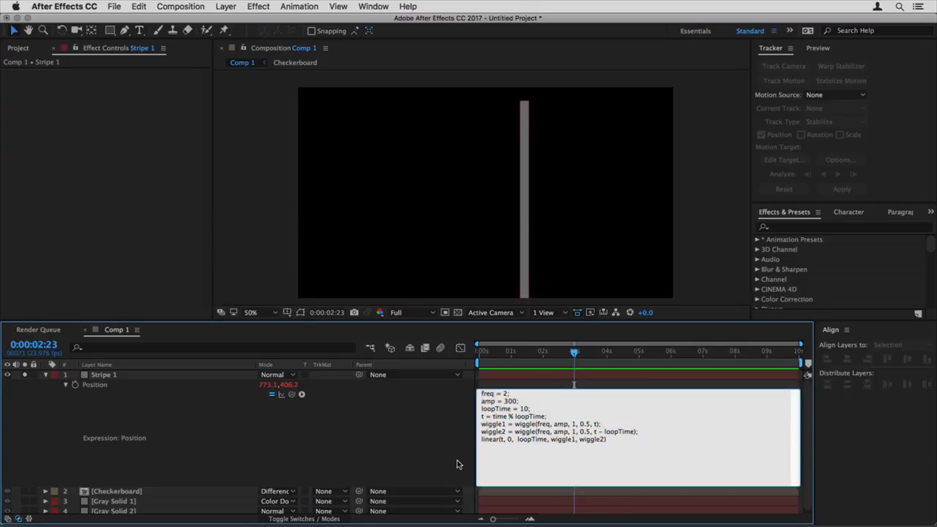
{"action": "type", "text": "x ="}
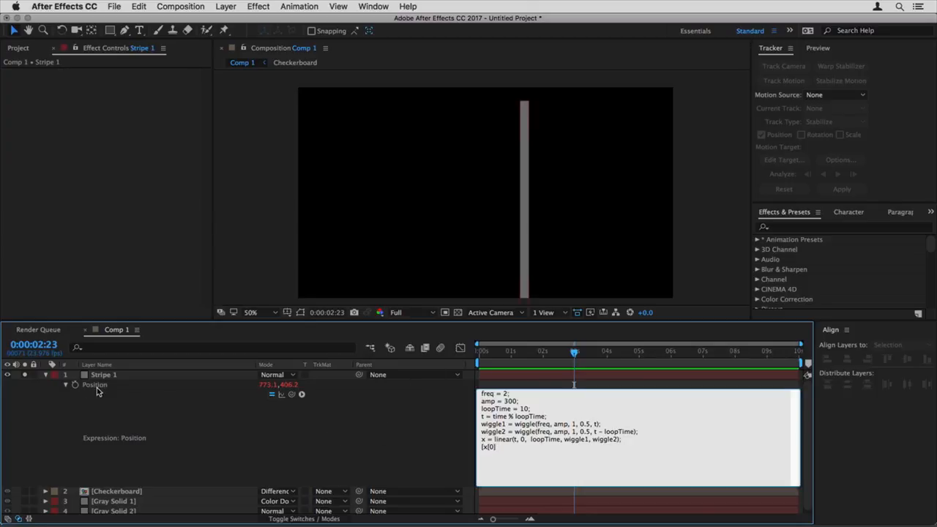
{"action": "type", "text": "]"}
{"action": "left_click", "coordinate": [275, 439]}
{"action": "key", "text": "space"}
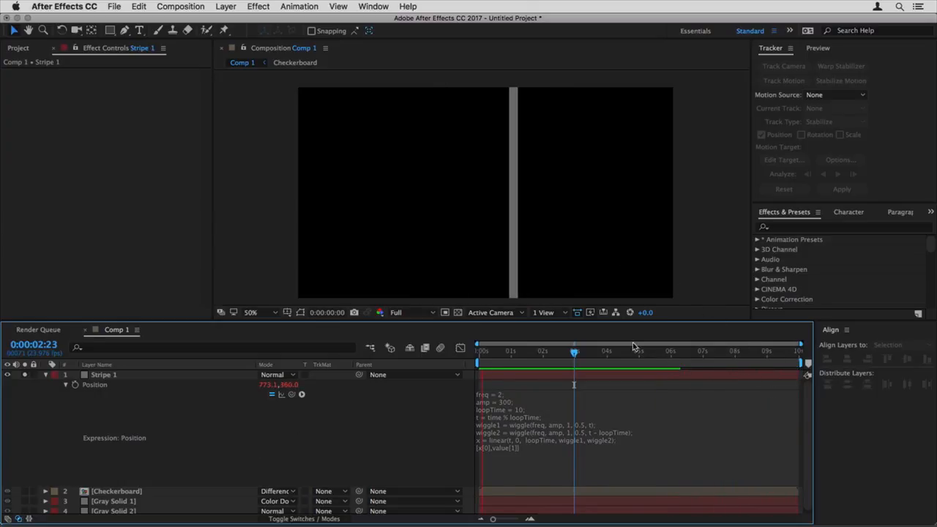
{"action": "key", "text": "space"}
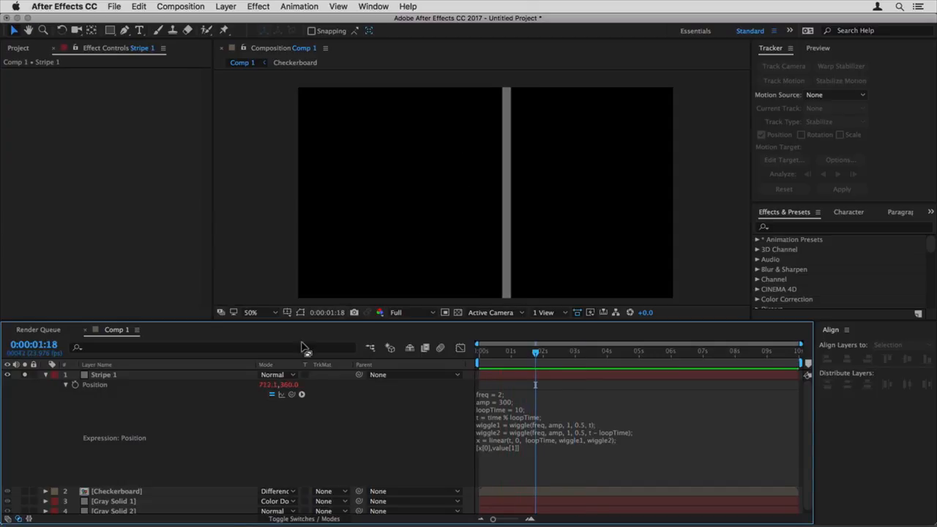
- Copy Stripe 1's complete Position expression into a new expression on its Scale property, and preview the stripe's changing width
{"action": "left_click", "coordinate": [229, 375]}
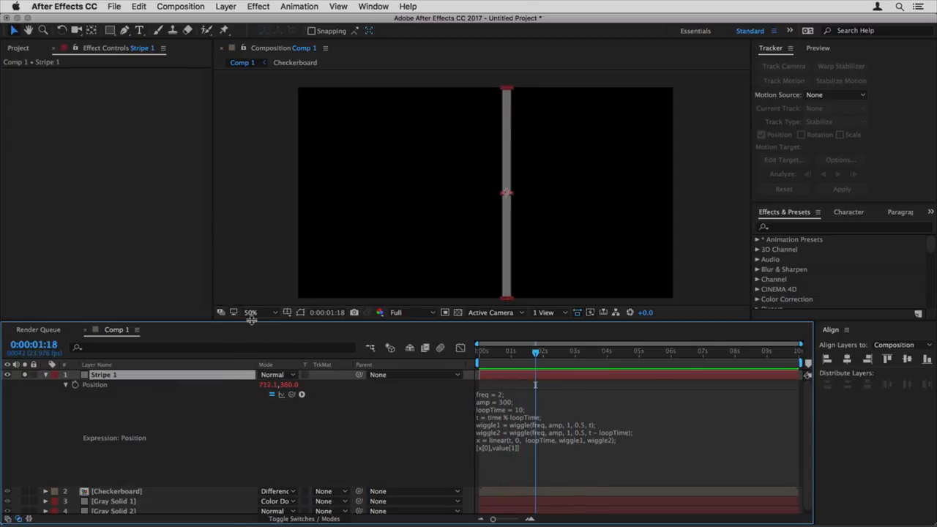
{"action": "left_click_drag", "start_coordinate": [251, 320], "coordinate": [262, 249]}
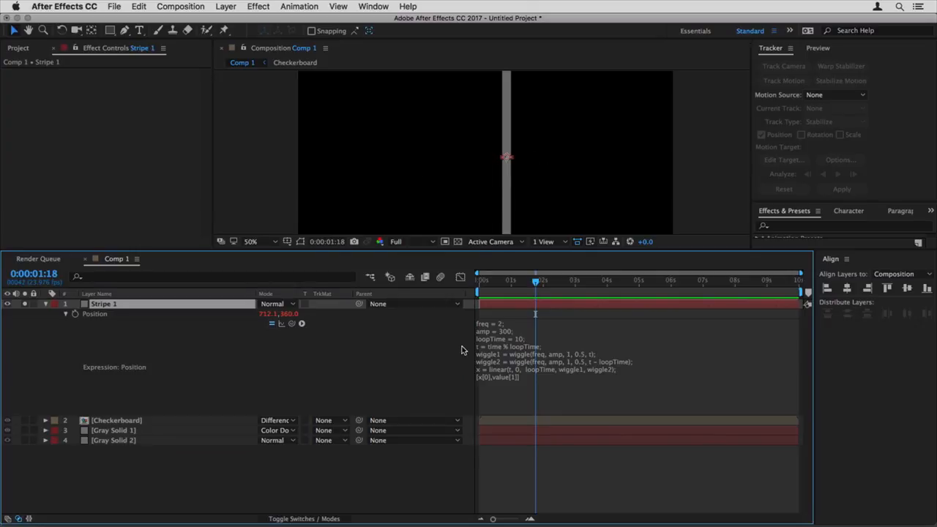
{"action": "left_click", "coordinate": [524, 352]}
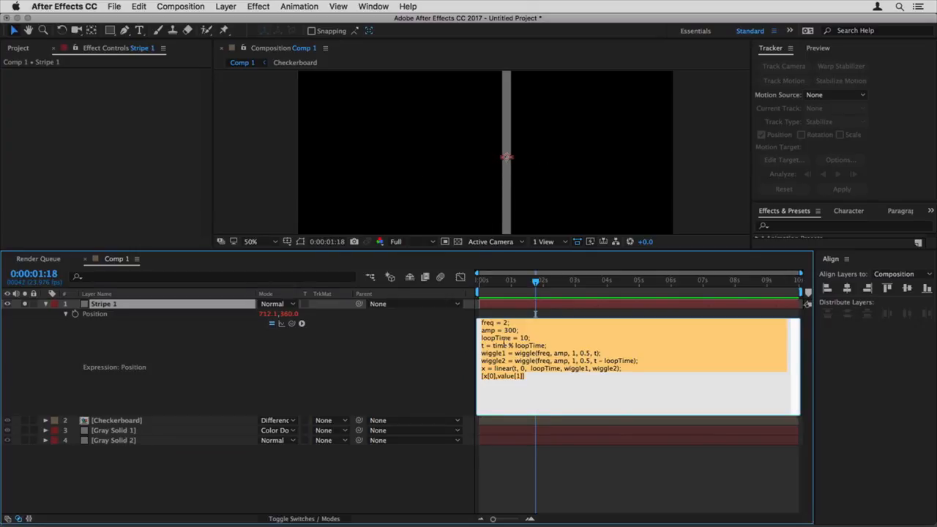
{"action": "left_click", "coordinate": [231, 370]}
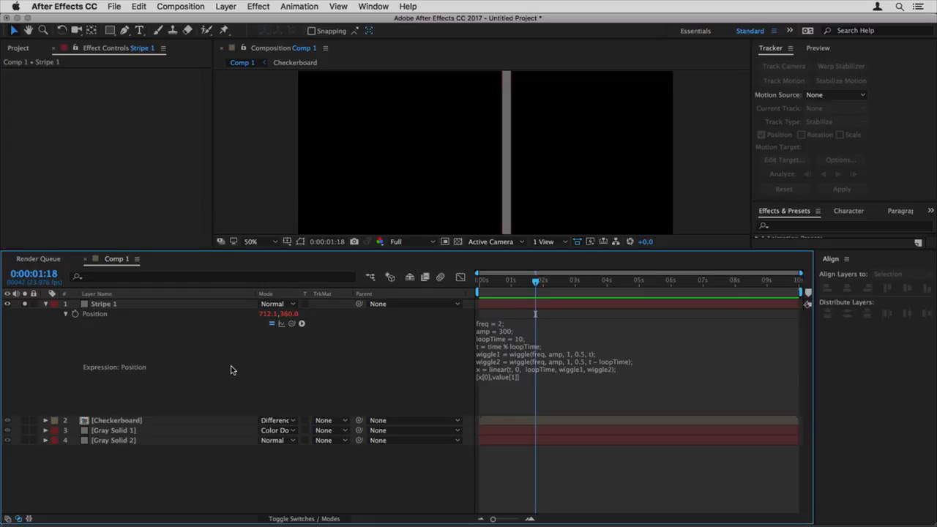
{"action": "left_click", "coordinate": [160, 305]}
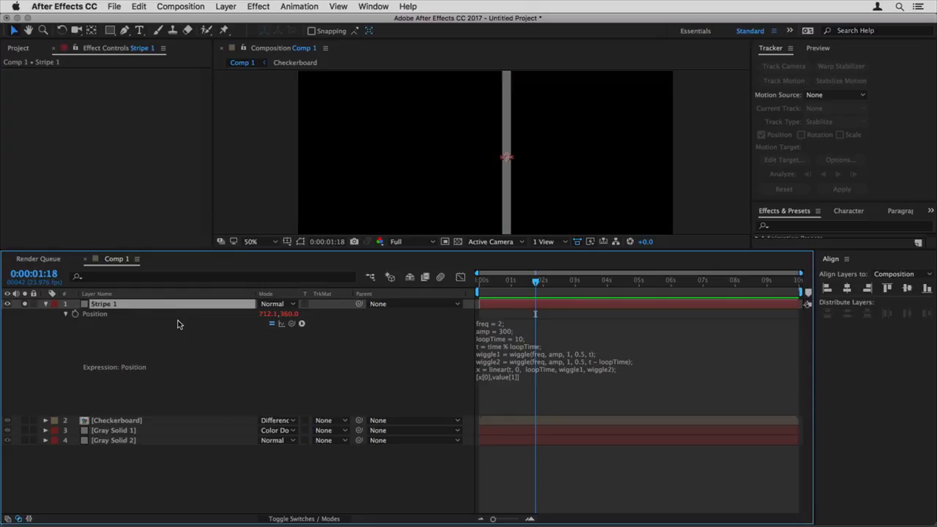
{"action": "key", "text": "shift+s"}
{"action": "left_click", "coordinate": [75, 420], "text": "alt"}
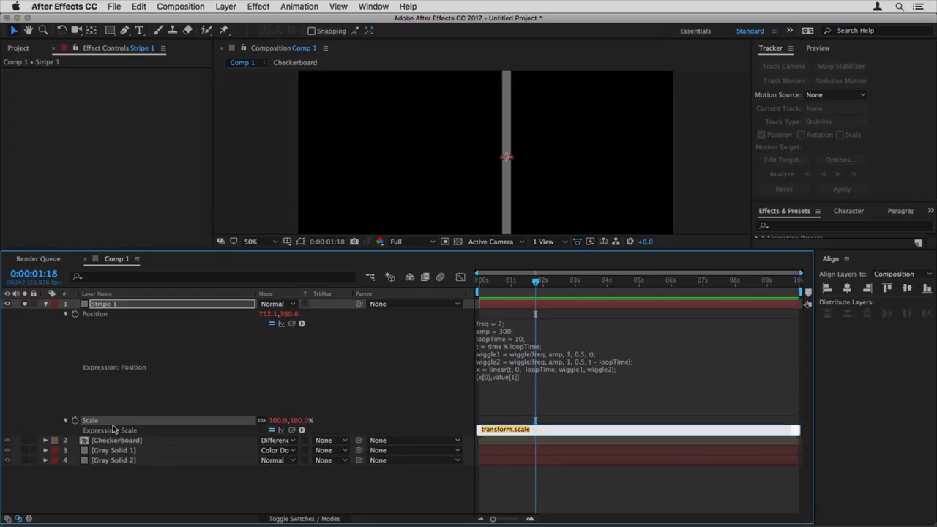
{"action": "key", "text": "super+v"}
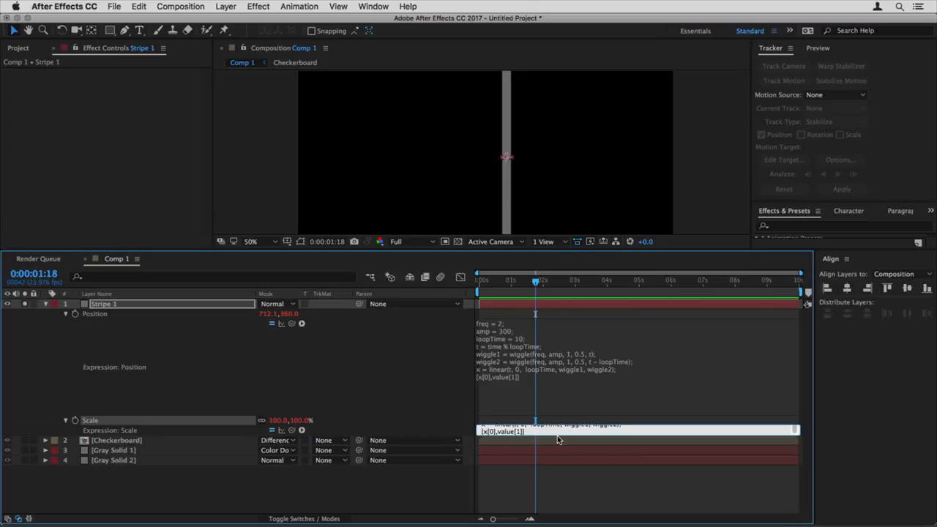
{"action": "left_click", "coordinate": [229, 462]}
{"action": "key", "text": "space"}
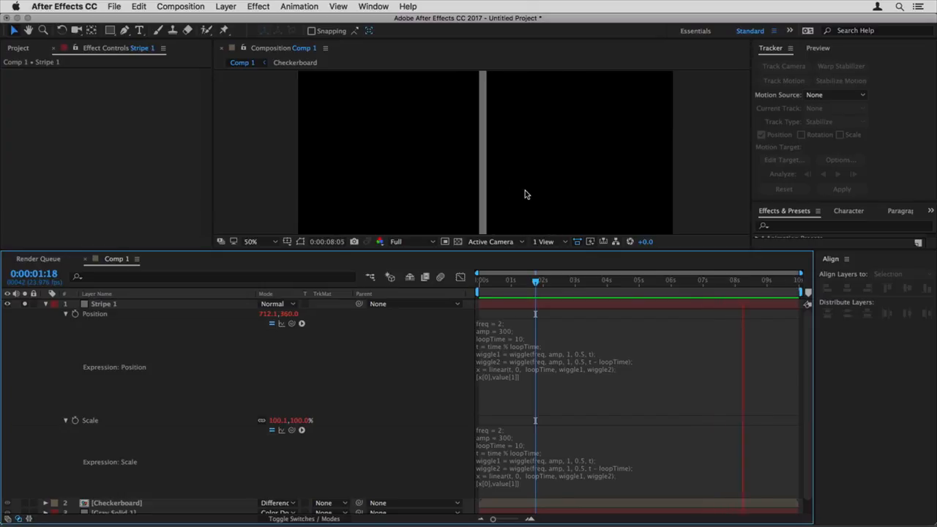
{"action": "key", "text": "space"}
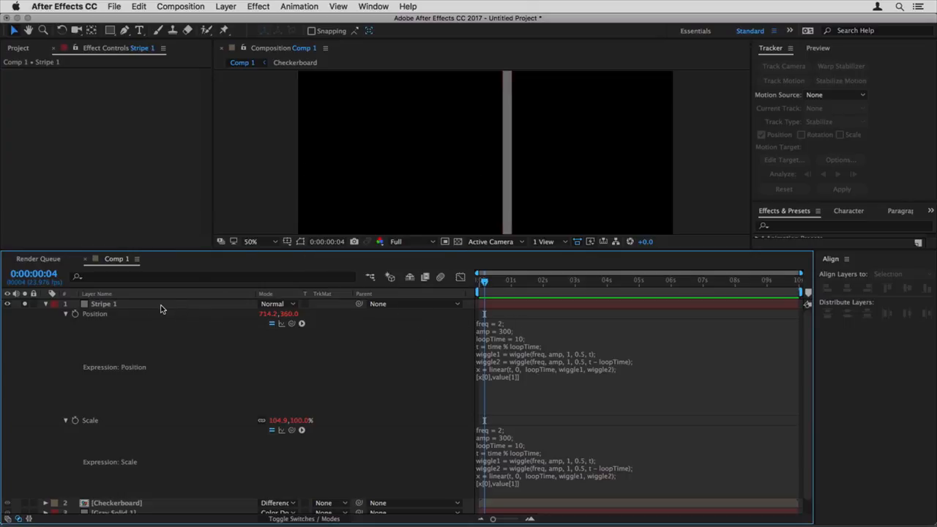
- Add a null object above Stripe 1 and rename it Stripe Control
{"action": "left_click", "coordinate": [210, 304]}
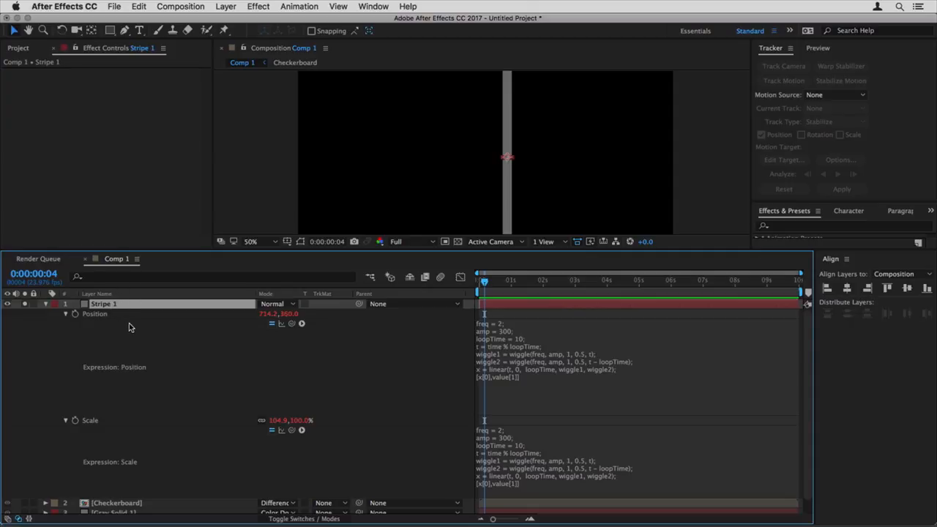
{"action": "key", "text": "super+alt+shift+y"}
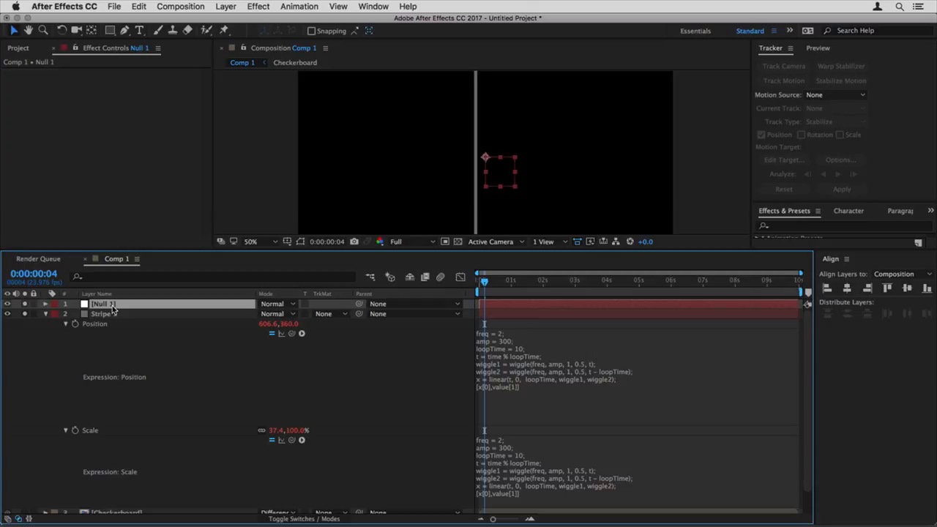
{"action": "key", "text": "Return"}
{"action": "type", "text": "Stripe C"}
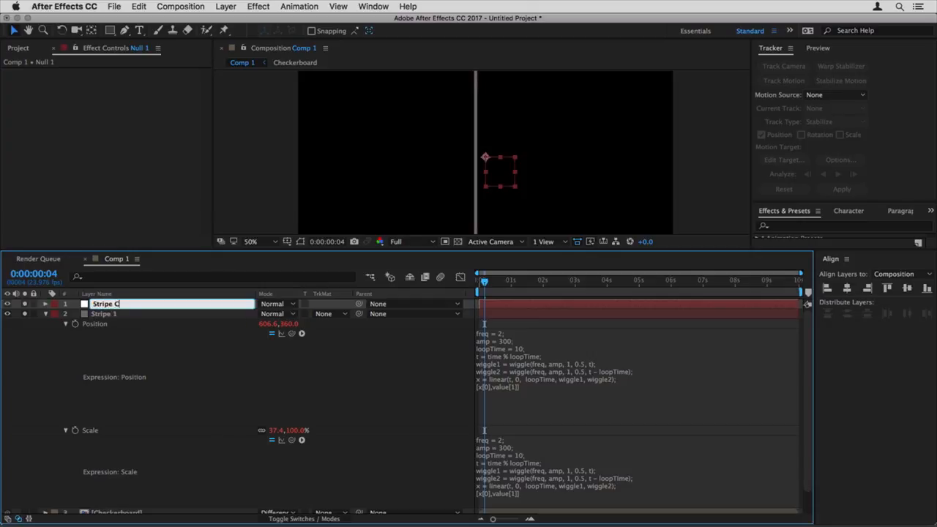
{"action": "type", "text": "ontrol"}
{"action": "key", "text": "Return"}
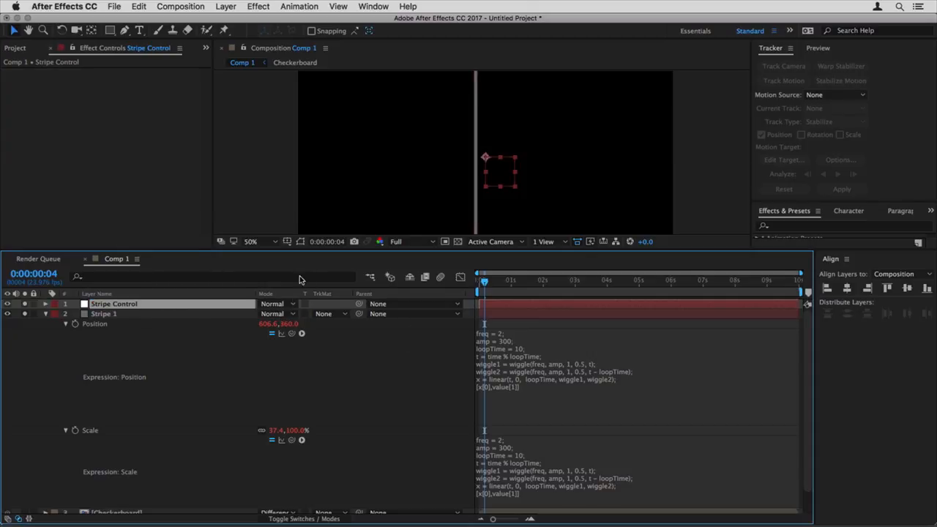
- Apply a Slider Control effect to the Stripe Control layer and duplicate the effect three times
{"action": "key", "text": "ctrl+space"}
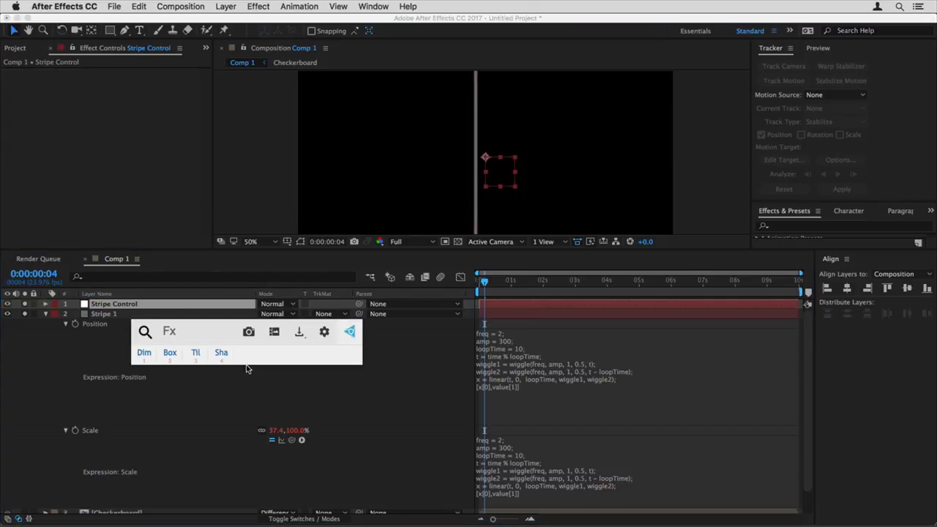
{"action": "type", "text": "slide"}
{"action": "key", "text": "Return"}
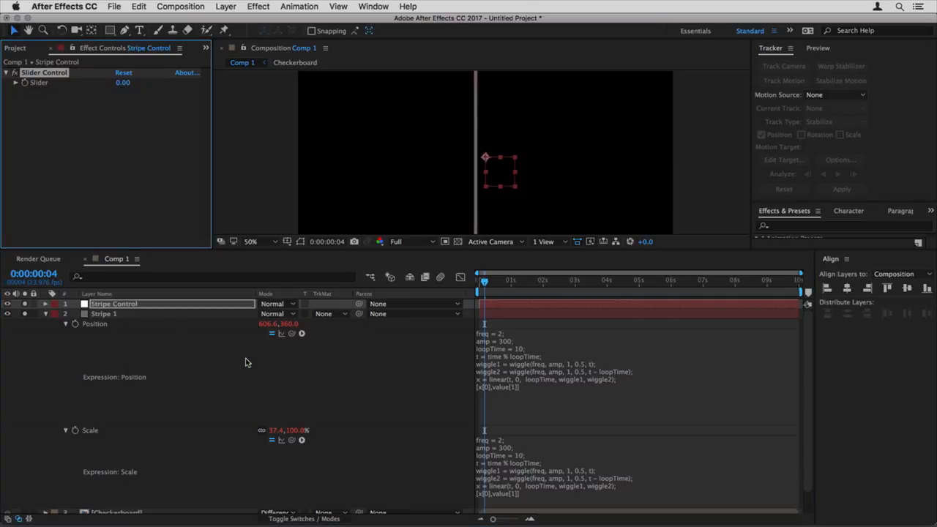
{"action": "key", "text": "super+d"}
{"action": "key", "text": "super+d"}
{"action": "key", "text": "super+d"}
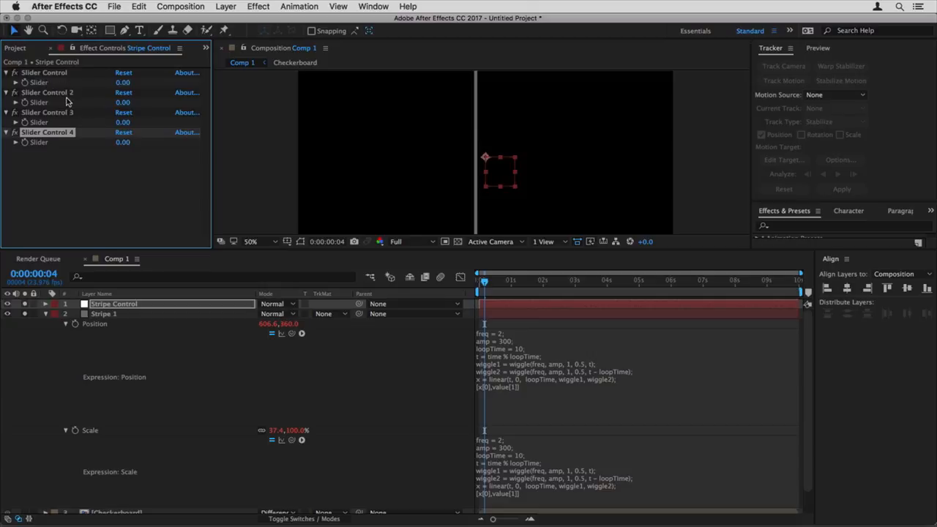
- Rename the first two Stripe Control sliders Position Frequency and Position Amplitude
{"action": "left_click", "coordinate": [46, 74]}
{"action": "key", "text": "Return"}
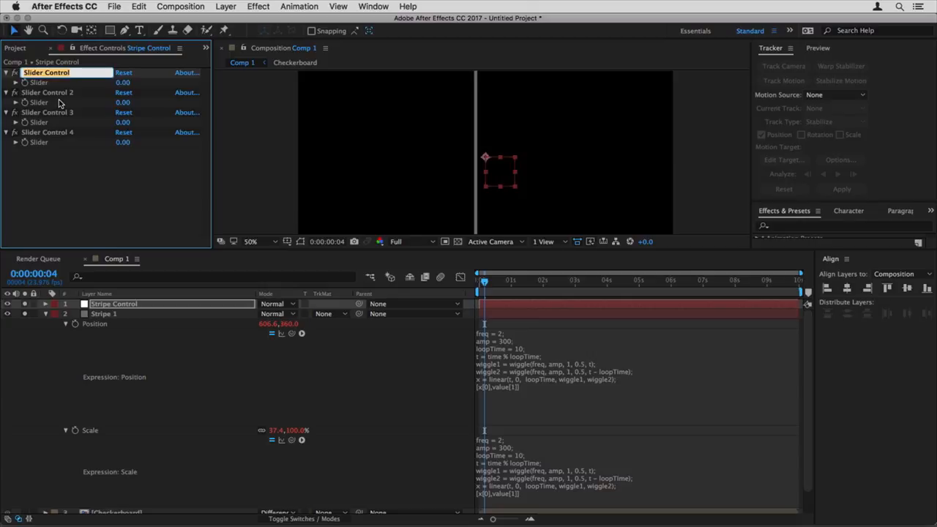
{"action": "type", "text": "Position Frequency"}
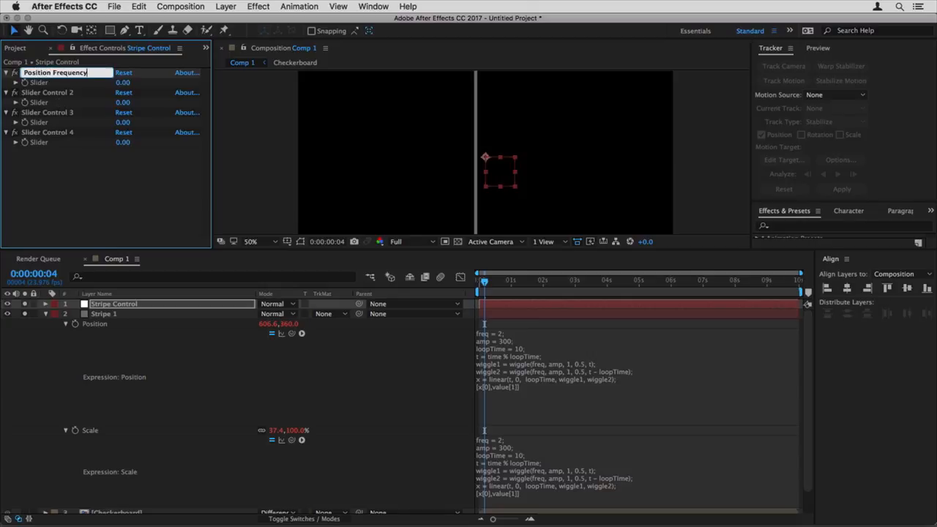
{"action": "key", "text": "Return"}
{"action": "key", "text": "Down"}
{"action": "key", "text": "Return"}
{"action": "type", "text": "Po"}
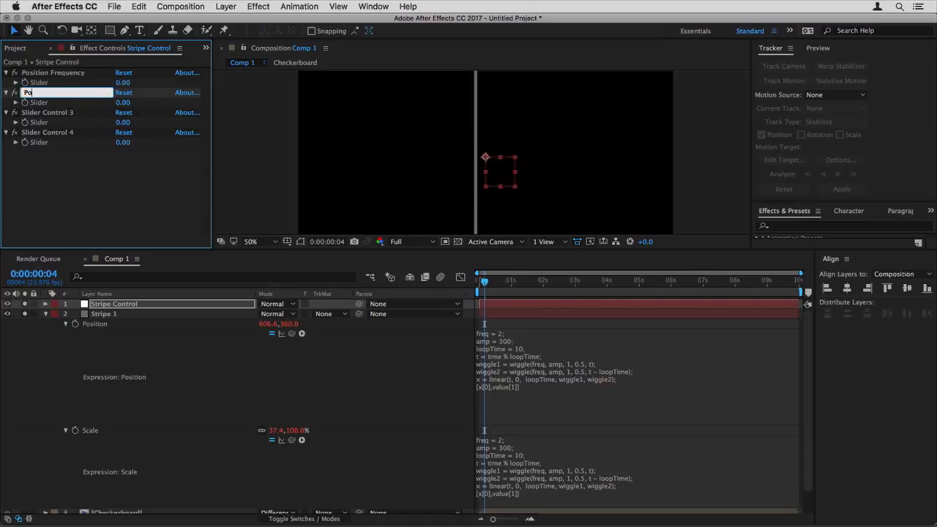
{"action": "type", "text": "sition Amplitude"}
{"action": "key", "text": "Return"}
- Rename the remaining two Stripe Control sliders Scale Frequency and Scale Amplitude
{"action": "left_click", "coordinate": [59, 114]}
{"action": "key", "text": "Return"}
{"action": "type", "text": "Scale Frequenc"}
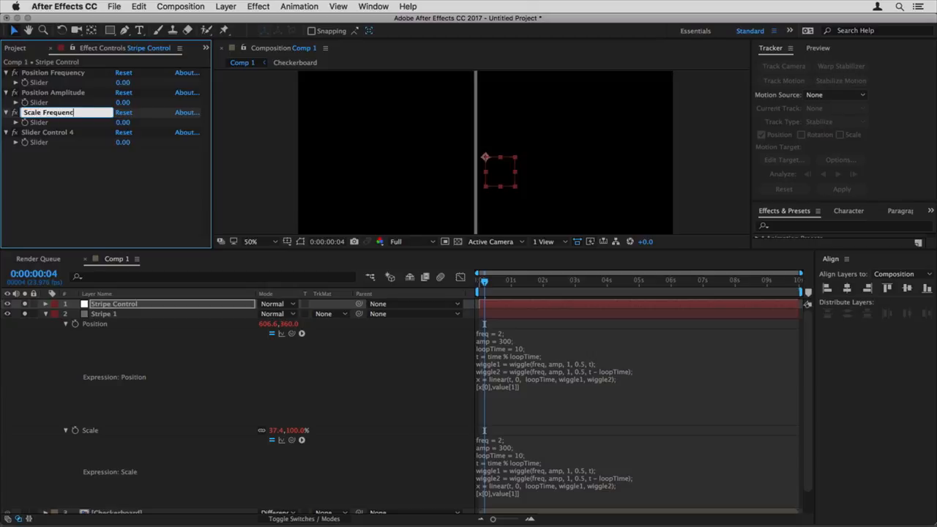
{"action": "key", "text": "Return"}
{"action": "left_click", "coordinate": [52, 133]}
{"action": "key", "text": "Return"}
{"action": "type", "text": "Scale Amplitude"}
{"action": "key", "text": "Return"}
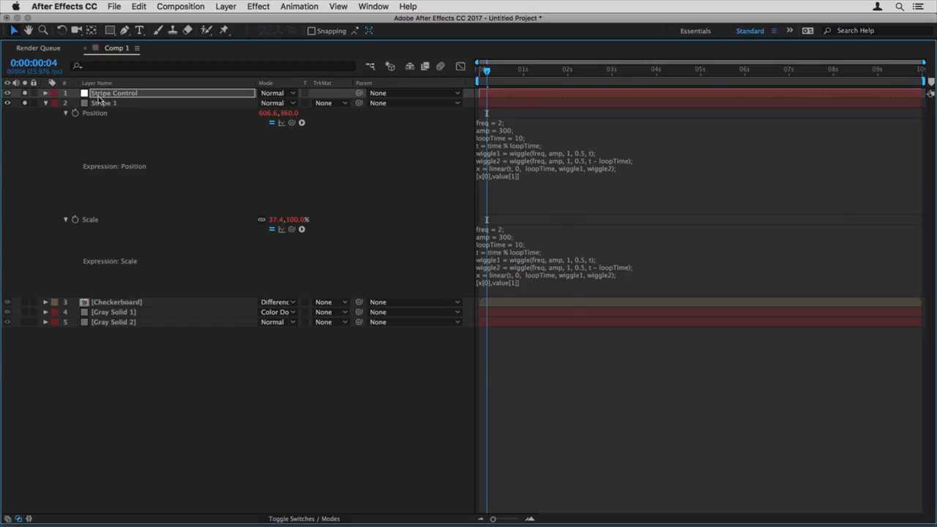
- Reveal the Stripe Control sliders and link freq and amp in Stripe 1's Position expression to the Position Frequency and Position Amplitude sliders
{"action": "key", "text": "e"}
{"action": "left_click", "coordinate": [65, 103]}
{"action": "left_click", "coordinate": [65, 133]}
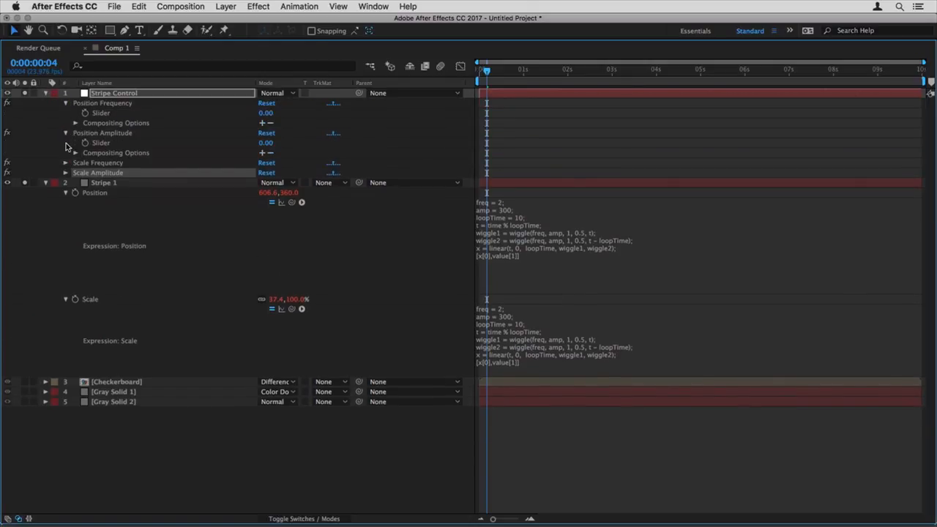
{"action": "left_click", "coordinate": [65, 163]}
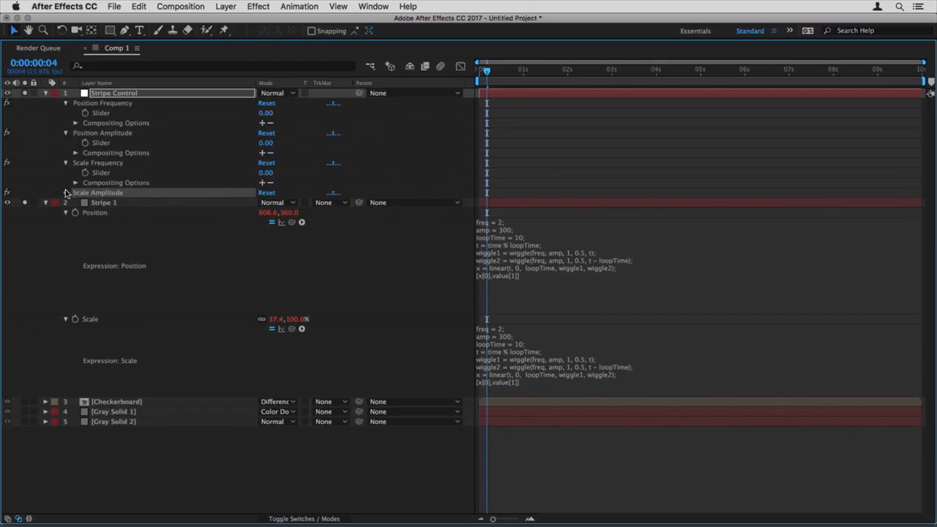
{"action": "left_click", "coordinate": [65, 192]}
{"action": "left_click", "coordinate": [514, 248]}
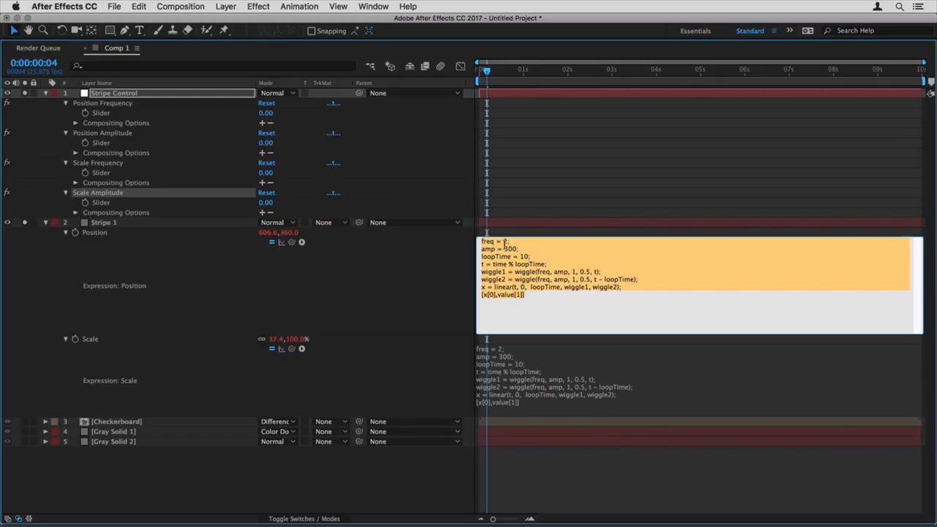
{"action": "left_click", "coordinate": [504, 242]}
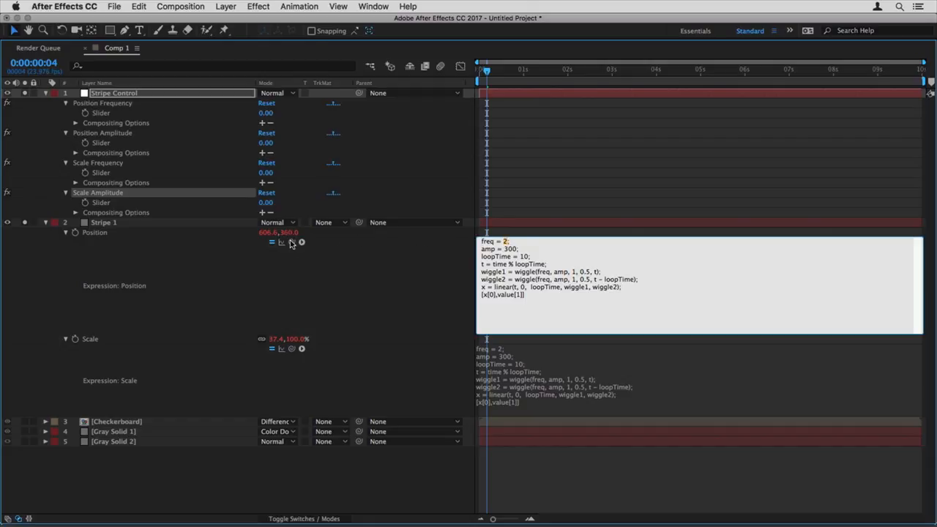
{"action": "left_click_drag", "start_coordinate": [290, 244], "coordinate": [107, 117]}
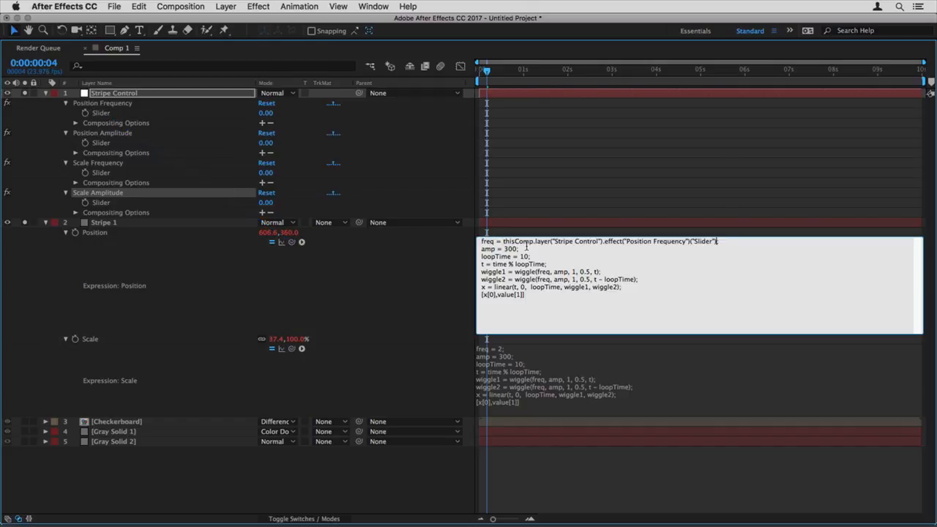
{"action": "left_click_drag", "start_coordinate": [291, 242], "coordinate": [103, 144]}
- Link freq and amp in Stripe 1's Scale expression to the Scale Frequency and Scale Amplitude sliders, and commit the expression
{"action": "left_click", "coordinate": [518, 356]}
{"action": "left_click", "coordinate": [493, 355]}
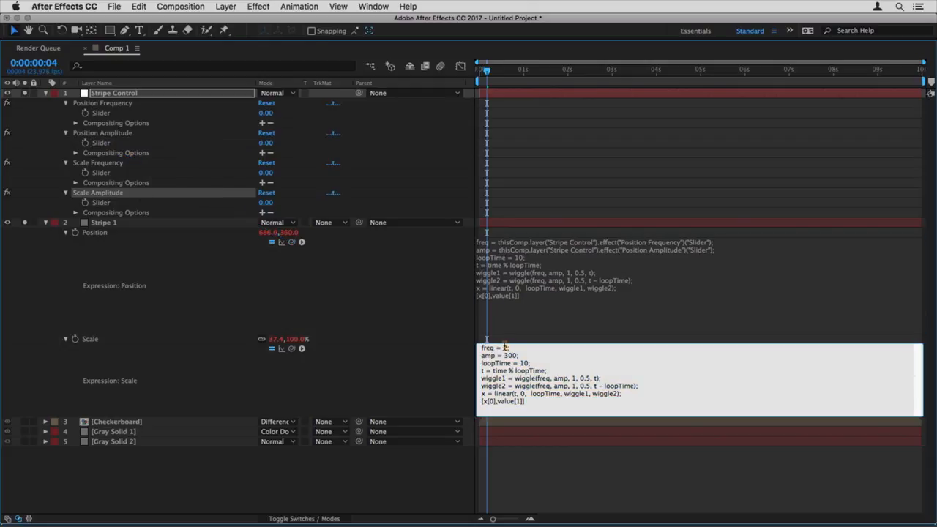
{"action": "left_click_drag", "start_coordinate": [292, 351], "coordinate": [107, 174]}
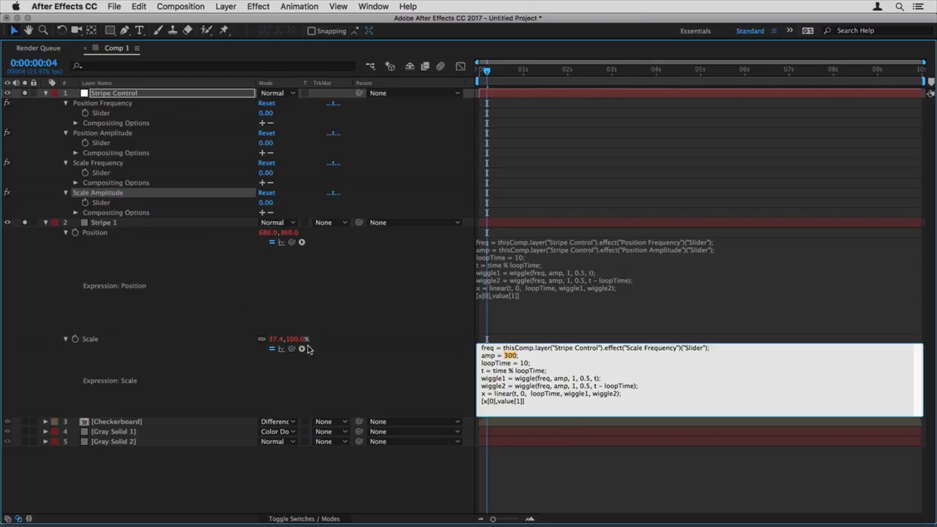
{"action": "left_click_drag", "start_coordinate": [290, 349], "coordinate": [116, 206]}
{"action": "left_click", "coordinate": [51, 257]}
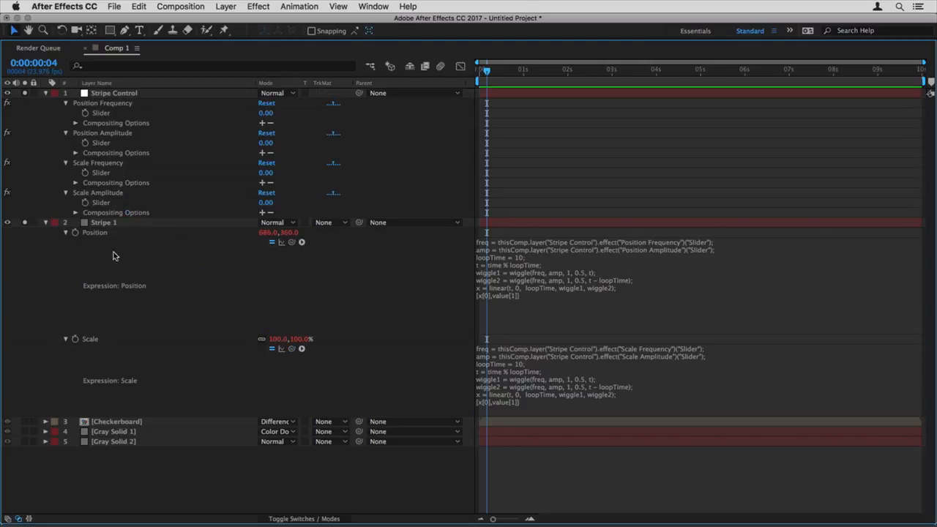
- Collapse the Stripe 1 and Stripe Control properties, restore the full workspace, and move the current time to 0:00:01:09
{"action": "left_click", "coordinate": [46, 223]}
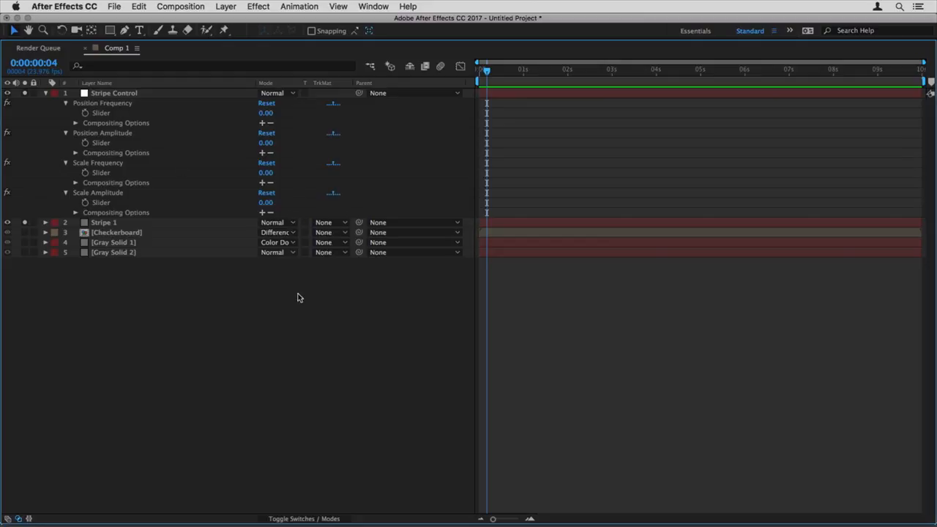
{"action": "key", "text": "grave"}
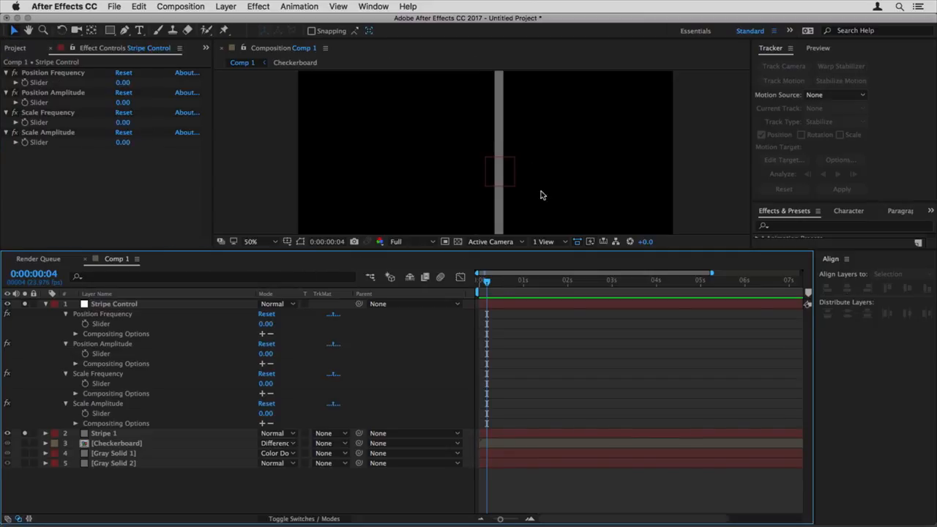
{"action": "left_click_drag", "start_coordinate": [503, 284], "coordinate": [540, 282]}
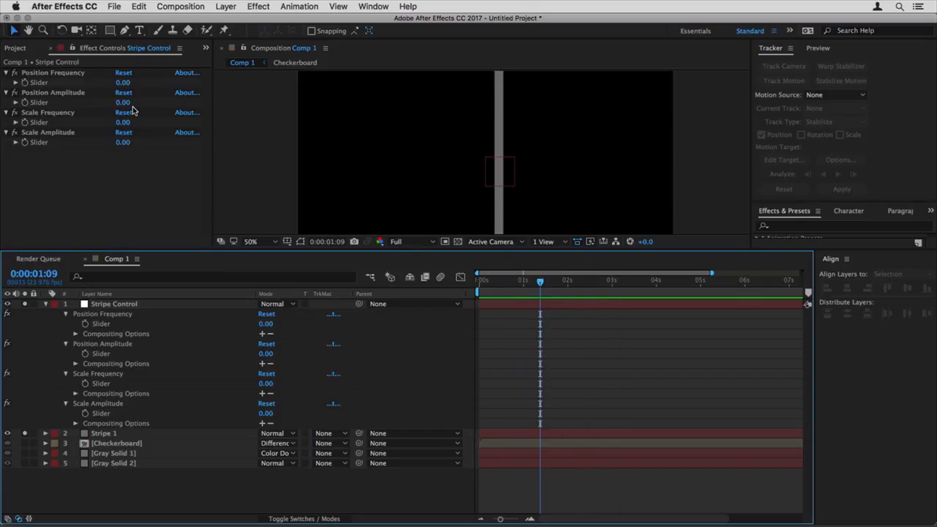
{"action": "mouse_move", "coordinate": [412, 250]}
{"action": "left_mouse_down"}
{"action": "mouse_move", "coordinate": [411, 267]}
{"action": "mouse_move", "coordinate": [412, 256]}
{"action": "left_mouse_up"}
{"action": "left_click", "coordinate": [45, 310]}
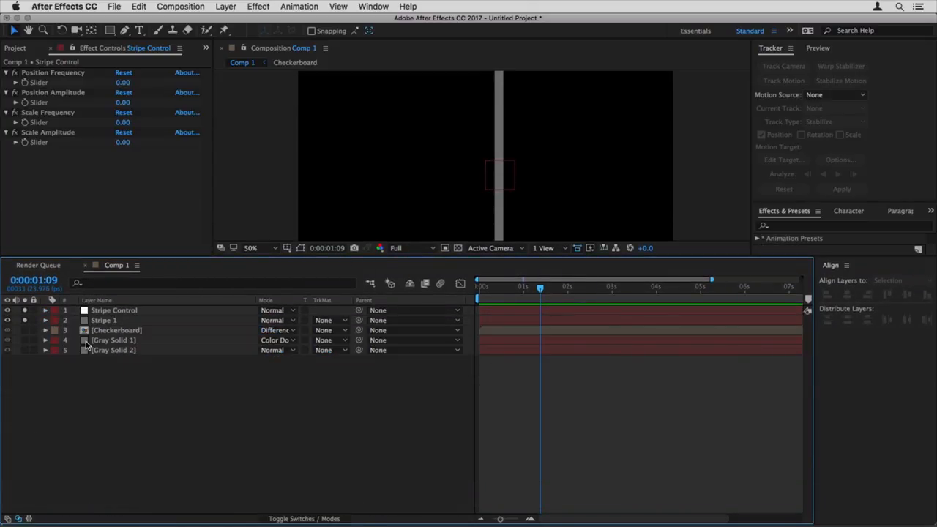
- Duplicate the Stripe 1 layer six times to make stripes up to Stripe 7
{"action": "left_click", "coordinate": [103, 321]}
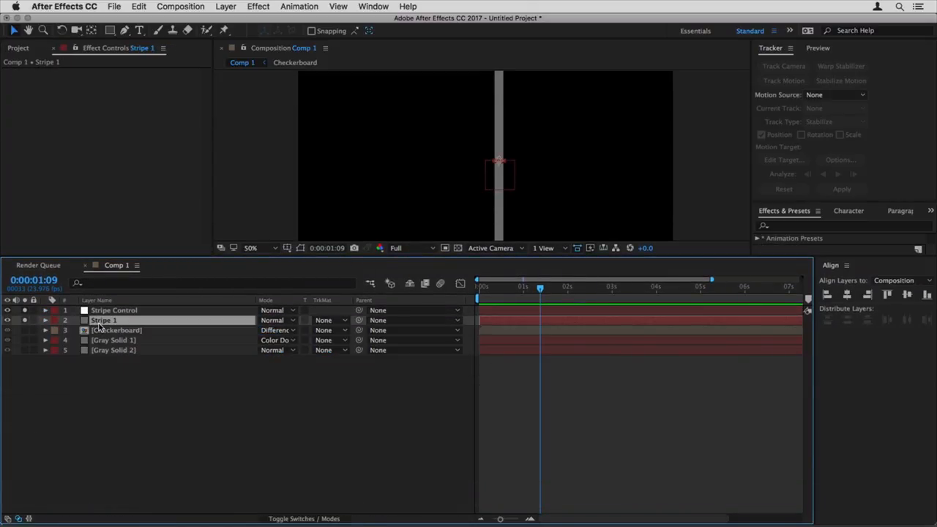
{"action": "key", "text": "super+d"}
{"action": "key", "text": "super+d"}
{"action": "key", "text": "super+d"}
{"action": "key", "text": "super+d"}
{"action": "key", "text": "super+d"}
{"action": "key", "text": "super+d"}
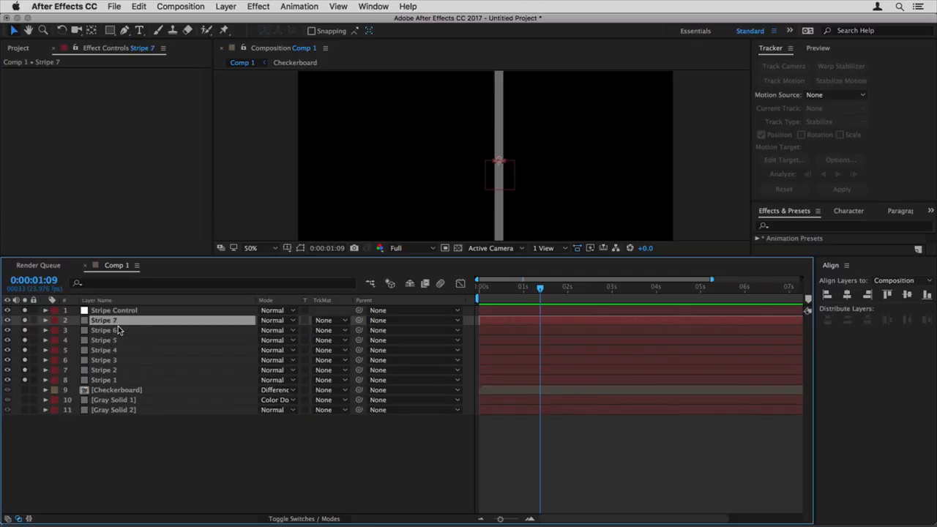
- On the Stripe Control layer, set Position Amplitude to 707 and Position Frequency to 1, and preview the stripe motion
{"action": "left_click", "coordinate": [117, 312]}
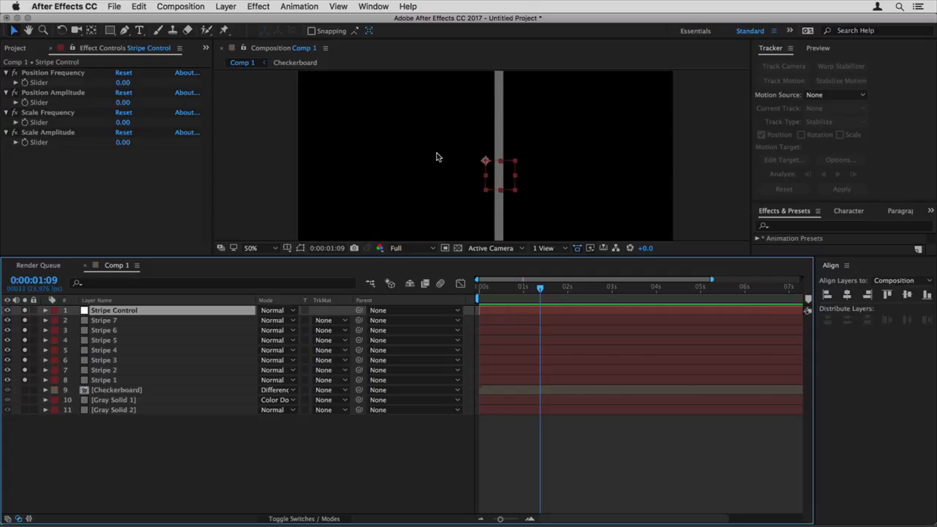
{"action": "left_click_drag", "start_coordinate": [122, 103], "coordinate": [543, 103]}
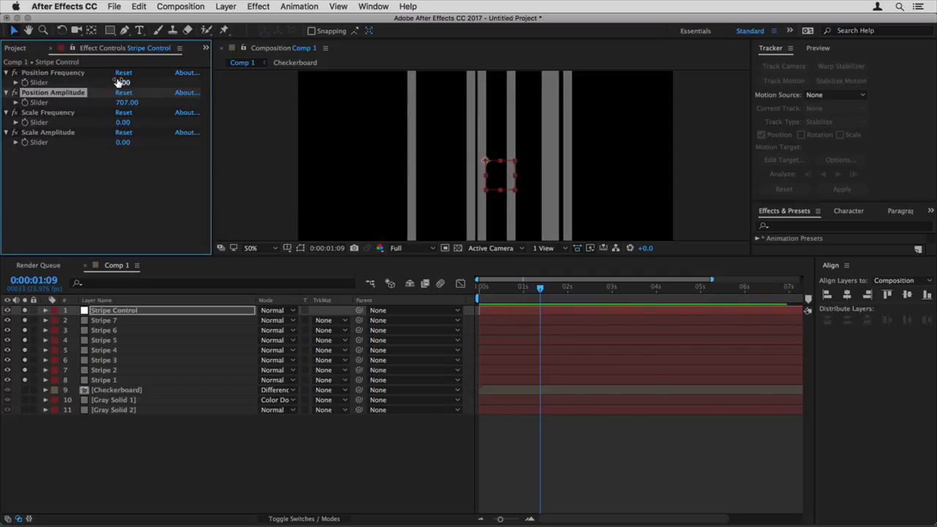
{"action": "left_click", "coordinate": [121, 82]}
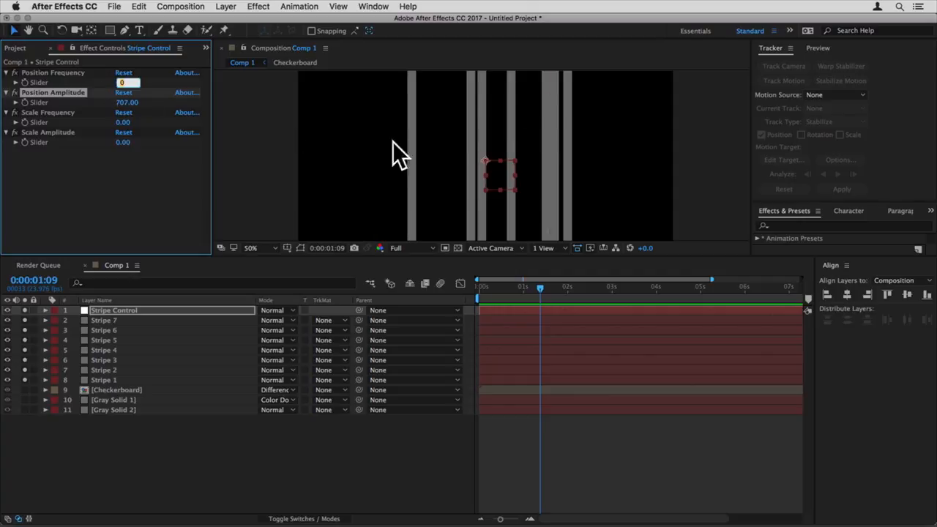
{"action": "type", "text": "1"}
{"action": "key", "text": "Return"}
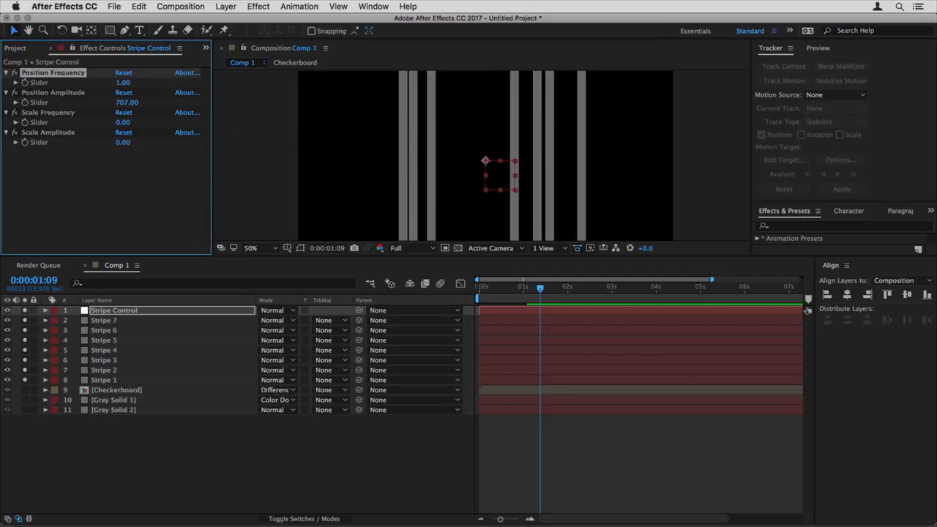
{"action": "key", "text": "space"}
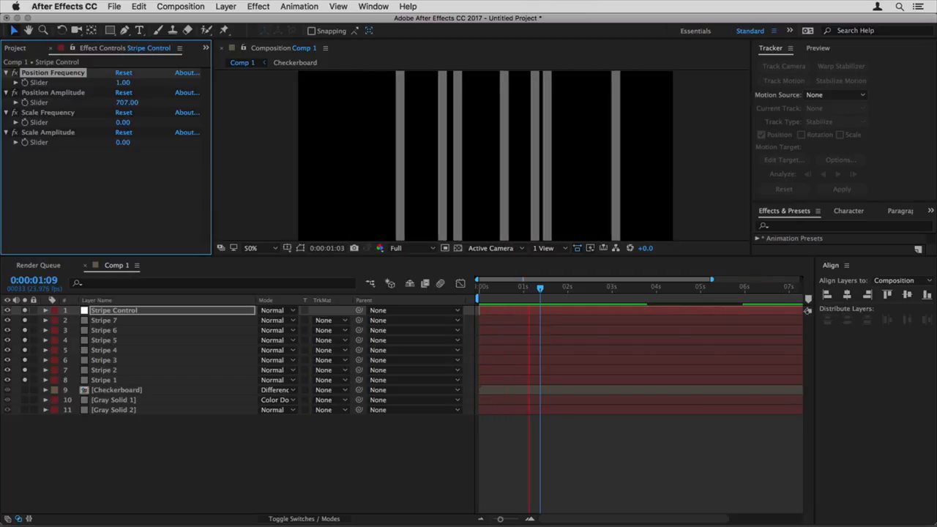
- Set Stripe Control's Position Frequency to 0.1 and play back the slower stripe motion
{"action": "left_click", "coordinate": [122, 82]}
{"action": "type", "text": ".1"}
{"action": "key", "text": "Return"}
{"action": "key", "text": "space"}
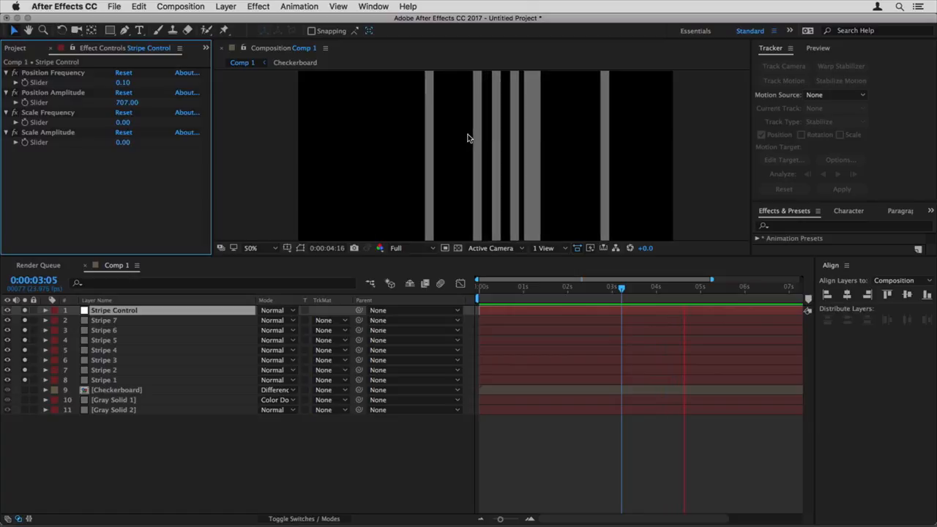
{"action": "key", "text": "space"}
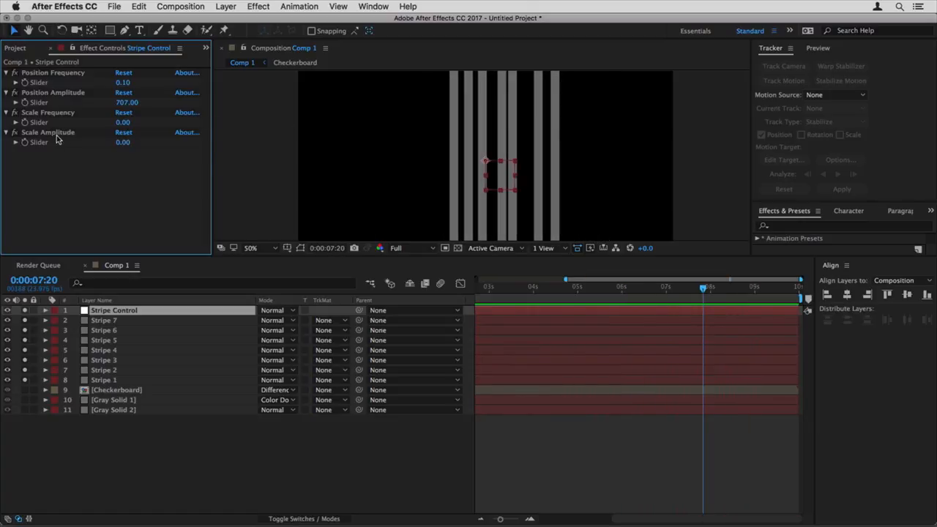
- Set Stripe Control's Scale Amplitude to 305 and Scale Frequency to 0.2, and preview the varying stripe widths
{"action": "left_click_drag", "start_coordinate": [131, 146], "coordinate": [253, 134]}
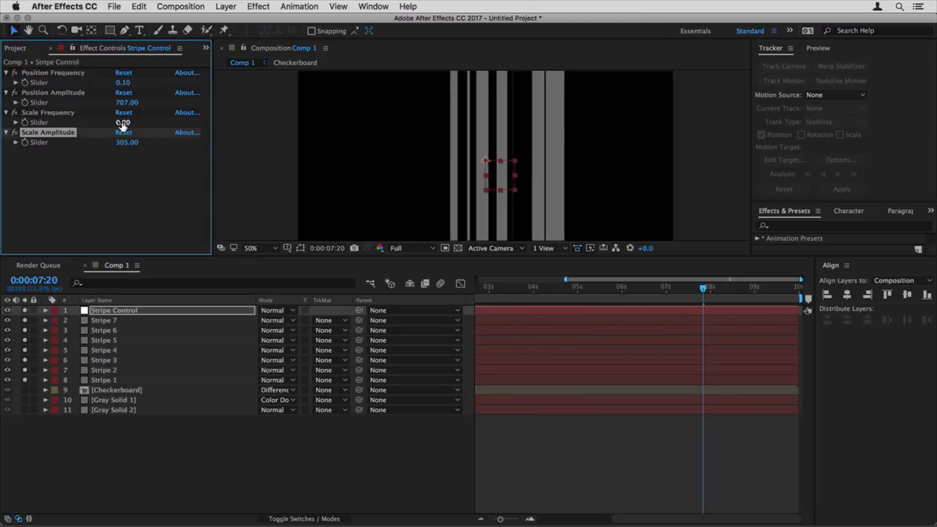
{"action": "left_click", "coordinate": [122, 122]}
{"action": "key", "text": "Return"}
{"action": "key", "text": "space"}
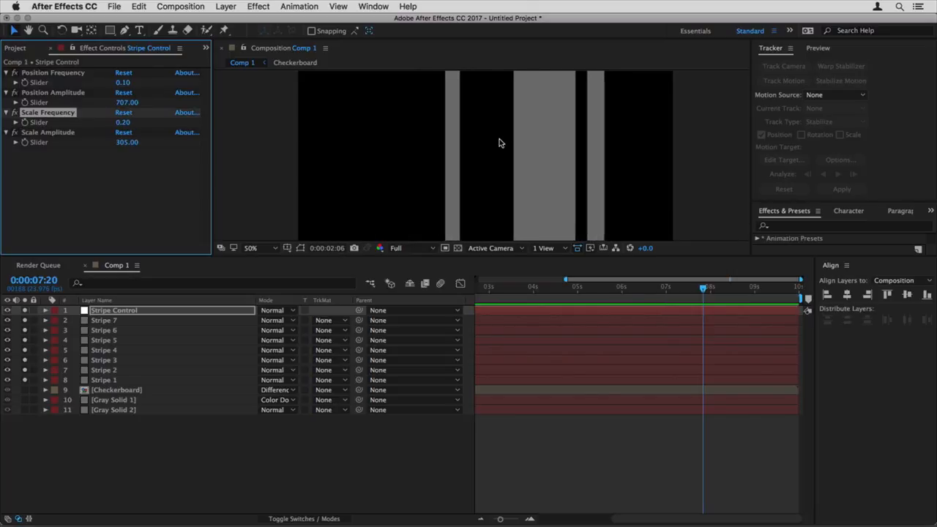
- Enlarge the composition view and pre-compose Stripe Control and Stripe 1 through Stripe 7 into a composition named "Stripes"
{"action": "left_click", "coordinate": [281, 320]}
{"action": "left_click_drag", "start_coordinate": [280, 264], "coordinate": [278, 348]}
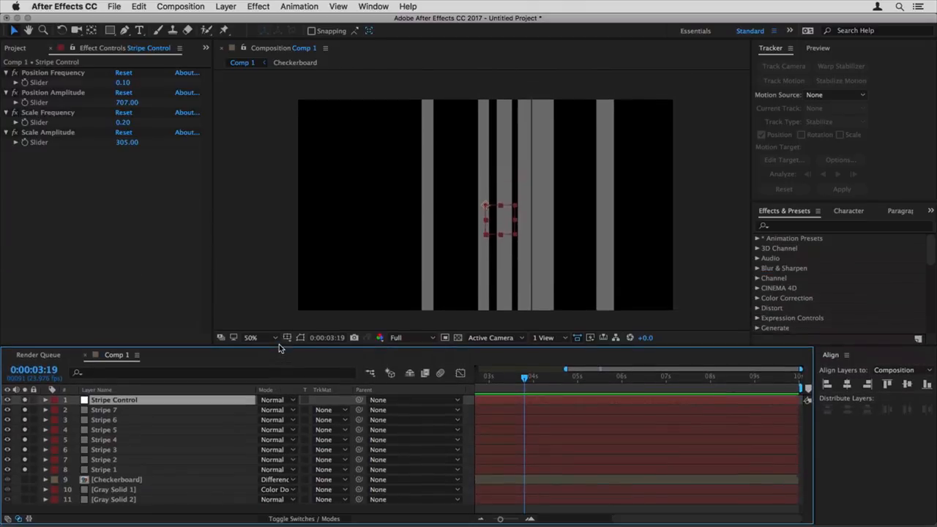
{"action": "left_click", "coordinate": [117, 469], "text": "shift"}
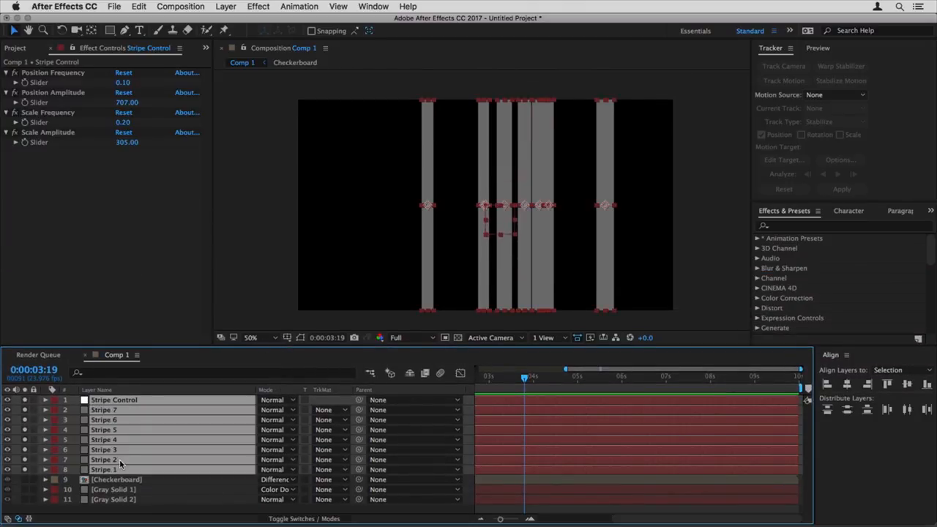
{"action": "key", "text": "super+shift+c"}
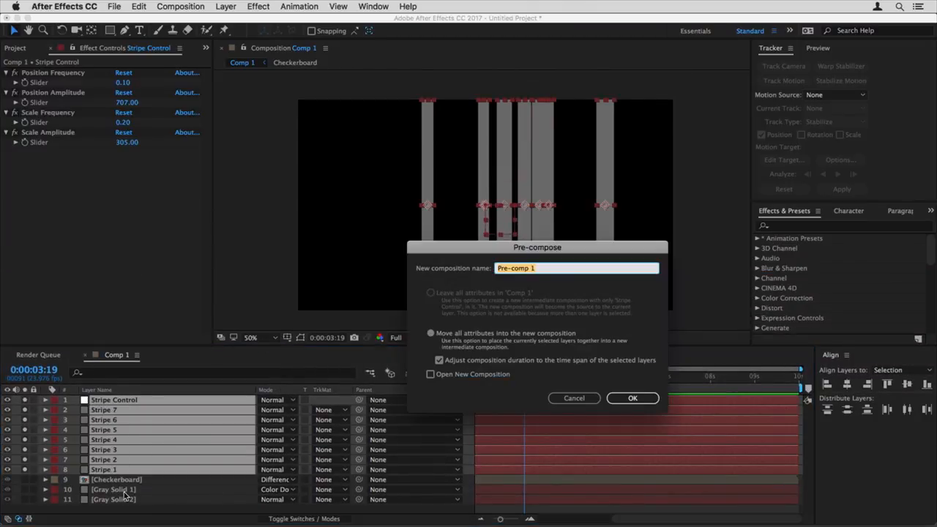
{"action": "type", "text": "Stripes"}
{"action": "key", "text": "Return"}
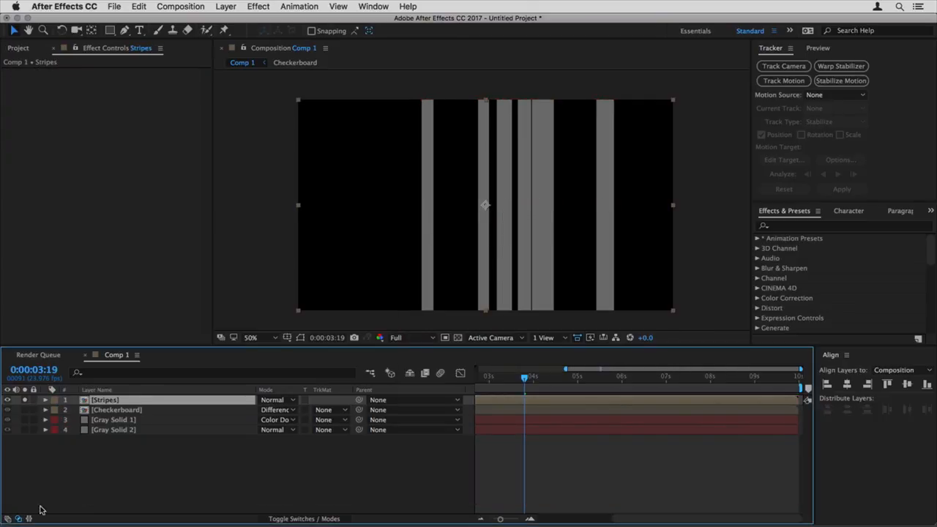
- Unsolo the Stripes layer, go to 0:00:05:10, make the layer 3D, and rotate it to match the checkerboard's perspective
{"action": "key", "text": "space"}
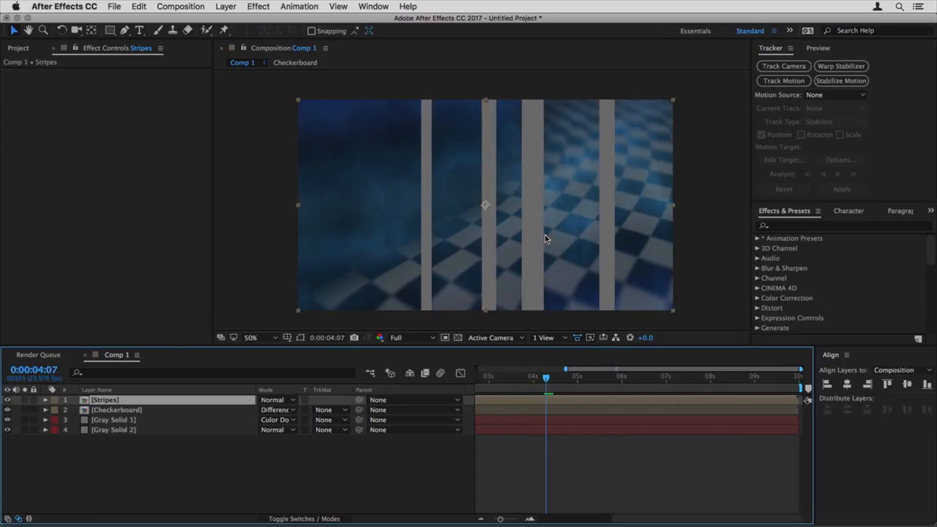
{"action": "left_click_drag", "start_coordinate": [565, 377], "coordinate": [597, 377]}
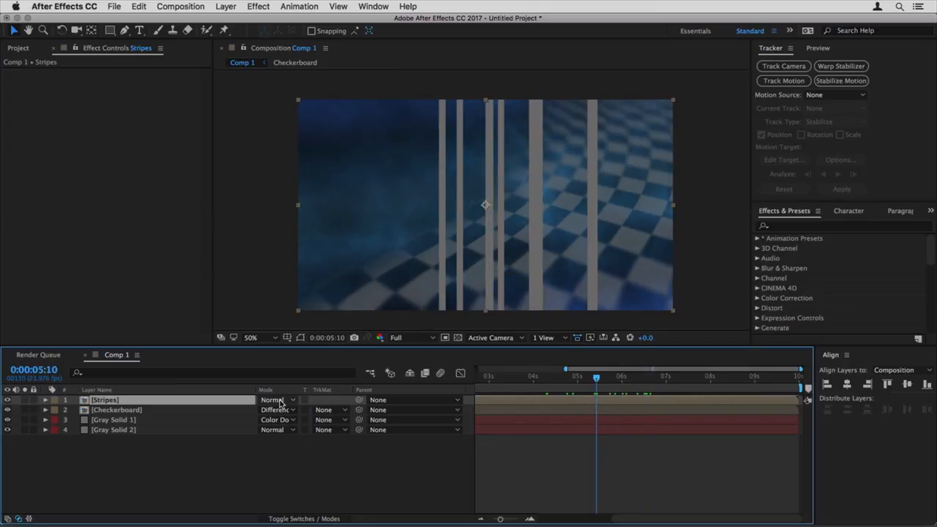
{"action": "key", "text": "F4"}
{"action": "left_click", "coordinate": [323, 399]}
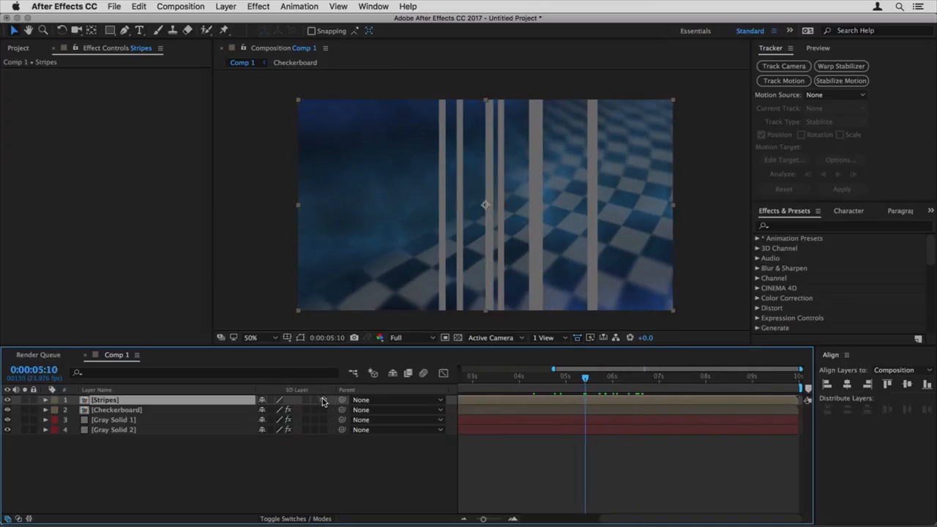
{"action": "key", "text": "w"}
{"action": "mouse_move", "coordinate": [503, 200]}
{"action": "left_mouse_down"}
{"action": "mouse_move", "coordinate": [504, 192]}
{"action": "mouse_move", "coordinate": [468, 202]}
{"action": "mouse_move", "coordinate": [502, 194]}
{"action": "mouse_move", "coordinate": [497, 187]}
{"action": "left_mouse_up"}
{"action": "key", "text": "super+z"}
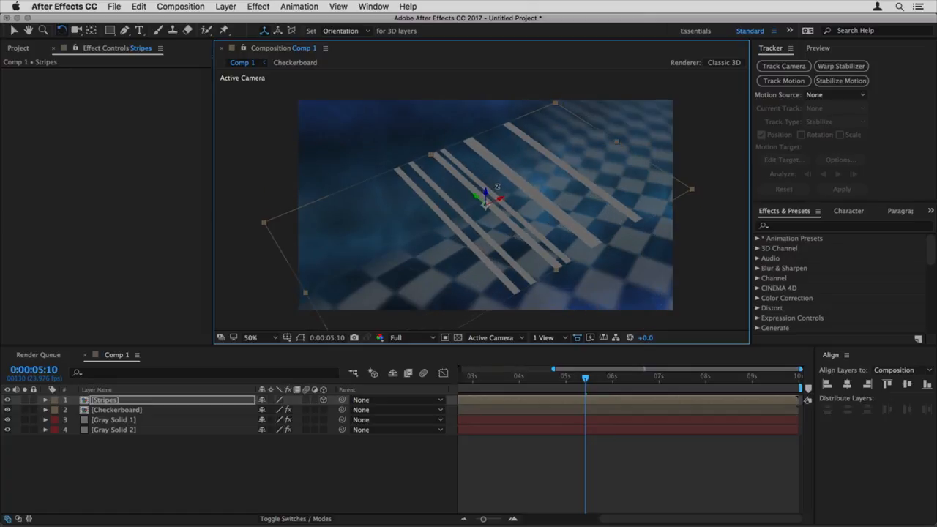
- Add a new camera to Comp 1, accepting the offered camera settings
{"action": "key", "text": "v"}
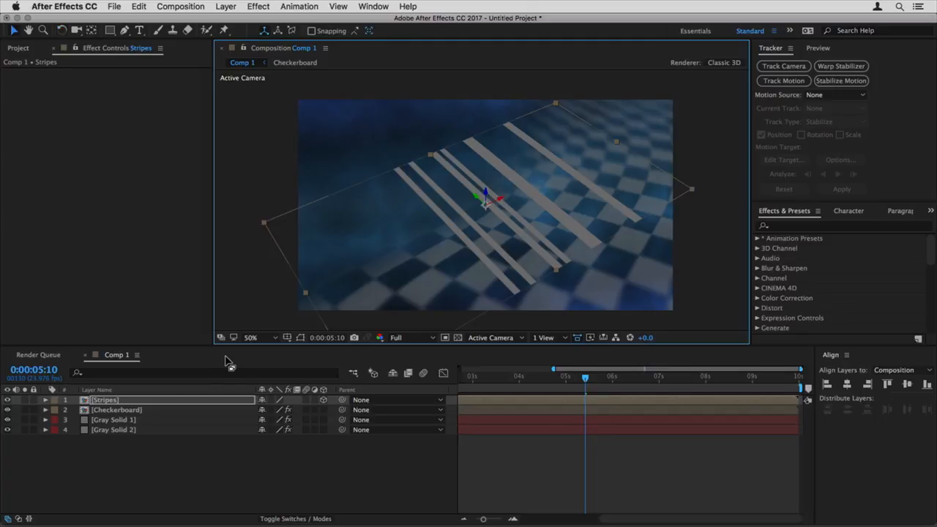
{"action": "key", "text": "super+alt+shift+c"}
{"action": "key", "text": "Return"}
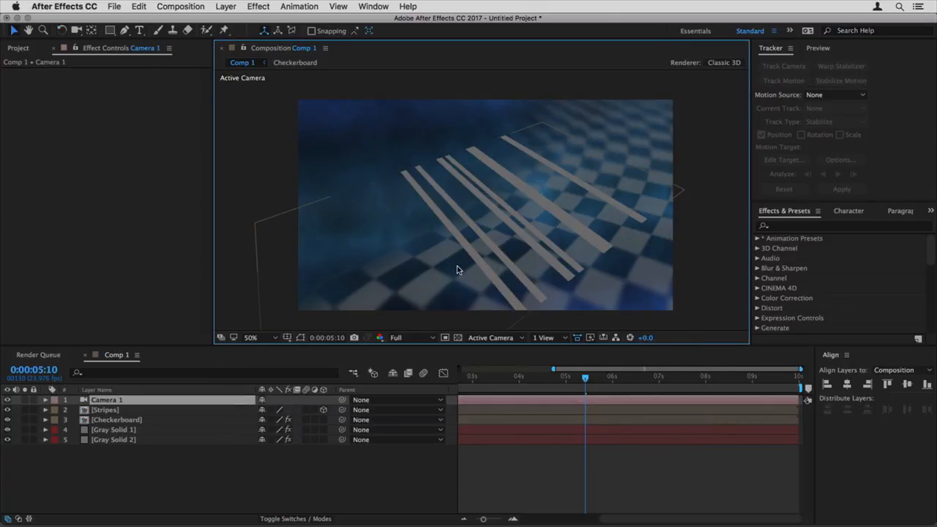
- Move and adjust the 3D Stripes layer so its stripes run diagonally over the upper-right part of the frame, and preview the result
{"action": "key", "text": "comma"}
{"action": "left_click", "coordinate": [480, 199]}
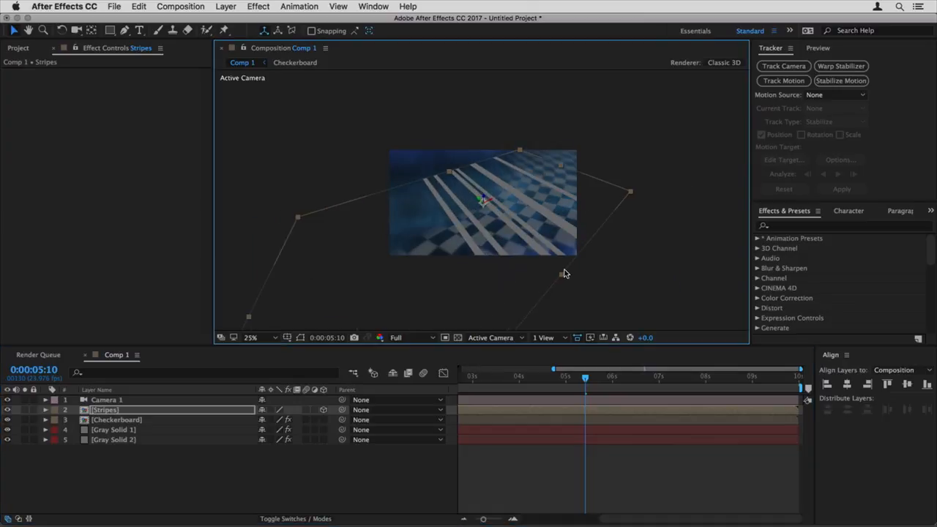
{"action": "left_click_drag", "start_coordinate": [480, 199], "coordinate": [476, 162]}
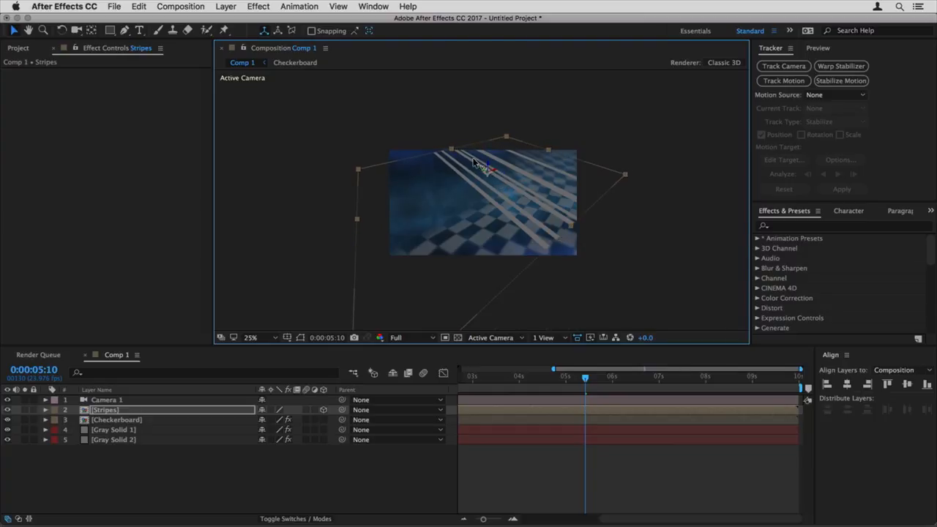
{"action": "left_click_drag", "start_coordinate": [477, 169], "coordinate": [465, 163]}
{"action": "left_click_drag", "start_coordinate": [585, 236], "coordinate": [603, 246]}
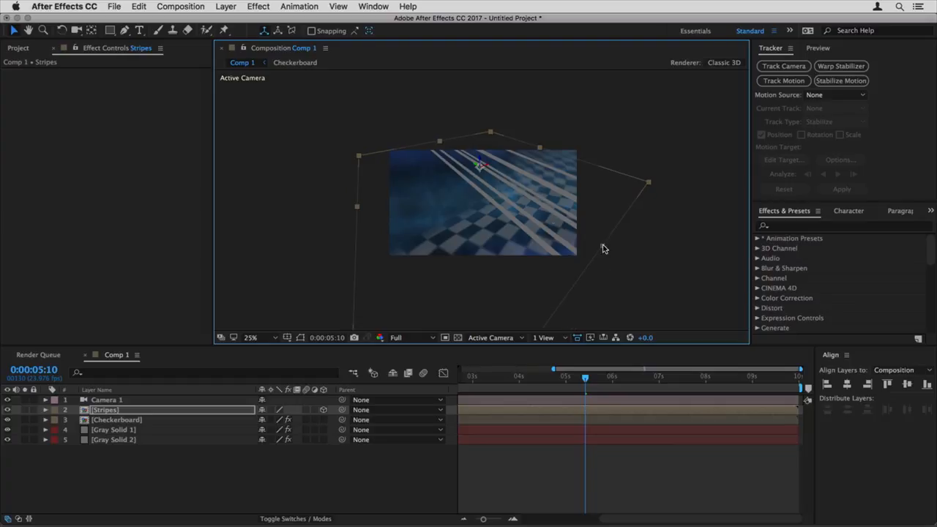
{"action": "left_click_drag", "start_coordinate": [539, 147], "coordinate": [544, 144]}
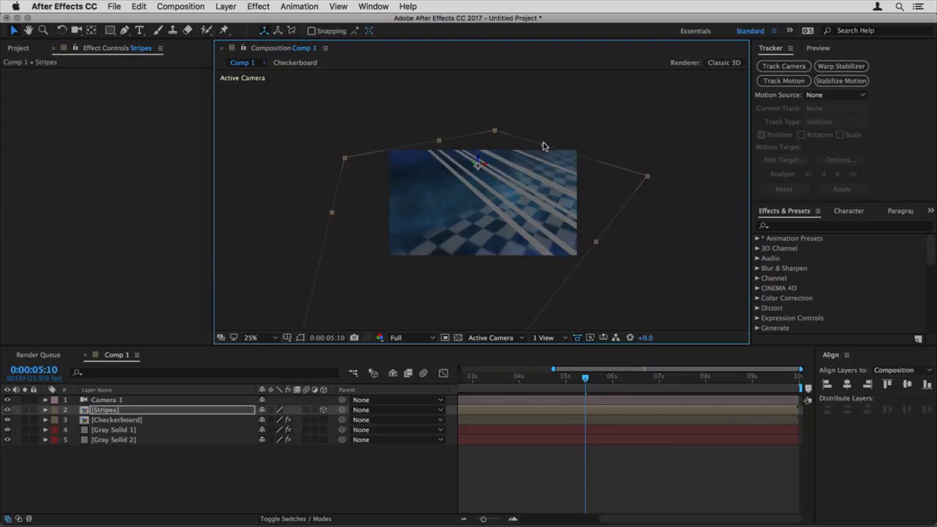
{"action": "left_click_drag", "start_coordinate": [483, 165], "coordinate": [516, 155]}
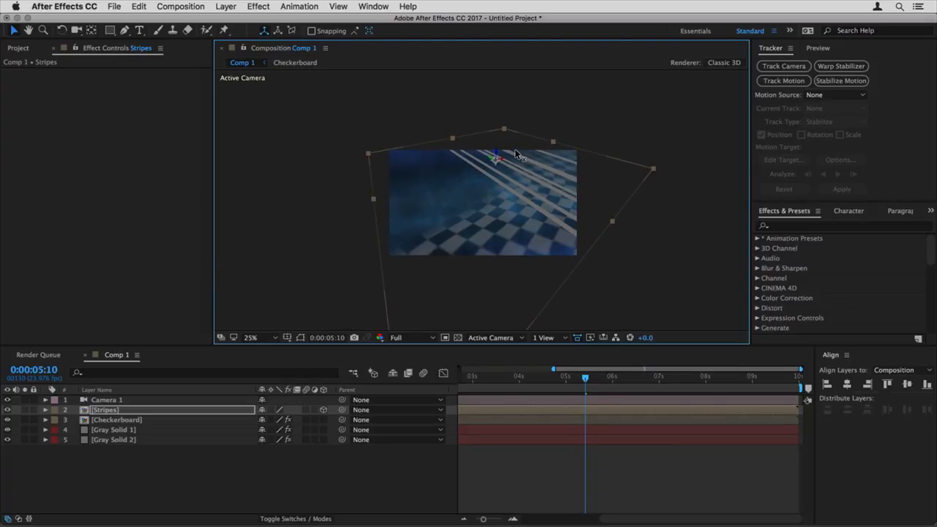
{"action": "key", "text": "space"}
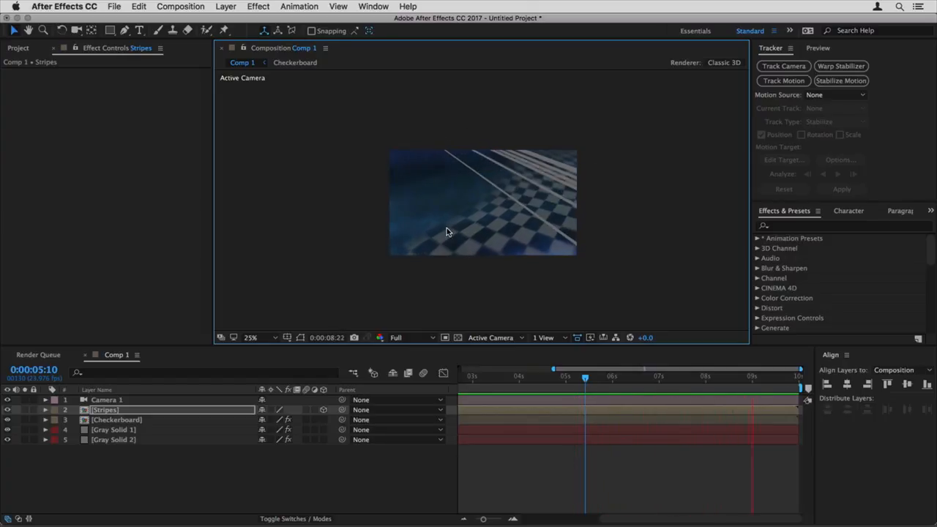
{"action": "key", "text": "space"}
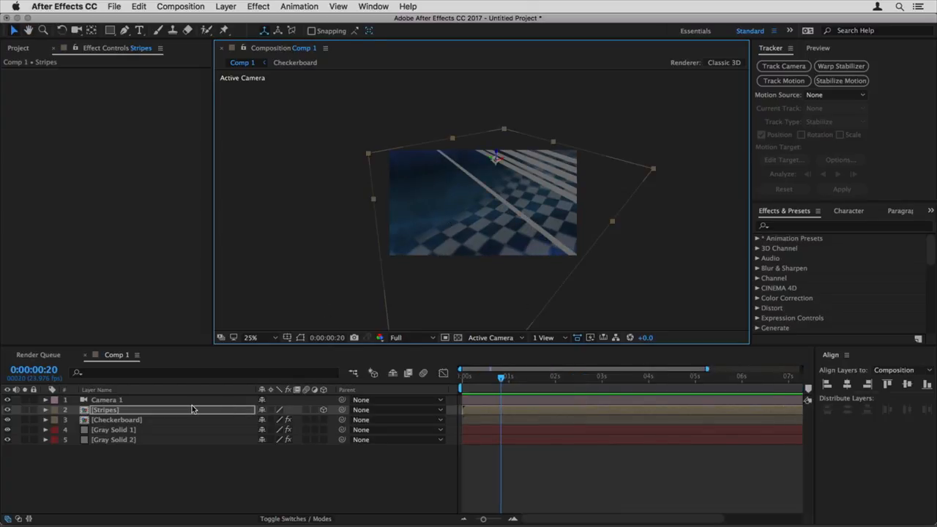
- Set the Stripes layer's Z Rotation to 180° and play back the animation
{"action": "key", "text": "r"}
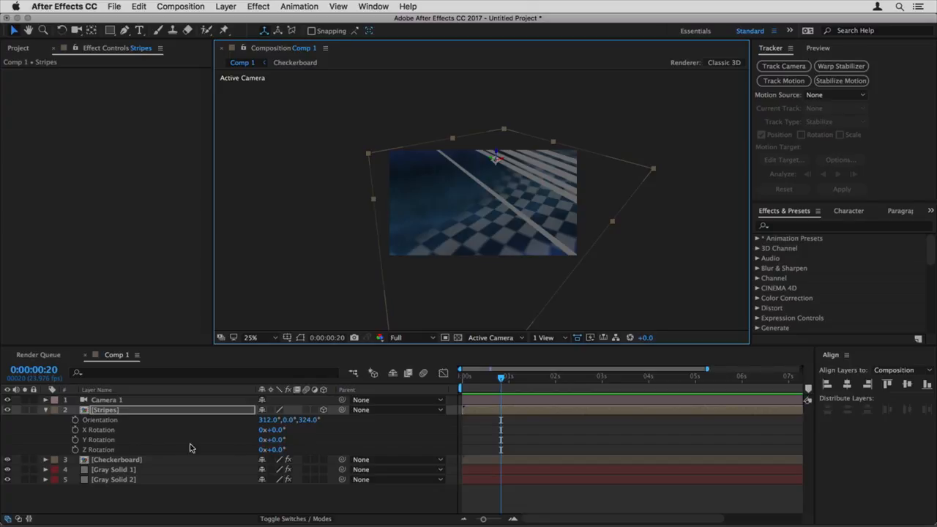
{"action": "left_click_drag", "start_coordinate": [270, 449], "coordinate": [322, 443]}
{"action": "left_click", "coordinate": [273, 450]}
{"action": "type", "text": "180"}
{"action": "key", "text": "Return"}
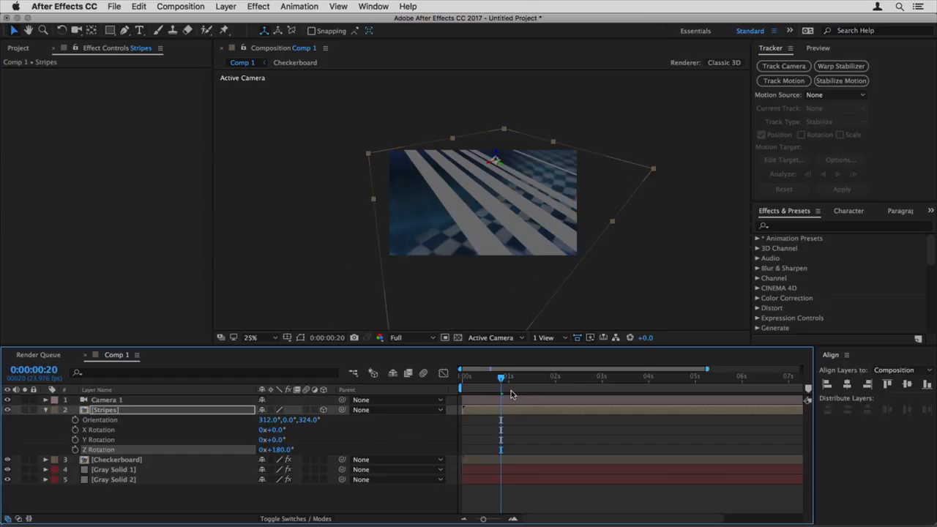
{"action": "key", "text": "space"}
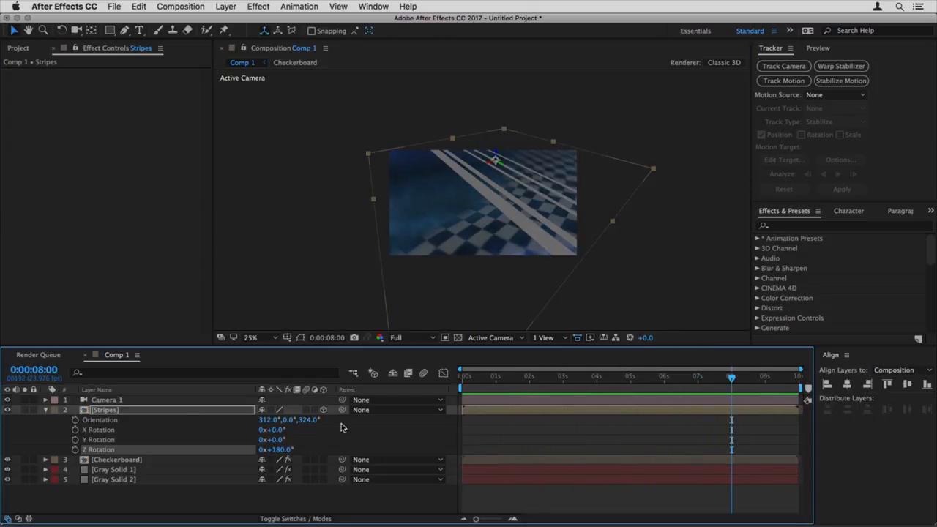
- Pre-compose Camera 1 and Stripes into a composition named "Stripes Angled" and open that composition
{"action": "left_click", "coordinate": [108, 400]}
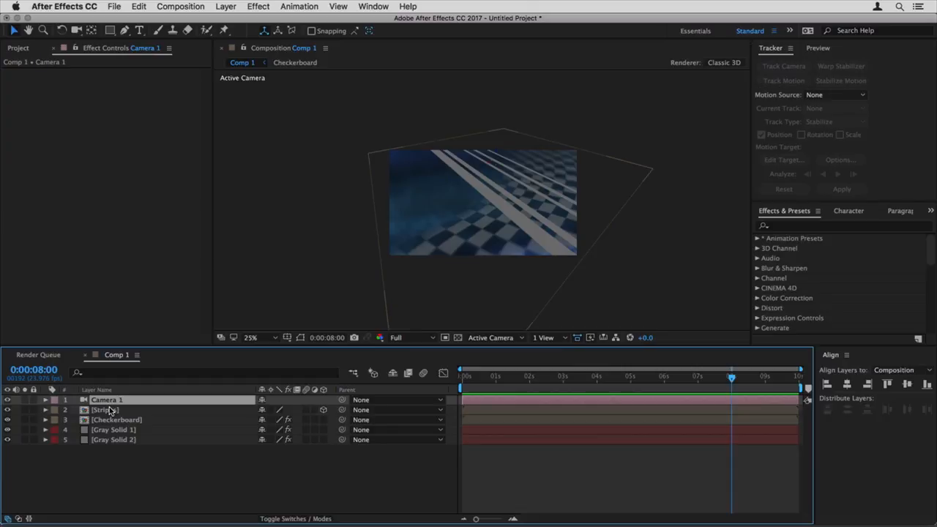
{"action": "left_click", "coordinate": [110, 410], "text": "shift"}
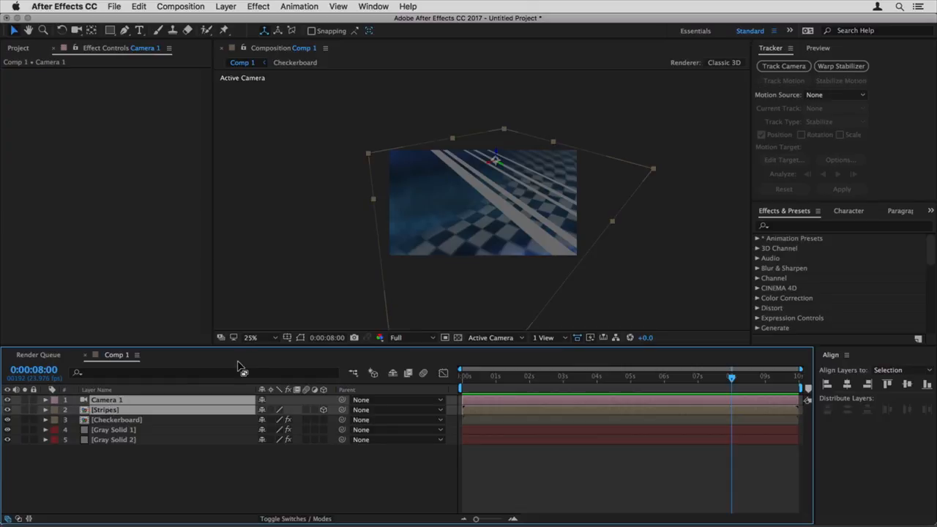
{"action": "key", "text": "super+shift+c"}
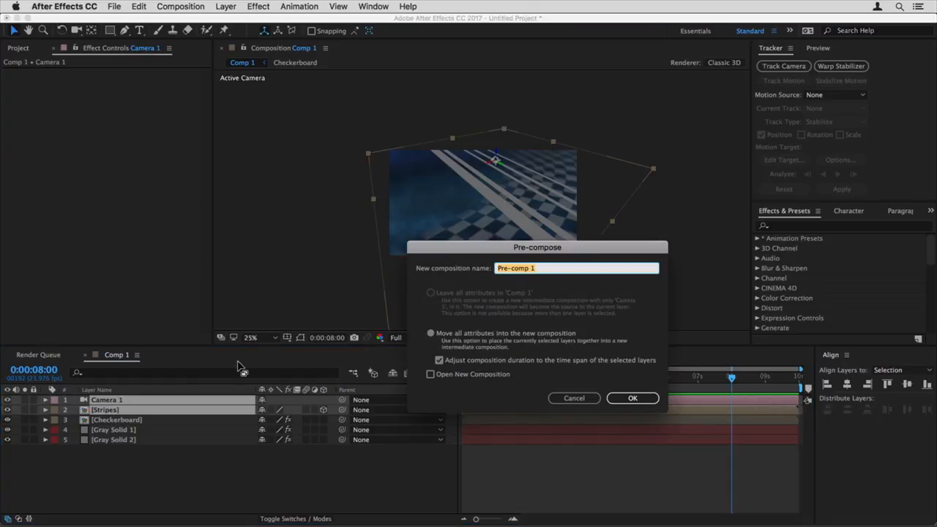
{"action": "type", "text": "Stripes Angled"}
{"action": "key", "text": "Return"}
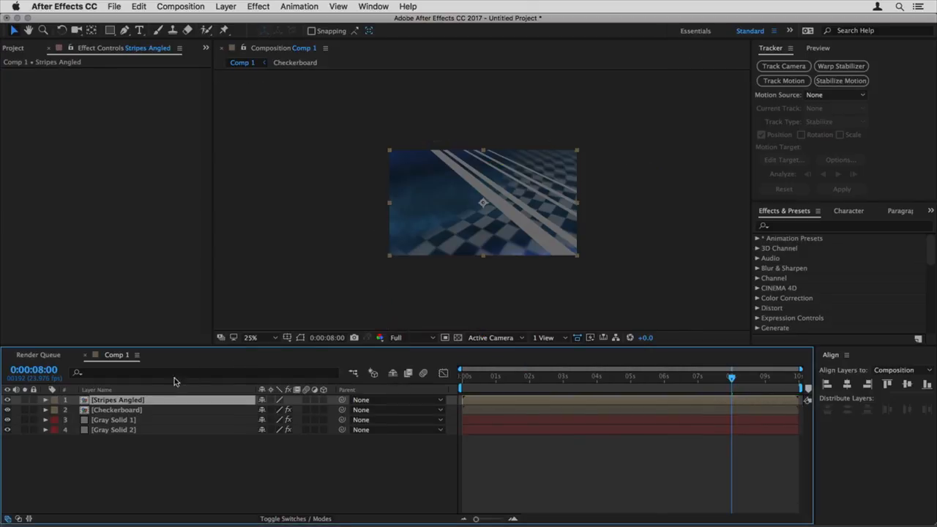
{"action": "double_click", "coordinate": [150, 401]}
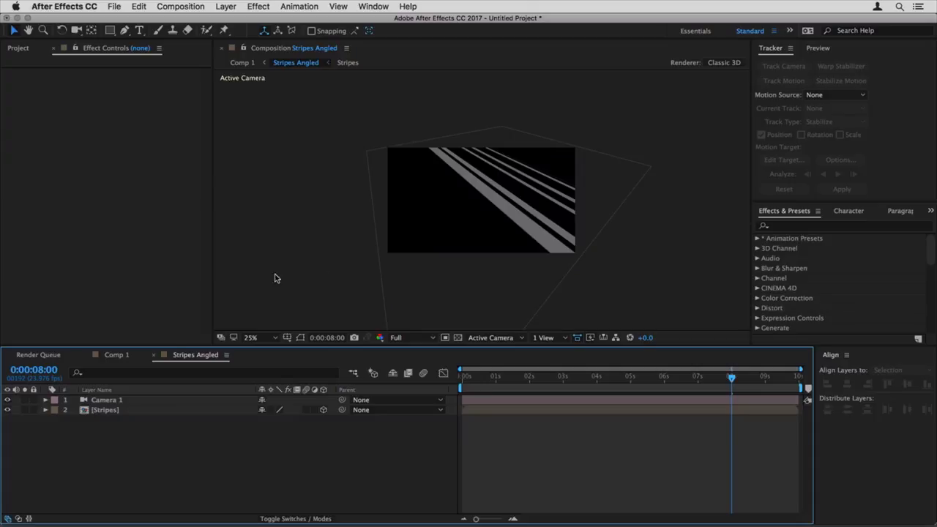
- Add a new adjustment layer above Camera 1 in the Stripes Angled composition
{"action": "left_click", "coordinate": [154, 354]}
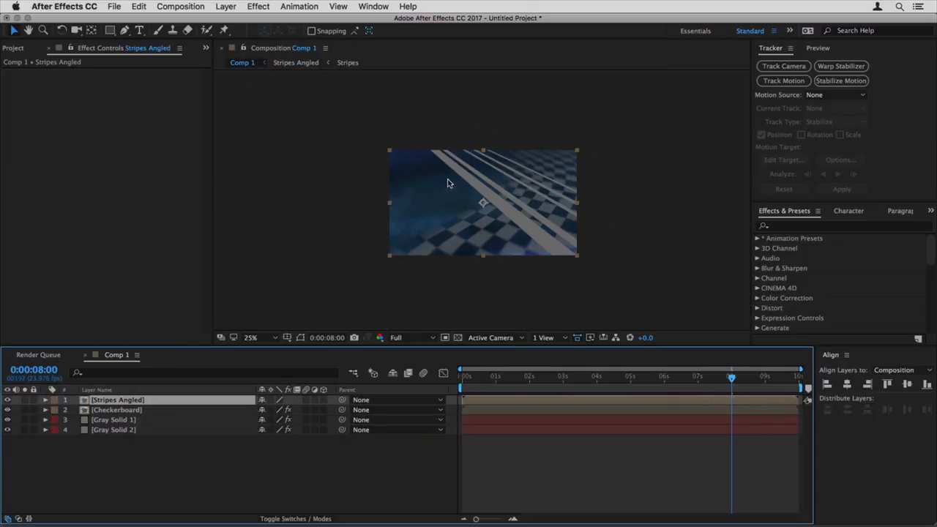
{"action": "double_click", "coordinate": [117, 401]}
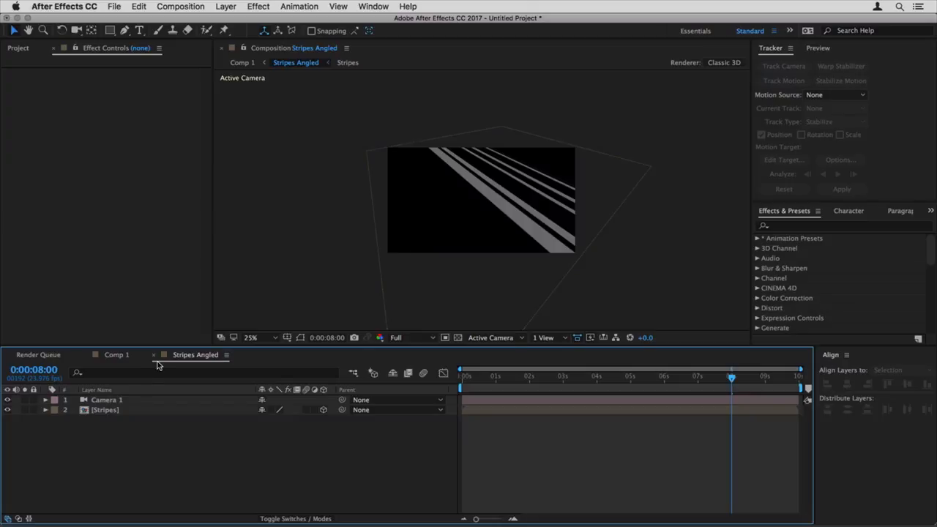
{"action": "left_click", "coordinate": [98, 400]}
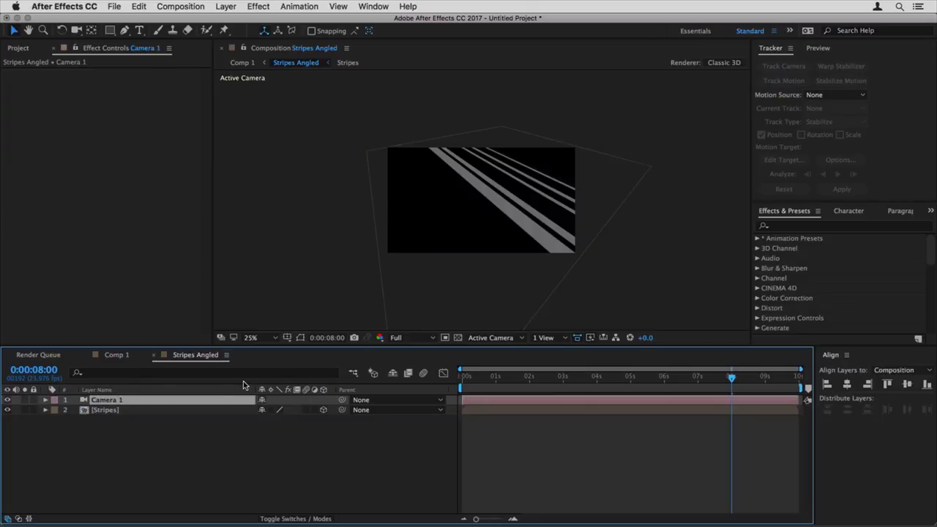
{"action": "key", "text": "super+alt+y"}
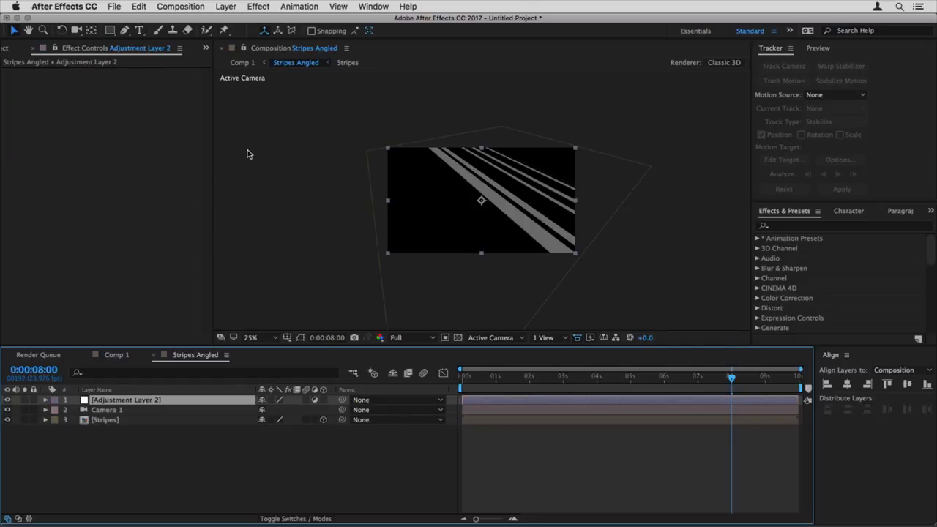
- Apply Box Blur to the new adjustment layer with a blur radius of 9 and Repeat Edge Pixels enabled
{"action": "key", "text": "ctrl+space"}
{"action": "key", "text": "2"}
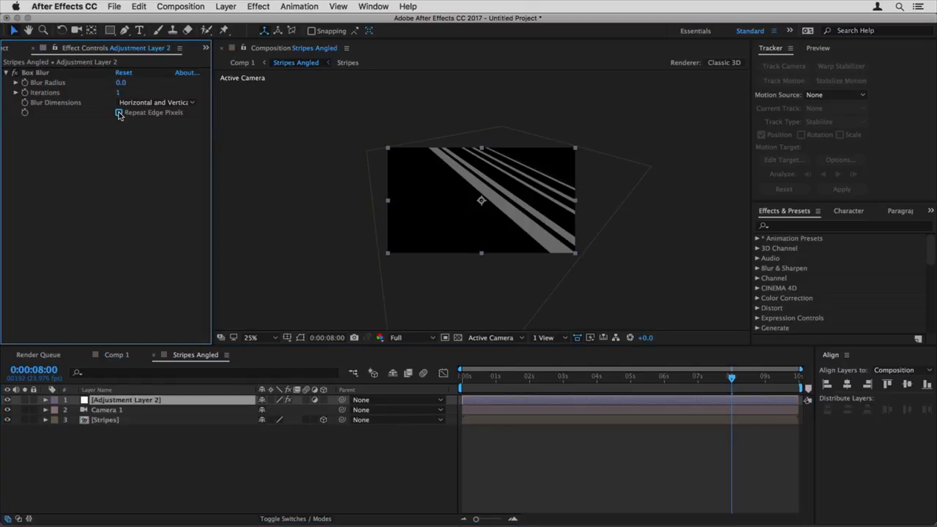
{"action": "left_click_drag", "start_coordinate": [121, 83], "coordinate": [170, 106]}
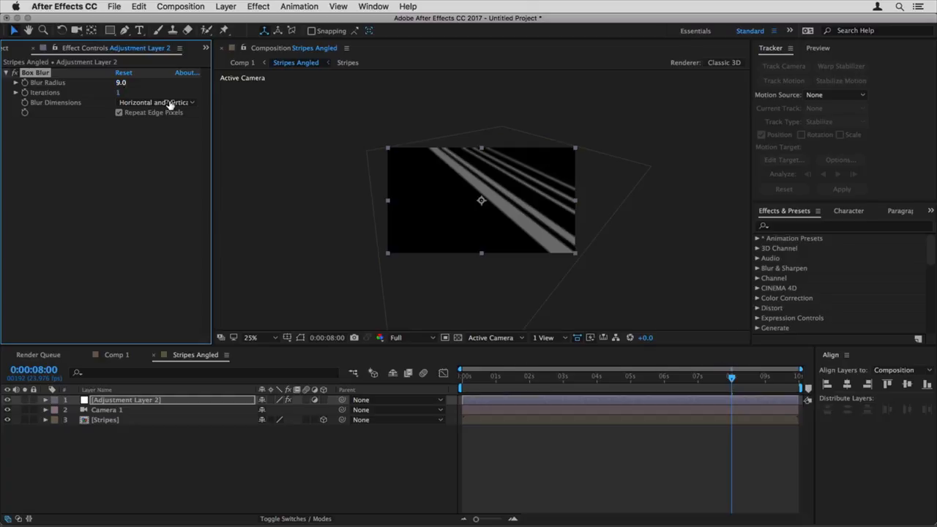
{"action": "key", "text": "period"}
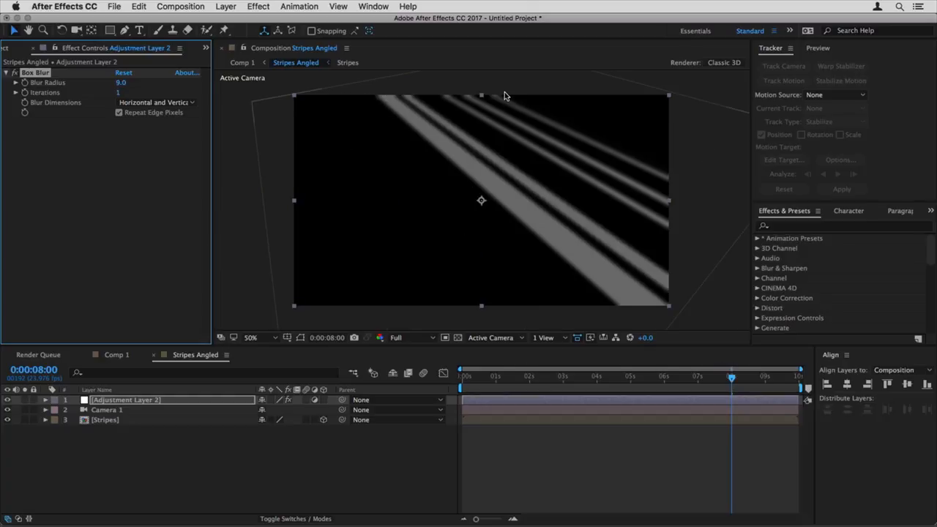
- Add a gray solid above the adjustment layer and resize it to the composition size, 1280 x 720 px
{"action": "left_click", "coordinate": [133, 402]}
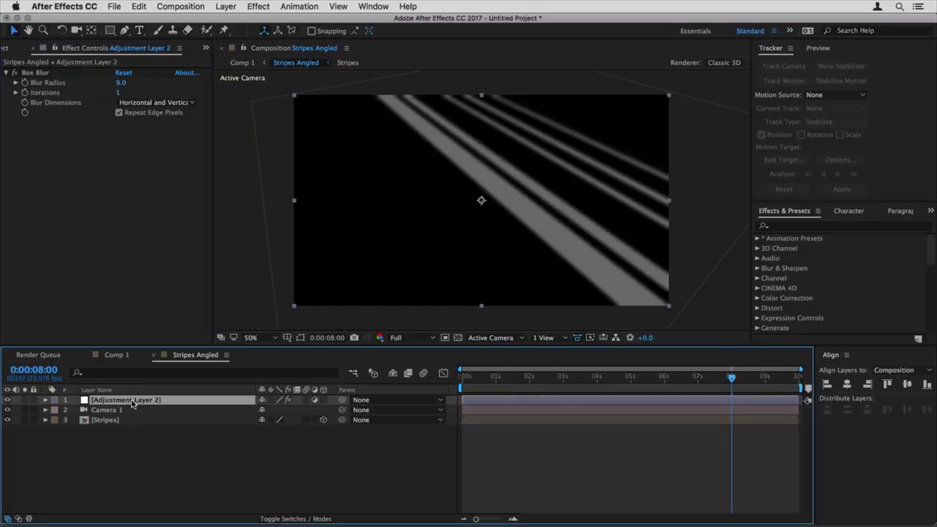
{"action": "key", "text": "ctrl+y"}
{"action": "key", "text": "Return"}
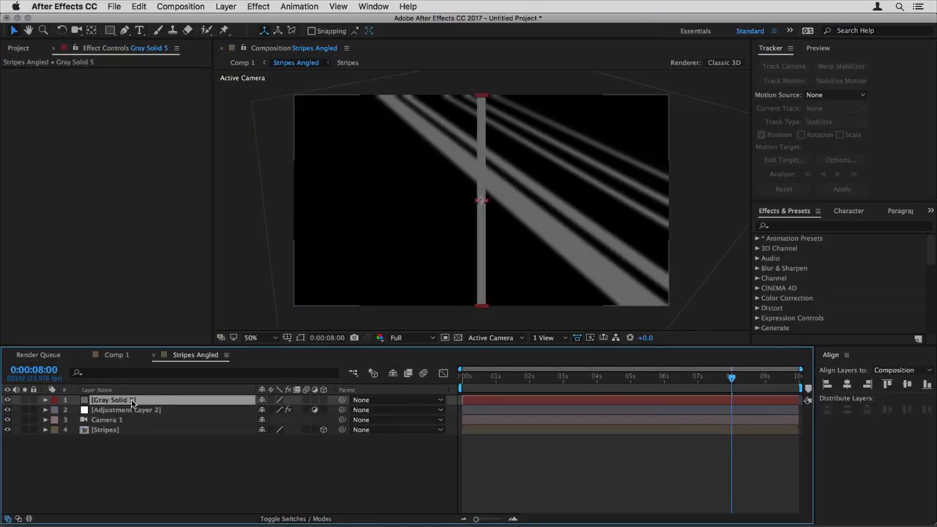
{"action": "key", "text": "ctrl+shift+y"}
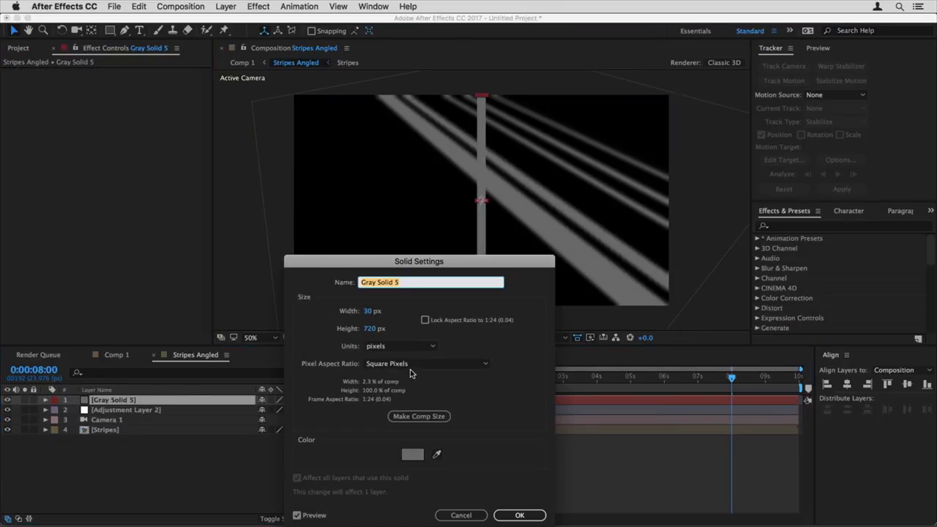
{"action": "left_click", "coordinate": [410, 416]}
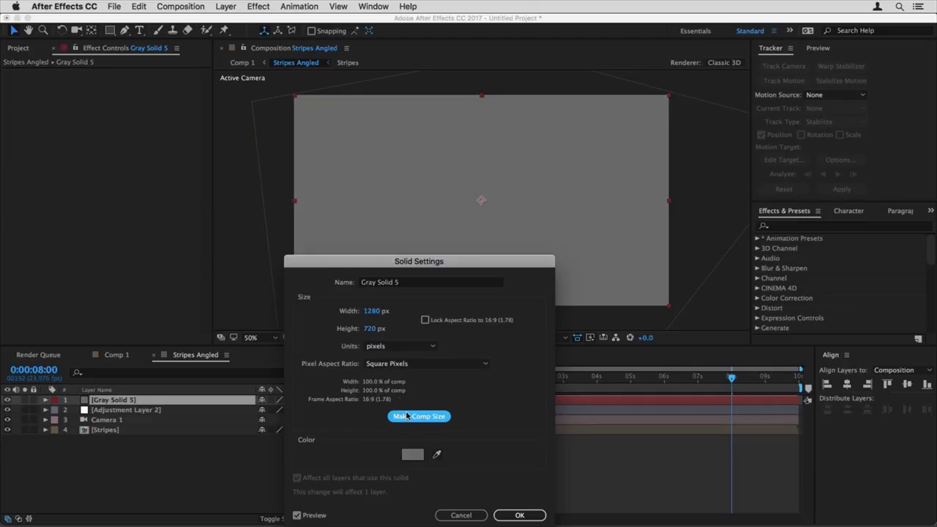
{"action": "left_click", "coordinate": [523, 516]}
- Add a full-frame rectangular mask to the gray solid with an 84-pixel feather and -39-pixel expansion
{"action": "double_click", "coordinate": [109, 30]}
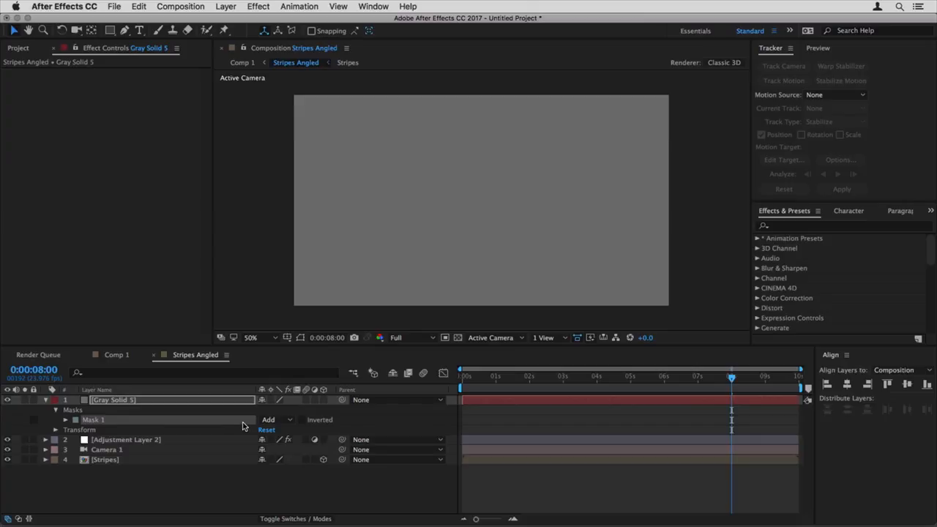
{"action": "key", "text": "m"}
{"action": "key", "text": "m"}
{"action": "left_click_drag", "start_coordinate": [268, 449], "coordinate": [234, 448]}
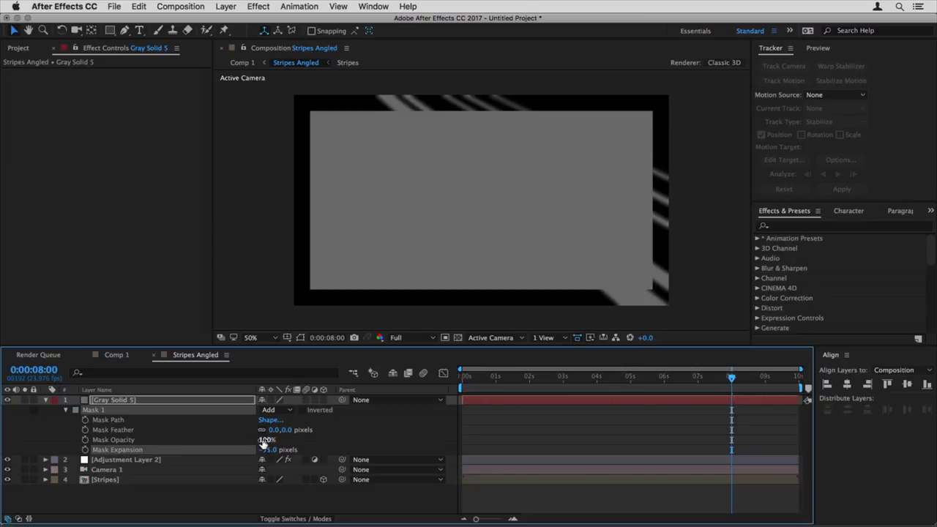
{"action": "left_click_drag", "start_coordinate": [274, 429], "coordinate": [313, 425]}
{"action": "left_click_drag", "start_coordinate": [269, 449], "coordinate": [281, 450]}
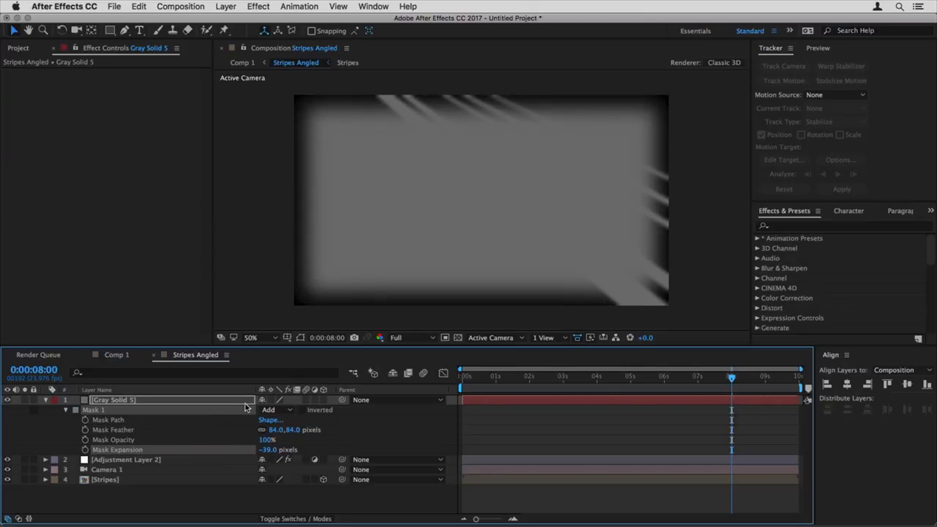
- Set the gray solid's blending mode to Stencil Alpha and its mask expansion to -50 pixels
{"action": "key", "text": "F4"}
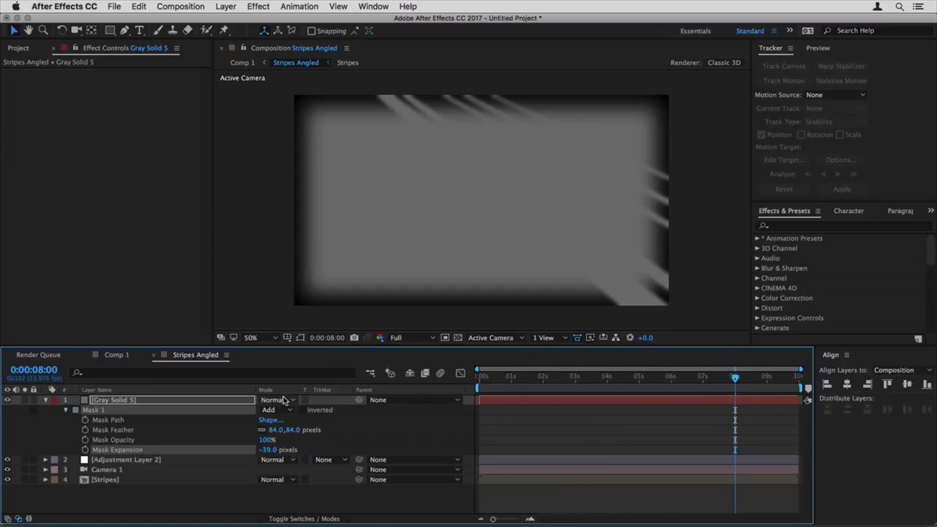
{"action": "left_click", "coordinate": [284, 401]}
{"action": "left_click", "coordinate": [298, 450]}
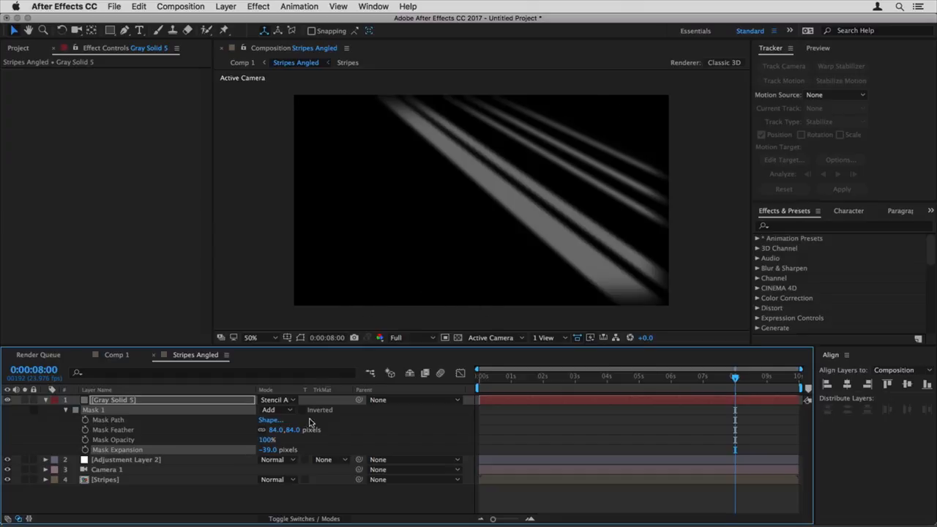
{"action": "left_click_drag", "start_coordinate": [269, 449], "coordinate": [263, 449]}
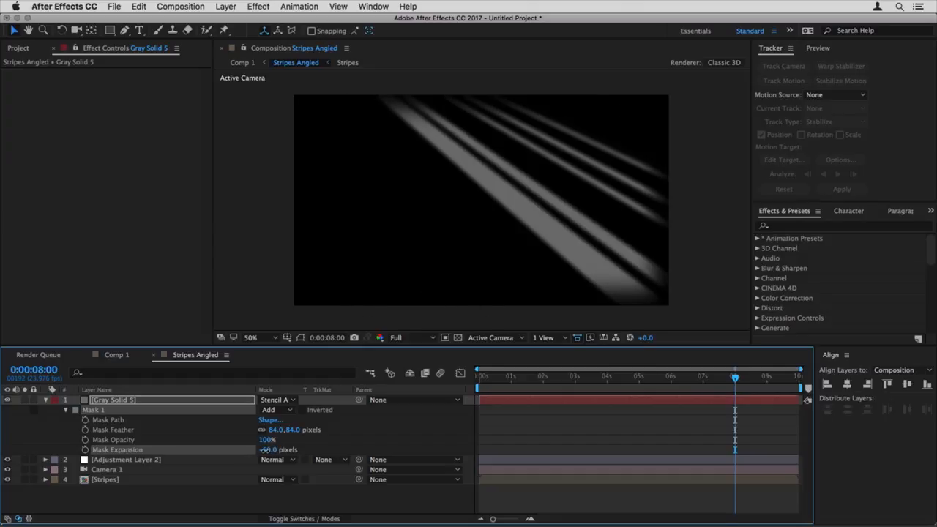
{"action": "left_click", "coordinate": [105, 402]}
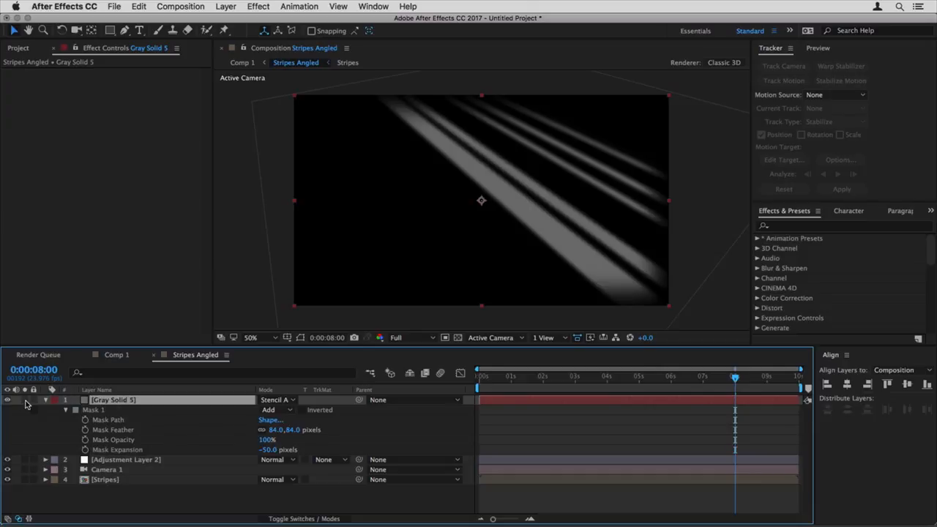
{"action": "left_click", "coordinate": [45, 400]}
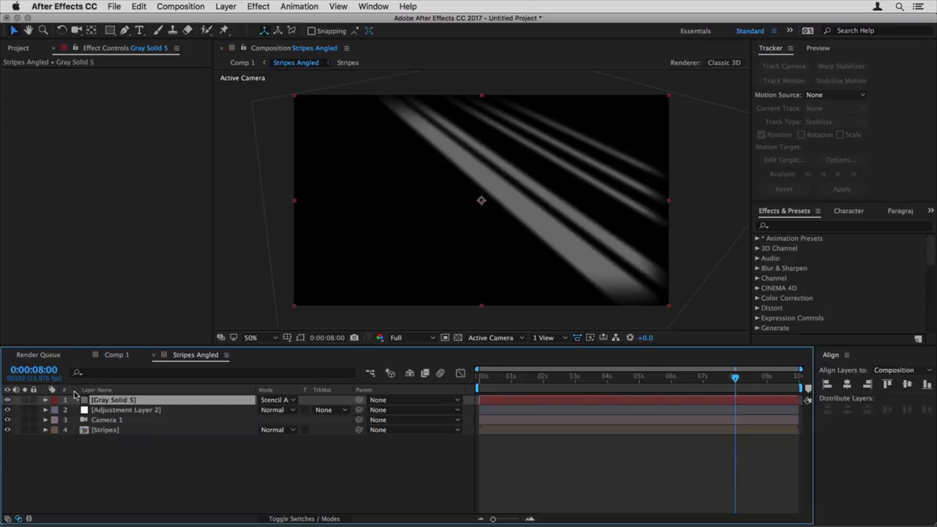
- Add an adjustment layer directly beneath Stripes Angled in Comp 1 and set its track matte to Alpha Matte "[Stripes Angled]"
{"action": "left_click", "coordinate": [153, 355]}
{"action": "key", "text": "super+alt+y"}
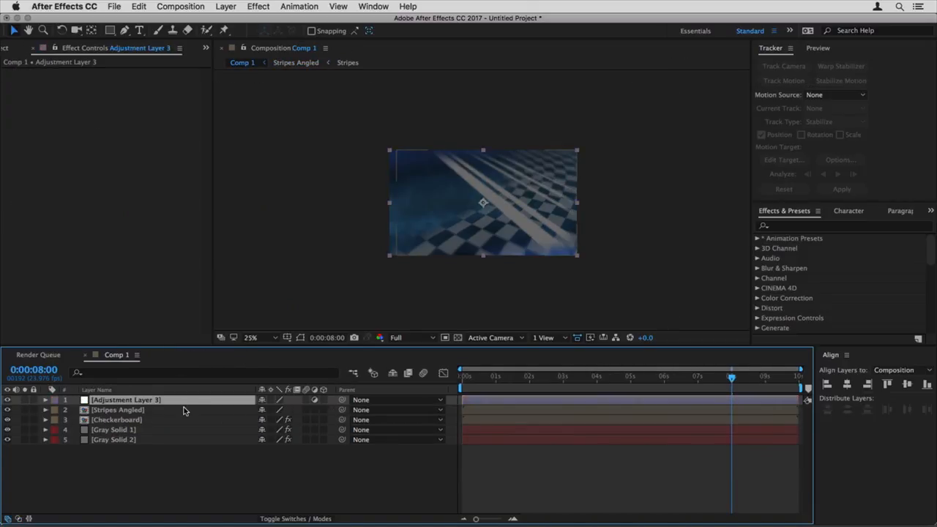
{"action": "left_click_drag", "start_coordinate": [183, 414], "coordinate": [183, 415]}
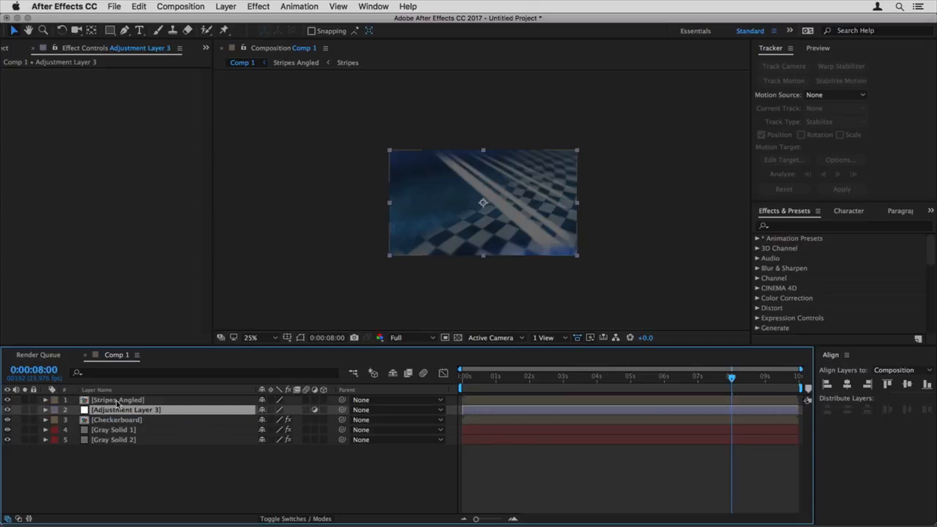
{"action": "key", "text": "F4"}
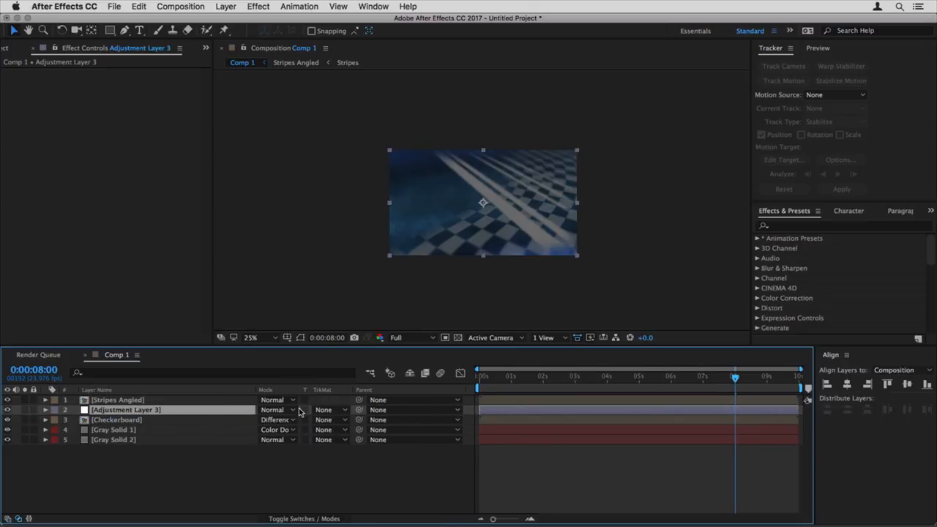
{"action": "left_click", "coordinate": [327, 409]}
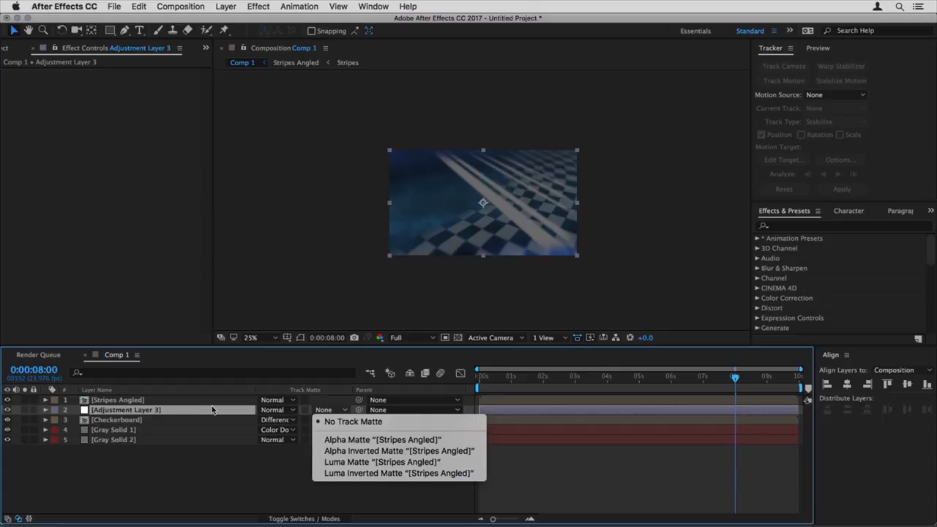
{"action": "left_click", "coordinate": [351, 440]}
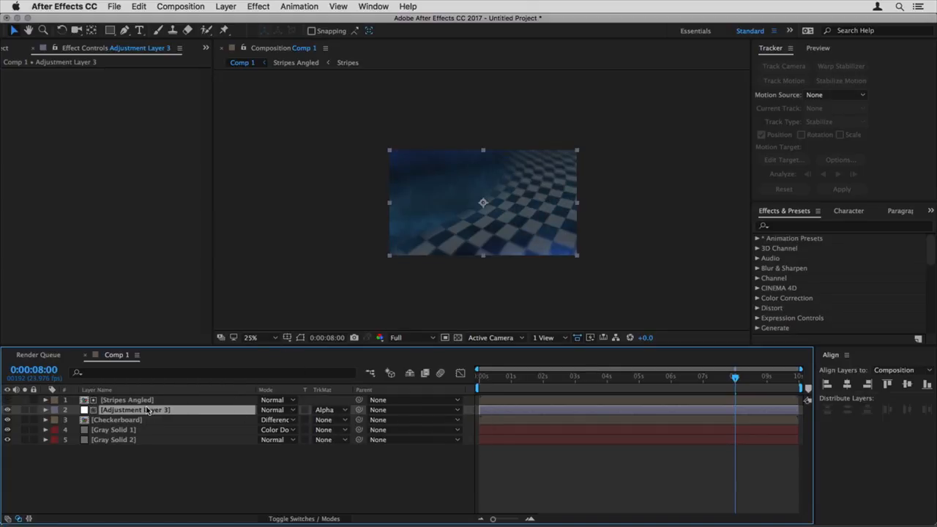
- Apply the Displacement Map effect to the matted adjustment layer, using Stripes Angled as the displacement map layer
{"action": "key", "text": "ctrl+space"}
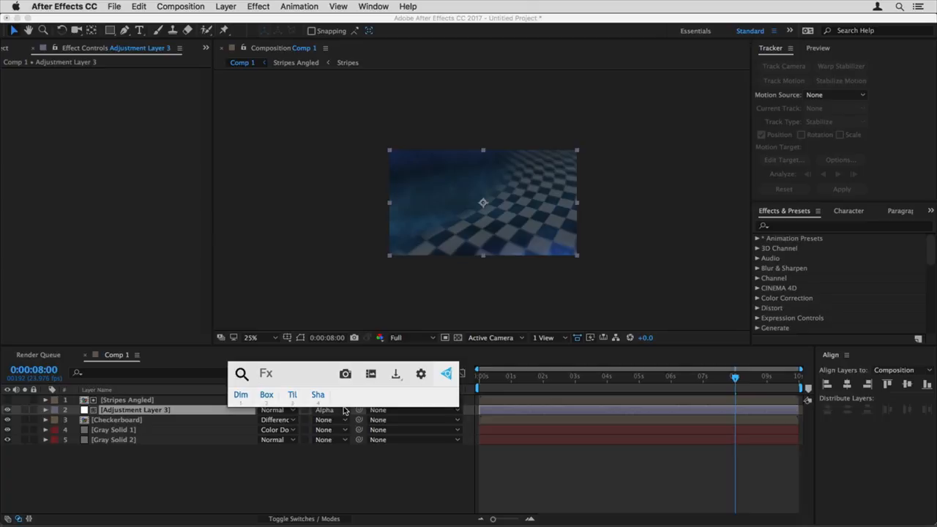
{"action": "type", "text": "displa"}
{"action": "key", "text": "Return"}
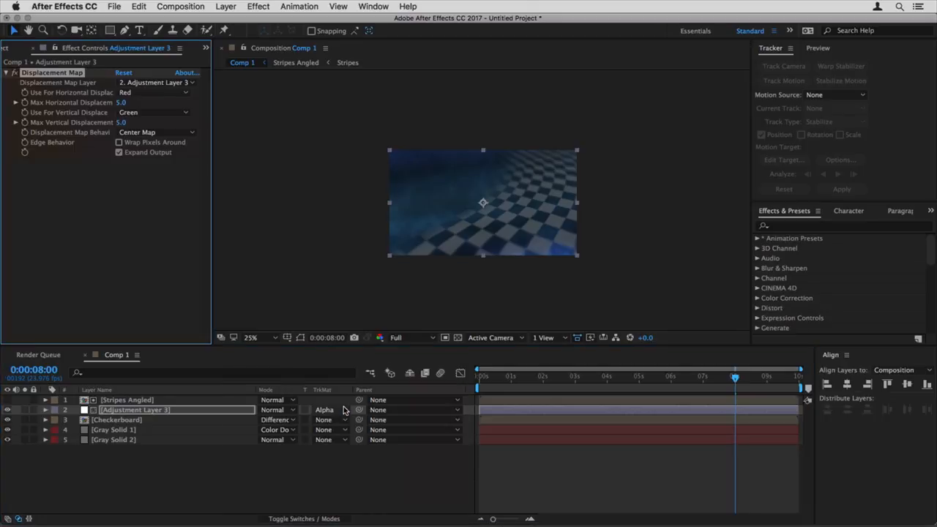
{"action": "left_click", "coordinate": [148, 84]}
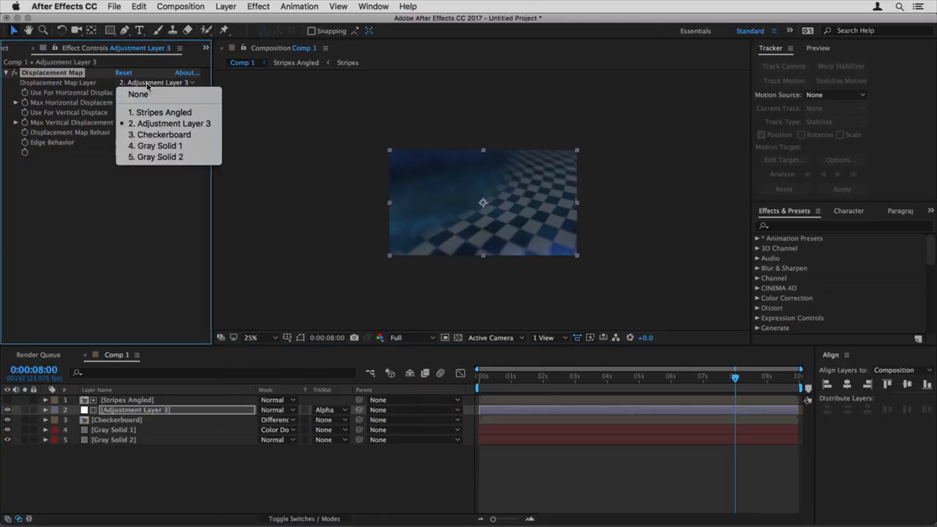
{"action": "left_click", "coordinate": [153, 112]}
- Use Alpha for both horizontal and vertical displacement, and set both maximum displacement values to 10
{"action": "left_click", "coordinate": [140, 93]}
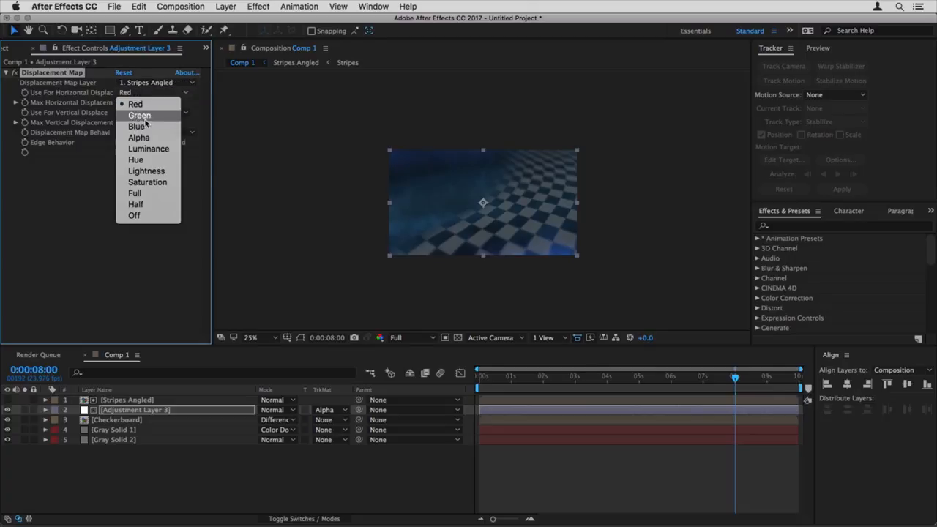
{"action": "left_click", "coordinate": [146, 139]}
{"action": "left_click", "coordinate": [144, 112]}
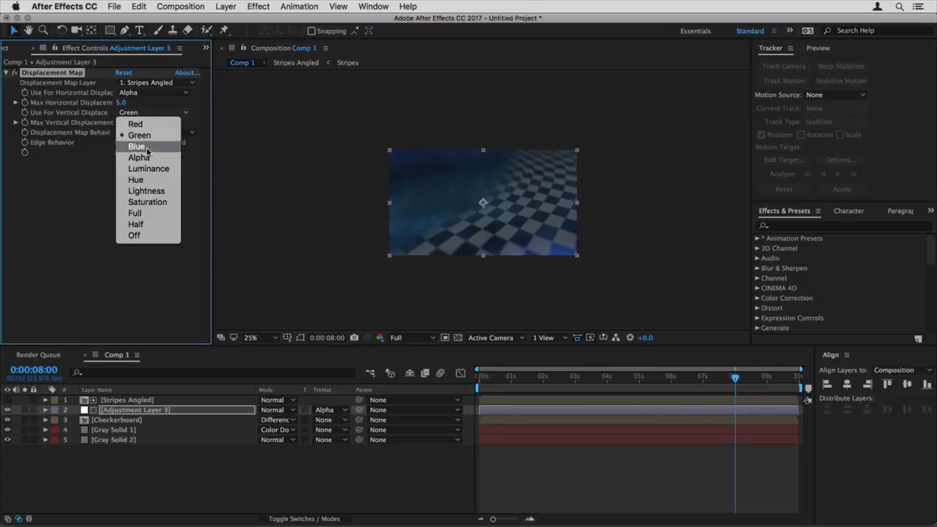
{"action": "left_click", "coordinate": [147, 156]}
{"action": "left_click", "coordinate": [122, 102]}
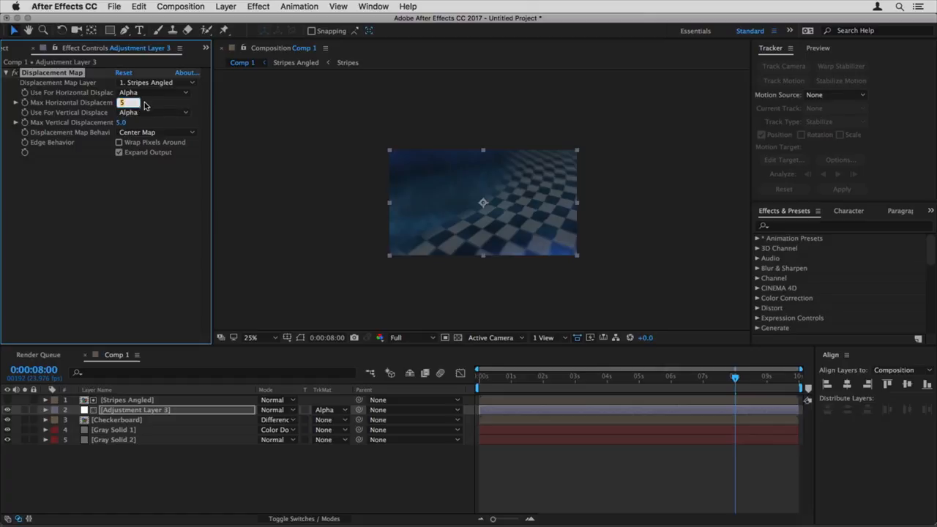
{"action": "key", "text": "Tab"}
{"action": "type", "text": "10"}
{"action": "key", "text": "Return"}
{"action": "scroll", "coordinate": [569, 205], "scroll_direction": "up", "scroll_amount": 3}
{"action": "scroll", "coordinate": [560, 212], "scroll_direction": "down", "scroll_amount": 1}
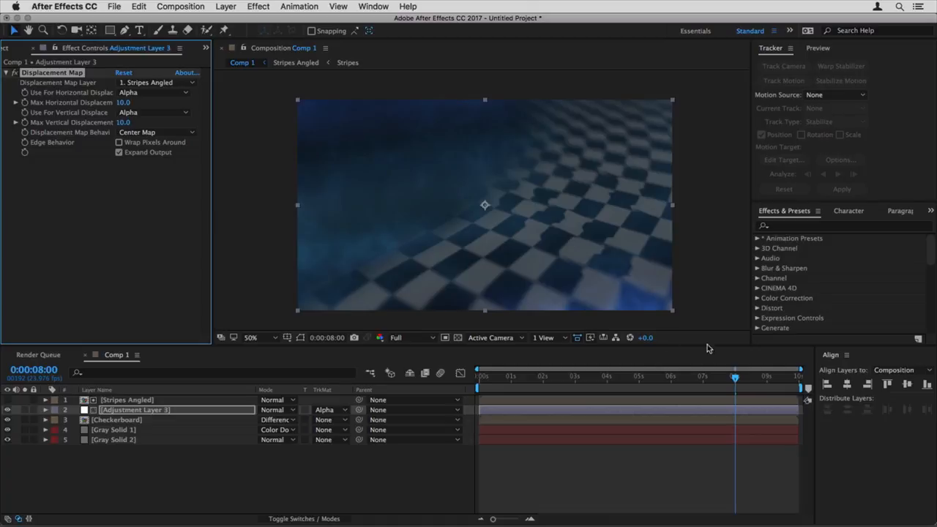
- Apply Curves to the matted adjustment layer, raise the RGB curve's midpoint slightly to brighten the stripes, and preview the animation
{"action": "left_click_drag", "start_coordinate": [734, 377], "coordinate": [690, 380]}
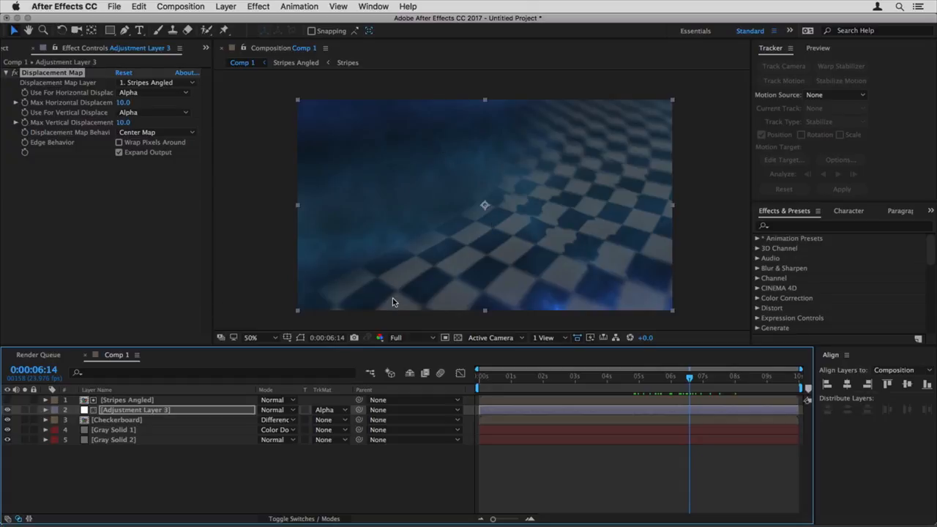
{"action": "key", "text": "ctrl+space"}
{"action": "key", "text": "Escape"}
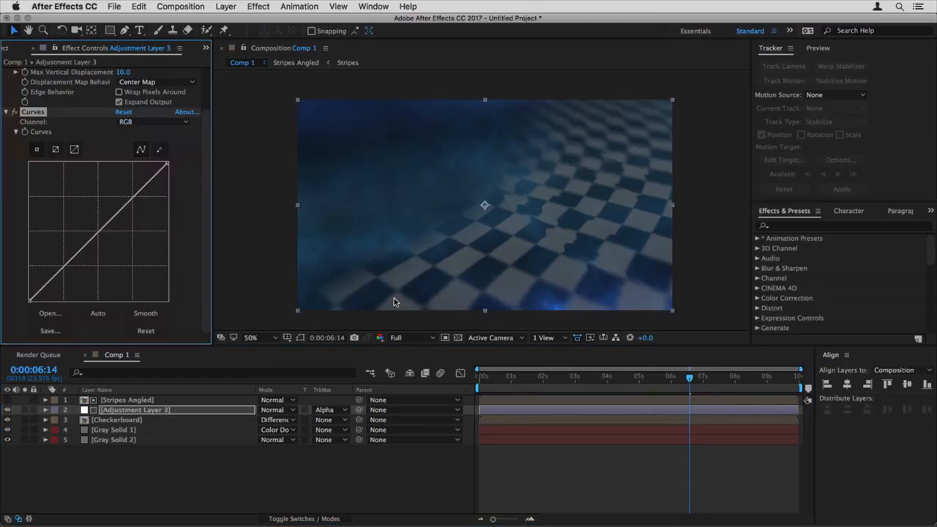
{"action": "left_click_drag", "start_coordinate": [100, 230], "coordinate": [93, 229]}
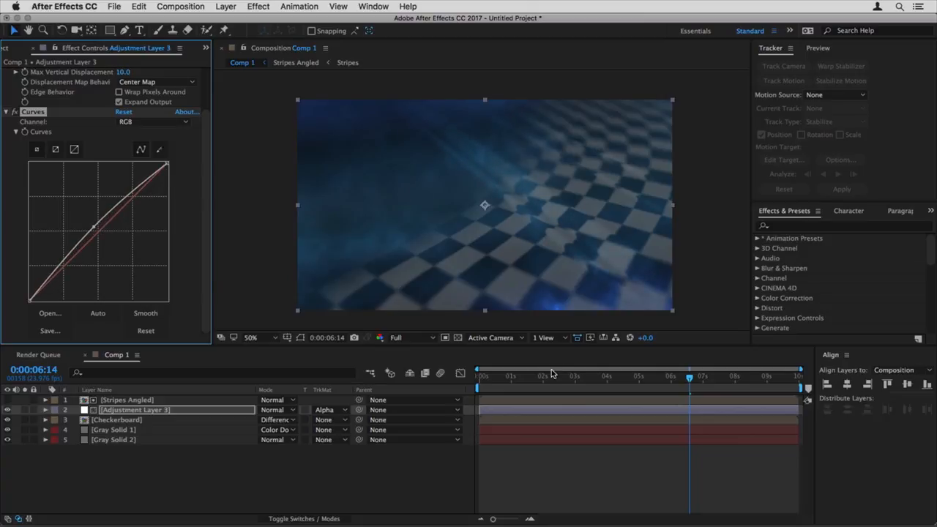
{"action": "left_click_drag", "start_coordinate": [498, 378], "coordinate": [573, 378]}
{"action": "key", "text": "space"}
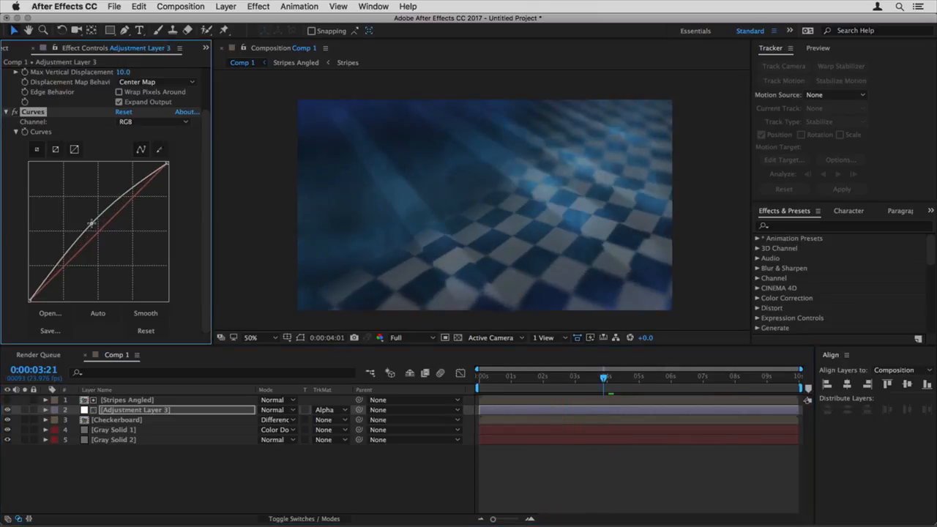
- Fine-tune the RGB curve's midpoint on the matted adjustment layer slightly upward and play the background animation
{"action": "left_click_drag", "start_coordinate": [95, 230], "coordinate": [93, 227]}
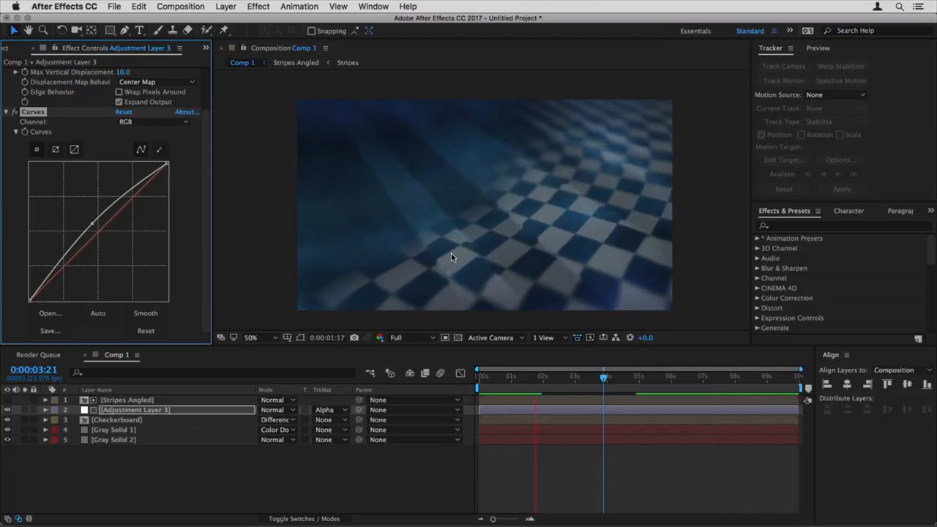
{"action": "key", "text": "space"}
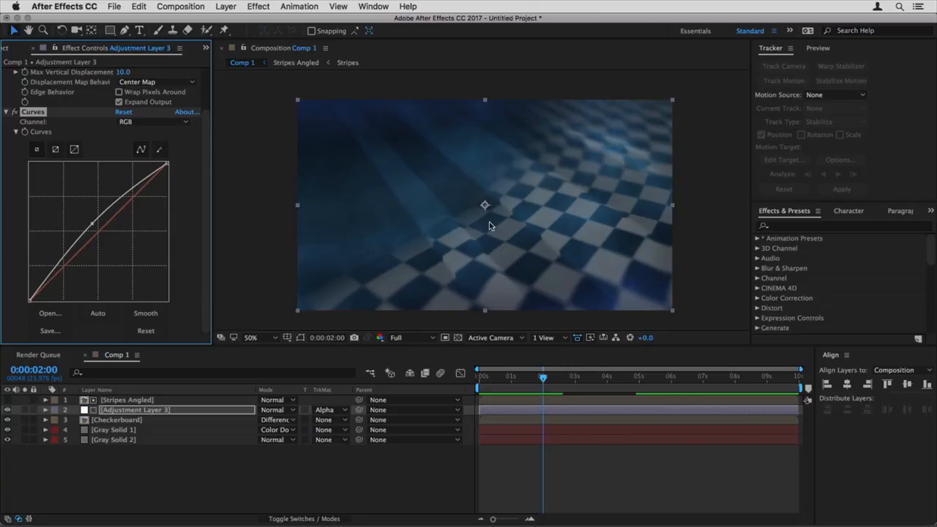
{"action": "left_click_drag", "start_coordinate": [532, 224], "coordinate": [533, 231]}
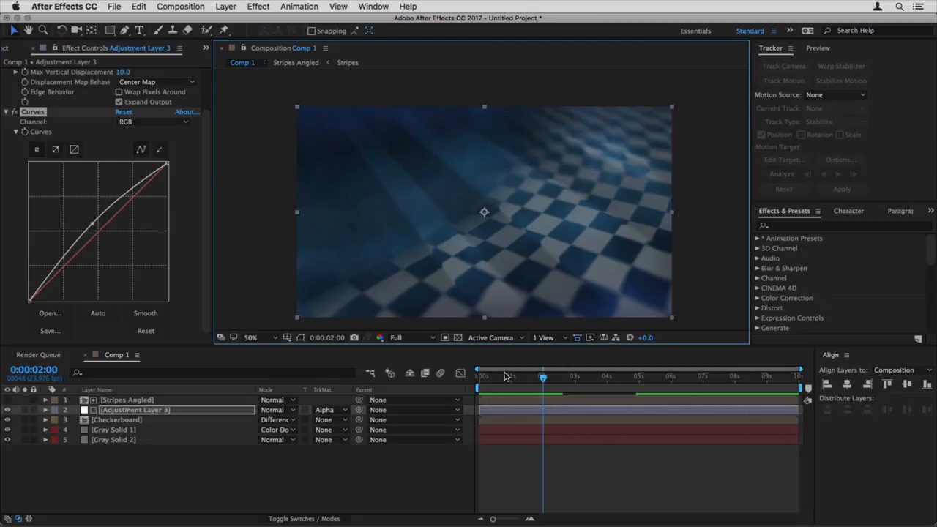
{"action": "key", "text": "space"}
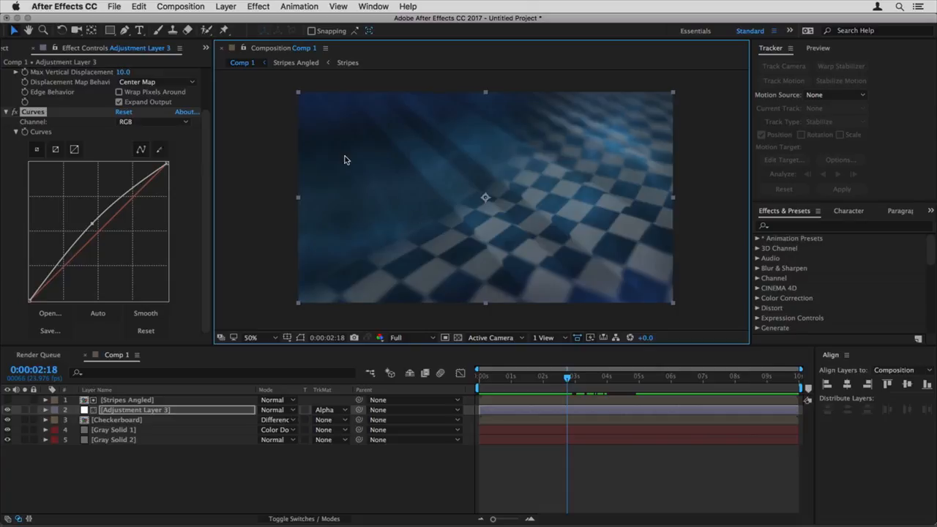
- Create a new composition with a width and height of 1920 px
{"action": "left_click", "coordinate": [6, 48]}
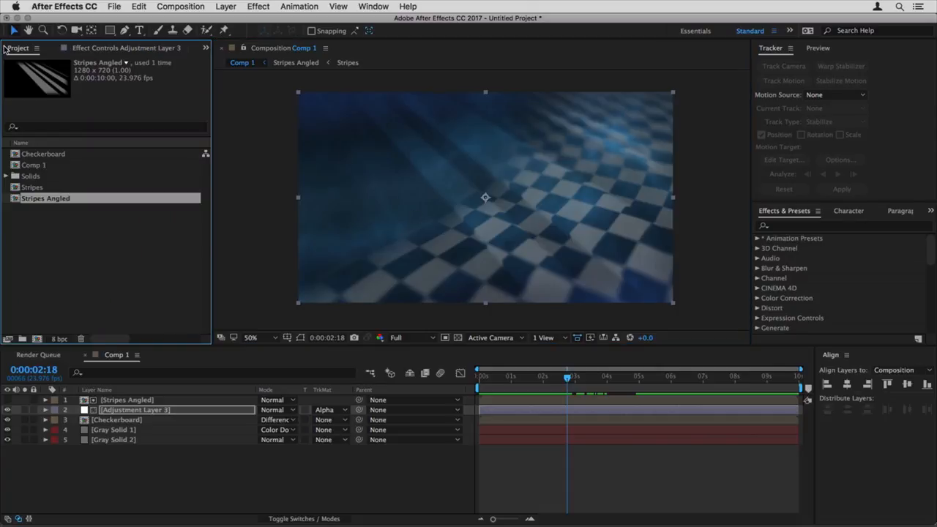
{"action": "left_click", "coordinate": [37, 340]}
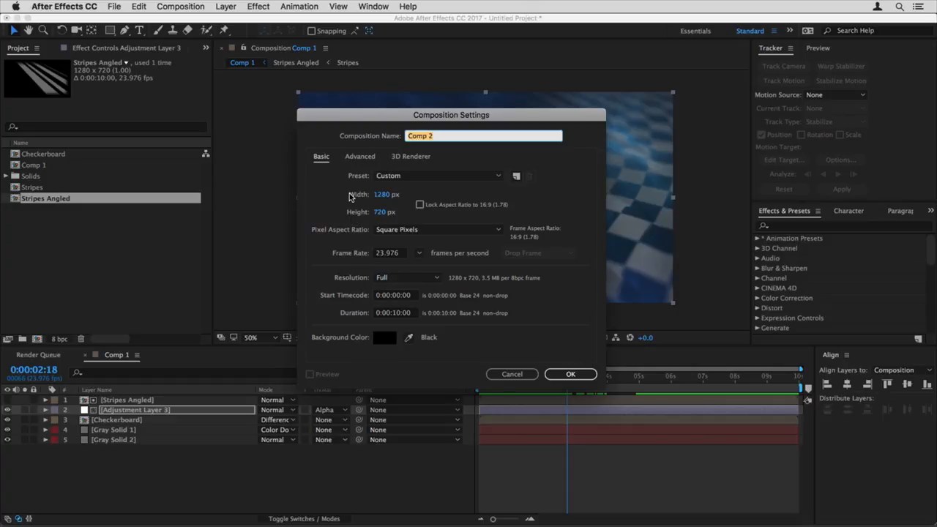
{"action": "left_click", "coordinate": [381, 195]}
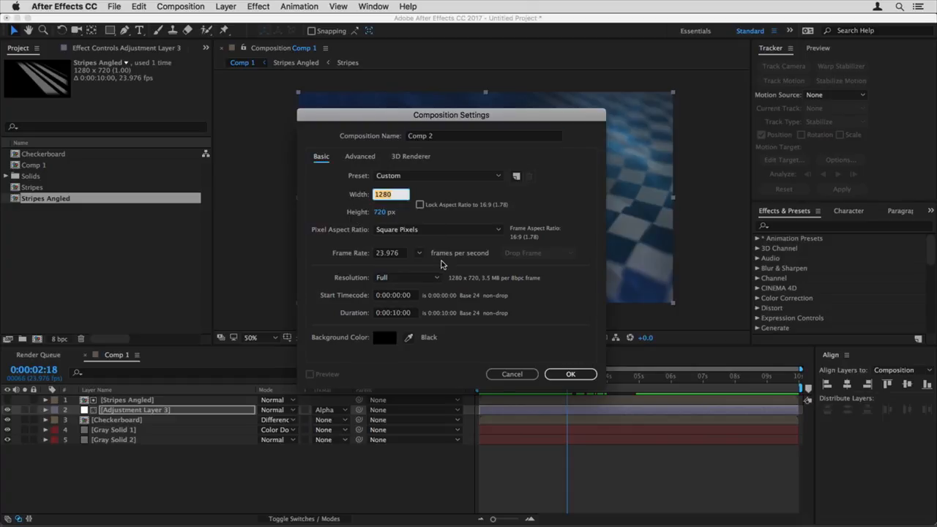
{"action": "type", "text": "1920"}
{"action": "key", "text": "Tab"}
{"action": "type", "text": "1920"}
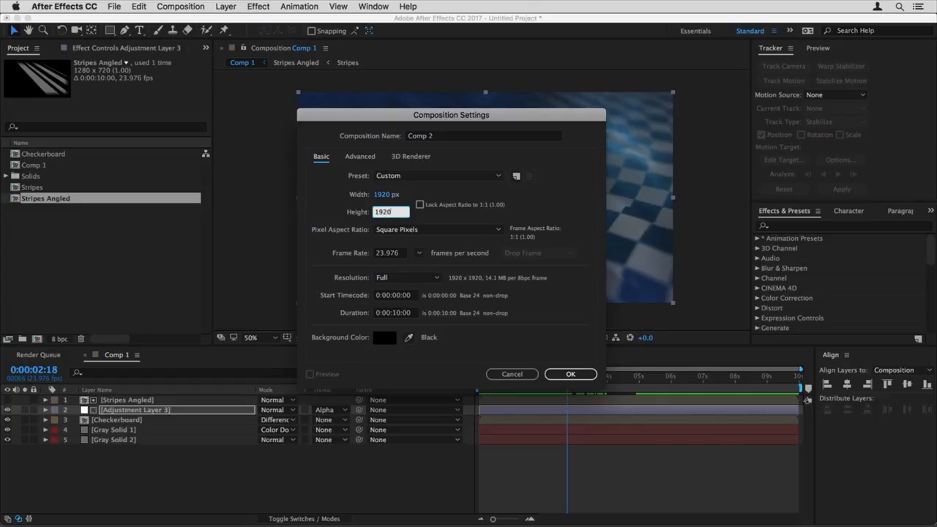
{"action": "key", "text": "Return"}
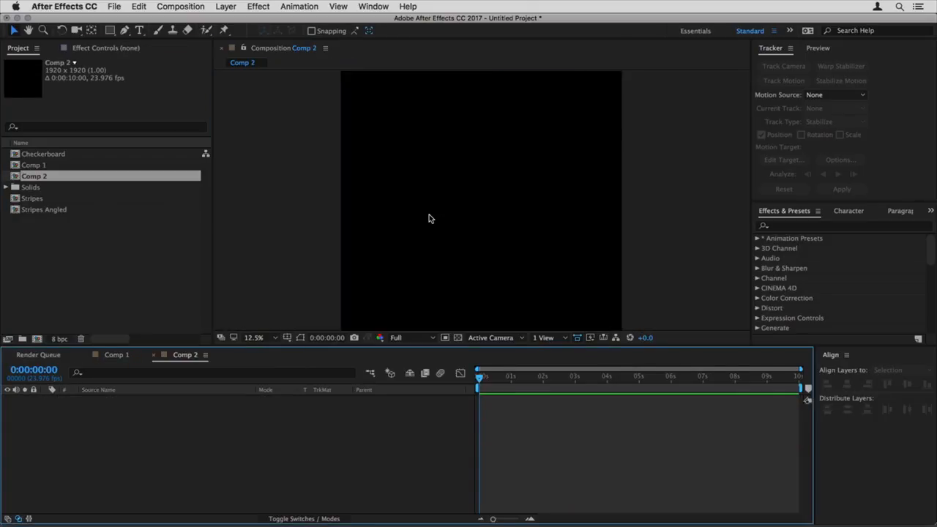
- Add a gray solid filling the square composition and apply the Fractal Noise effect to it
{"action": "key", "text": "period"}
{"action": "key", "text": "comma"}
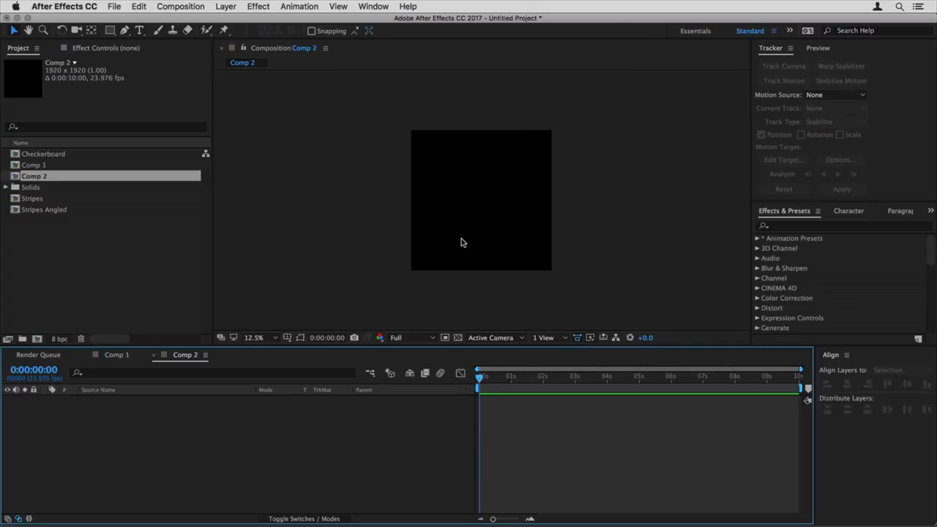
{"action": "key", "text": "super+y"}
{"action": "key", "text": "Return"}
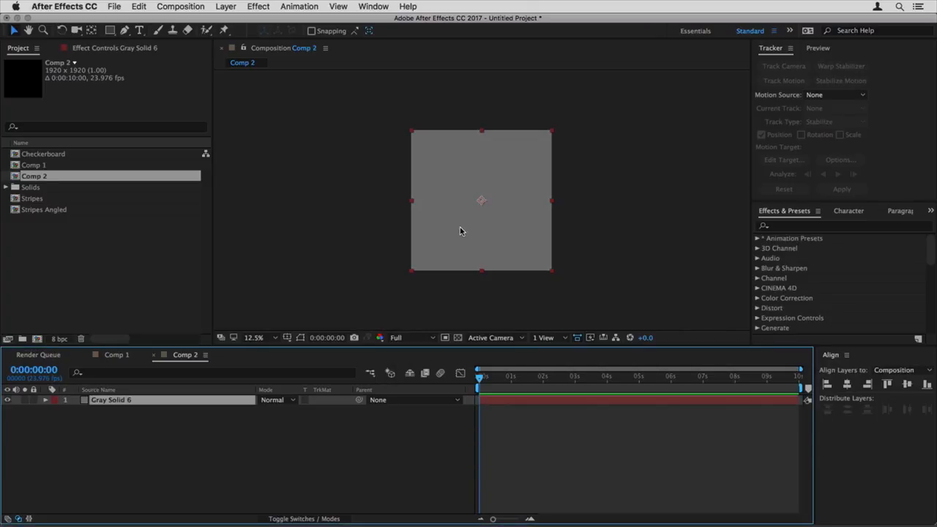
{"action": "key", "text": "ctrl+space"}
{"action": "type", "text": "fract"}
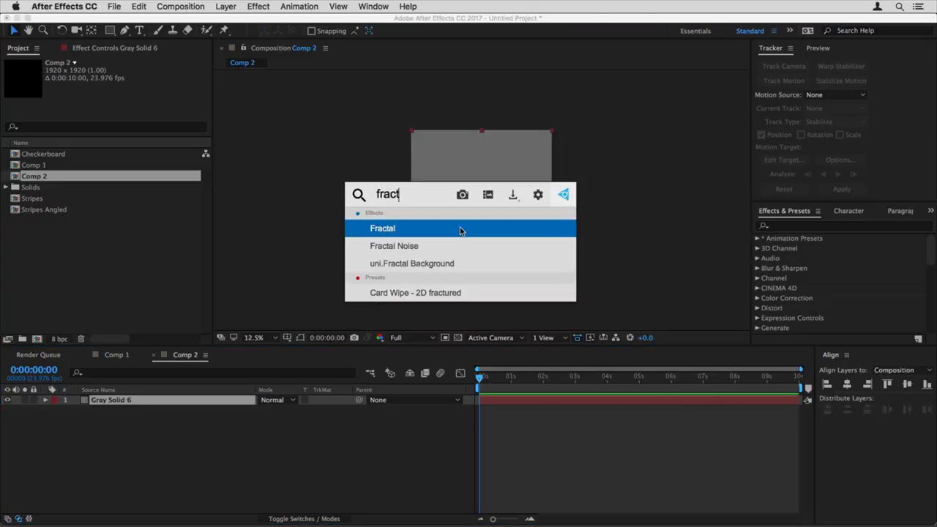
{"action": "key", "text": "Down"}
{"action": "key", "text": "Return"}
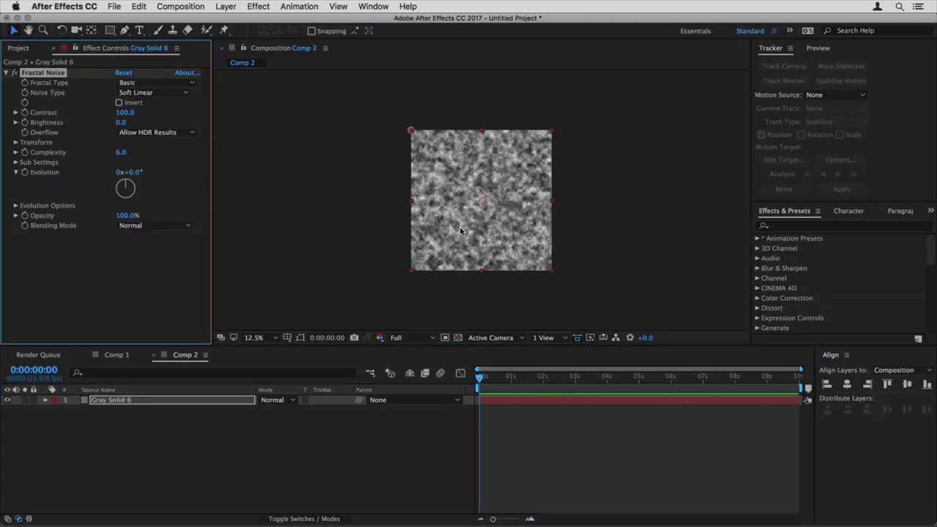
- Set the Fractal Noise noise type to Block and inspect the resulting pattern up close
{"action": "key", "text": "period"}
{"action": "left_click", "coordinate": [153, 92]}
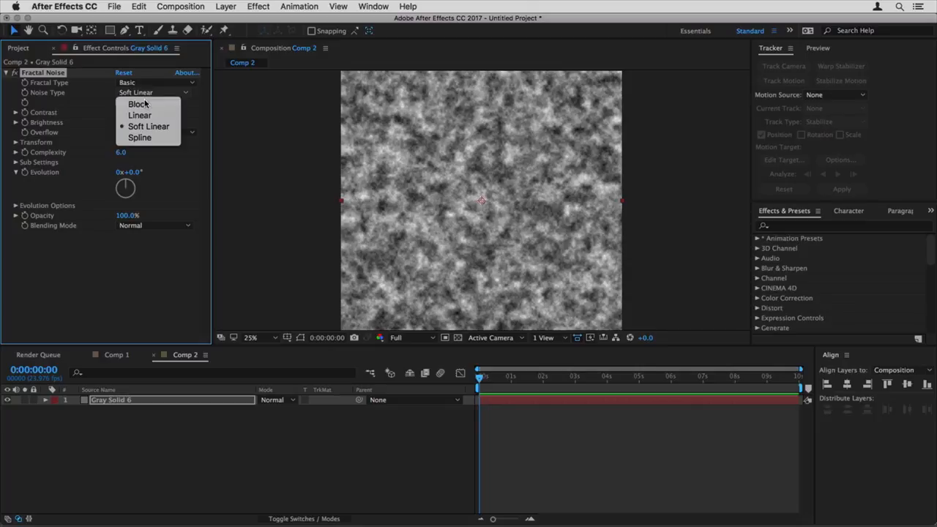
{"action": "left_click", "coordinate": [132, 100]}
{"action": "key", "text": "period"}
{"action": "key", "text": "period"}
{"action": "key", "text": "period"}
{"action": "key", "text": "period"}
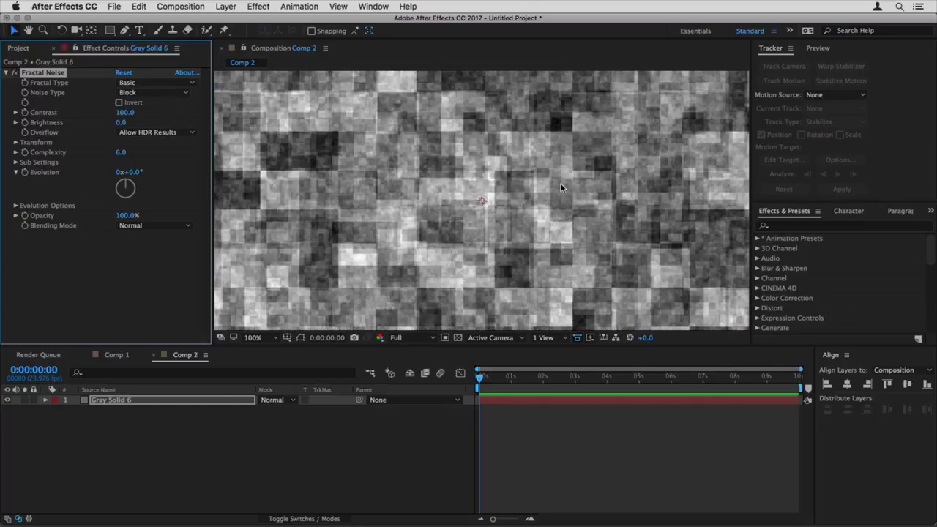
{"action": "key", "text": "comma"}
{"action": "key", "text": "comma"}
{"action": "key", "text": "comma"}
{"action": "key", "text": "comma"}
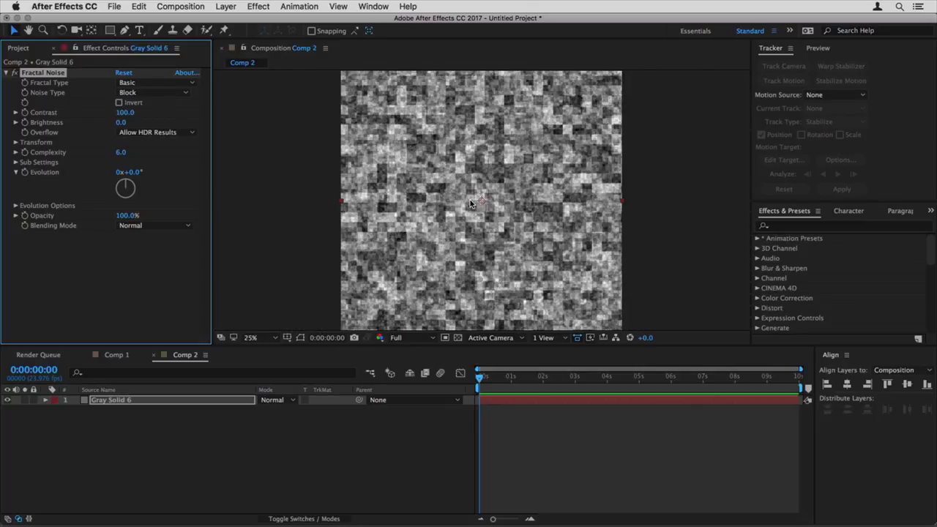
- Apply Find Edges to the noise solid and invert it to get light lines on a dark background
{"action": "key", "text": "ctrl+space"}
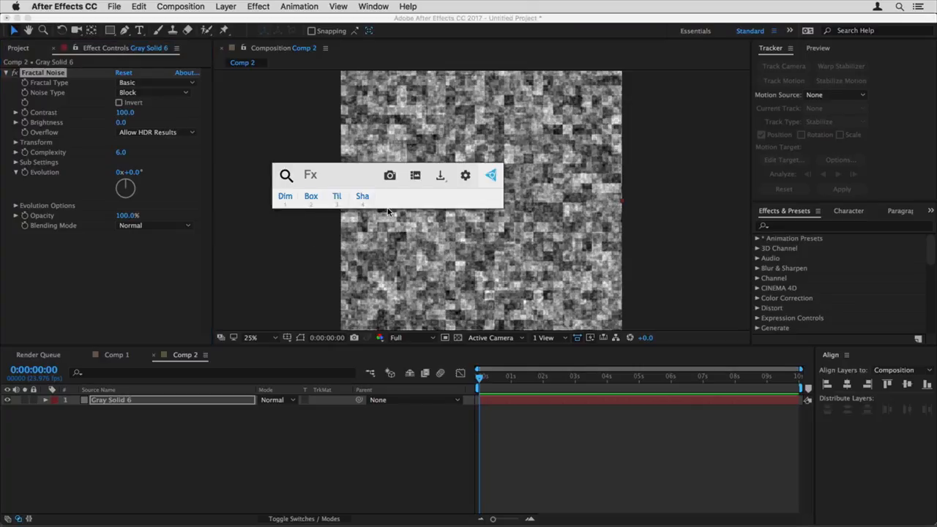
{"action": "type", "text": "find"}
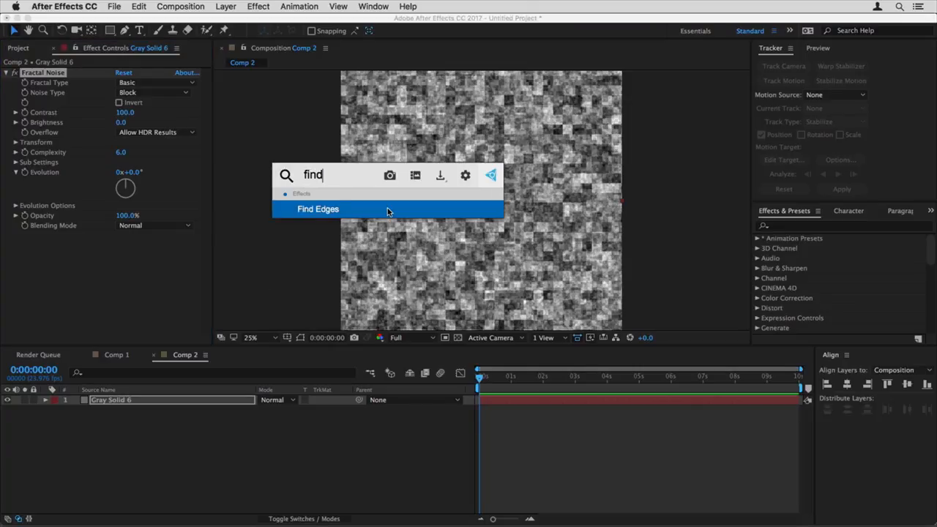
{"action": "key", "text": "Return"}
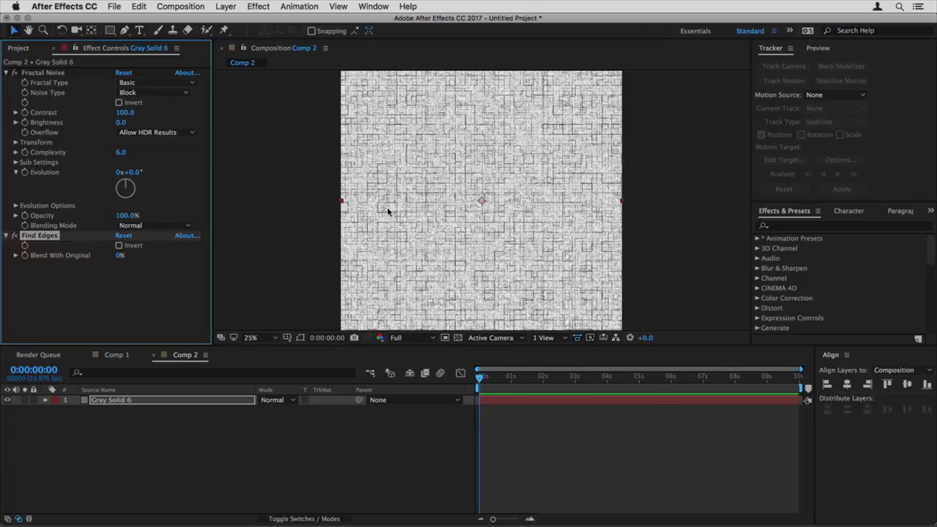
{"action": "left_click", "coordinate": [118, 246]}
{"action": "scroll", "coordinate": [471, 256], "scroll_direction": "up", "scroll_amount": 4}
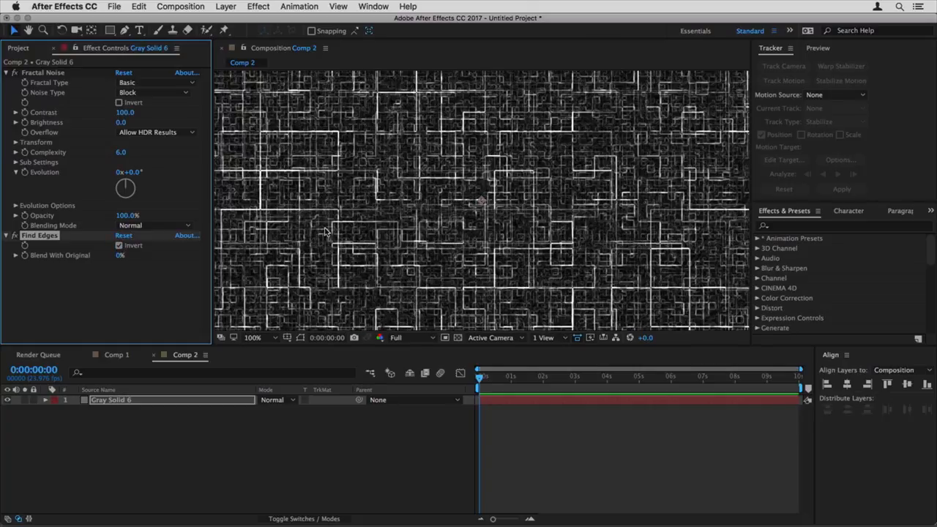
{"action": "scroll", "coordinate": [429, 180], "scroll_direction": "down", "scroll_amount": 2}
{"action": "scroll", "coordinate": [430, 181], "scroll_direction": "up", "scroll_amount": 1}
{"action": "scroll", "coordinate": [429, 181], "scroll_direction": "down", "scroll_amount": 1}
{"action": "scroll", "coordinate": [552, 192], "scroll_direction": "down", "scroll_amount": 1}
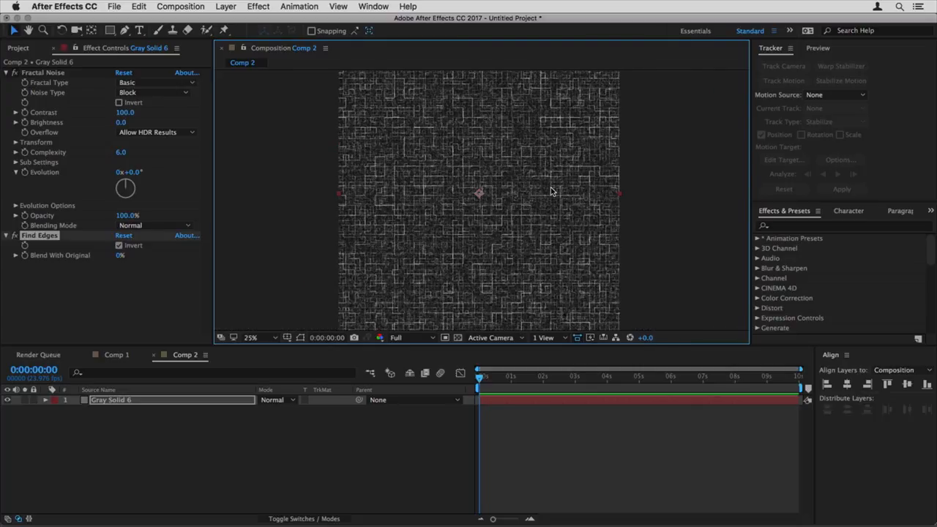
{"action": "scroll", "coordinate": [551, 192], "scroll_direction": "down", "scroll_amount": 1}
- Move the noise solid down to the lower part of the composition and mask it with five full-width horizontal rectangular strips
{"action": "key", "text": "comma"}
{"action": "left_click_drag", "start_coordinate": [441, 214], "coordinate": [443, 265]}
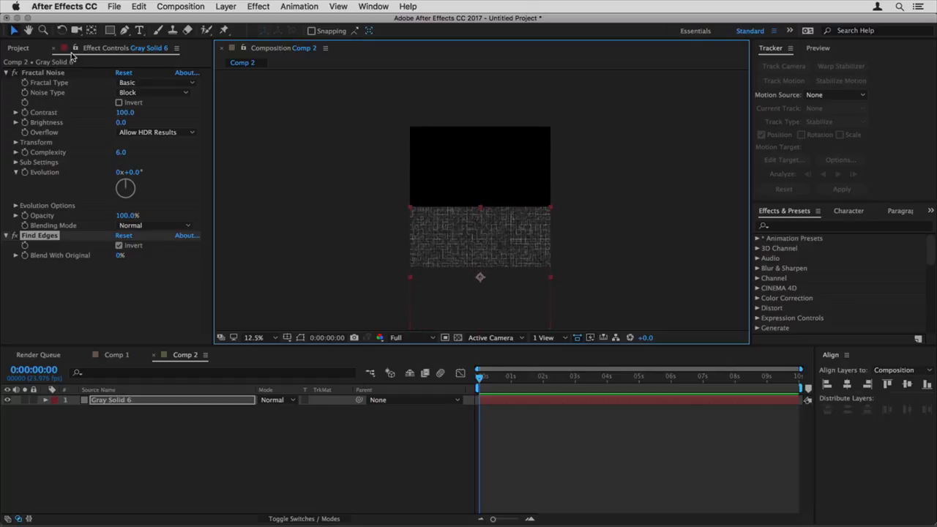
{"action": "left_click", "coordinate": [108, 30]}
{"action": "key", "text": "period"}
{"action": "left_click_drag", "start_coordinate": [323, 176], "coordinate": [635, 193]}
{"action": "left_click_drag", "start_coordinate": [323, 200], "coordinate": [635, 207]}
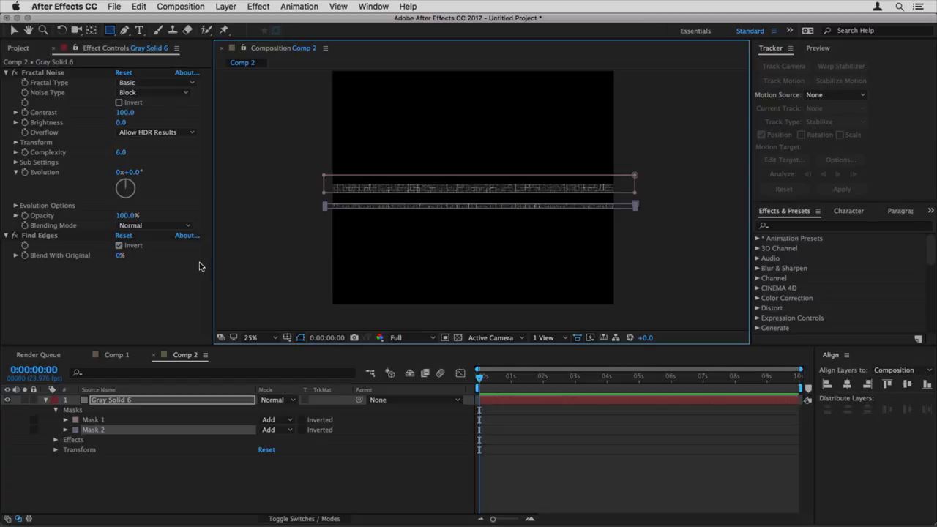
{"action": "left_click_drag", "start_coordinate": [313, 236], "coordinate": [631, 256]}
{"action": "left_click_drag", "start_coordinate": [309, 276], "coordinate": [705, 280]}
{"action": "mouse_move", "coordinate": [311, 296]}
{"action": "left_mouse_down"}
{"action": "mouse_move", "coordinate": [714, 337]}
{"action": "mouse_move", "coordinate": [668, 318]}
{"action": "left_mouse_up"}
- Add many small rectangular masks of varied width between the horizontal strips as vertical connectors and blocks
{"action": "left_click_drag", "start_coordinate": [370, 207], "coordinate": [379, 244]}
{"action": "left_click_drag", "start_coordinate": [468, 220], "coordinate": [477, 249]}
{"action": "left_click_drag", "start_coordinate": [511, 227], "coordinate": [548, 247]}
{"action": "left_click_drag", "start_coordinate": [572, 207], "coordinate": [585, 237]}
{"action": "left_click_drag", "start_coordinate": [403, 187], "coordinate": [438, 237]}
{"action": "left_click_drag", "start_coordinate": [347, 222], "coordinate": [369, 280]}
{"action": "left_click_drag", "start_coordinate": [472, 279], "coordinate": [481, 300]}
{"action": "left_click_drag", "start_coordinate": [534, 277], "coordinate": [569, 302]}
{"action": "left_click_drag", "start_coordinate": [486, 188], "coordinate": [493, 207]}
{"action": "left_click_drag", "start_coordinate": [545, 187], "coordinate": [552, 207]}
{"action": "left_click_drag", "start_coordinate": [597, 188], "coordinate": [608, 199]}
{"action": "mouse_move", "coordinate": [517, 204]}
{"action": "left_mouse_down"}
{"action": "mouse_move", "coordinate": [524, 236]}
{"action": "mouse_move", "coordinate": [534, 235]}
{"action": "left_mouse_up"}
{"action": "left_click_drag", "start_coordinate": [372, 215], "coordinate": [406, 231]}
{"action": "key", "text": "v"}
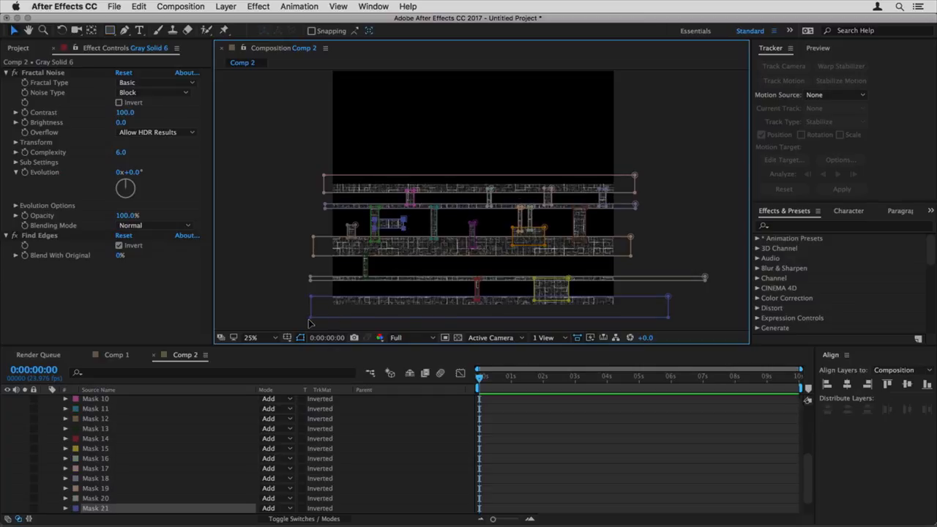
- Reduce the lowest strip mask to a thin band and add more small rectangular masks around the lower strips
{"action": "left_click", "coordinate": [489, 295]}
{"action": "key", "text": "q"}
{"action": "mouse_move", "coordinate": [394, 251]}
{"action": "left_mouse_down"}
{"action": "mouse_move", "coordinate": [404, 299]}
{"action": "mouse_move", "coordinate": [442, 300]}
{"action": "left_mouse_up"}
{"action": "left_click_drag", "start_coordinate": [496, 251], "coordinate": [509, 283]}
{"action": "left_click_drag", "start_coordinate": [596, 250], "coordinate": [607, 280]}
{"action": "key", "text": "v"}
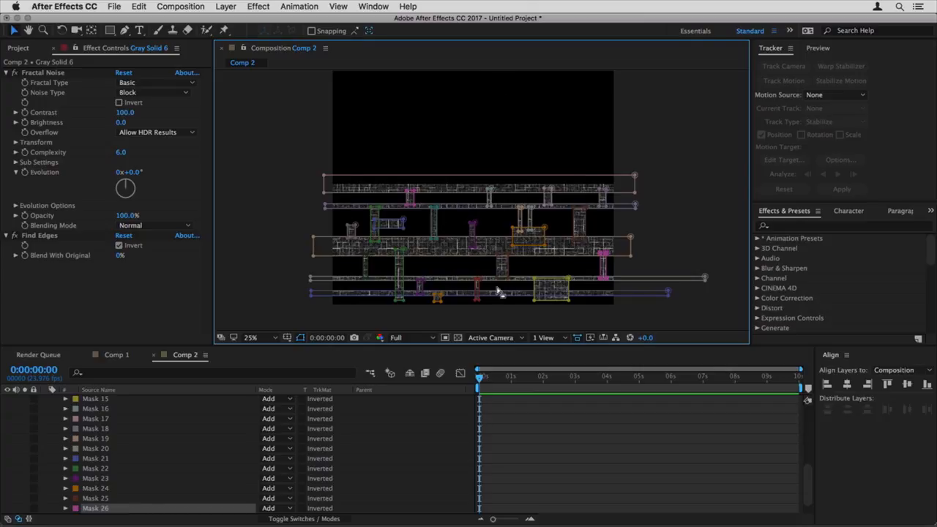
- Add an adjustment layer above the masked solid and apply the Polar Coordinates effect to it
{"action": "scroll", "coordinate": [127, 428], "scroll_direction": "up", "scroll_amount": 3}
{"action": "key", "text": "super+alt+y"}
{"action": "left_click", "coordinate": [45, 409]}
{"action": "left_click", "coordinate": [91, 402]}
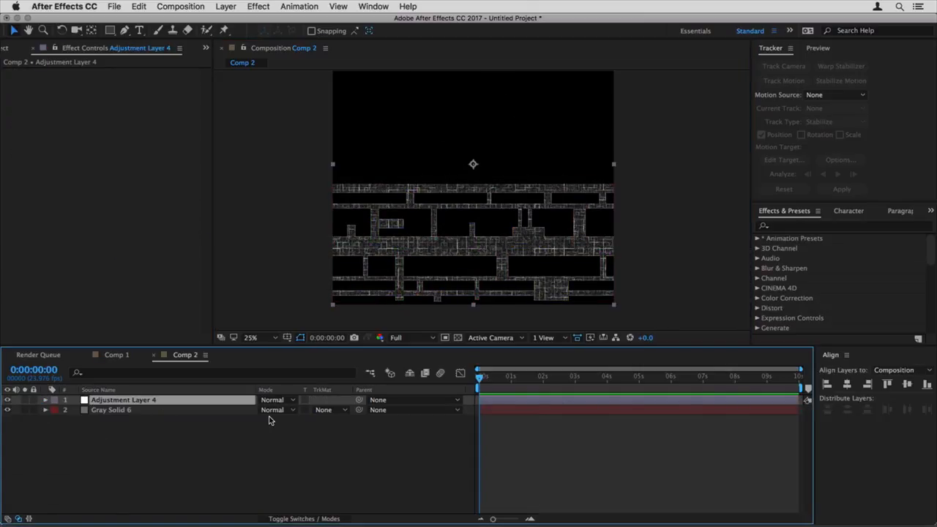
{"action": "key", "text": "ctrl+space"}
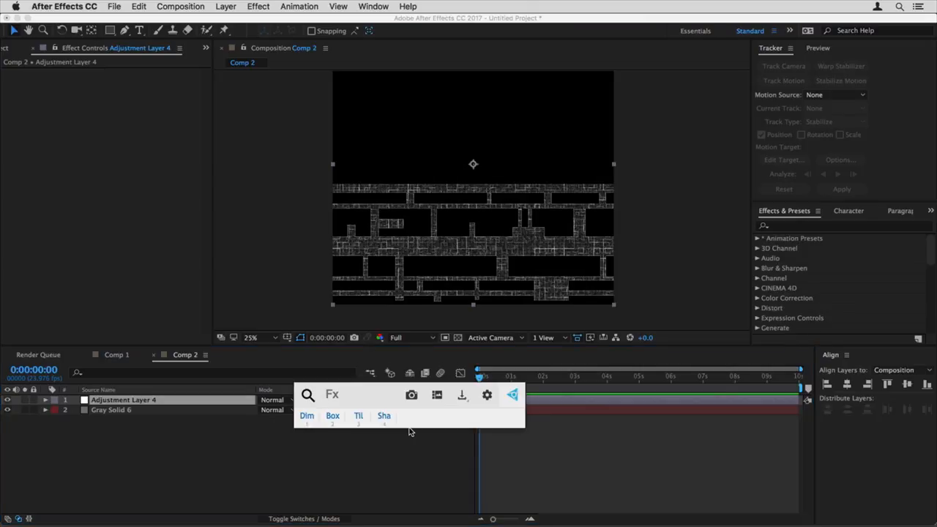
{"action": "type", "text": "pola"}
{"action": "key", "text": "Return"}
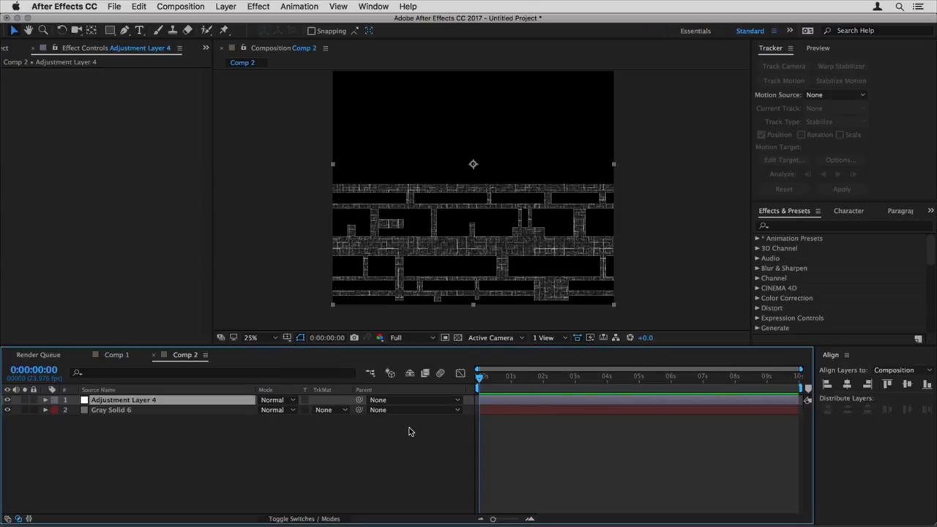
- Set the Polar Coordinates conversion to Rect to Polar with 100% interpolation to bend the strips into rings
{"action": "left_click", "coordinate": [144, 93]}
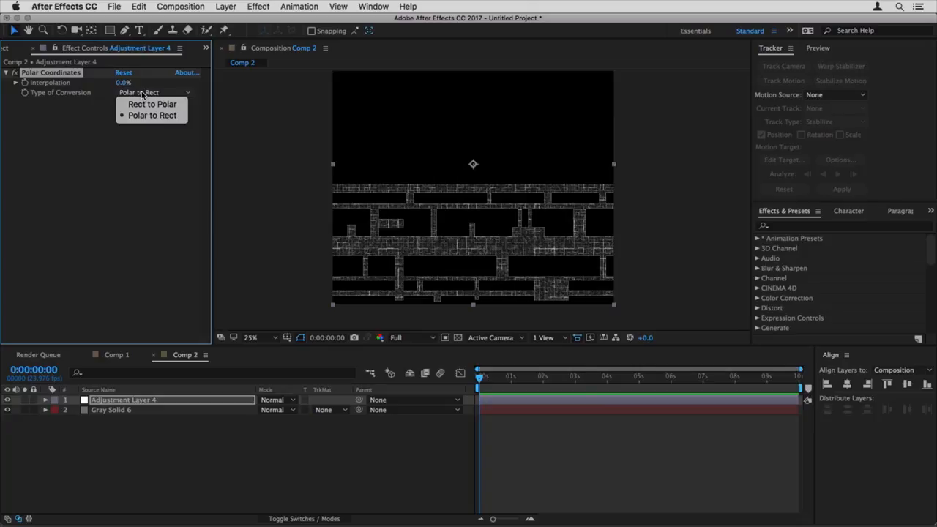
{"action": "left_click", "coordinate": [143, 105]}
{"action": "left_click_drag", "start_coordinate": [123, 82], "coordinate": [183, 80]}
{"action": "left_click_drag", "start_coordinate": [396, 121], "coordinate": [402, 160]}
{"action": "key", "text": "space"}
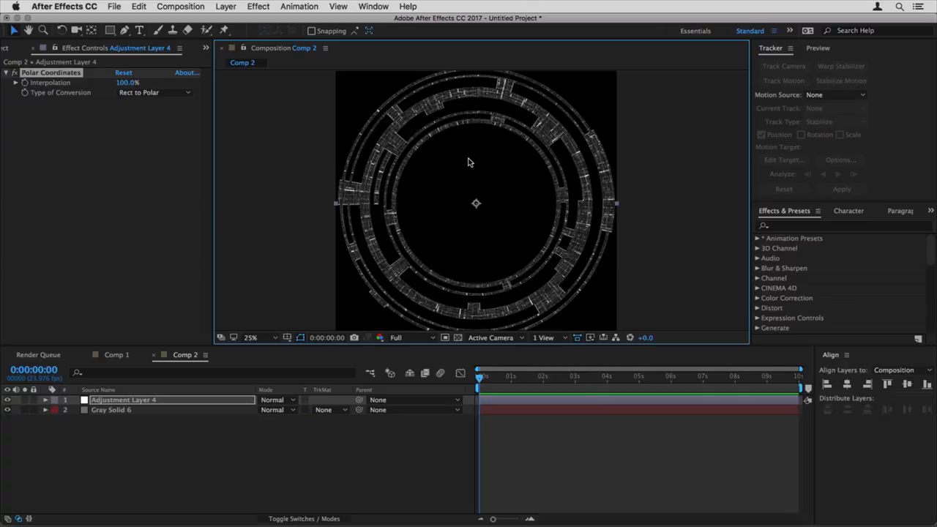
- Pre-compose the adjustment layer and the masked solid together into a composition named Wheel Pattern
{"action": "left_click", "coordinate": [138, 410]}
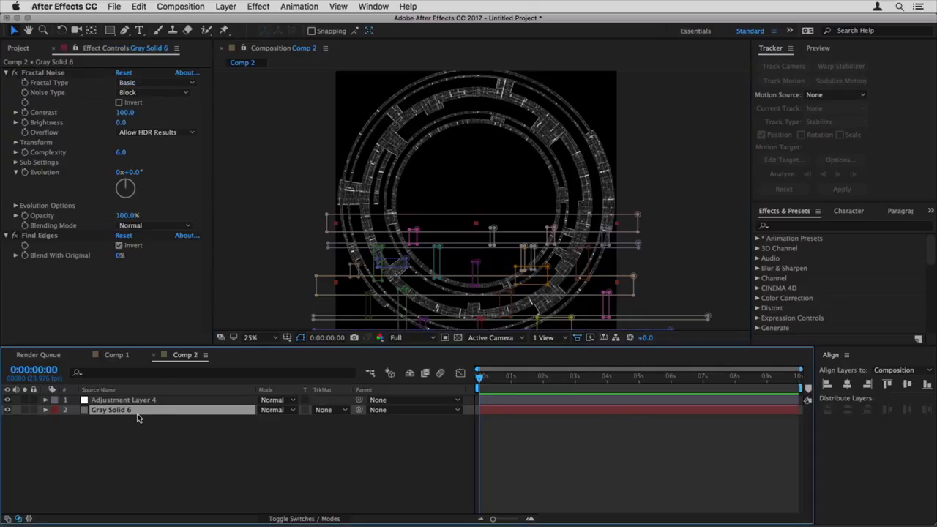
{"action": "left_click", "coordinate": [138, 401]}
{"action": "left_click", "coordinate": [151, 411], "text": "shift"}
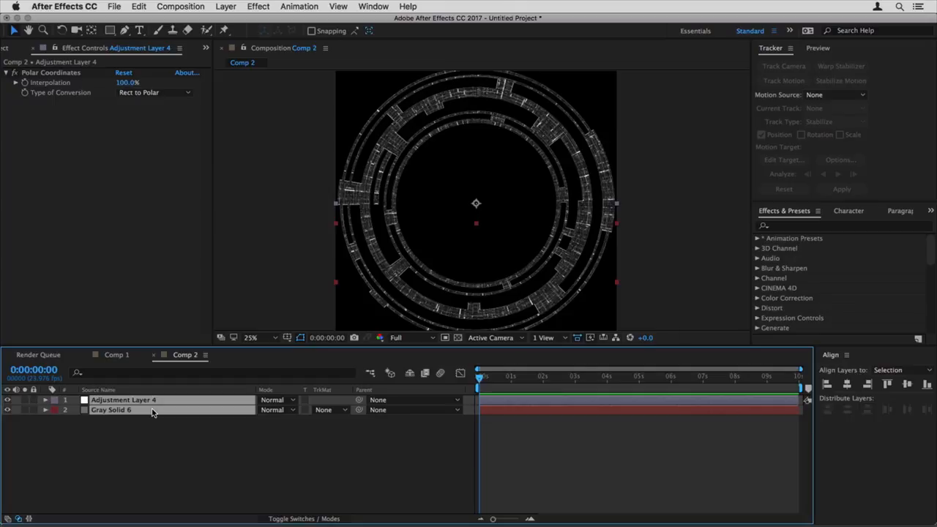
{"action": "key", "text": "super+shift+c"}
{"action": "type", "text": "Wh"}
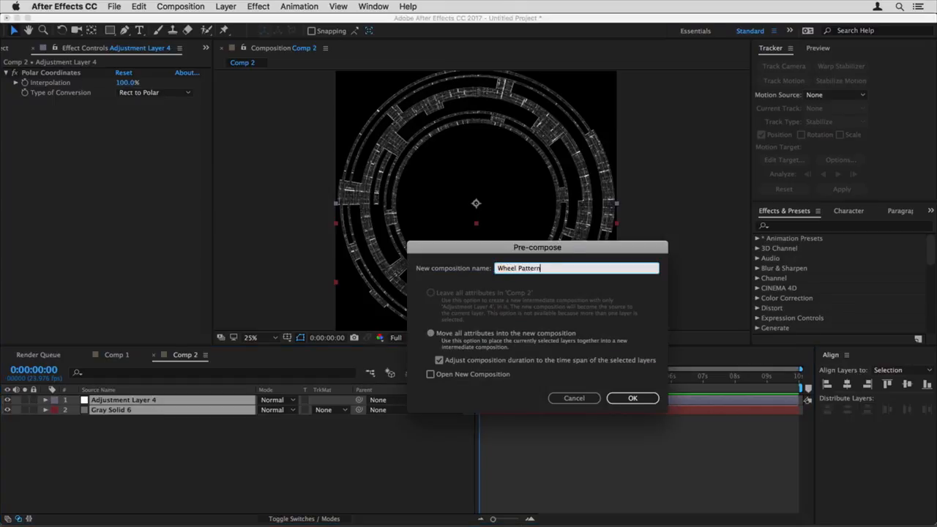
{"action": "type", "text": "eel Pattern"}
{"action": "key", "text": "Return"}
- Try turning the Wheel Pattern layer with its Rotation property, and scrub through Comp 1 to review the striped background
{"action": "key", "text": "r"}
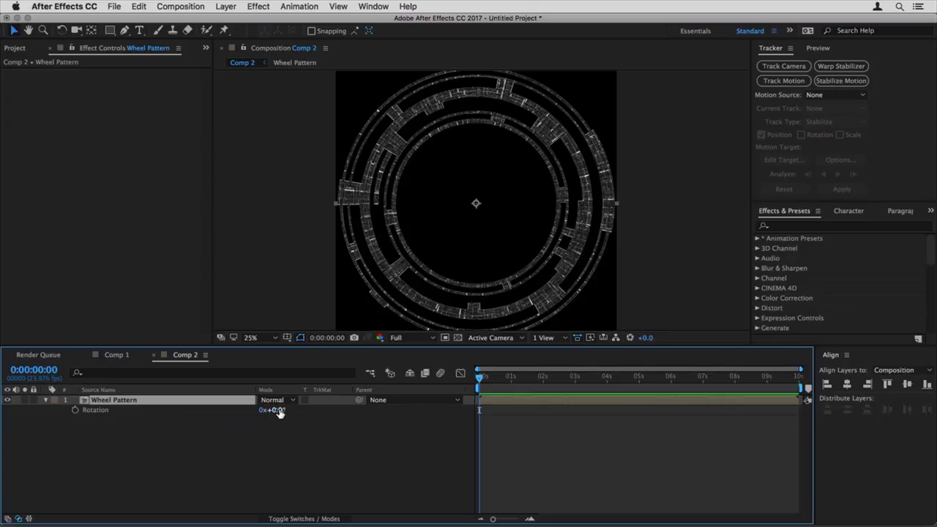
{"action": "mouse_move", "coordinate": [273, 410]}
{"action": "left_mouse_down"}
{"action": "mouse_move", "coordinate": [328, 406]}
{"action": "mouse_move", "coordinate": [276, 411]}
{"action": "left_mouse_up"}
{"action": "left_click", "coordinate": [117, 355]}
{"action": "left_click_drag", "start_coordinate": [714, 378], "coordinate": [487, 380]}
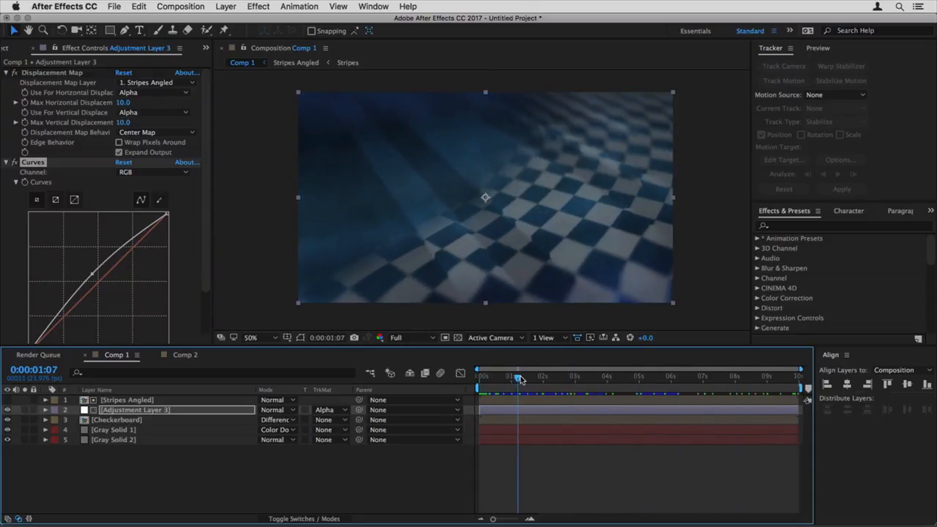
- Compare Comp 2 with Comp 1, and scrub Comp 1 from start to end to review its stripe animation
{"action": "left_click", "coordinate": [179, 355]}
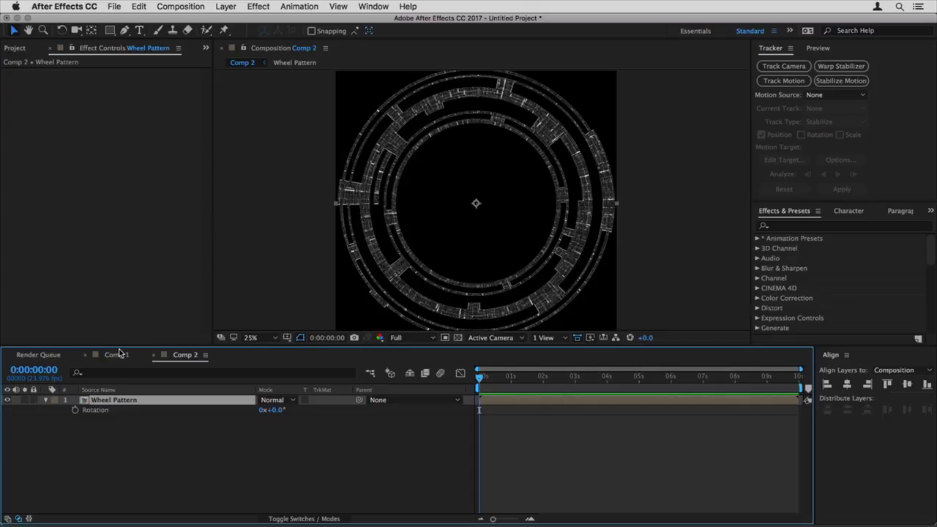
{"action": "left_click", "coordinate": [117, 355]}
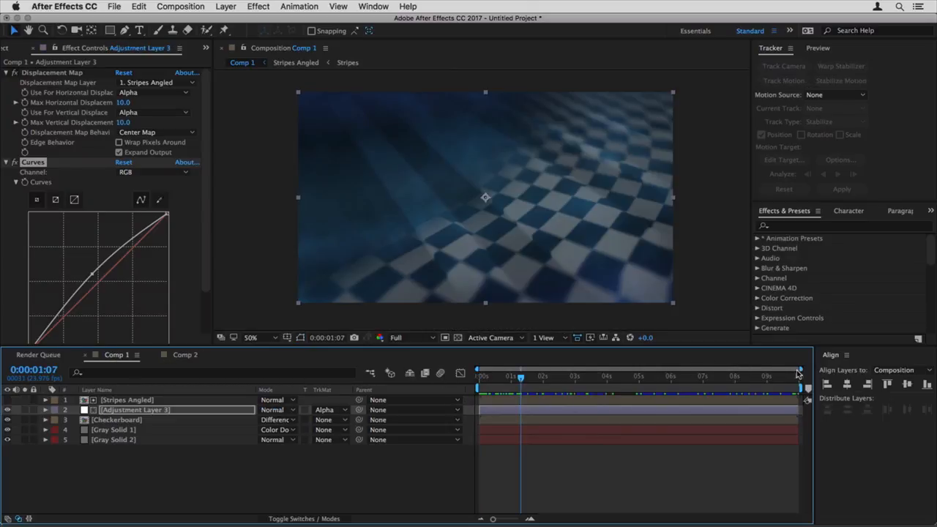
{"action": "left_click_drag", "start_coordinate": [482, 378], "coordinate": [440, 389]}
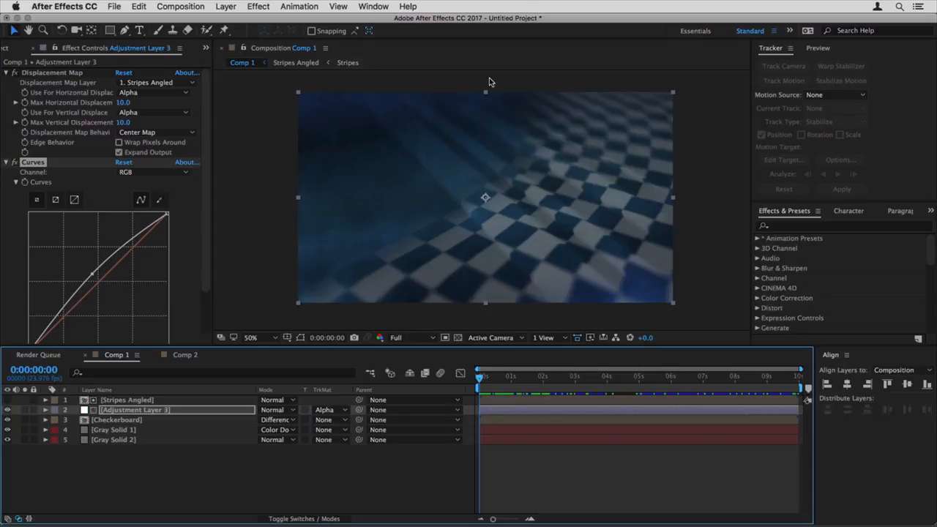
{"action": "left_click_drag", "start_coordinate": [481, 377], "coordinate": [805, 379]}
{"action": "left_click_drag", "start_coordinate": [656, 377], "coordinate": [457, 393]}
- Duplicate the Wheel Pattern layer in Comp 2 and set the copy's blending mode to Add
{"action": "left_click", "coordinate": [178, 354]}
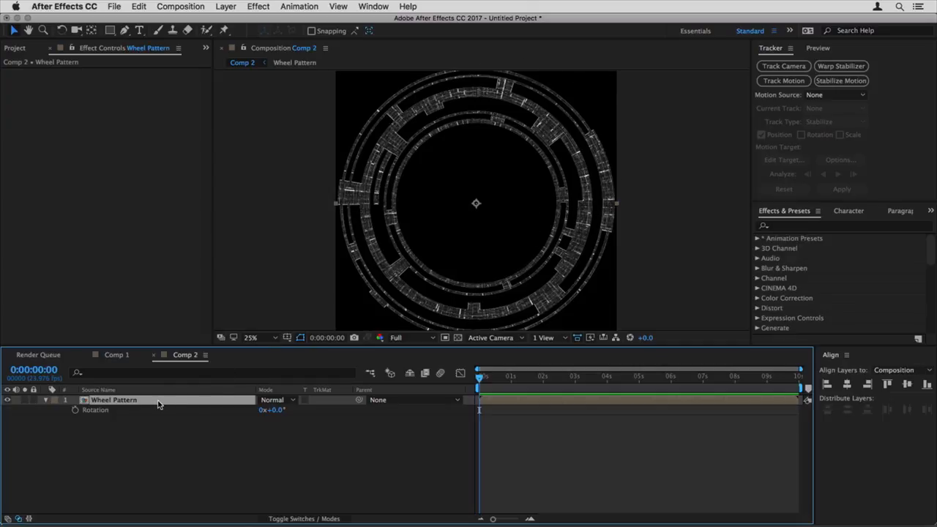
{"action": "key", "text": "super+d"}
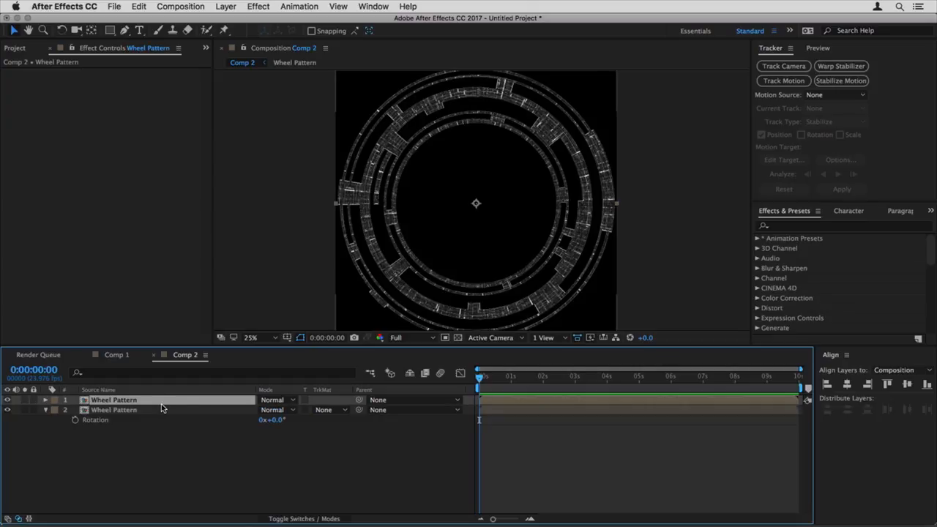
{"action": "left_click", "coordinate": [272, 400]}
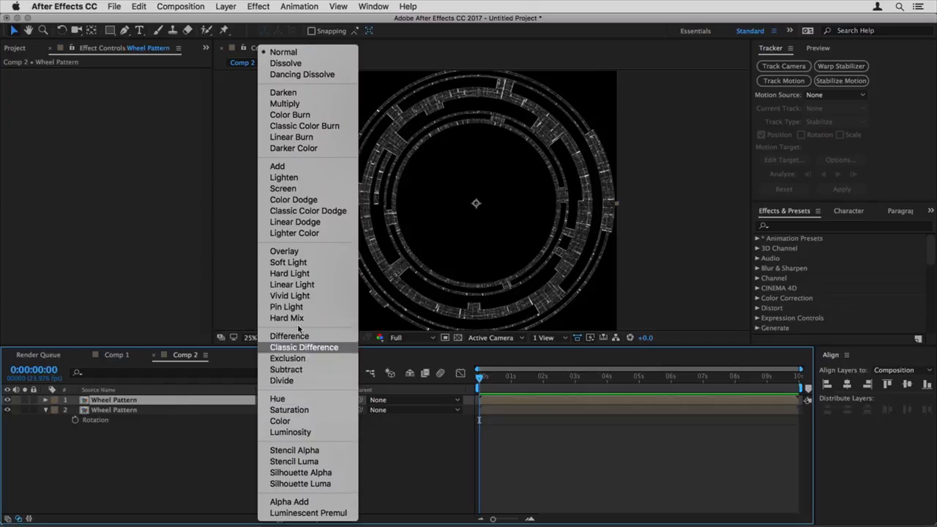
{"action": "left_click", "coordinate": [284, 166]}
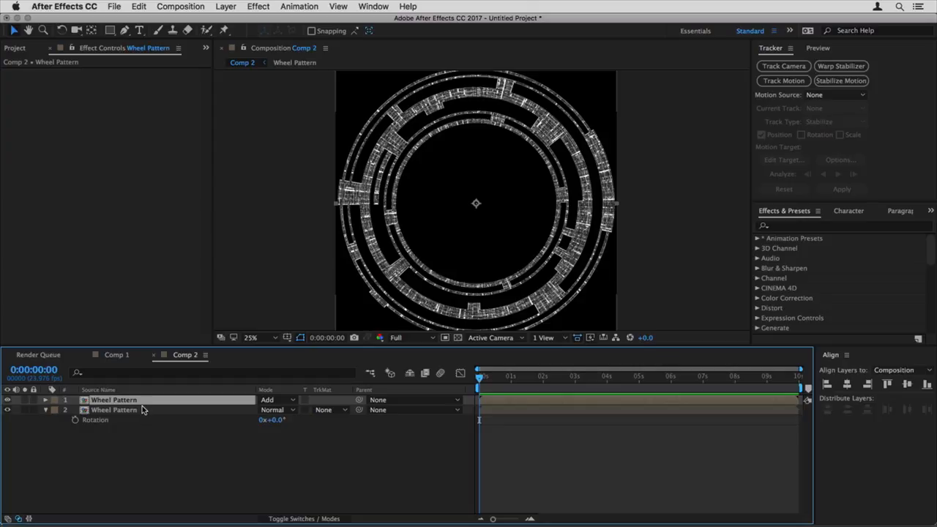
- Set the Rotation of the duplicated Wheel Pattern layer to 90°
{"action": "key", "text": "r"}
{"action": "left_click", "coordinate": [271, 410]}
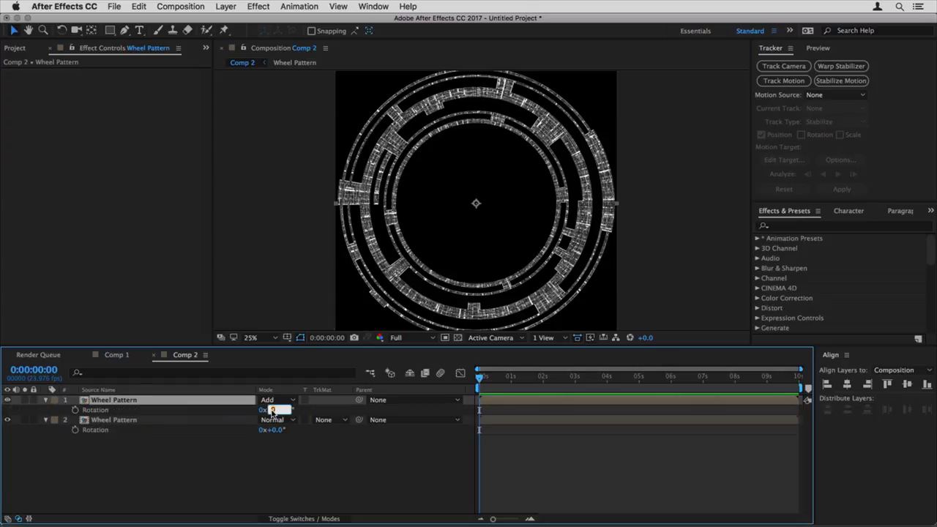
{"action": "type", "text": "90"}
{"action": "key", "text": "Return"}
- Duplicate the top Wheel Pattern layer two more times, setting the copies' Rotation to 180° and 270°
{"action": "key", "text": "super+d"}
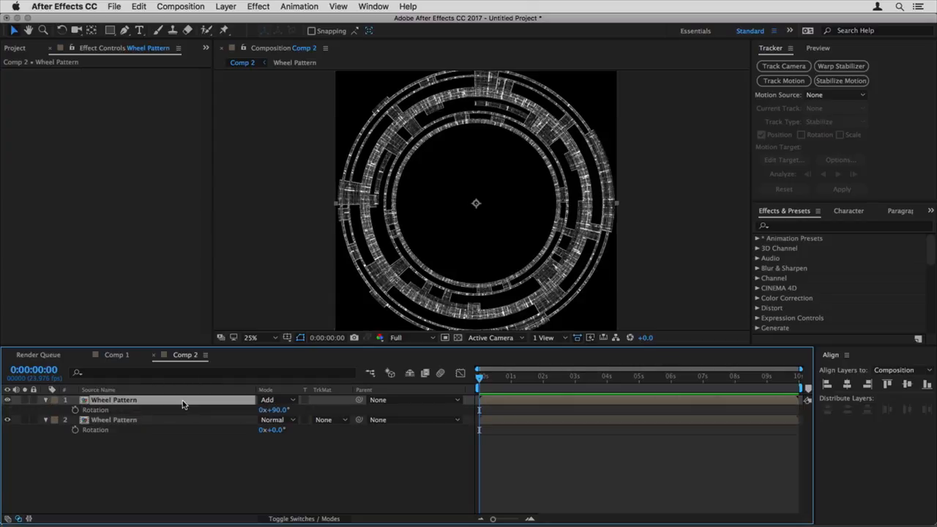
{"action": "key", "text": "r"}
{"action": "left_click", "coordinate": [275, 410]}
{"action": "key", "text": "Return"}
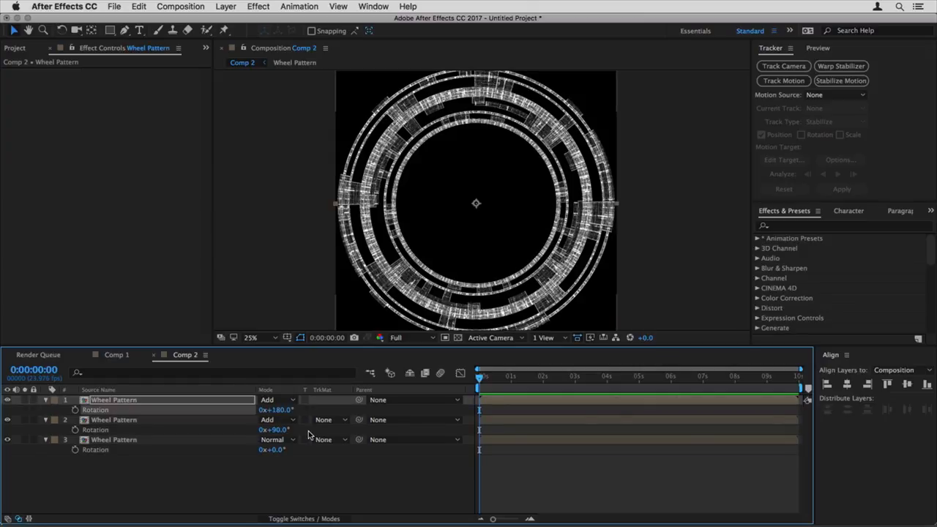
{"action": "key", "text": "super+d"}
{"action": "key", "text": "r"}
{"action": "left_click", "coordinate": [274, 410]}
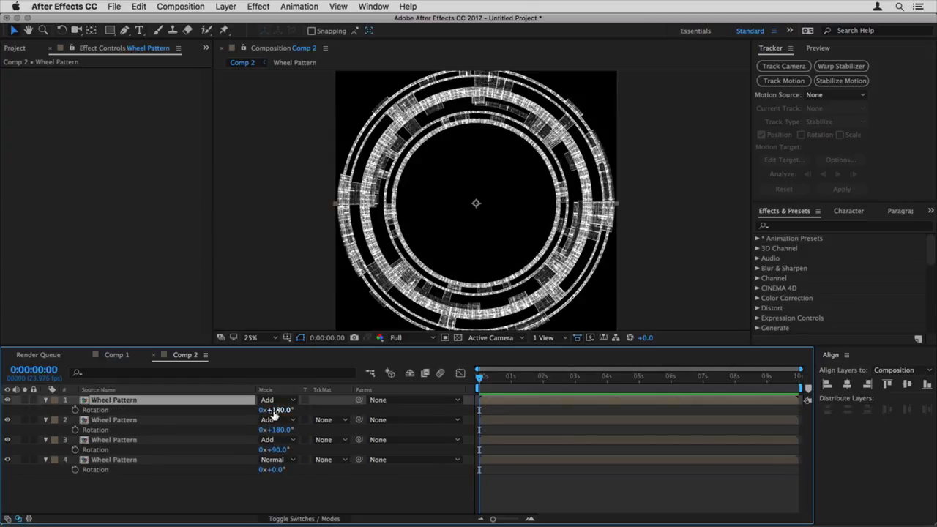
{"action": "key", "text": "Return"}
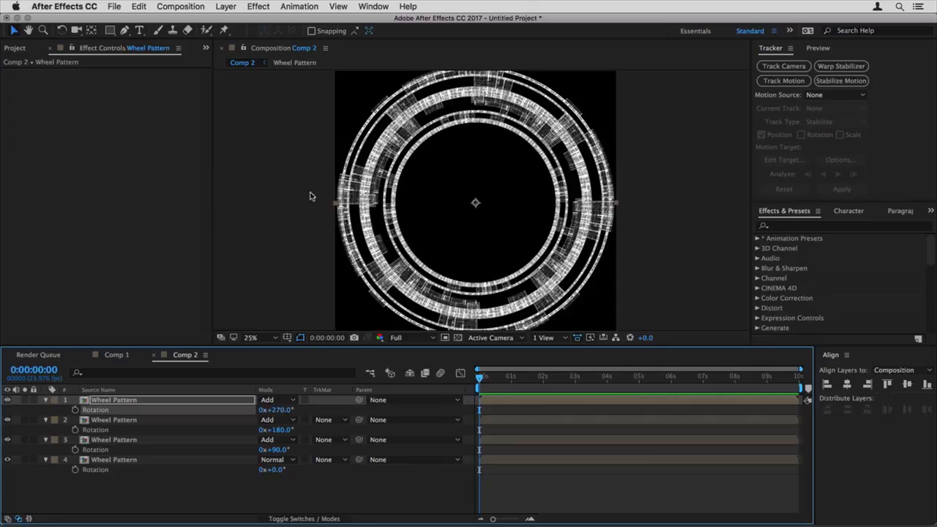
- In the Wheel Pattern composition, set the gray solid's Fractal Noise Contrast to 132 and its Scale to 358
{"action": "double_click", "coordinate": [115, 403]}
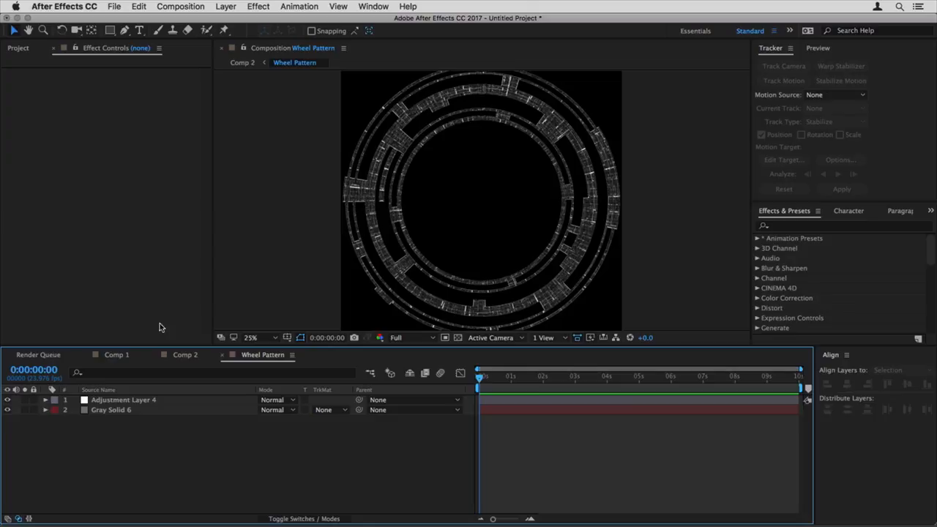
{"action": "left_click", "coordinate": [109, 410]}
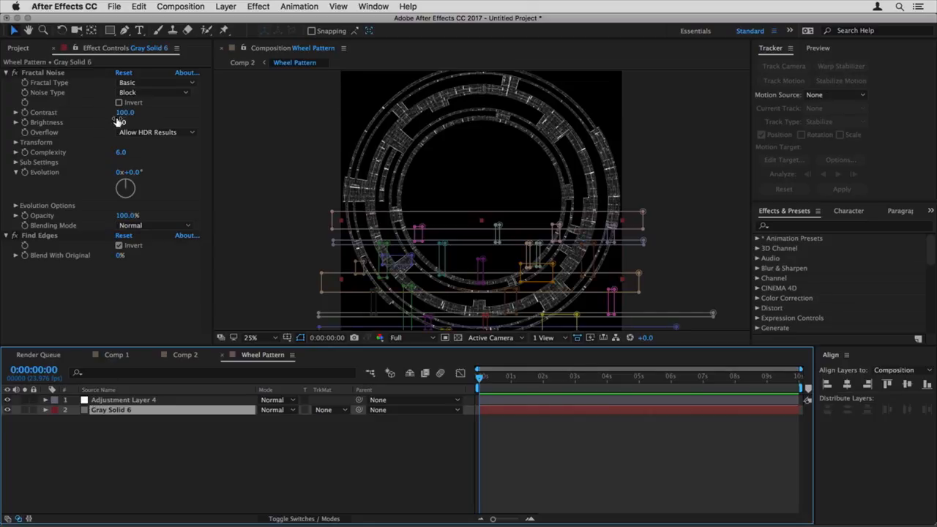
{"action": "left_click", "coordinate": [15, 142]}
{"action": "left_click_drag", "start_coordinate": [247, 163], "coordinate": [246, 162]}
{"action": "left_click_drag", "start_coordinate": [124, 112], "coordinate": [138, 112]}
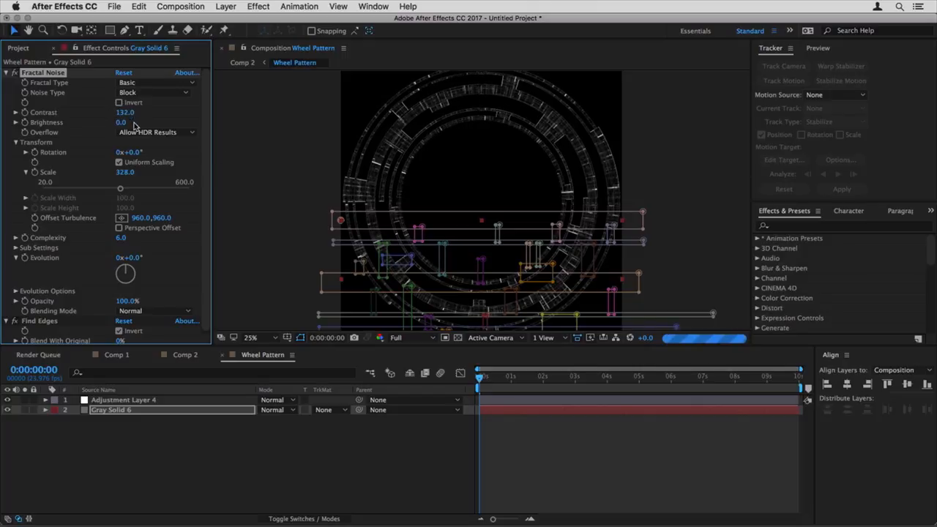
{"action": "left_click_drag", "start_coordinate": [123, 172], "coordinate": [137, 168]}
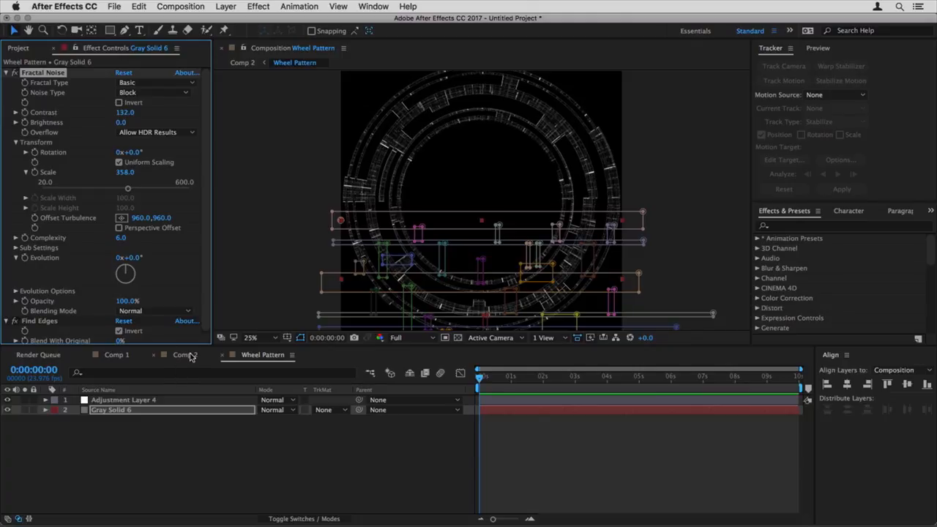
- Add a null object to Comp 2 and parent all four Wheel Pattern layers to it
{"action": "left_click", "coordinate": [184, 355]}
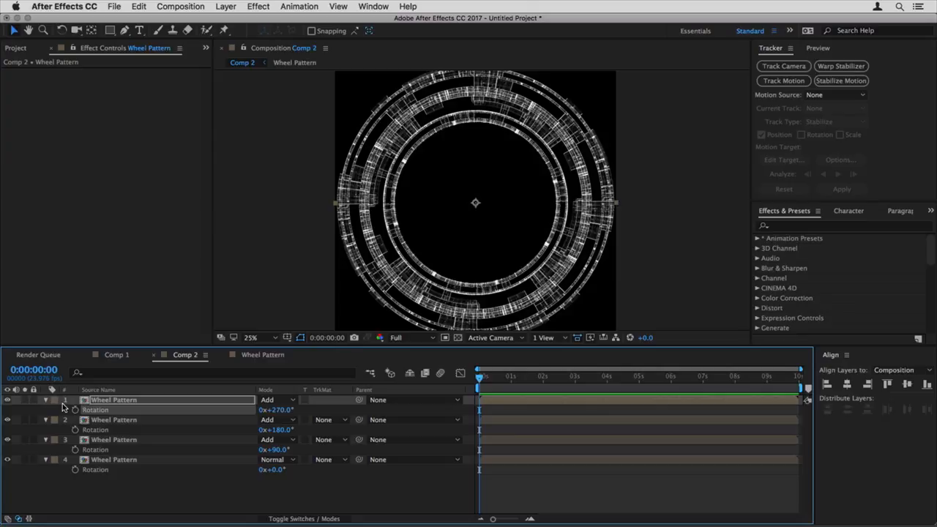
{"action": "key", "text": "u"}
{"action": "left_click", "coordinate": [134, 400]}
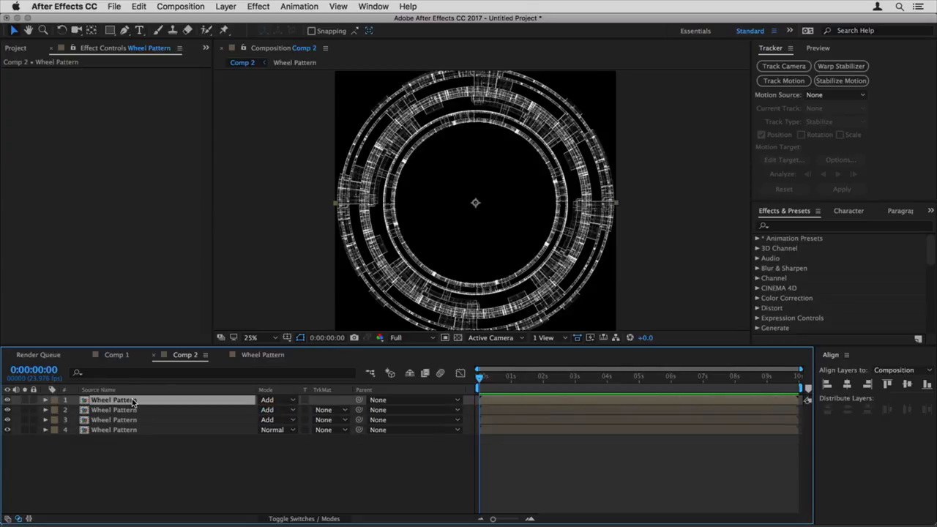
{"action": "key", "text": "ctrl+alt+shift+y"}
{"action": "left_click", "coordinate": [131, 410]}
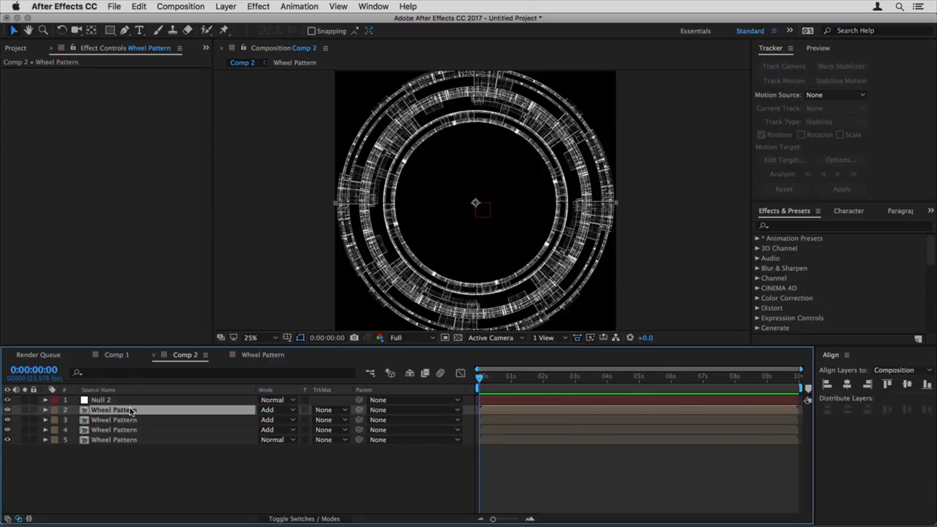
{"action": "left_click", "coordinate": [132, 439], "text": "shift"}
{"action": "left_click_drag", "start_coordinate": [358, 410], "coordinate": [133, 400]}
- Keyframe the null's Rotation from 0° at the first frame to -90° at the last frame, 0:00:09:23
{"action": "left_click", "coordinate": [133, 401]}
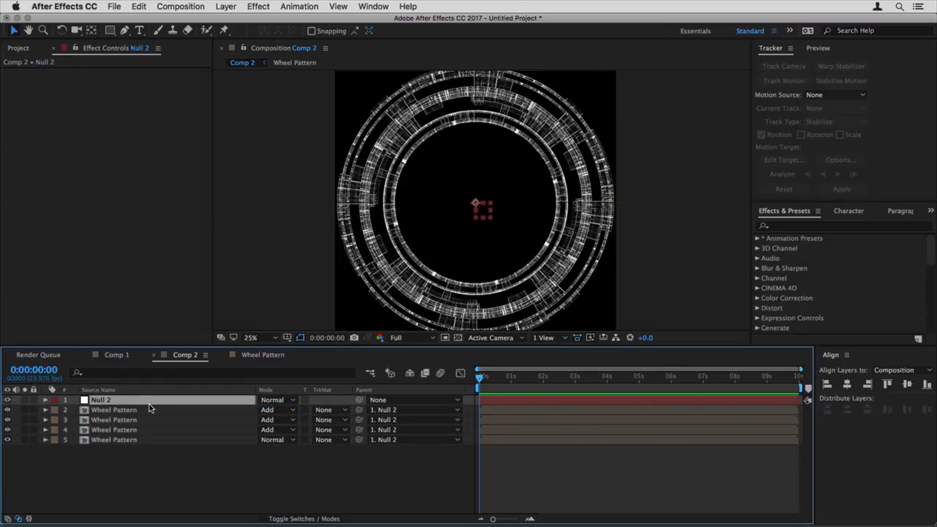
{"action": "key", "text": "r"}
{"action": "key", "text": "alt+shift+r"}
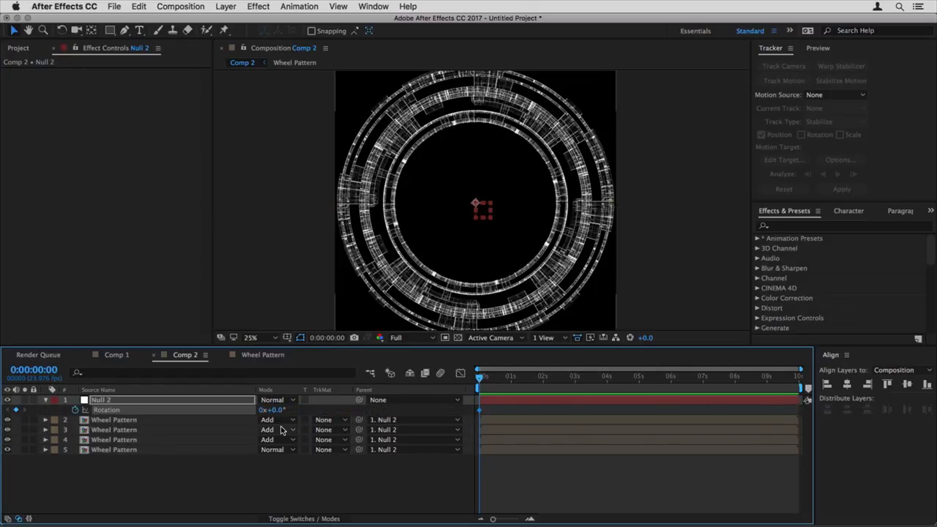
{"action": "key", "text": "End"}
{"action": "left_click", "coordinate": [273, 410]}
{"action": "type", "text": "360"}
{"action": "left_click", "coordinate": [272, 410]}
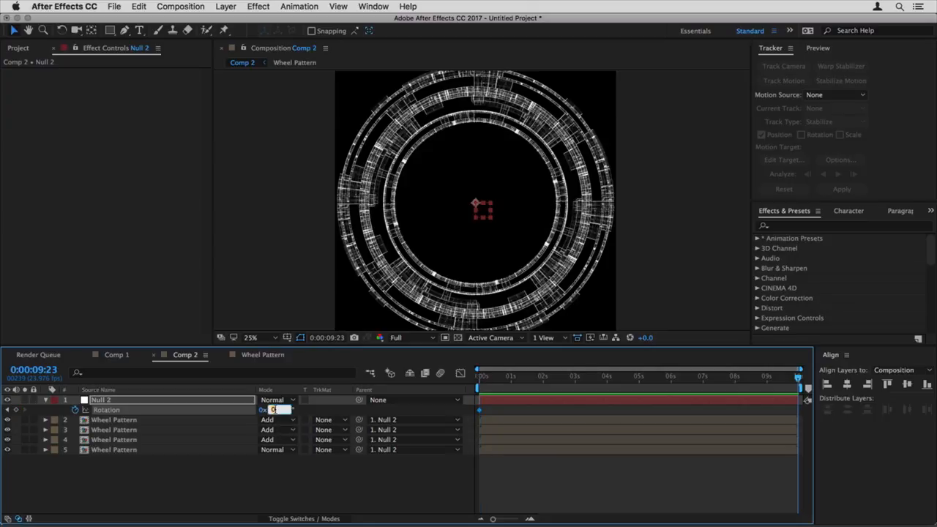
{"action": "type", "text": "-9"}
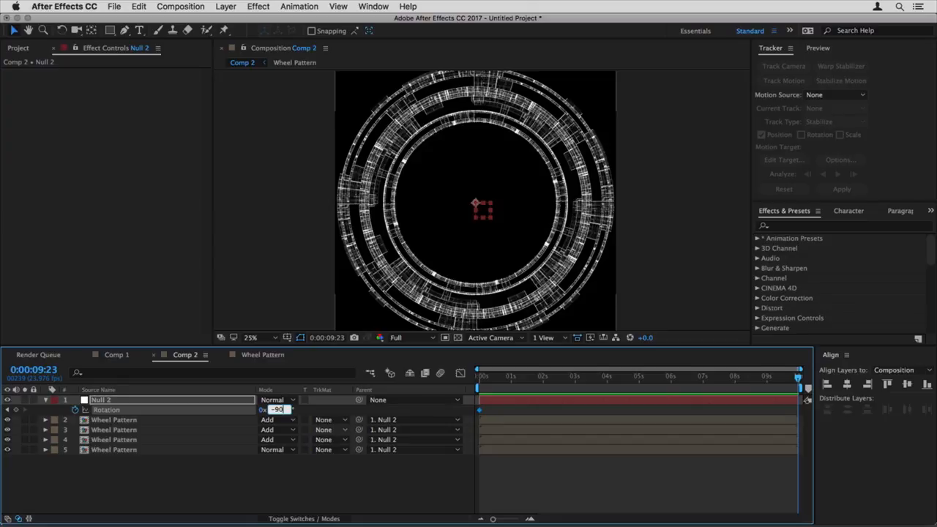
{"action": "key", "text": "Return"}
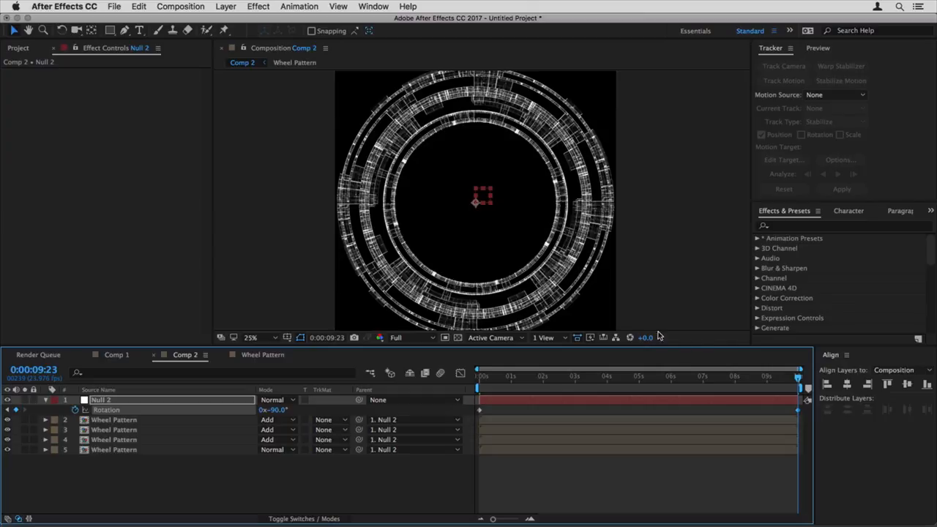
- Move the null's final Rotation keyframe one frame later, past the composition's last frame, and preview the wheel turning
{"action": "scroll", "coordinate": [791, 406], "scroll_direction": "up", "scroll_amount": 5}
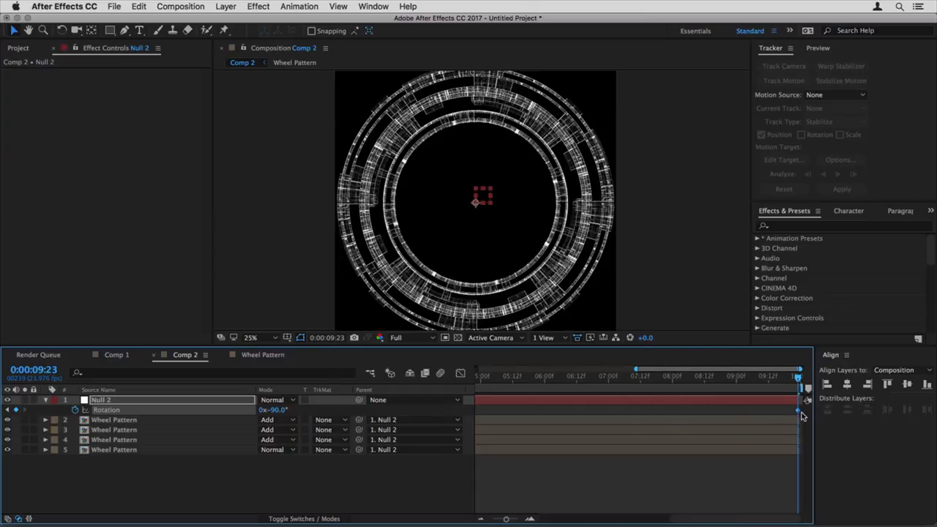
{"action": "left_click_drag", "start_coordinate": [799, 411], "coordinate": [801, 415]}
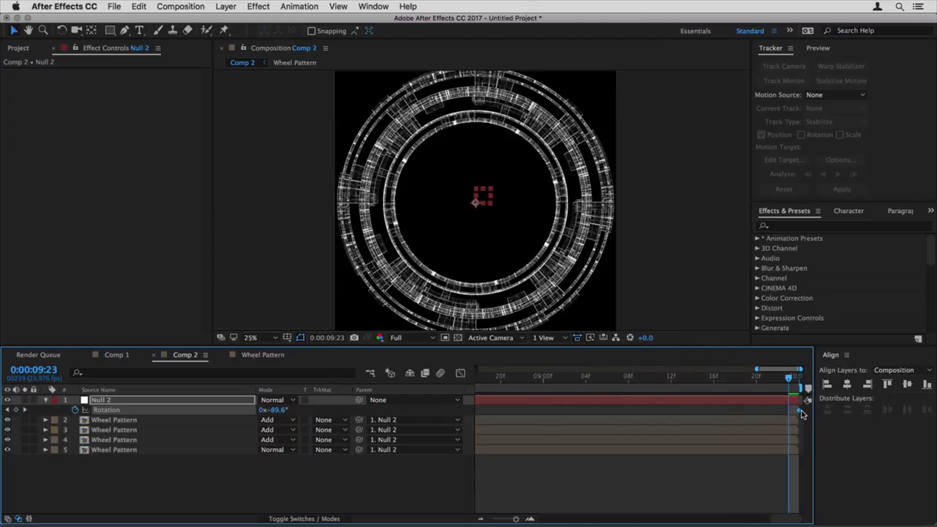
{"action": "scroll", "coordinate": [724, 407], "scroll_direction": "down", "scroll_amount": 5}
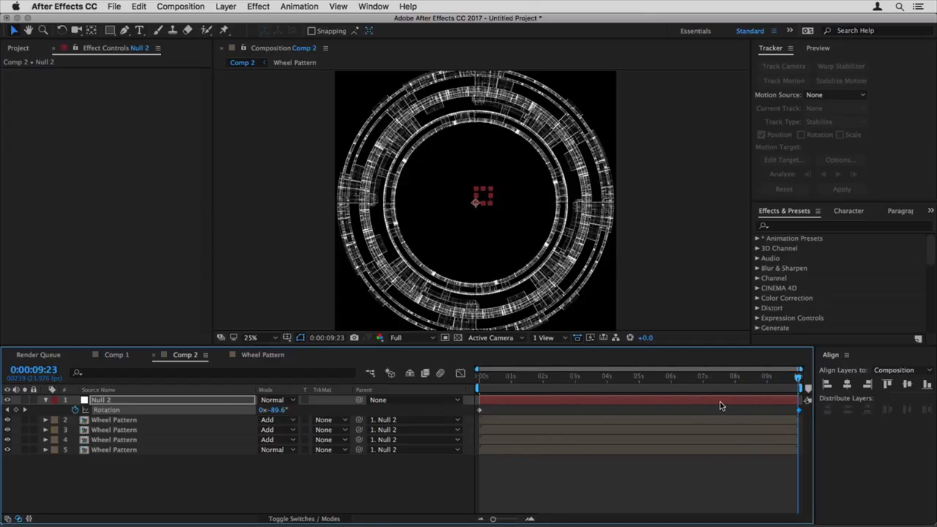
{"action": "left_click", "coordinate": [208, 480]}
{"action": "key", "text": "space"}
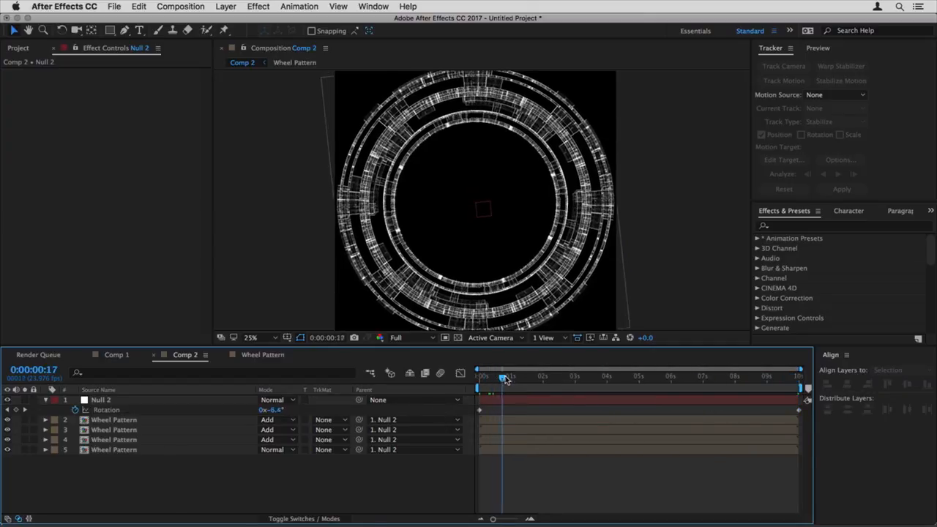
{"action": "key", "text": "space"}
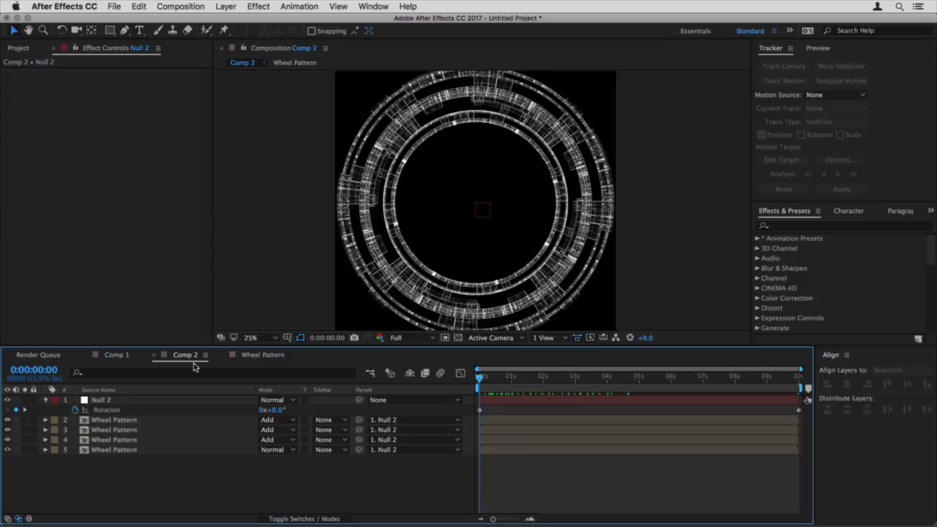
- Rename Comp 2 as Wheel and Comp 1 as MAIN in their composition settings
{"action": "key", "text": "super+k"}
{"action": "type", "text": "Wheel"}
{"action": "key", "text": "Return"}
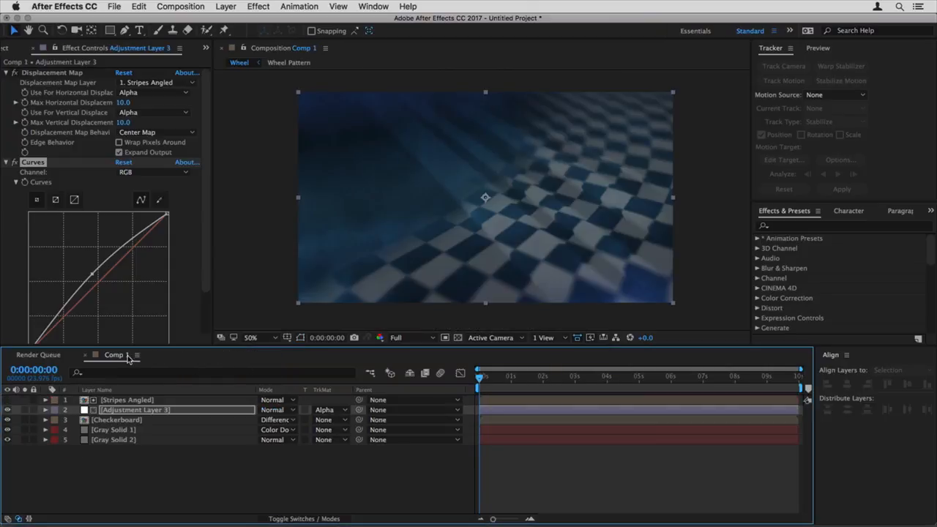
{"action": "key", "text": "super+k"}
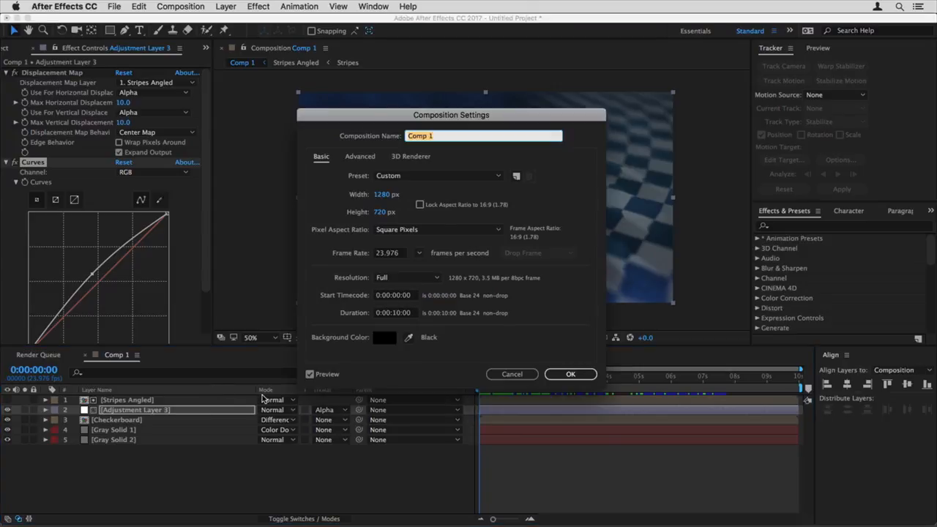
{"action": "type", "text": "MAIN"}
{"action": "key", "text": "Return"}
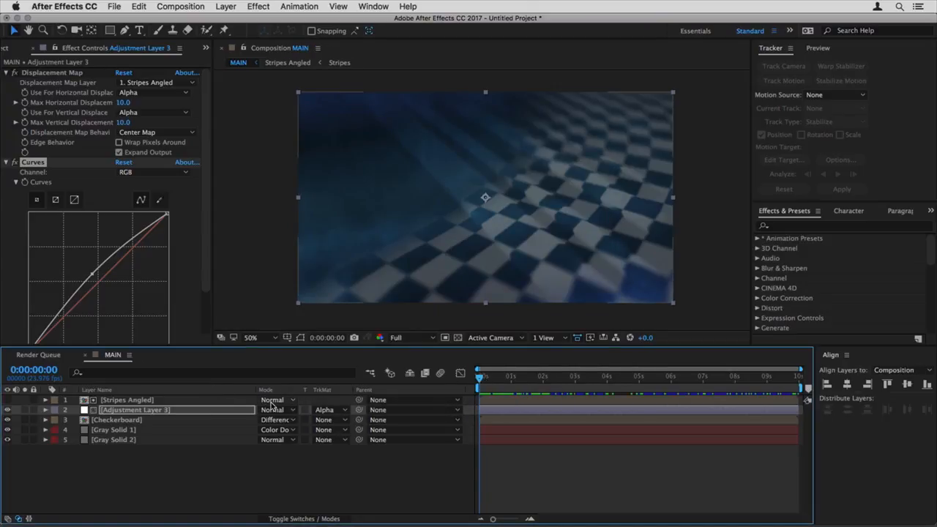
- Place the Wheel composition as the top layer in MAIN and make it a 3D layer
{"action": "left_click", "coordinate": [4, 48]}
{"action": "left_click_drag", "start_coordinate": [33, 209], "coordinate": [171, 396]}
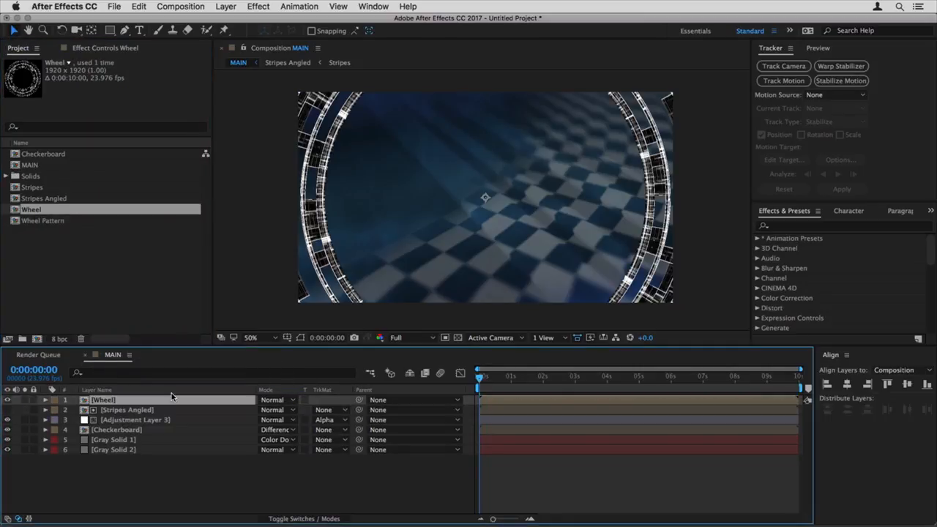
{"action": "key", "text": "F4"}
{"action": "left_click", "coordinate": [323, 399]}
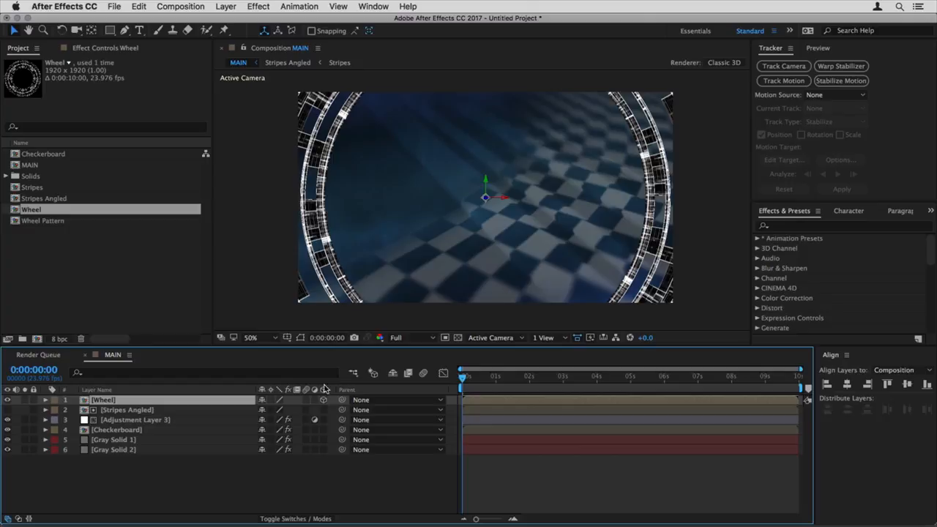
- Move the Wheel layer toward the frame's upper-left corner and tilt it in 3D with the Rotation tool
{"action": "left_click_drag", "start_coordinate": [485, 199], "coordinate": [405, 183]}
{"action": "key", "text": "w"}
{"action": "left_click_drag", "start_coordinate": [400, 149], "coordinate": [421, 205]}
{"action": "key", "text": "v"}
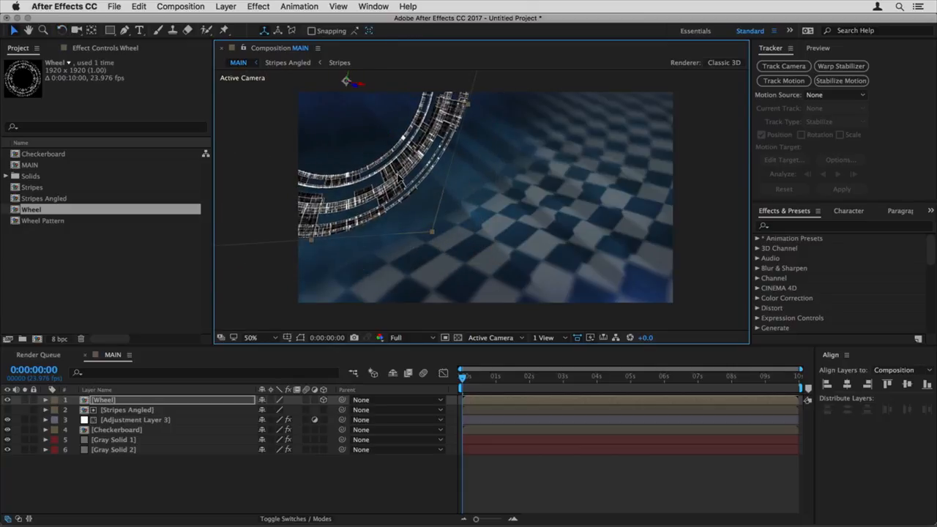
- Set the Wheel layer's blending mode to Add and place a re-angled duplicate of it at the frame's upper-right corner
{"action": "left_click", "coordinate": [289, 410]}
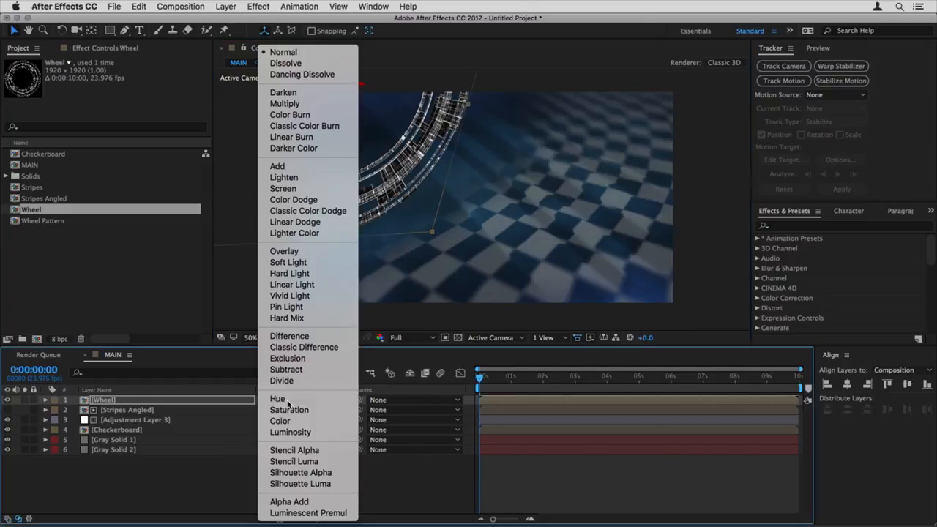
{"action": "left_click", "coordinate": [296, 164]}
{"action": "key", "text": "ctrl+d"}
{"action": "left_click_drag", "start_coordinate": [360, 82], "coordinate": [732, 85]}
{"action": "key", "text": "w"}
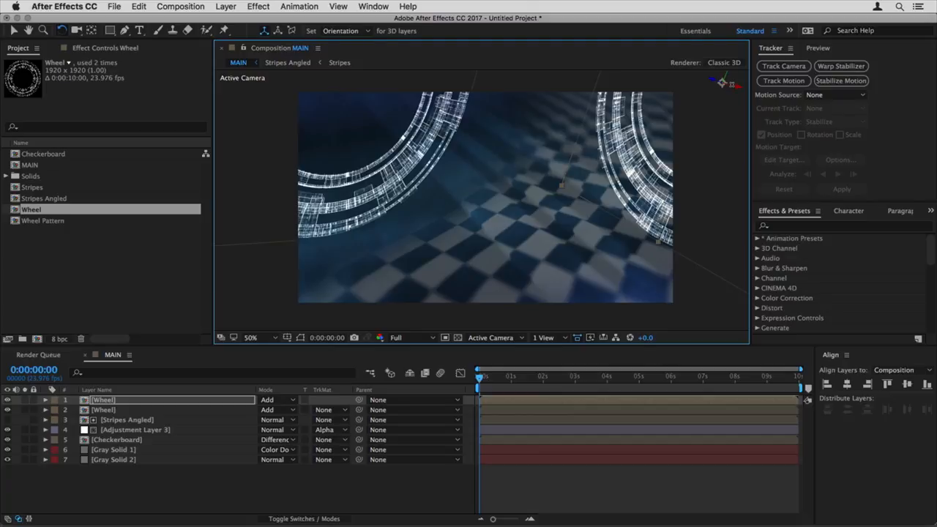
- Duplicate the wheel again, place and rotate the copy at the frame's bottom center, and preview the three turning wheels
{"action": "key", "text": "v"}
{"action": "key", "text": "ctrl+d"}
{"action": "left_click_drag", "start_coordinate": [629, 238], "coordinate": [412, 324]}
{"action": "key", "text": "comma"}
{"action": "key", "text": "comma"}
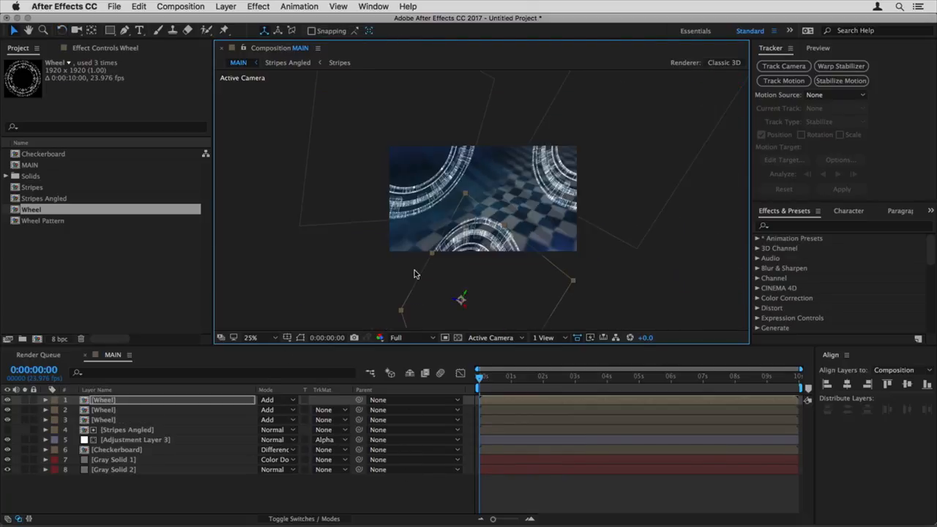
{"action": "key", "text": "w"}
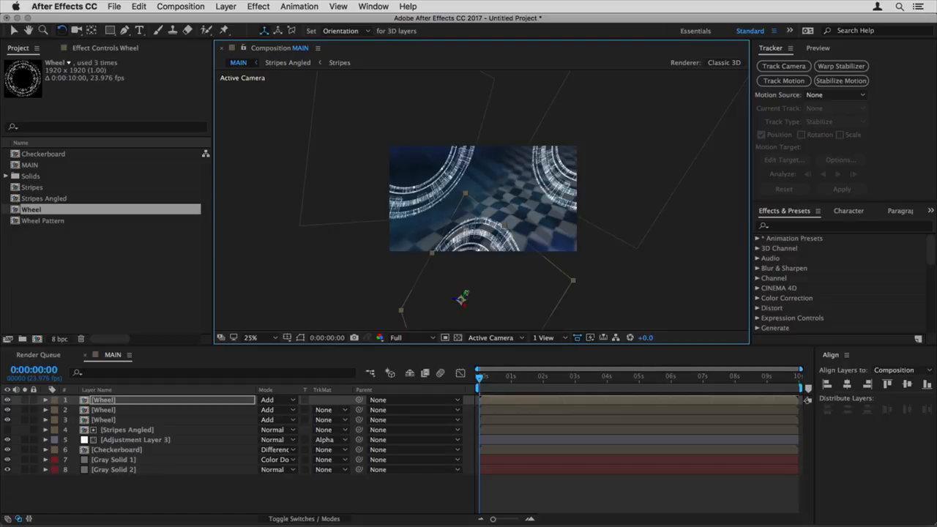
{"action": "key", "text": "v"}
{"action": "key", "text": "period"}
{"action": "key", "text": "period"}
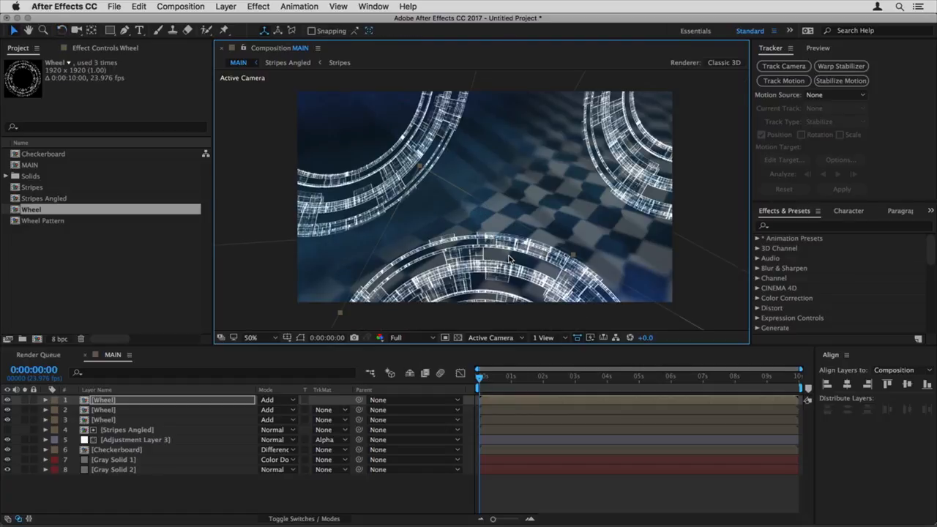
{"action": "key", "text": "space"}
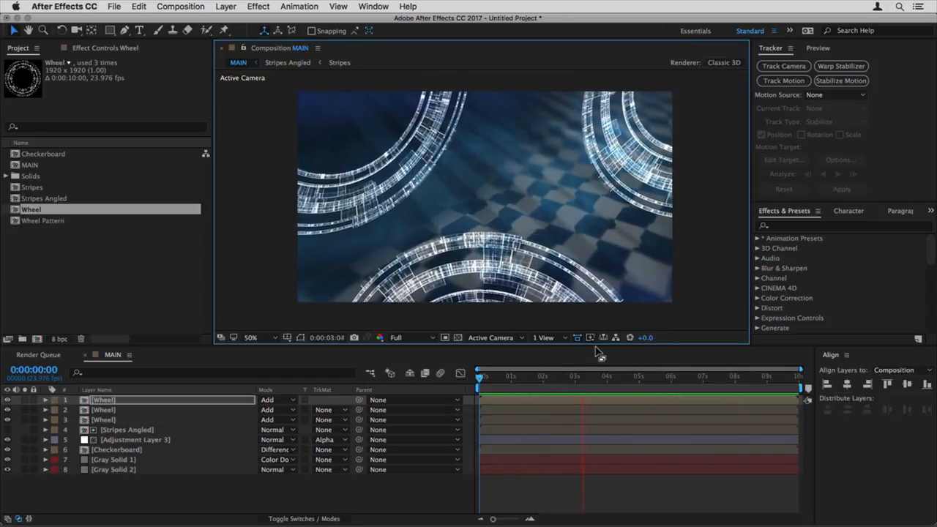
{"action": "key", "text": "space"}
- Pre-compose the three Wheel layers as Wheel Trio and set the new layer's blending mode to Add
{"action": "left_click", "coordinate": [117, 400]}
{"action": "left_click", "coordinate": [134, 415], "text": "shift"}
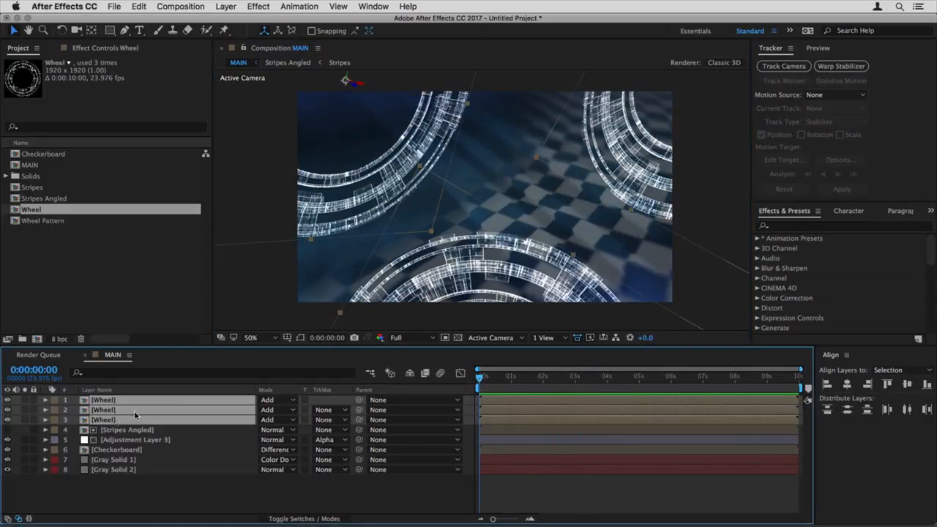
{"action": "key", "text": "super+shift+c"}
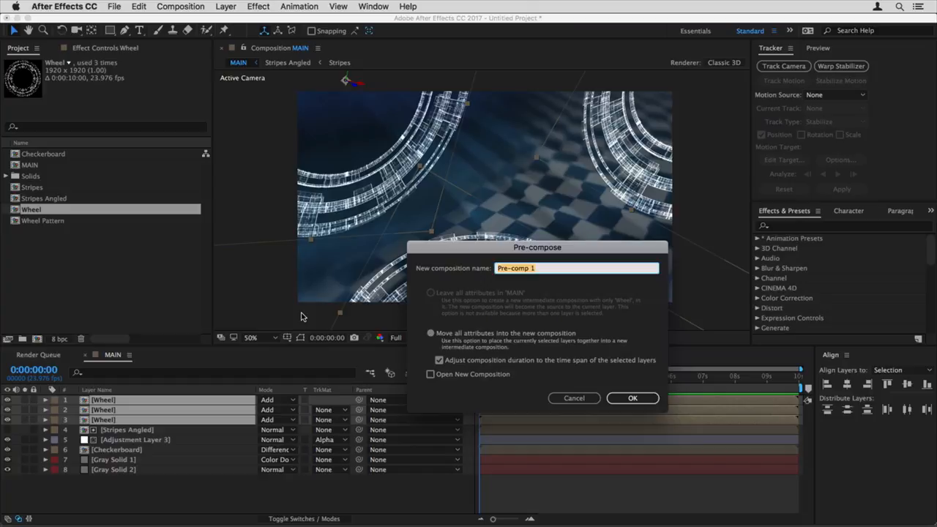
{"action": "type", "text": "Wheel Trio"}
{"action": "key", "text": "Return"}
{"action": "left_click", "coordinate": [278, 400]}
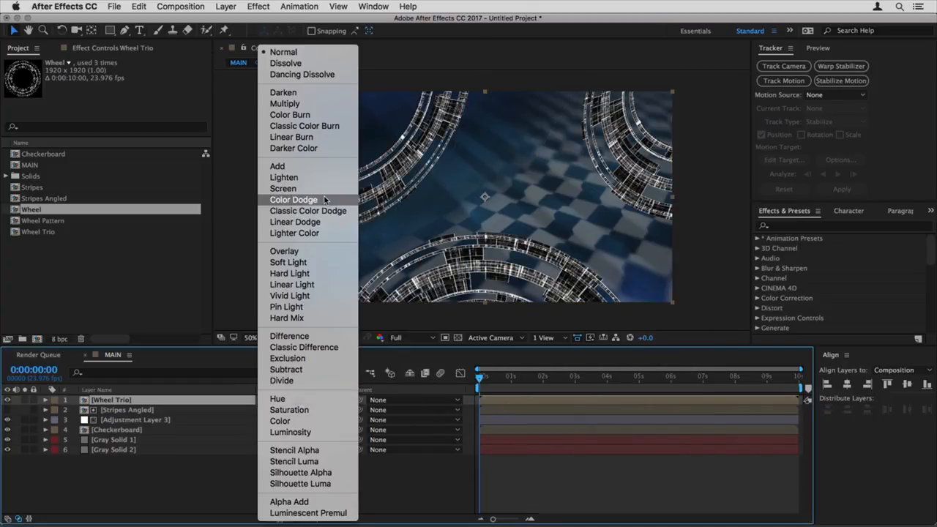
{"action": "left_click", "coordinate": [310, 170]}
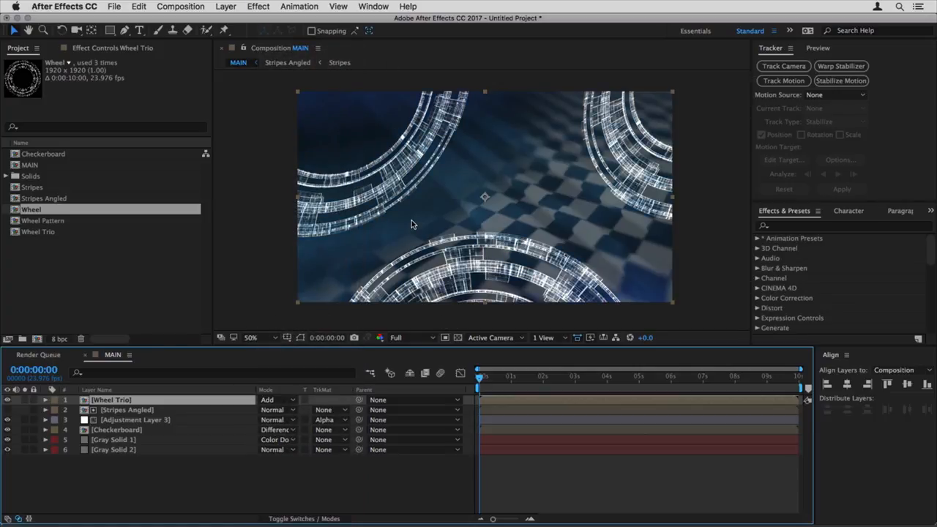
- Apply a Tint effect to Wheel Trio and map white to a muted blue, about 5F81B4
{"action": "key", "text": "ctrl+space"}
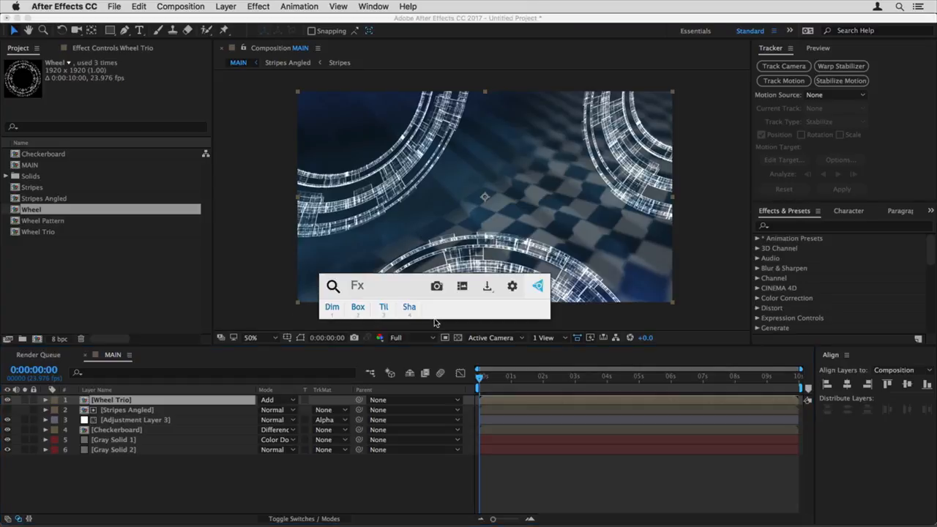
{"action": "type", "text": "tin"}
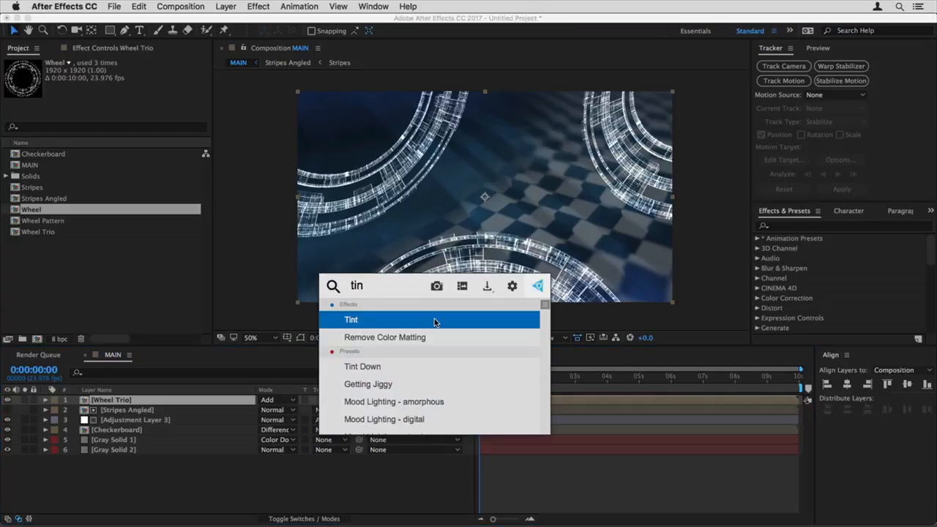
{"action": "left_click", "coordinate": [434, 319]}
{"action": "left_click_drag", "start_coordinate": [120, 104], "coordinate": [156, 104]}
{"action": "left_click", "coordinate": [121, 92]}
{"action": "left_click", "coordinate": [262, 283]}
{"action": "mouse_move", "coordinate": [212, 264]}
{"action": "left_mouse_down"}
{"action": "mouse_move", "coordinate": [177, 259]}
{"action": "mouse_move", "coordinate": [166, 267]}
{"action": "left_mouse_up"}
{"action": "left_click", "coordinate": [160, 247]}
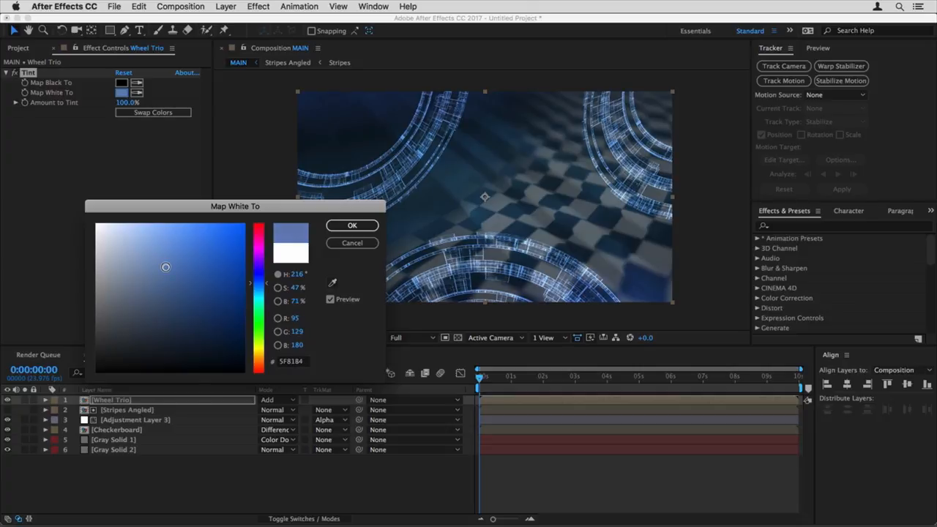
{"action": "left_click", "coordinate": [353, 225]}
- Lower Wheel Trio's opacity to 61% and add a Glow effect with threshold 33.7% and radius 25
{"action": "key", "text": "t"}
{"action": "left_click_drag", "start_coordinate": [265, 409], "coordinate": [243, 412]}
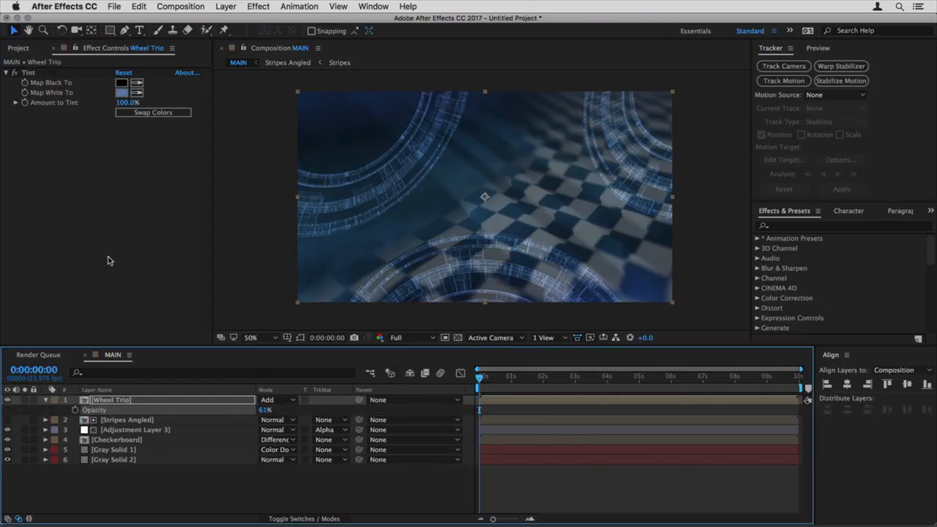
{"action": "key", "text": "ctrl+space"}
{"action": "type", "text": "glow"}
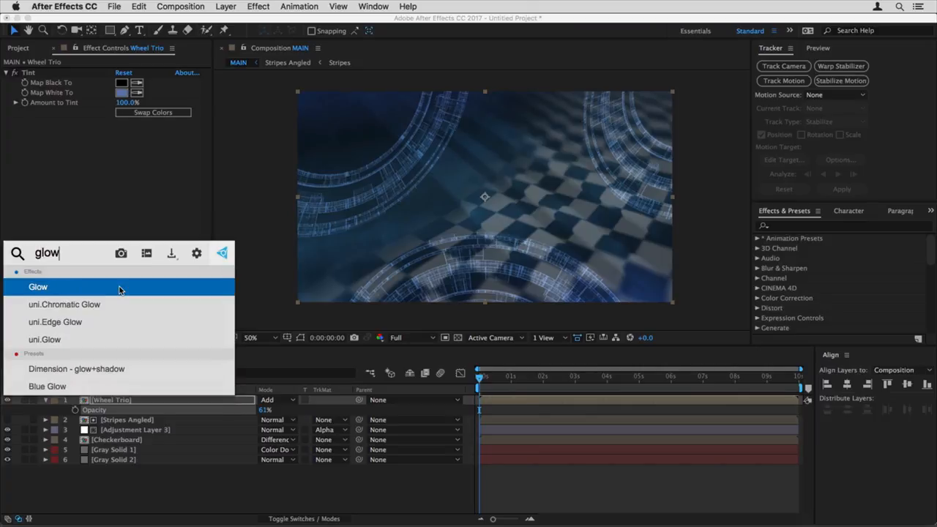
{"action": "key", "text": "Return"}
{"action": "left_click_drag", "start_coordinate": [123, 142], "coordinate": [103, 143]}
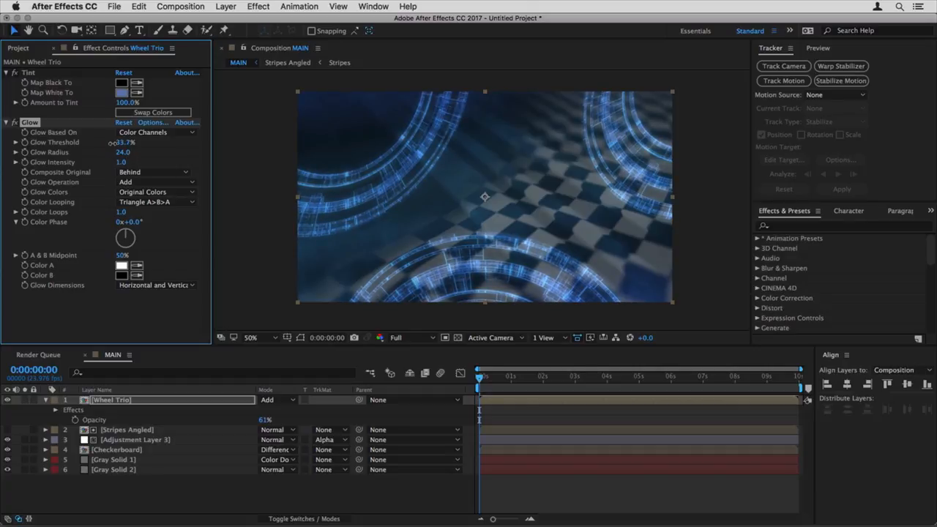
{"action": "left_click_drag", "start_coordinate": [119, 151], "coordinate": [114, 152]}
- Add Turbulent Displace to Wheel Trio between Tint and Glow, with size 110 and amount 61
{"action": "left_click", "coordinate": [188, 402]}
{"action": "key", "text": "ctrl+space"}
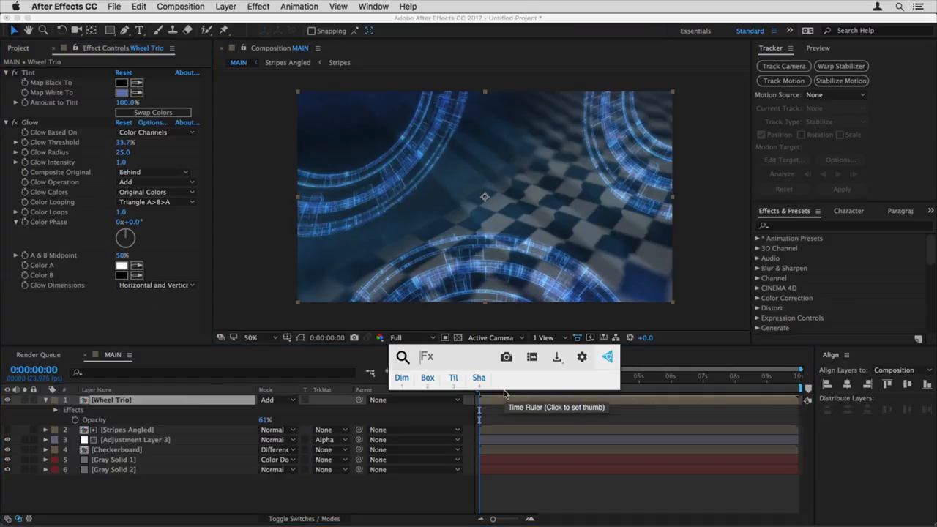
{"action": "type", "text": "tur"}
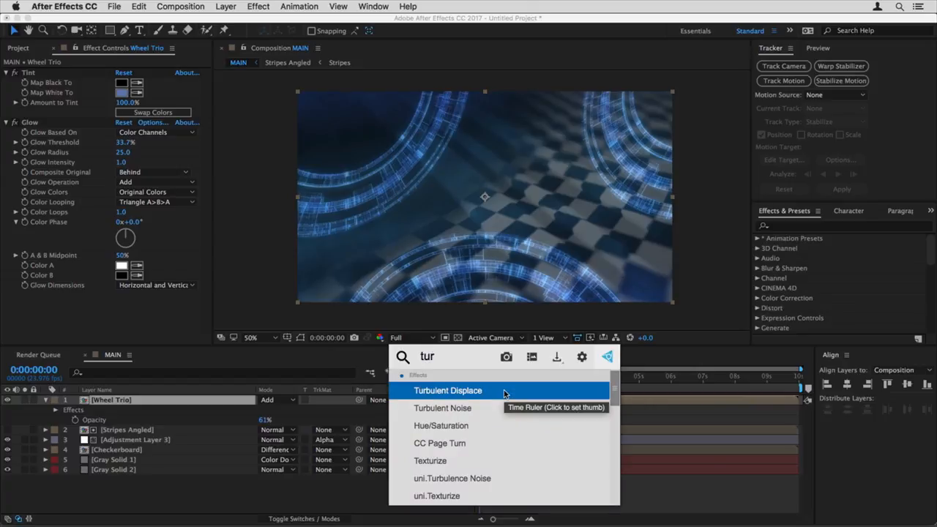
{"action": "key", "text": "Return"}
{"action": "left_click", "coordinate": [10, 122]}
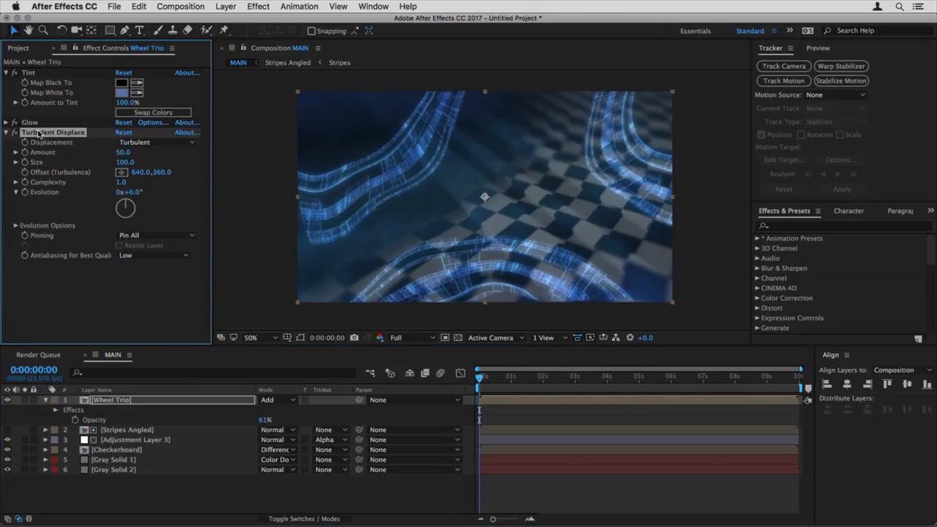
{"action": "left_click_drag", "start_coordinate": [41, 134], "coordinate": [58, 123]}
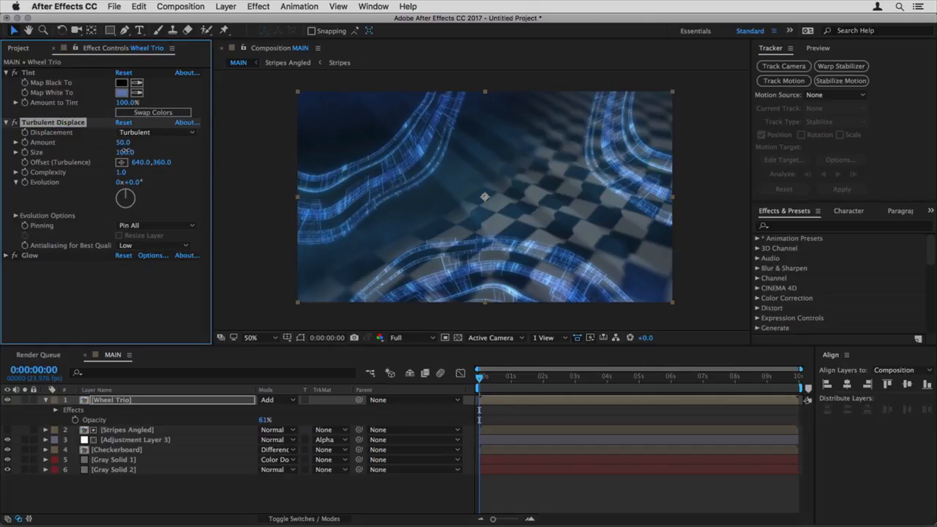
{"action": "left_click", "coordinate": [125, 152]}
{"action": "type", "text": "110"}
{"action": "key", "text": "Return"}
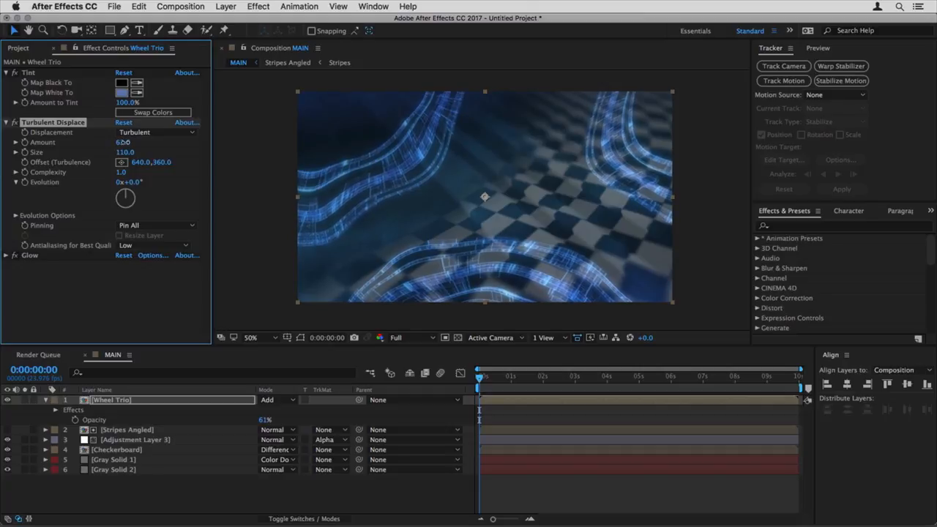
{"action": "left_click_drag", "start_coordinate": [120, 143], "coordinate": [126, 143]}
- Reduce Wheel Trio's opacity to 44% and preview the distorted wheels over the background
{"action": "left_click_drag", "start_coordinate": [253, 420], "coordinate": [256, 420]}
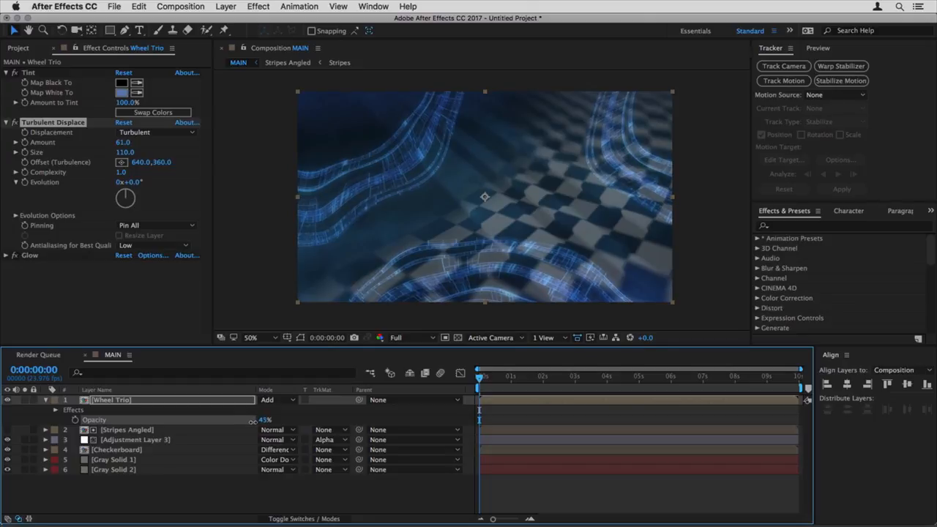
{"action": "key", "text": "space"}
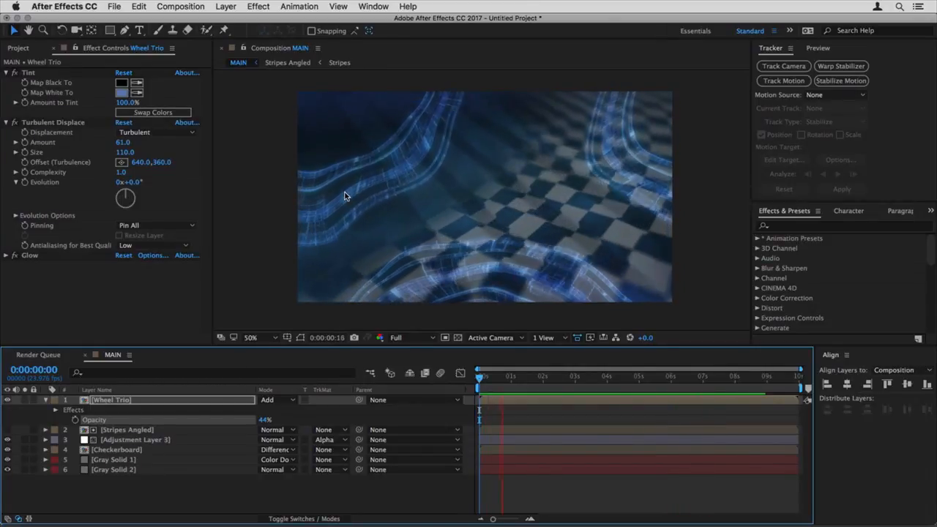
{"action": "key", "text": "space"}
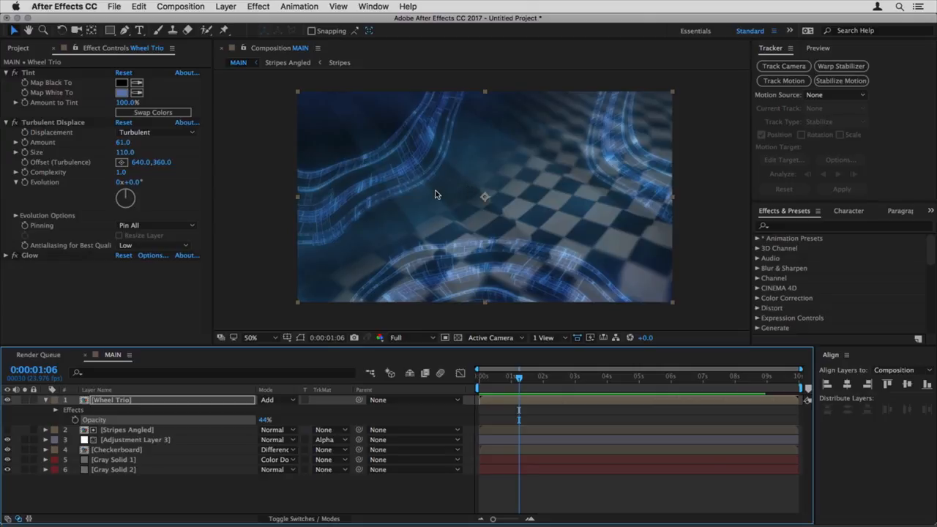
{"action": "left_click", "coordinate": [46, 400]}
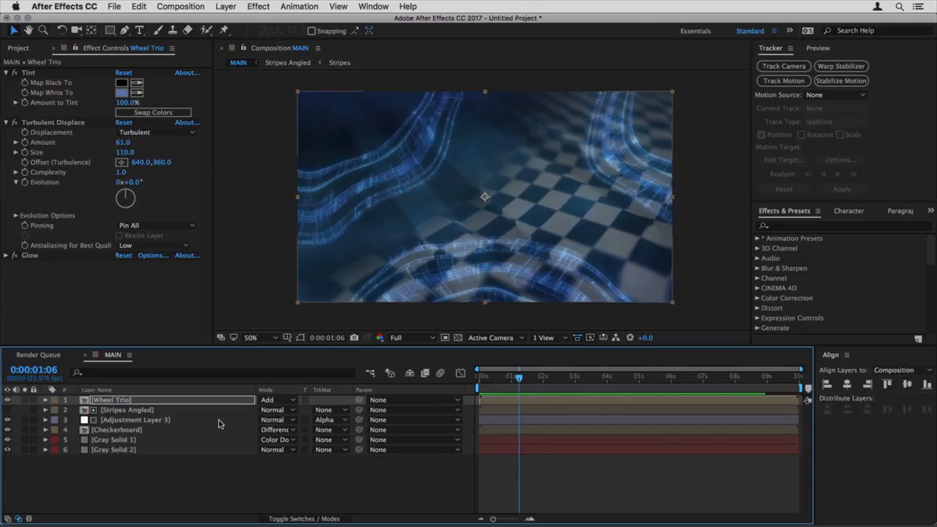
- Create a new solid on top with the CC Particle World effect, solo it, and go to 0:00:01:16
{"action": "key", "text": "super+y"}
{"action": "key", "text": "Return"}
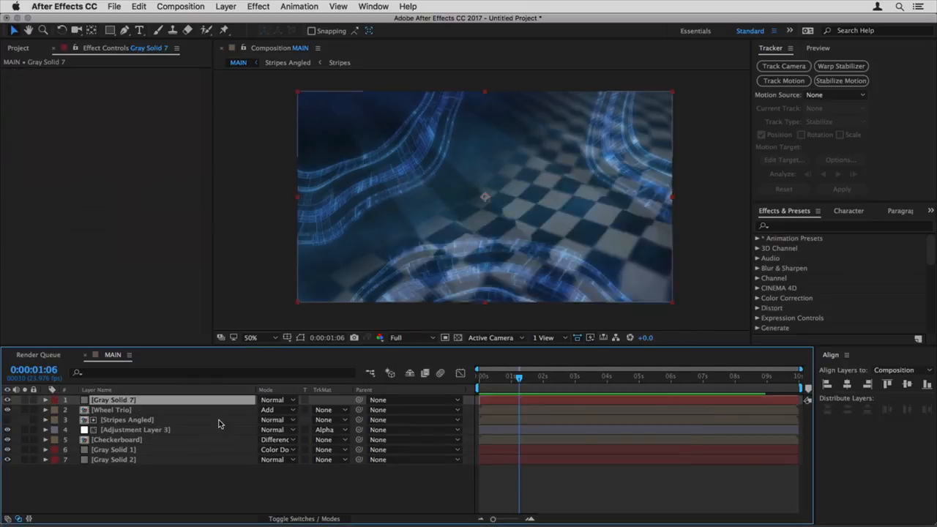
{"action": "key", "text": "ctrl+space"}
{"action": "type", "text": "pa"}
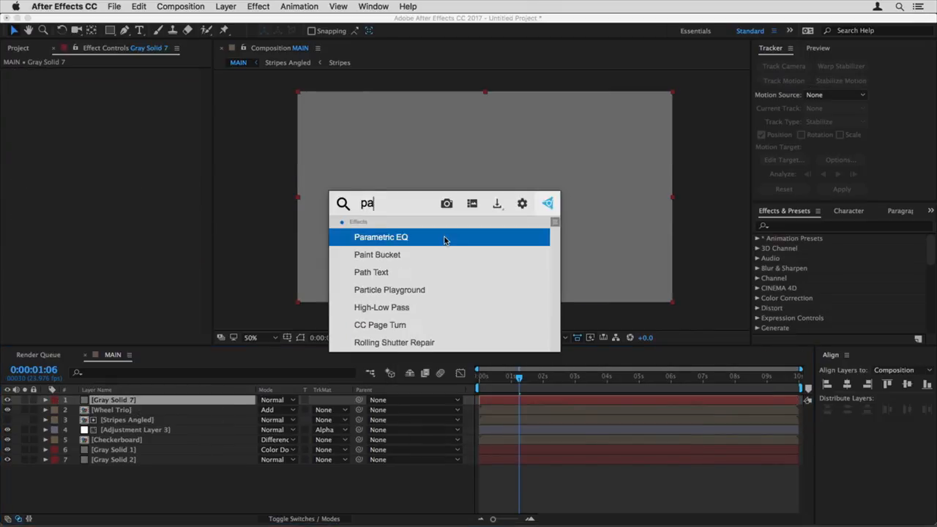
{"action": "type", "text": "rticle w"}
{"action": "key", "text": "Return"}
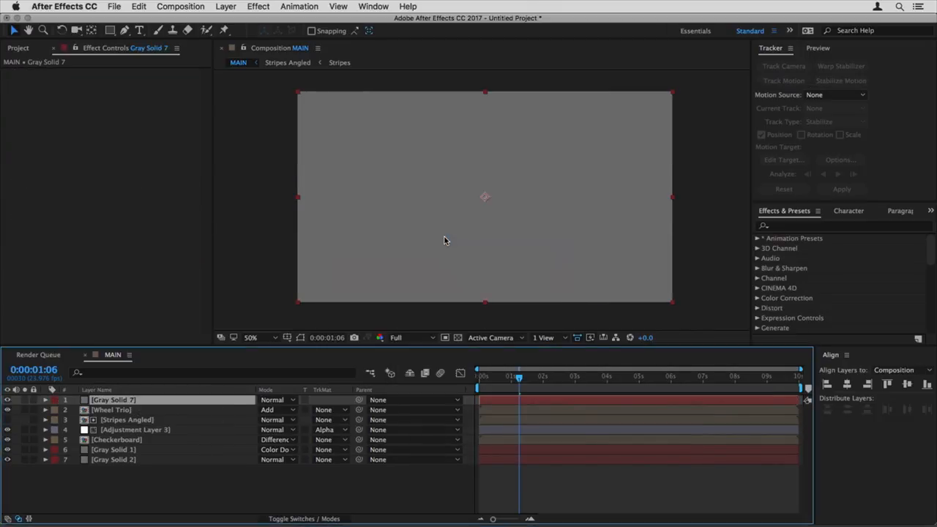
{"action": "left_click", "coordinate": [24, 400]}
{"action": "left_click_drag", "start_coordinate": [499, 370], "coordinate": [532, 378]}
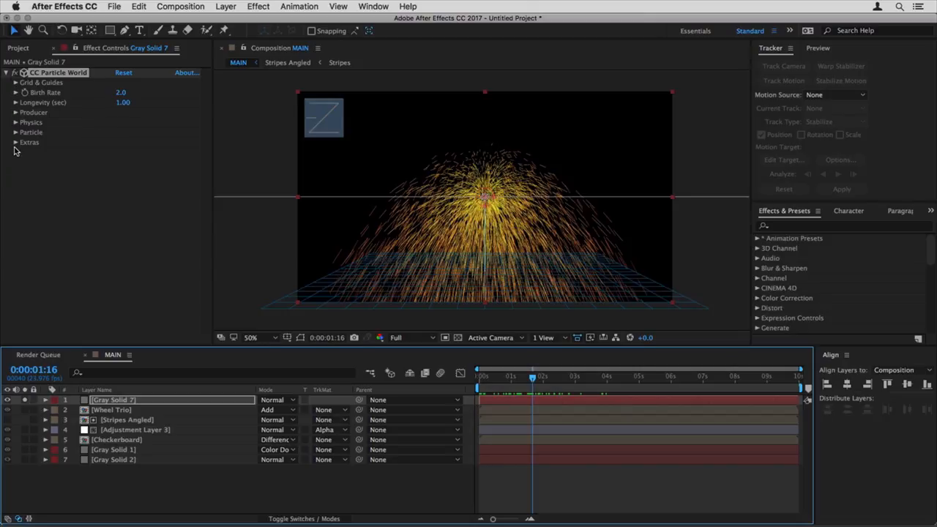
- Set the CC Particle World particle type to Faded Sphere and its birth color to white
{"action": "left_click", "coordinate": [15, 123]}
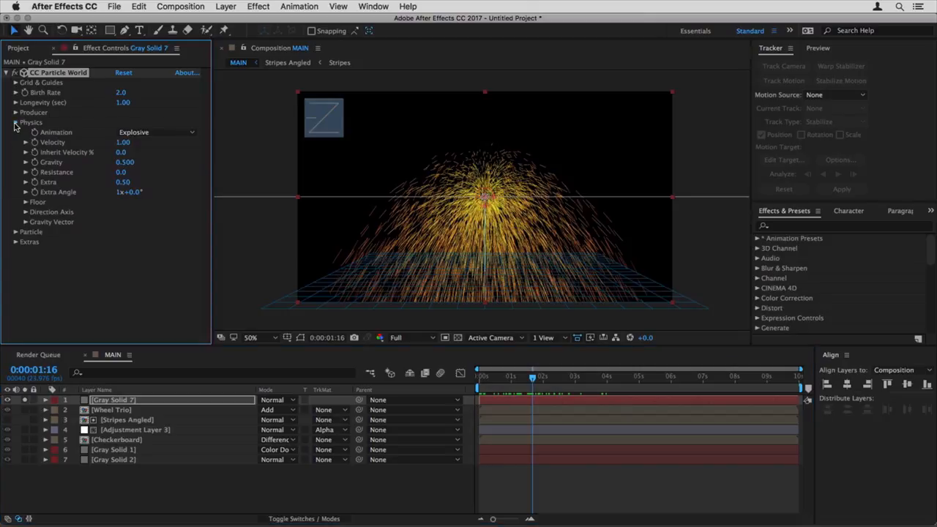
{"action": "left_click", "coordinate": [15, 123]}
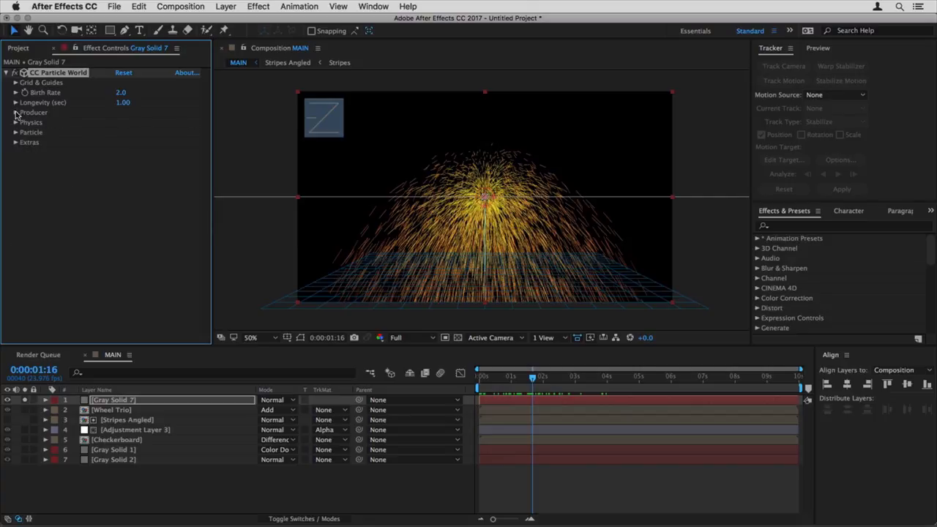
{"action": "left_click", "coordinate": [15, 132]}
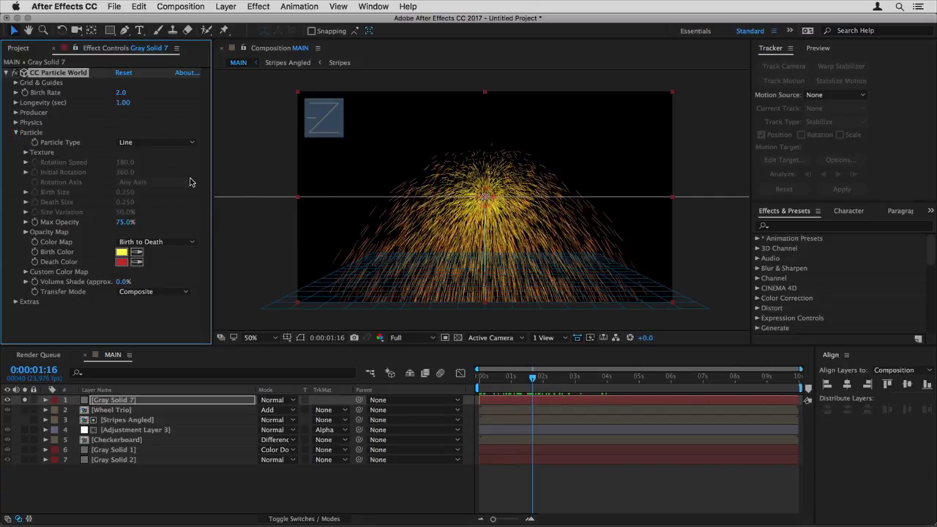
{"action": "left_click", "coordinate": [131, 143]}
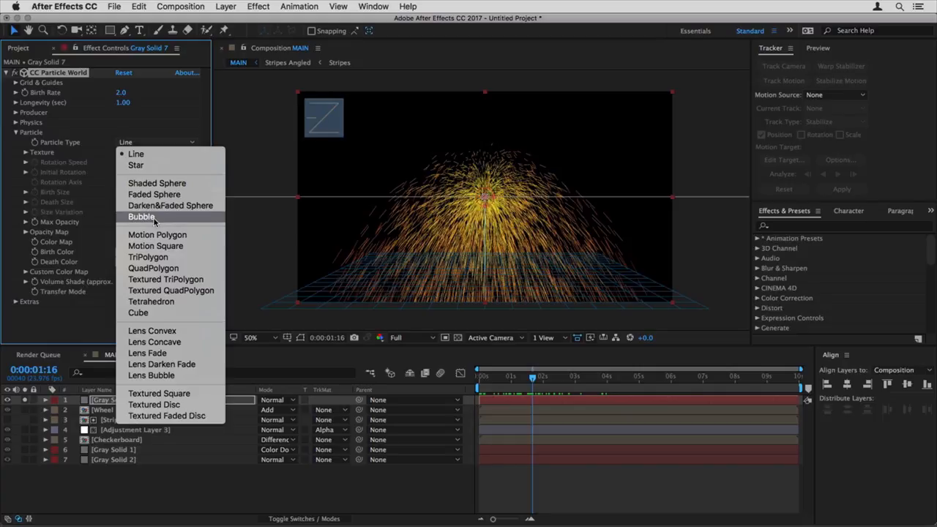
{"action": "left_click", "coordinate": [175, 196]}
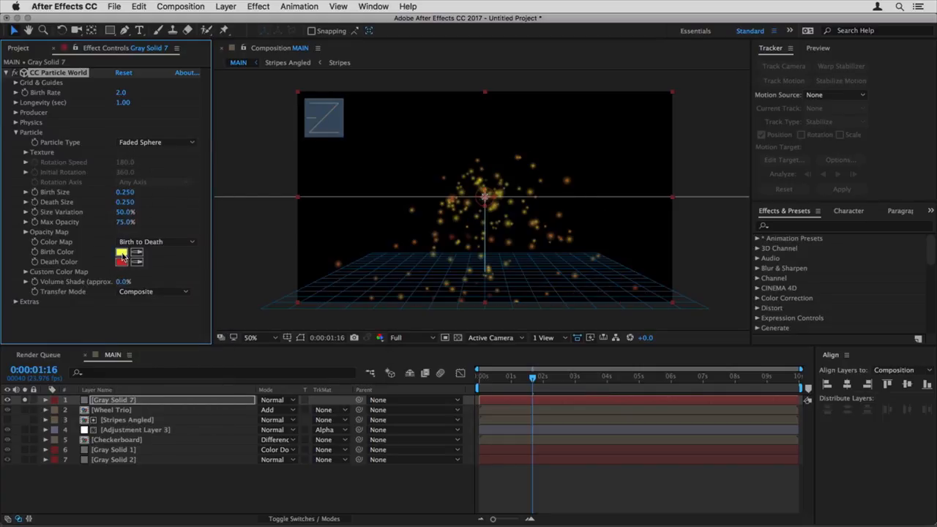
{"action": "left_click", "coordinate": [120, 252]}
{"action": "left_click_drag", "start_coordinate": [163, 256], "coordinate": [35, 174]}
{"action": "left_click", "coordinate": [353, 225]}
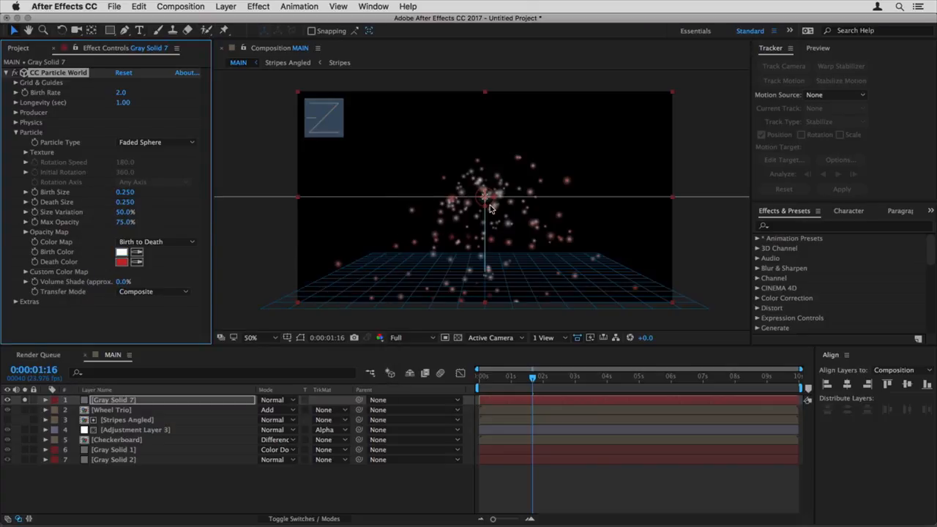
- Set the particle birth size to 0.150 and death size to 0.040, and reshape the opacity map to taper off gradually toward death
{"action": "scroll", "coordinate": [351, 207], "scroll_direction": "down", "scroll_amount": 2}
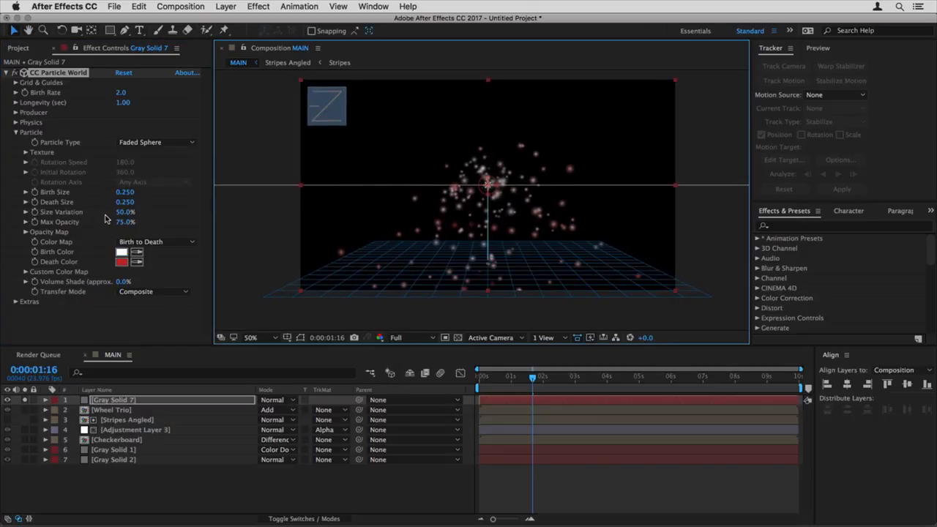
{"action": "left_click_drag", "start_coordinate": [129, 192], "coordinate": [116, 206]}
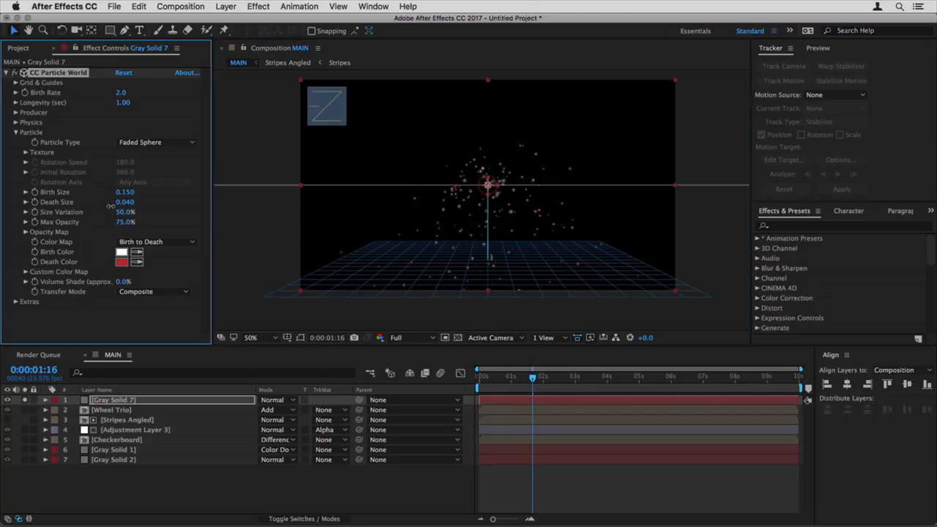
{"action": "left_click", "coordinate": [26, 232]}
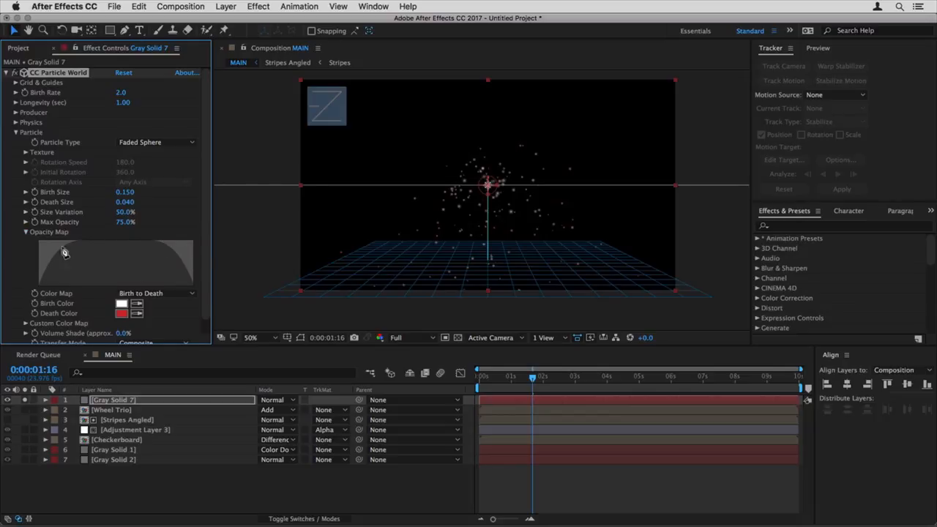
{"action": "mouse_move", "coordinate": [54, 267]}
{"action": "left_mouse_down"}
{"action": "mouse_move", "coordinate": [84, 245]}
{"action": "mouse_move", "coordinate": [116, 246]}
{"action": "mouse_move", "coordinate": [197, 294]}
{"action": "left_mouse_up"}
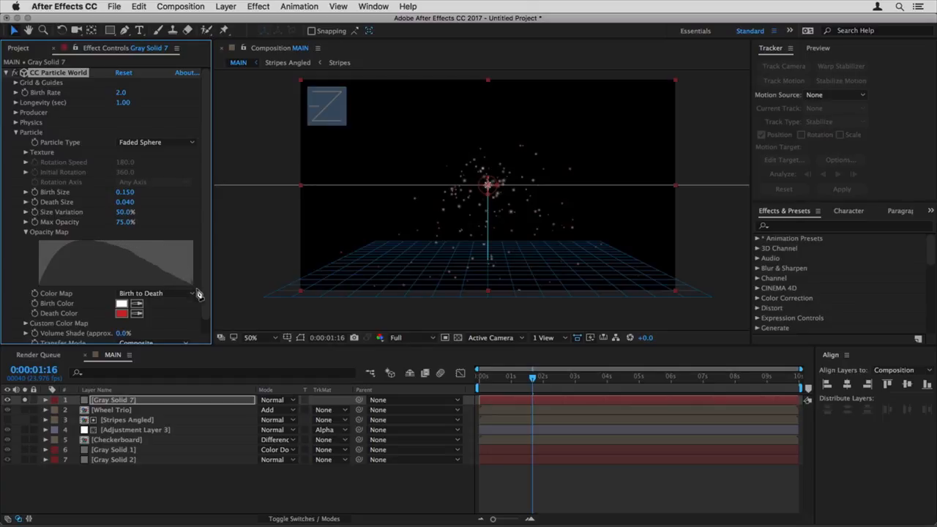
{"action": "left_click", "coordinate": [27, 232]}
{"action": "left_click", "coordinate": [16, 132]}
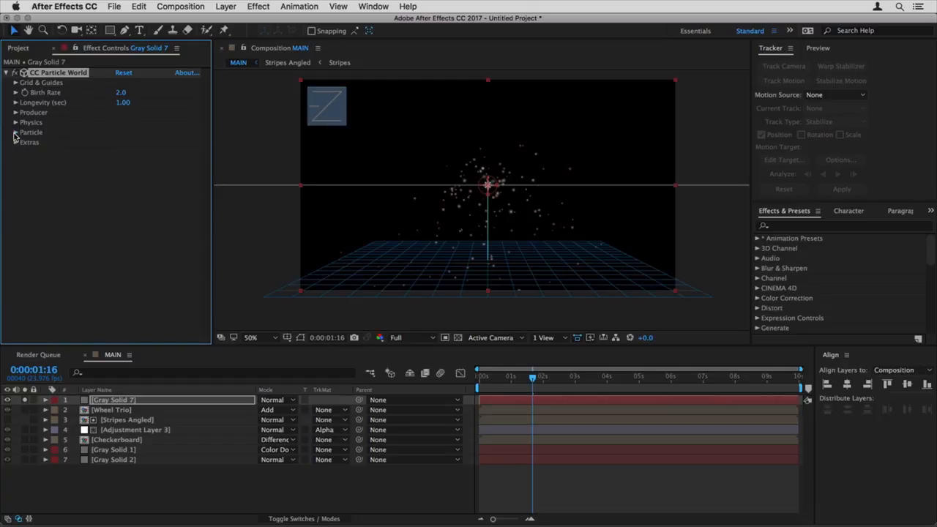
- Set the CC Particle World physics velocity and gravity to 0 and scrub through the opening frames
{"action": "left_click", "coordinate": [16, 123]}
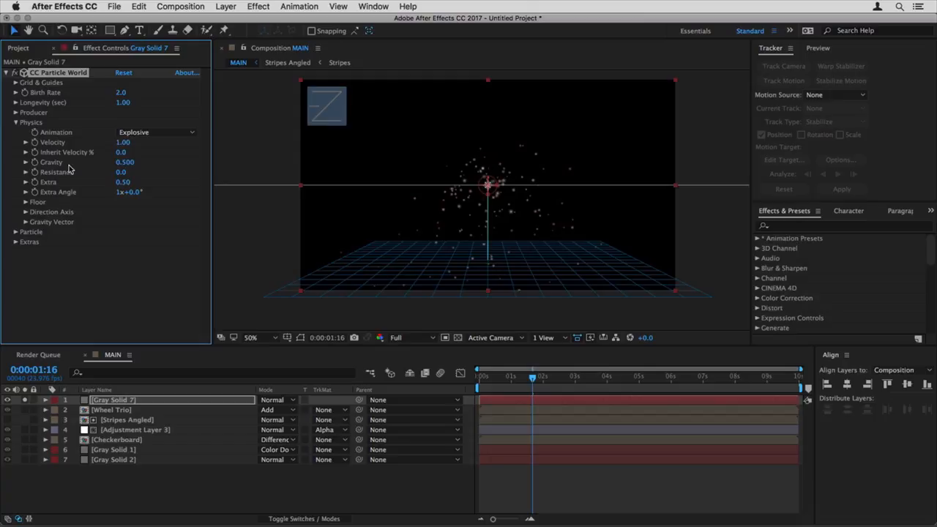
{"action": "left_click", "coordinate": [121, 143]}
{"action": "type", "text": "0"}
{"action": "key", "text": "Return"}
{"action": "left_click", "coordinate": [122, 162]}
{"action": "left_click", "coordinate": [121, 164]}
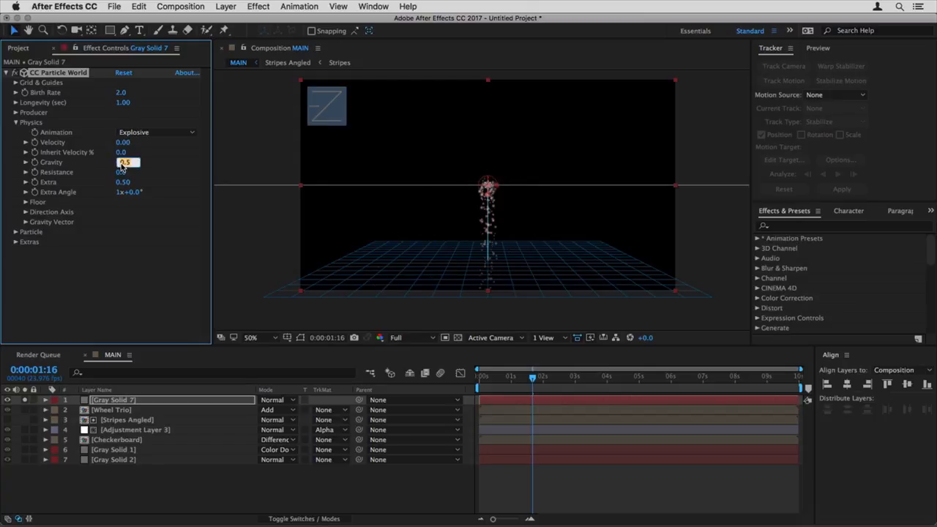
{"action": "type", "text": "0"}
{"action": "key", "text": "Return"}
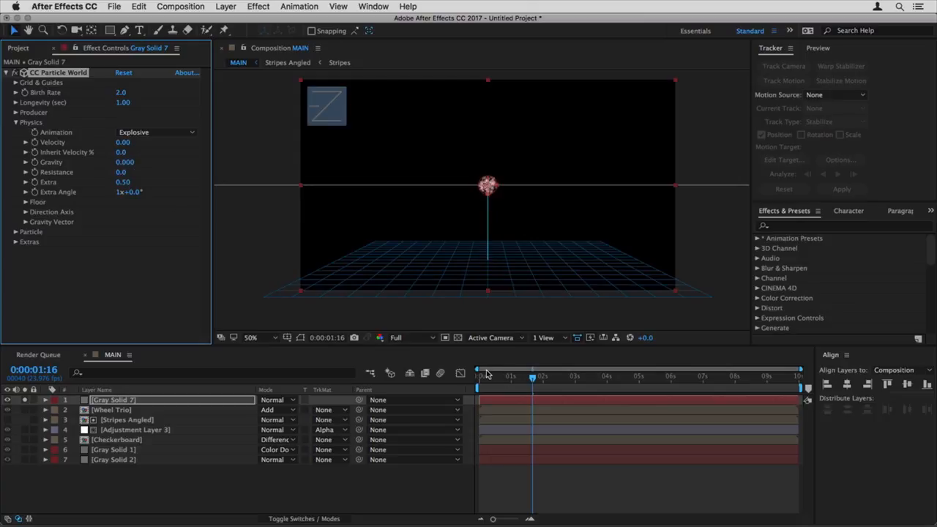
{"action": "mouse_move", "coordinate": [480, 381]}
{"action": "left_mouse_down"}
{"action": "mouse_move", "coordinate": [592, 376]}
{"action": "mouse_move", "coordinate": [484, 377]}
{"action": "left_mouse_up"}
{"action": "left_click", "coordinate": [14, 123]}
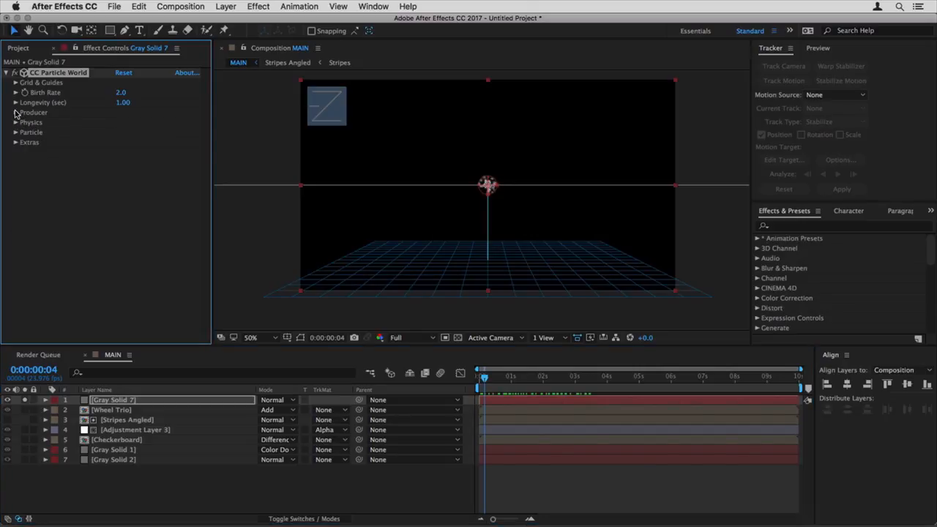
- Spread the particle producer to Radius X 1.265 and Radius Y 0.385, and preview the particles
{"action": "left_click", "coordinate": [15, 113]}
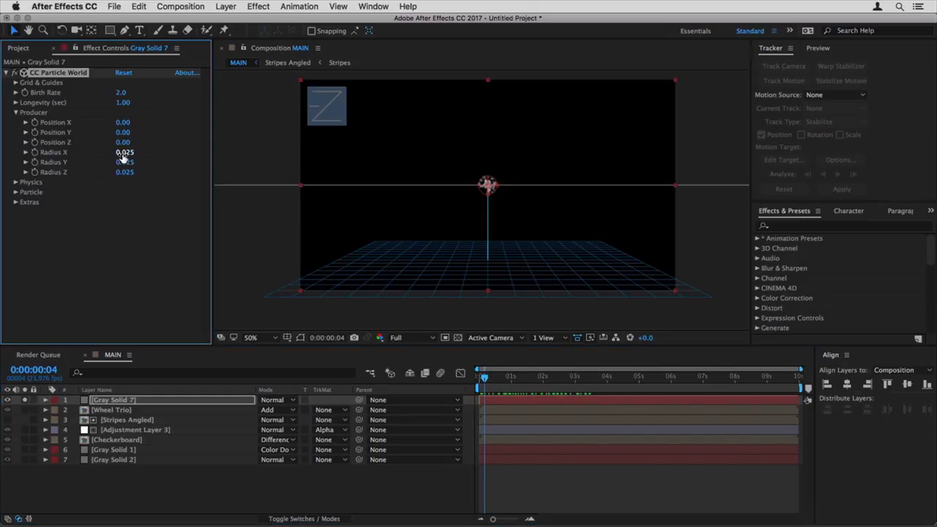
{"action": "left_click_drag", "start_coordinate": [122, 156], "coordinate": [194, 154]}
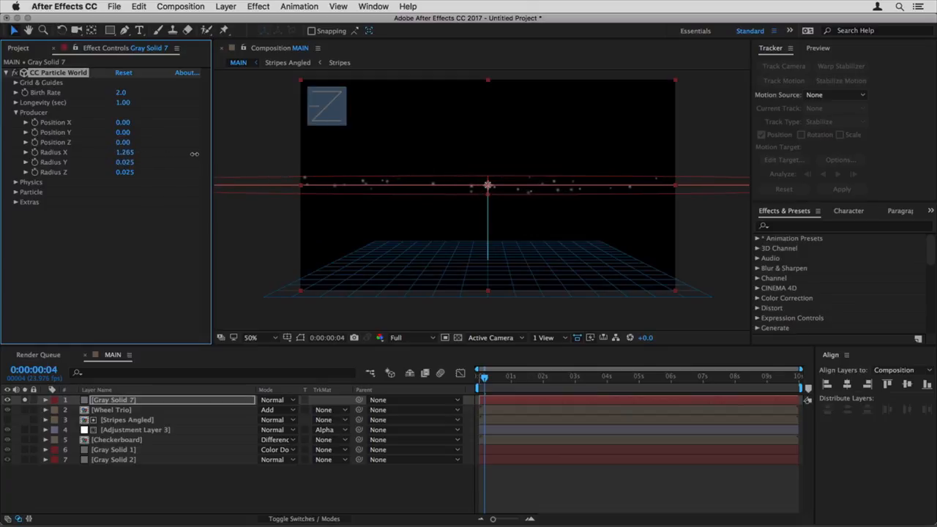
{"action": "left_click_drag", "start_coordinate": [124, 162], "coordinate": [148, 160]}
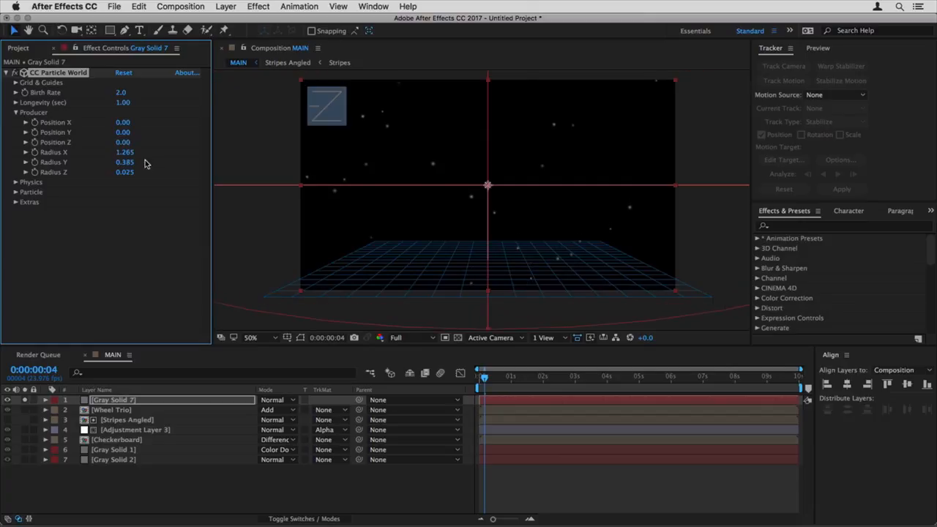
{"action": "left_click", "coordinate": [518, 377]}
{"action": "key", "text": "space"}
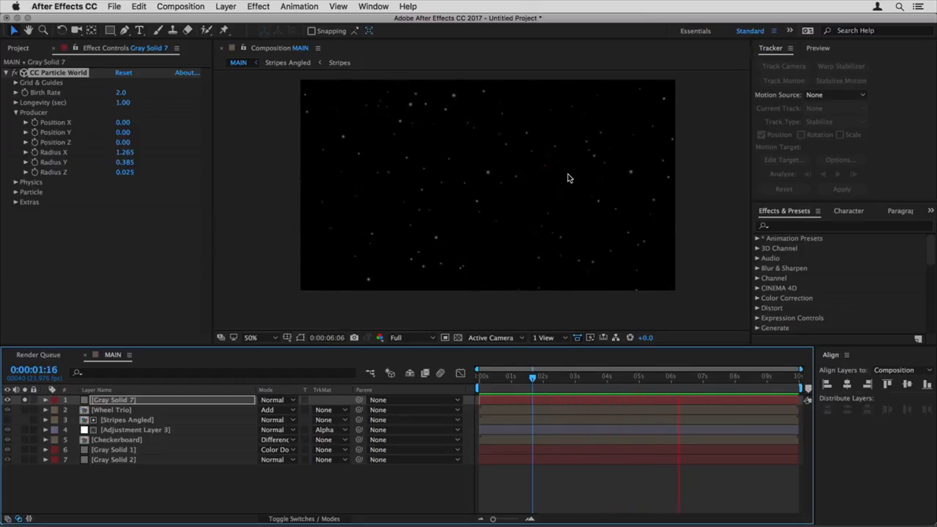
{"action": "key", "text": "space"}
- Set the particle birth rate to 1.6 and longevity to 2.35 seconds, and preview the result
{"action": "left_click", "coordinate": [118, 94]}
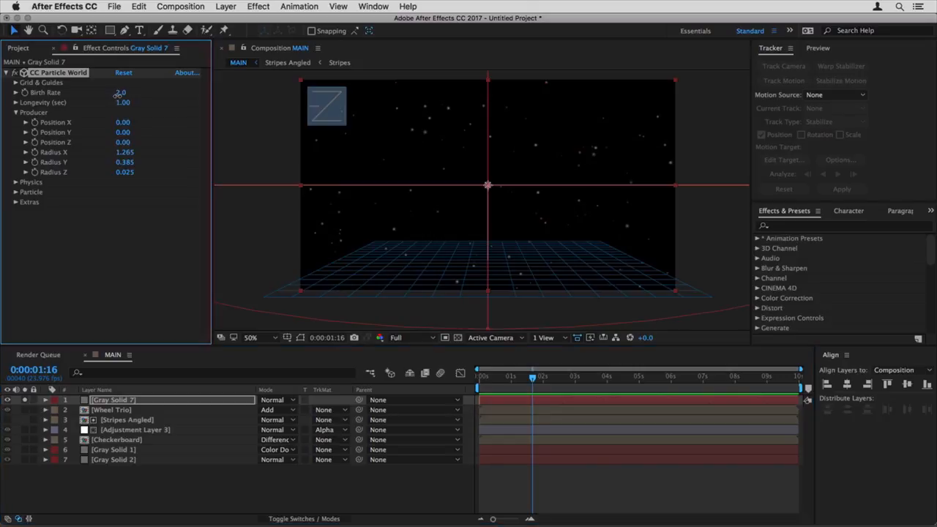
{"action": "left_click_drag", "start_coordinate": [148, 103], "coordinate": [203, 107]}
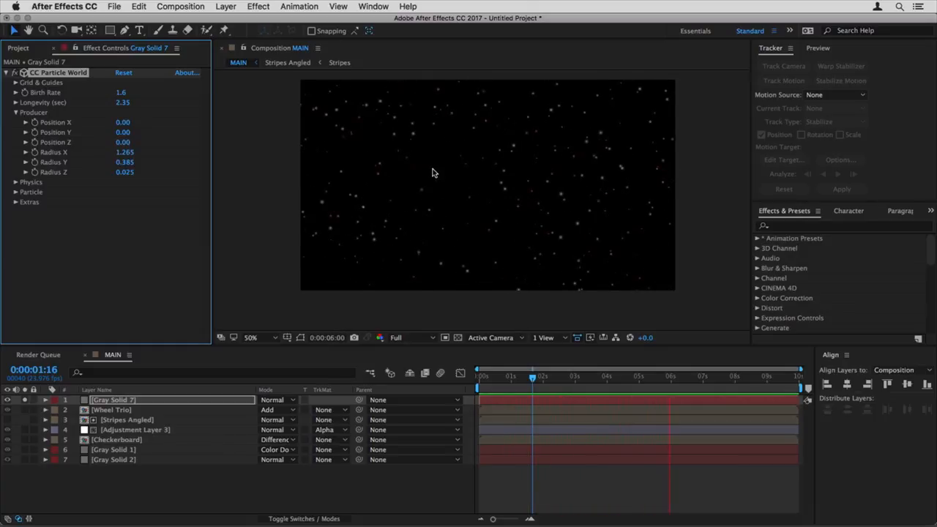
{"action": "key", "text": "space"}
- Trim the particle solid's start at 0:00:04:21, move it to 0:00:00:00, extend its end to the composition end, and preview it
{"action": "left_click", "coordinate": [454, 387]}
{"action": "key", "text": "Home"}
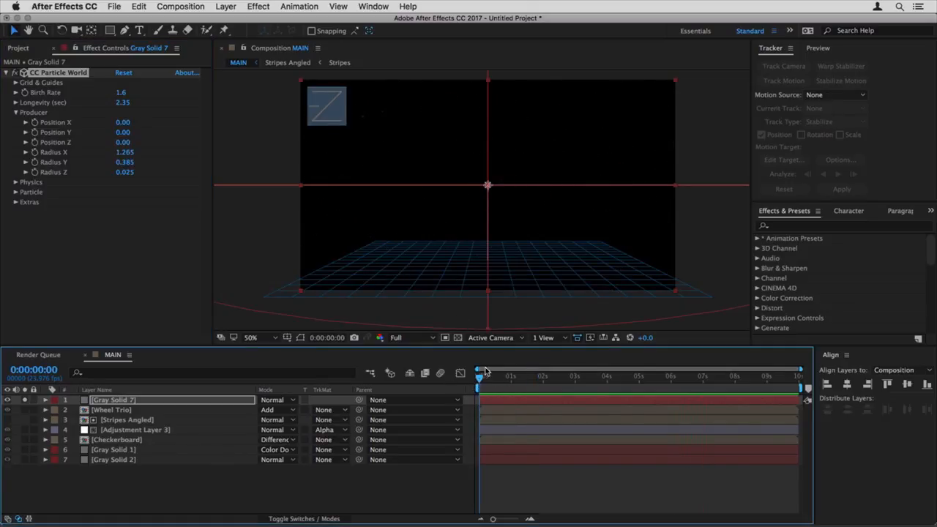
{"action": "left_click_drag", "start_coordinate": [480, 376], "coordinate": [638, 379]}
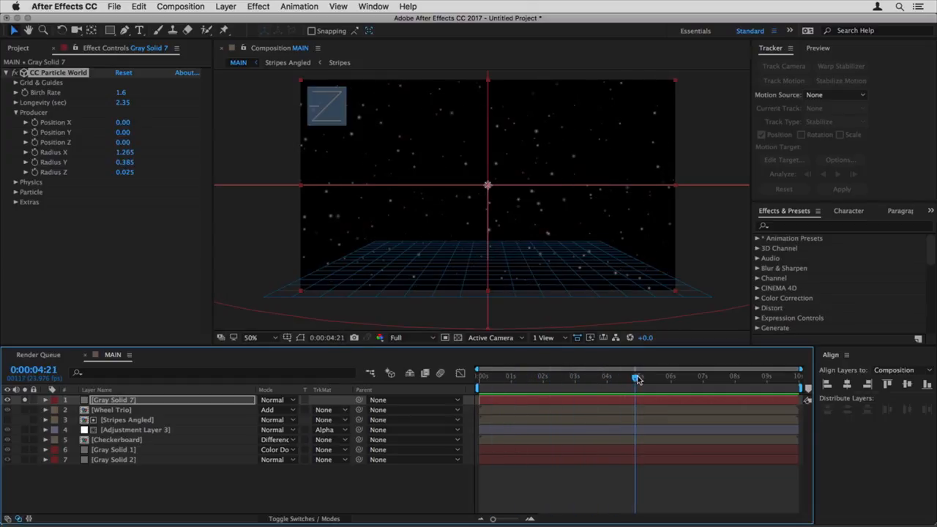
{"action": "key", "text": "alt+bracketleft"}
{"action": "key", "text": "Home"}
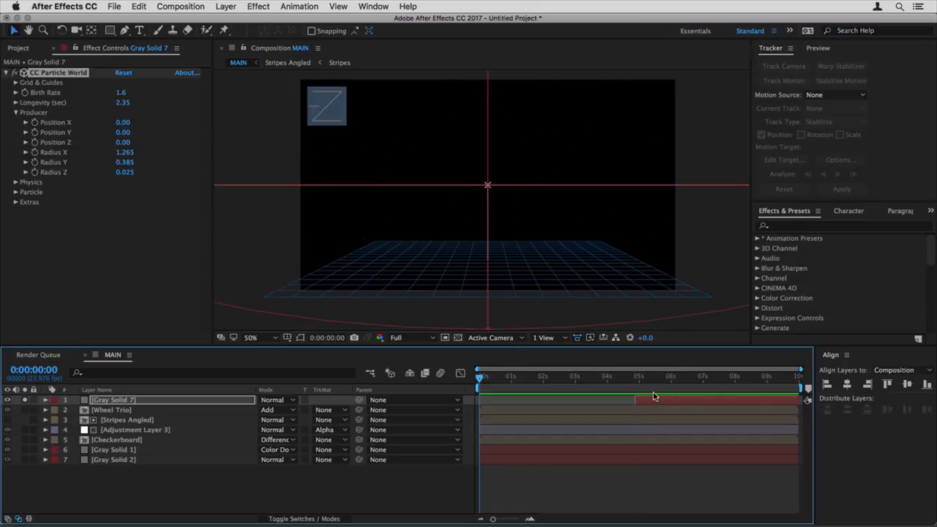
{"action": "key", "text": "bracketleft"}
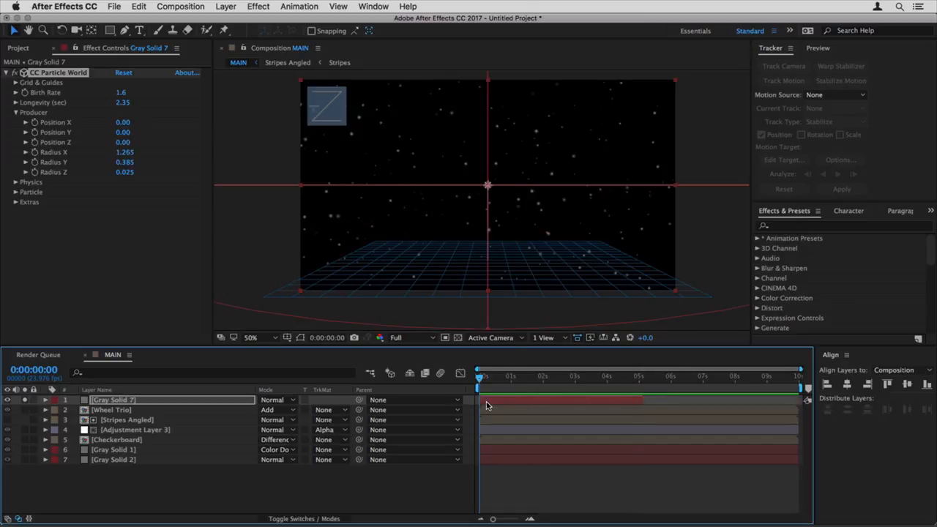
{"action": "left_click", "coordinate": [642, 399]}
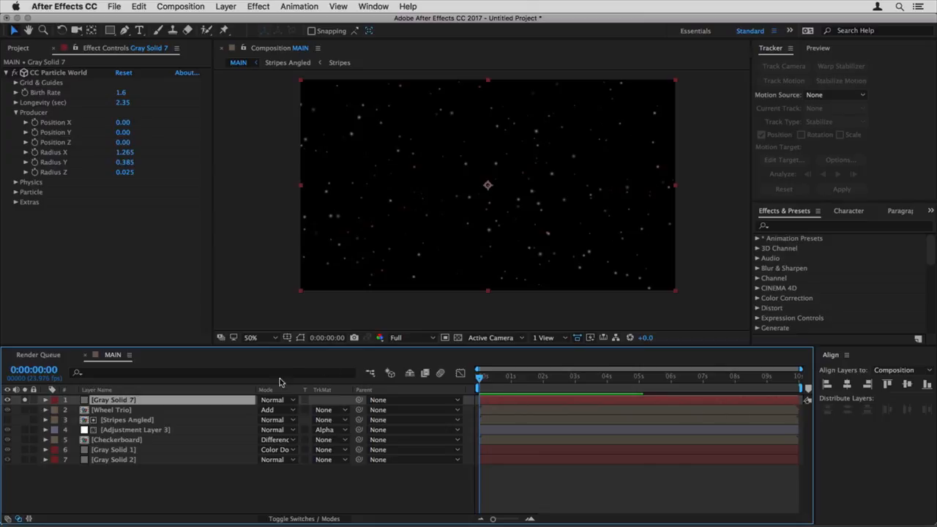
{"action": "key", "text": "space"}
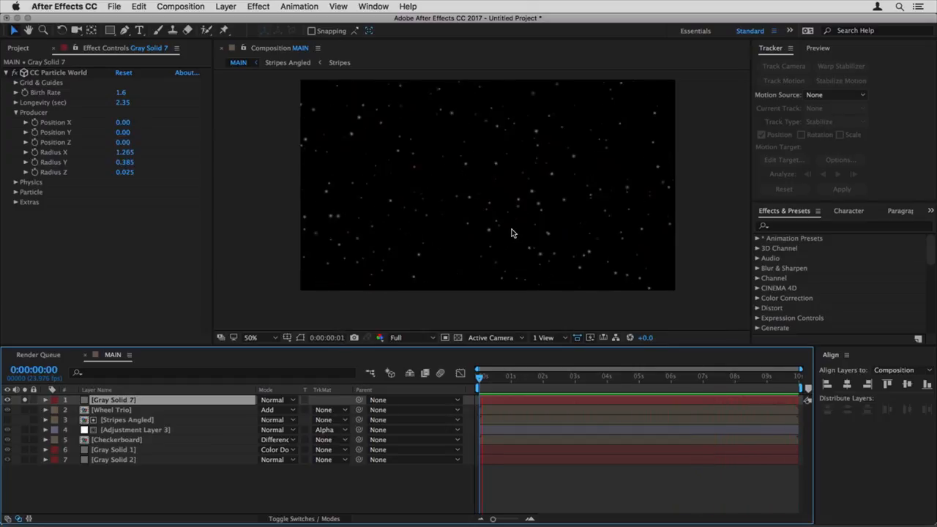
{"action": "key", "text": "space"}
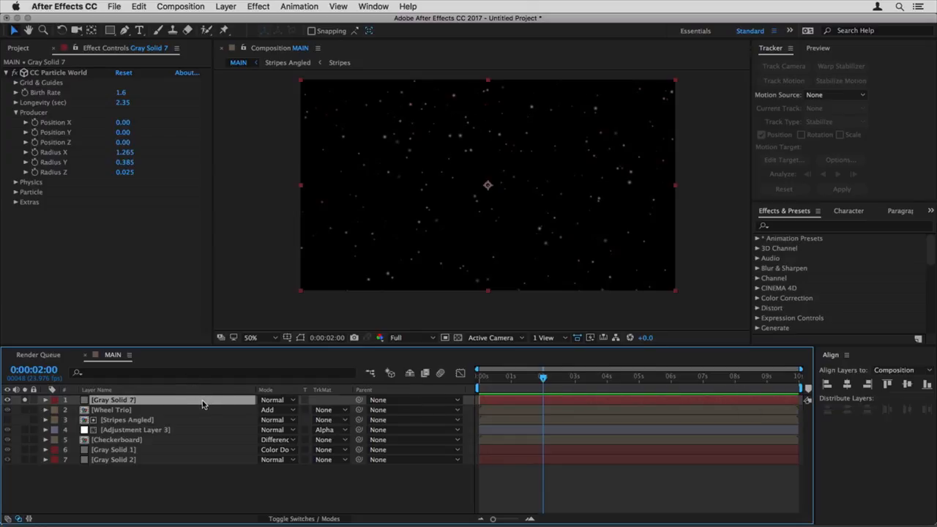
- Pre-compose the particle solid as "Particles", moving all attributes into the new composition
{"action": "key", "text": "super+shift+c"}
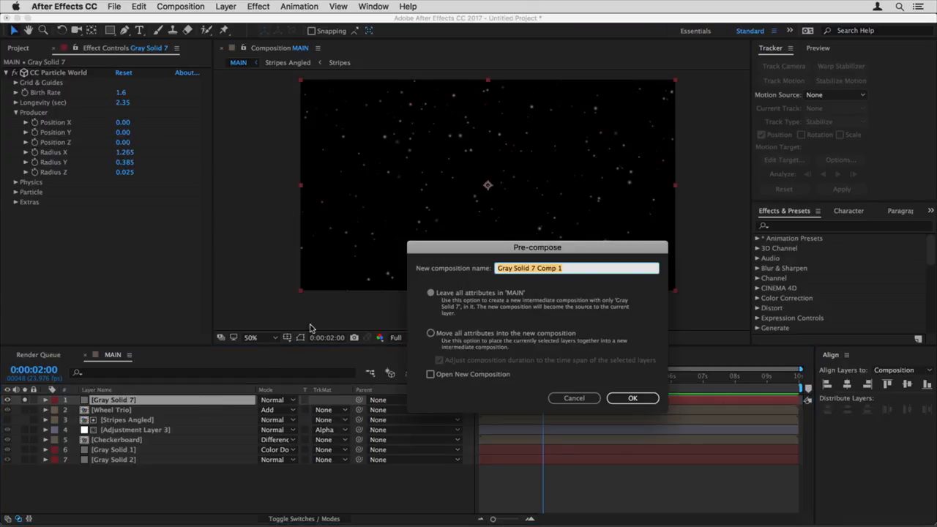
{"action": "left_click", "coordinate": [429, 335]}
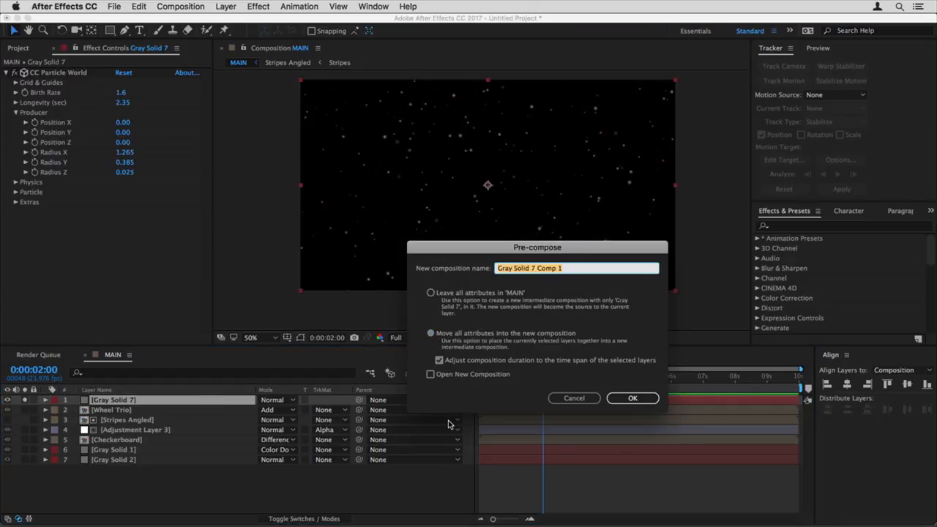
{"action": "type", "text": "Particles"}
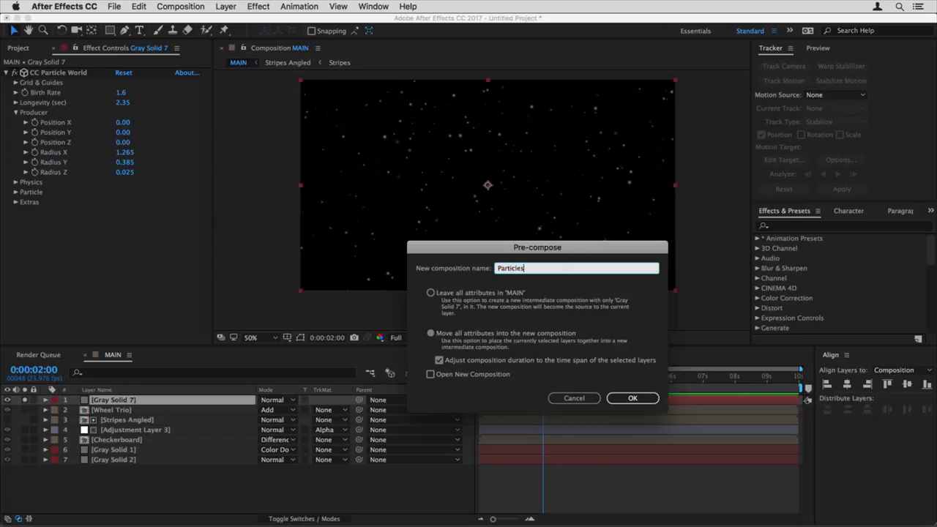
{"action": "key", "text": "Return"}
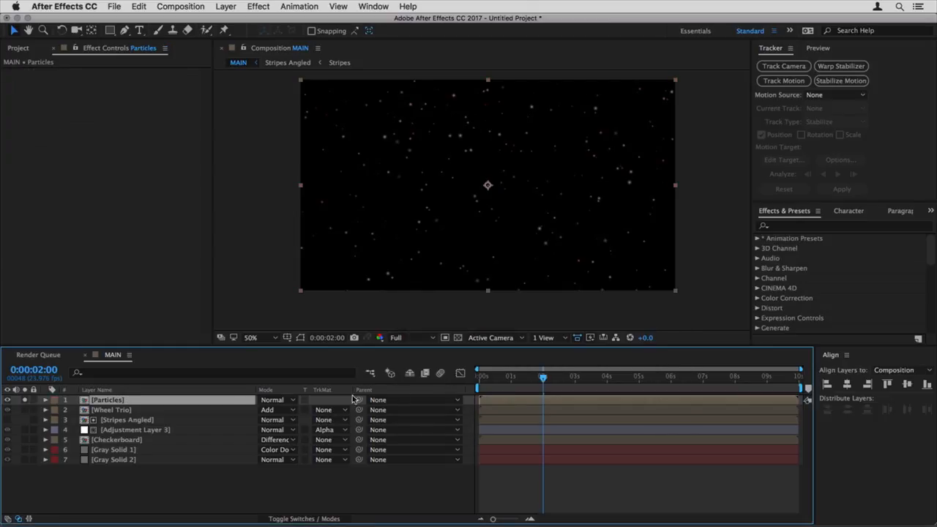
- Set the Particles composition's duration to 13 seconds, extend its solid to the full length, and return to MAIN
{"action": "double_click", "coordinate": [227, 402]}
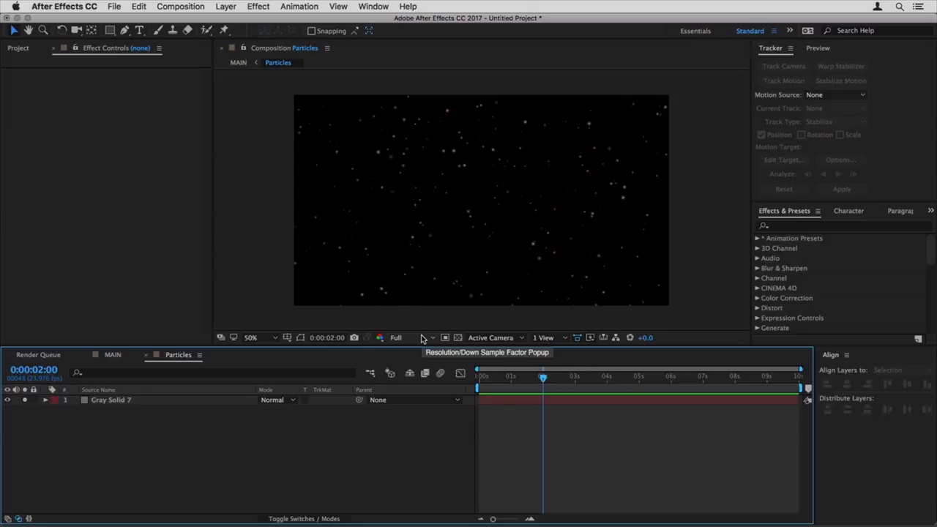
{"action": "key", "text": "super+k"}
{"action": "left_click", "coordinate": [395, 312]}
{"action": "key", "text": "BackSpace"}
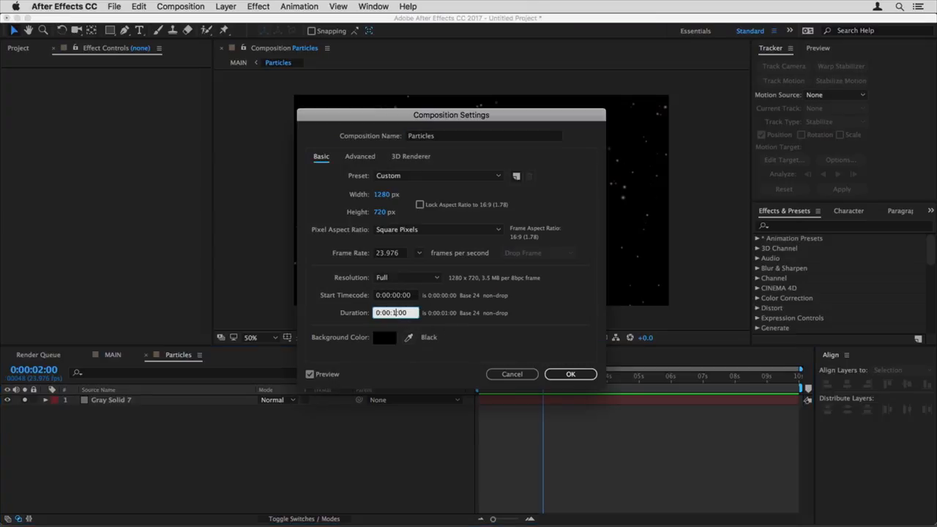
{"action": "type", "text": "3"}
{"action": "key", "text": "Return"}
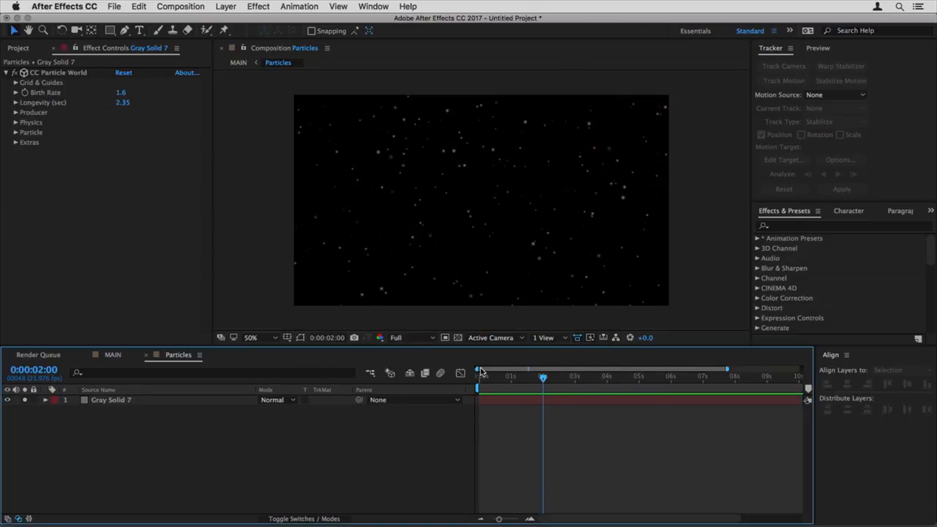
{"action": "left_click_drag", "start_coordinate": [727, 399], "coordinate": [801, 399]}
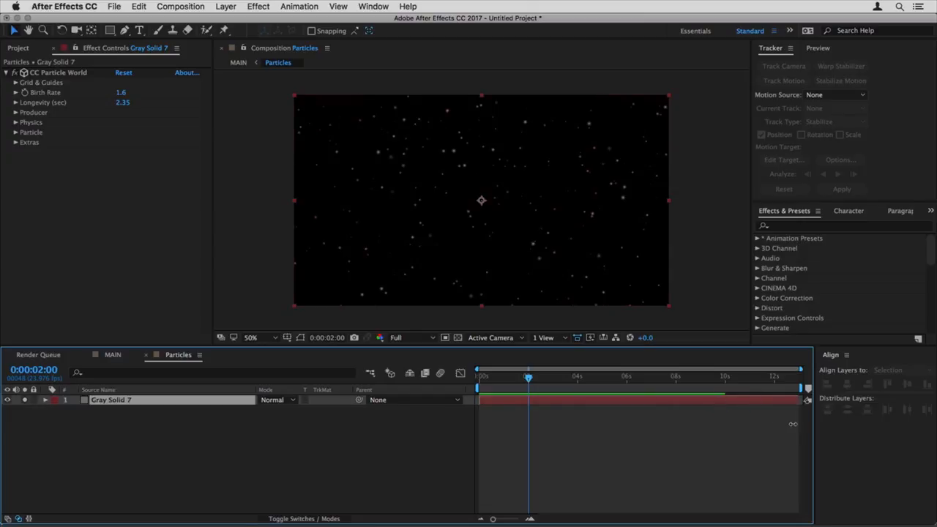
{"action": "left_click", "coordinate": [146, 355]}
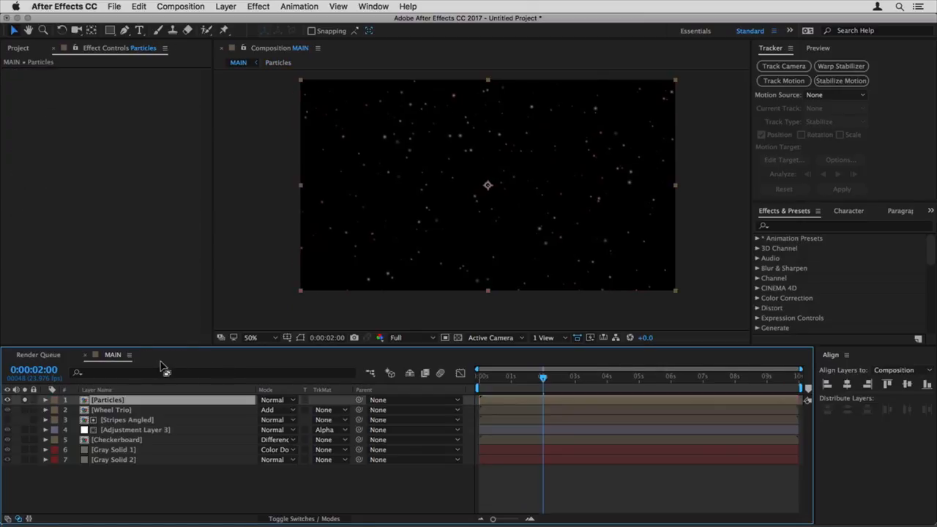
- Mark the Particles layer at 0:00:05:00 with a layer marker and duplicate the layer
{"action": "left_click", "coordinate": [635, 381]}
{"action": "key", "text": "Page_Down"}
{"action": "key", "text": "Page_Down"}
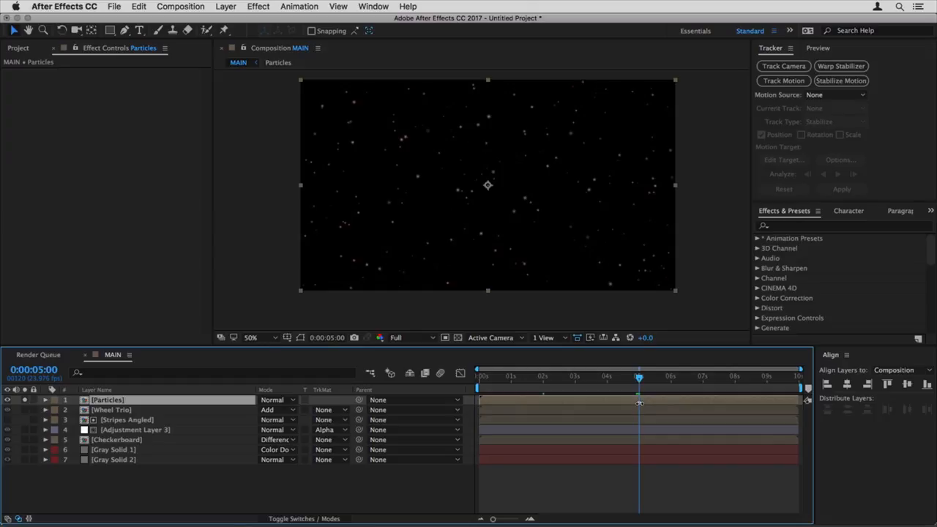
{"action": "key", "text": "super+d"}
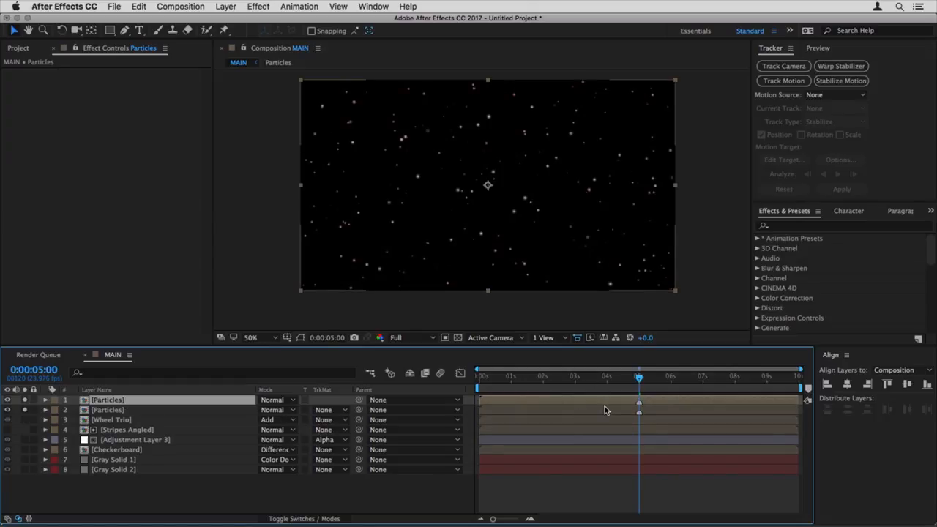
- Slide the lower Particles copy so its marker sits at 0:00:00:00, and go to MAIN's last frame
{"action": "left_click", "coordinate": [605, 410]}
{"action": "key", "text": "Home"}
{"action": "left_click_drag", "start_coordinate": [638, 411], "coordinate": [480, 412]}
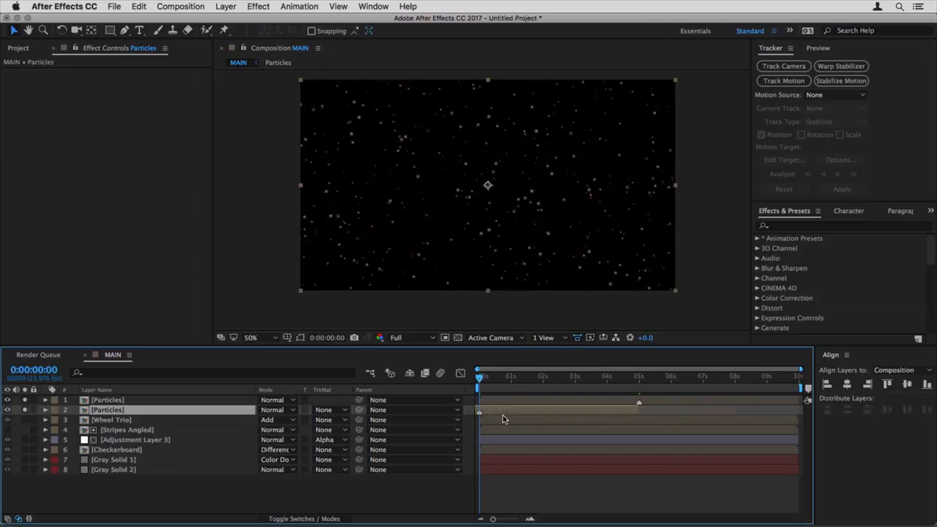
{"action": "key", "text": "End"}
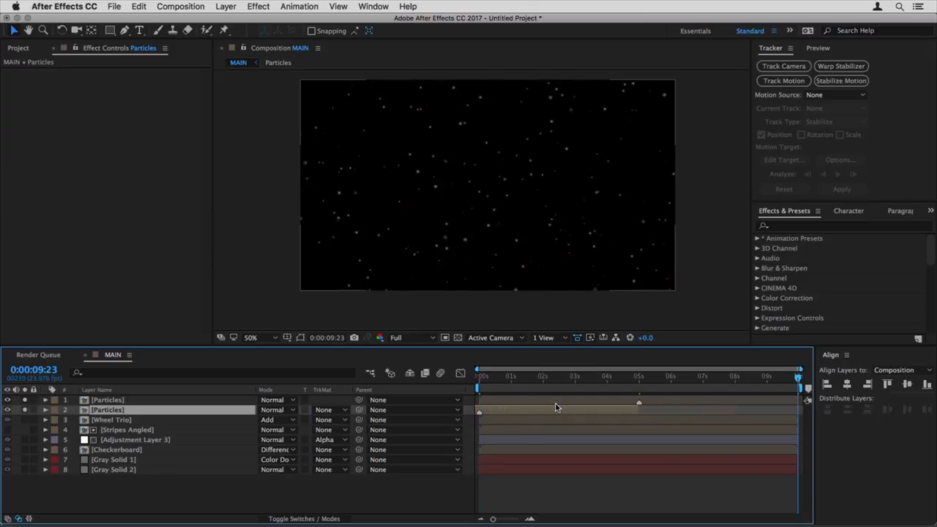
- Slide the upper Particles layer so its marker sits on MAIN's last frame, 0:00:09:23
{"action": "left_click", "coordinate": [564, 401]}
{"action": "left_click_drag", "start_coordinate": [564, 401], "coordinate": [711, 405]}
{"action": "key", "text": "equal"}
{"action": "key", "text": "equal"}
{"action": "key", "text": "equal"}
{"action": "key", "text": "equal"}
{"action": "left_click_drag", "start_coordinate": [653, 402], "coordinate": [709, 395]}
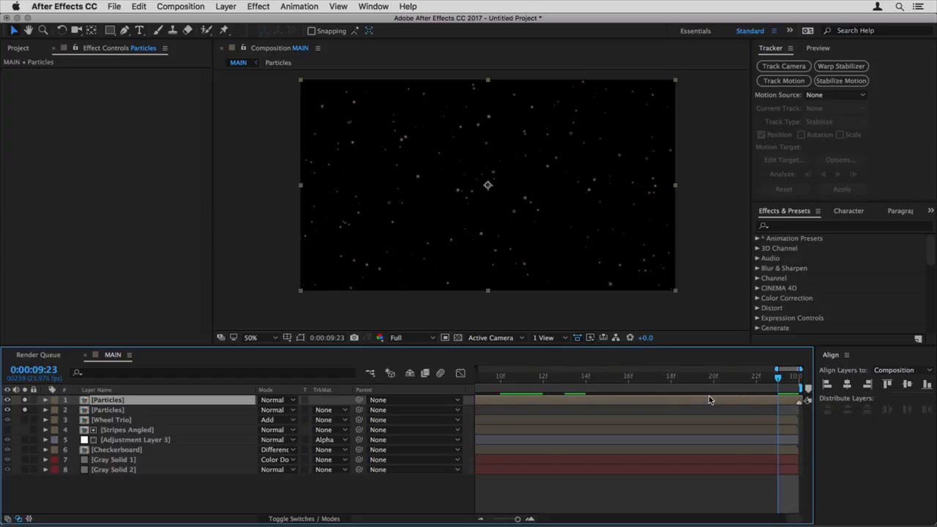
{"action": "key", "text": "minus"}
{"action": "key", "text": "minus"}
{"action": "key", "text": "minus"}
{"action": "key", "text": "minus"}
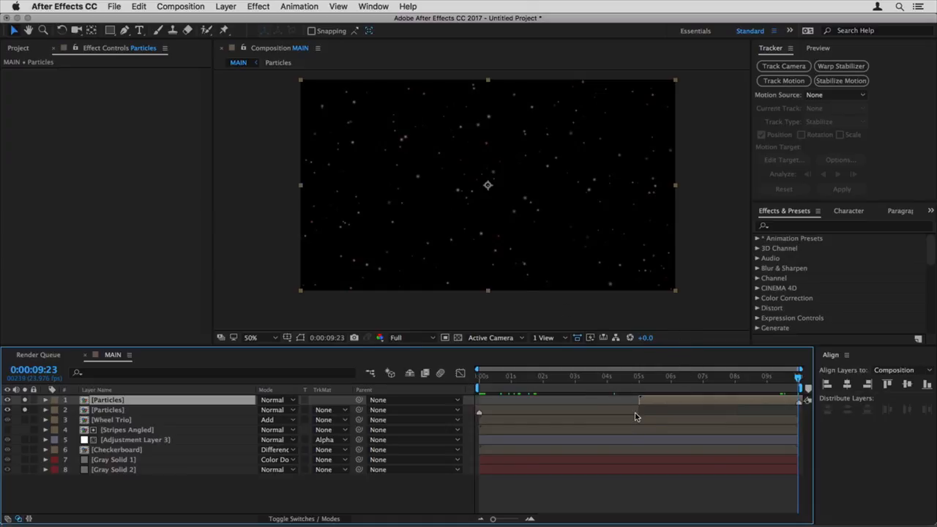
- Extend the end of the lower Particles layer to about 0:00:08:00 and move the current time to 0:00:05:00
{"action": "left_click", "coordinate": [634, 377]}
{"action": "left_click_drag", "start_coordinate": [637, 412], "coordinate": [753, 412]}
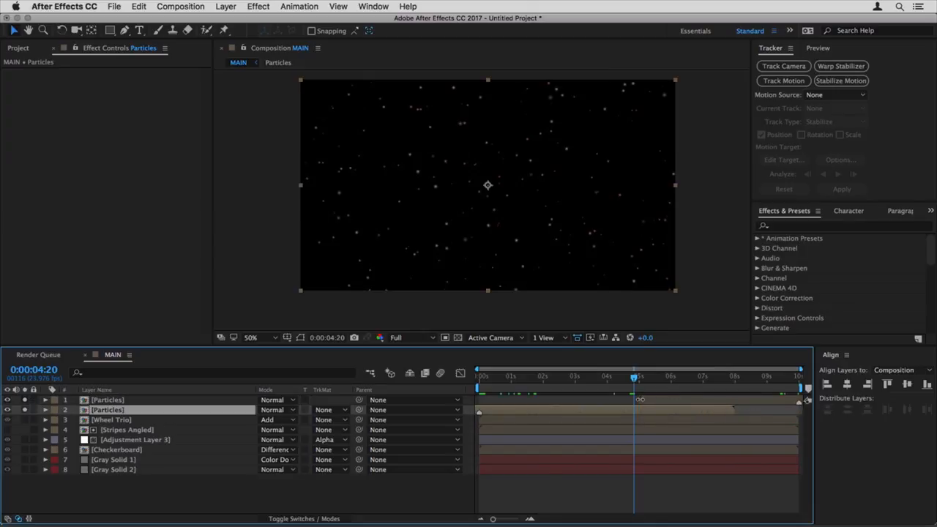
{"action": "mouse_move", "coordinate": [634, 378]}
{"action": "left_mouse_down"}
{"action": "mouse_move", "coordinate": [666, 381]}
{"action": "mouse_move", "coordinate": [639, 379]}
{"action": "left_mouse_up"}
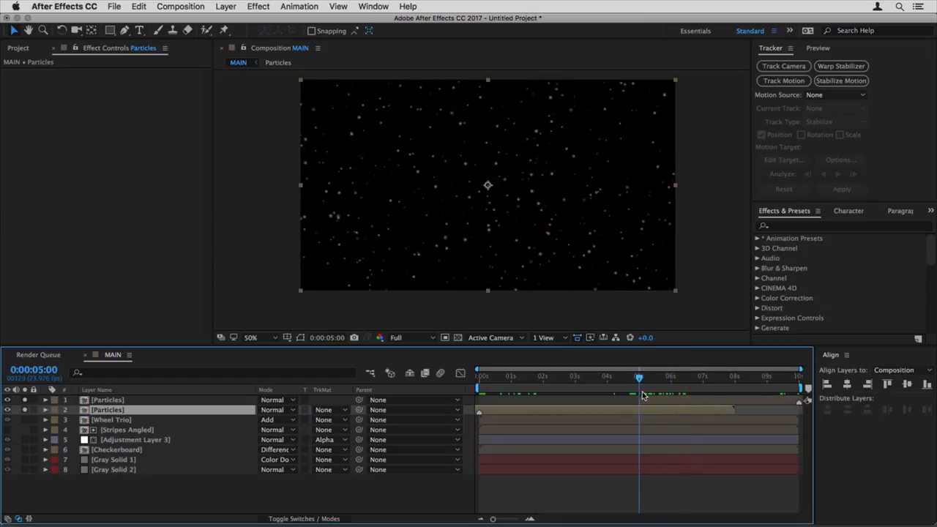
- Keyframe the upper Particles layer's opacity from 0% at 0:00:05:00 to 100% at 0:00:07:23
{"action": "left_click", "coordinate": [645, 403]}
{"action": "key", "text": "t"}
{"action": "key", "text": "alt+shift+t"}
{"action": "left_click", "coordinate": [733, 379]}
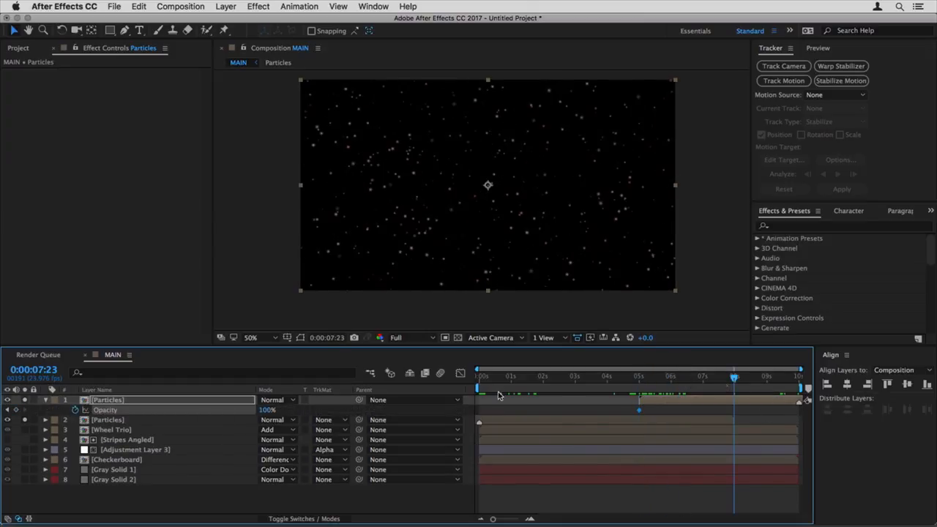
{"action": "left_click", "coordinate": [7, 410]}
{"action": "left_click_drag", "start_coordinate": [271, 412], "coordinate": [175, 419]}
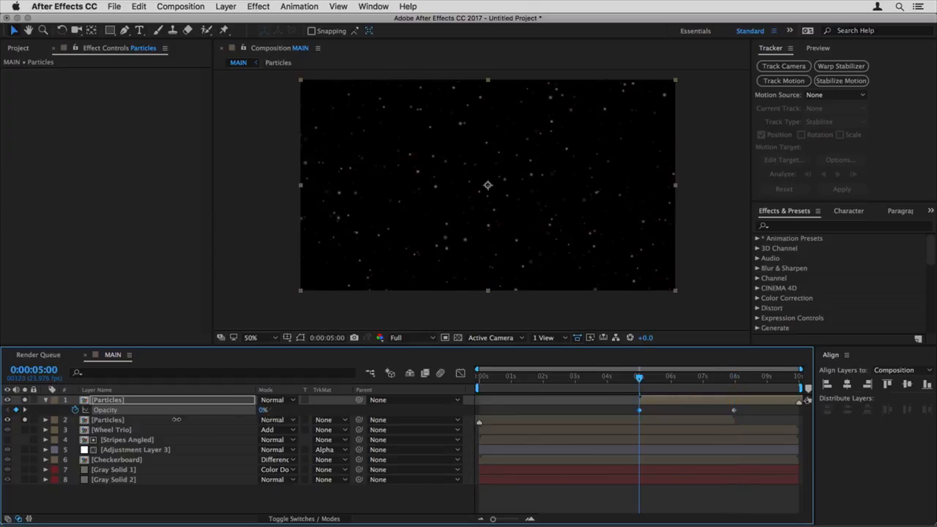
- Keyframe the lower Particles layer's opacity from 100% at 0:00:05:00 to 0% at 0:00:07:23
{"action": "left_click", "coordinate": [661, 420]}
{"action": "key", "text": "t"}
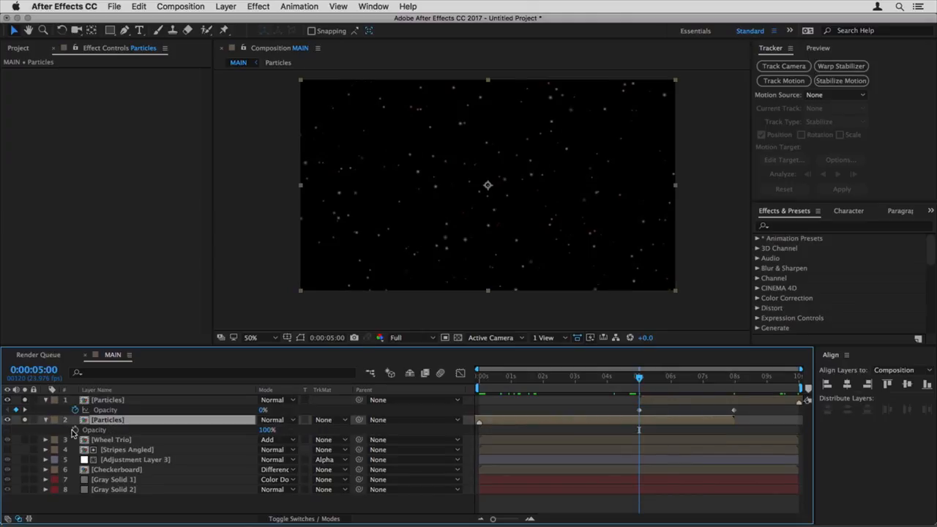
{"action": "left_click", "coordinate": [74, 430]}
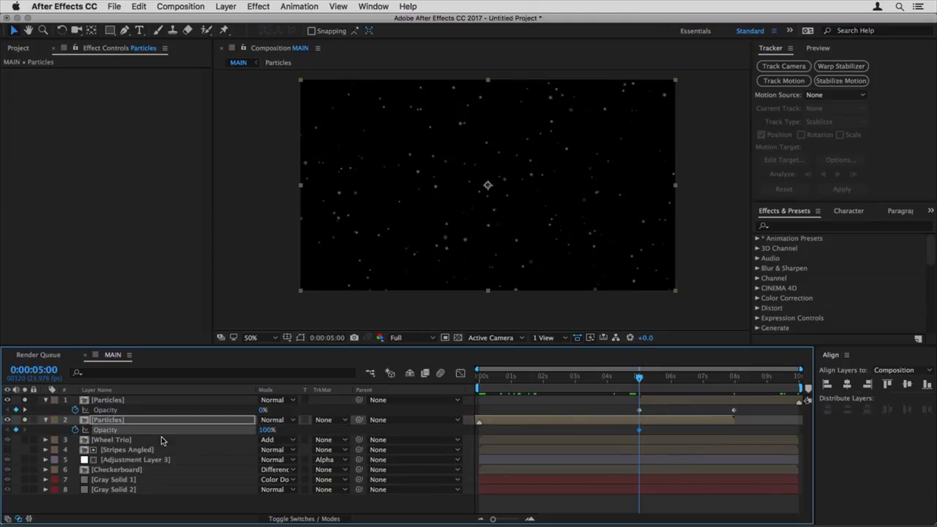
{"action": "left_click", "coordinate": [732, 377]}
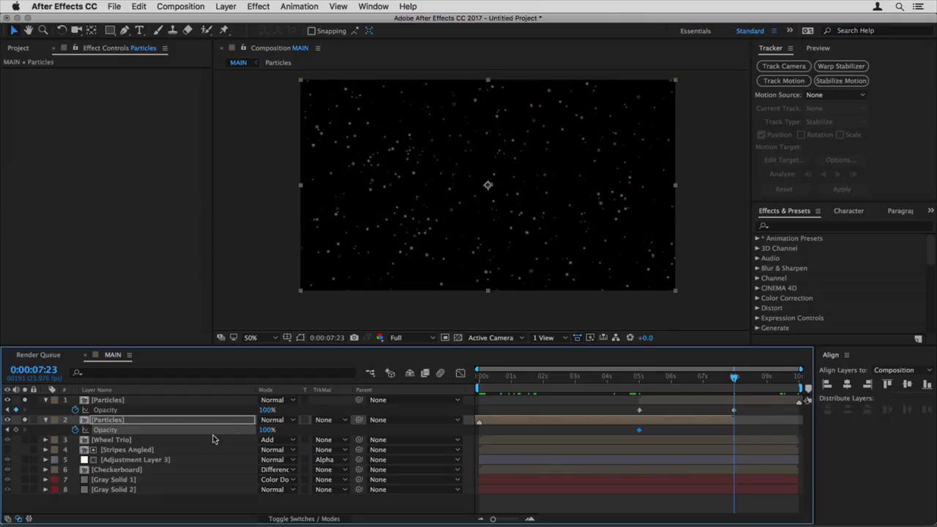
{"action": "left_click_drag", "start_coordinate": [265, 430], "coordinate": [133, 430]}
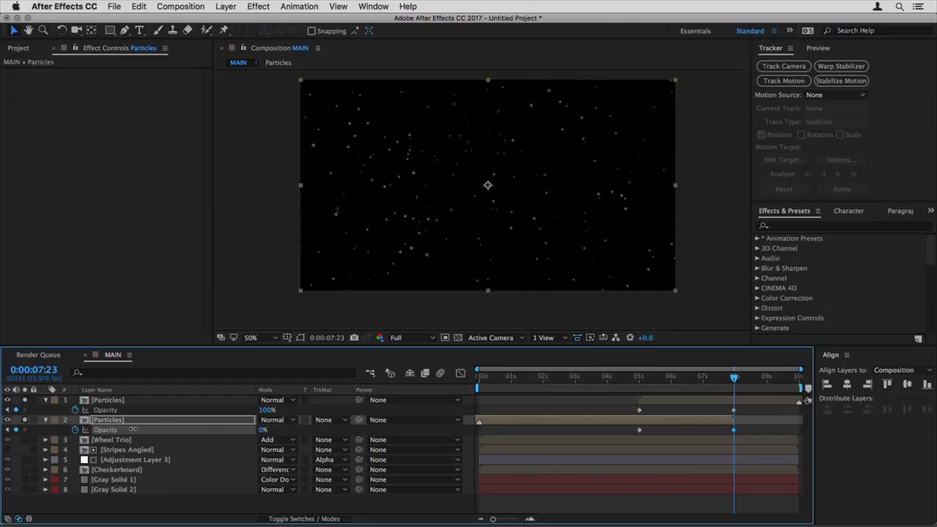
- Apply Easy Ease to the lower Particles layer's first opacity keyframe and the upper layer's last one
{"action": "left_click", "coordinate": [638, 429]}
{"action": "key", "text": "F9"}
{"action": "left_click_drag", "start_coordinate": [618, 380], "coordinate": [694, 390]}
{"action": "left_click", "coordinate": [733, 410]}
{"action": "key", "text": "F9"}
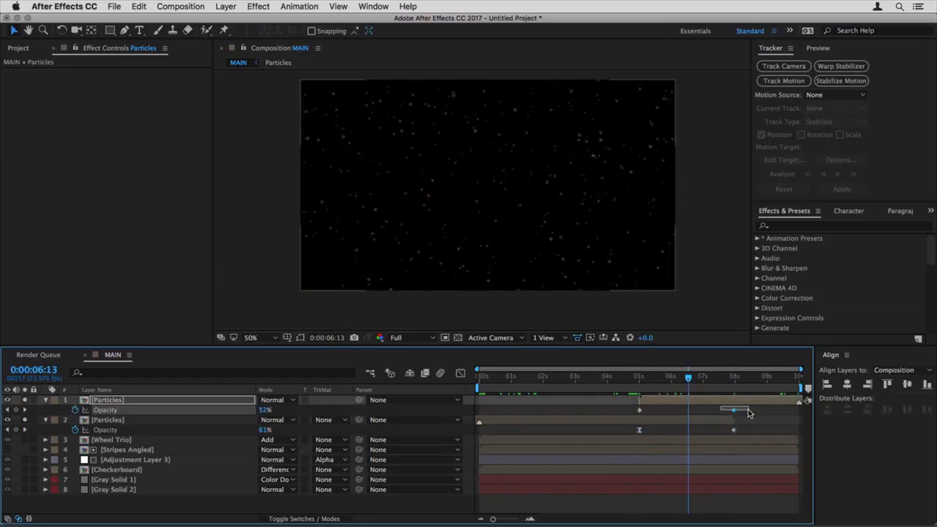
- Preview the crossfade between the two Particles layers
{"action": "left_click_drag", "start_coordinate": [641, 381], "coordinate": [605, 382]}
{"action": "key", "text": "space"}
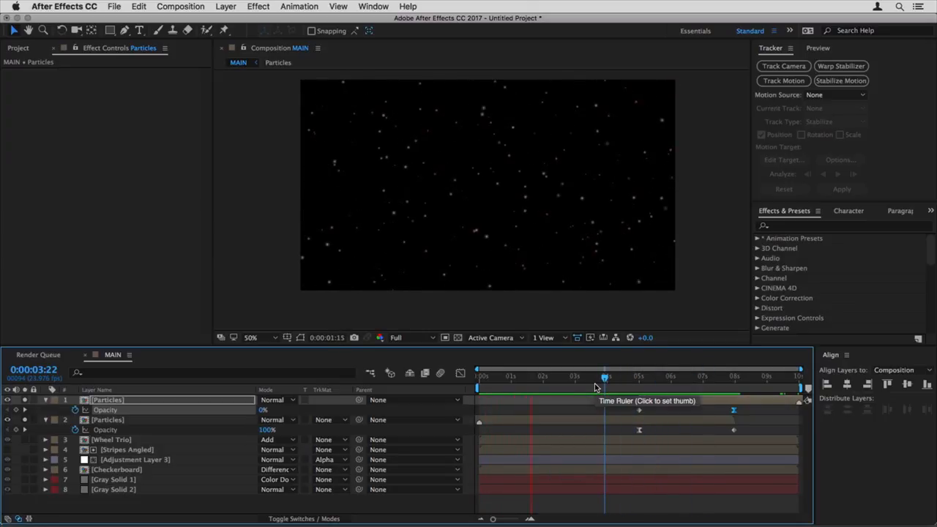
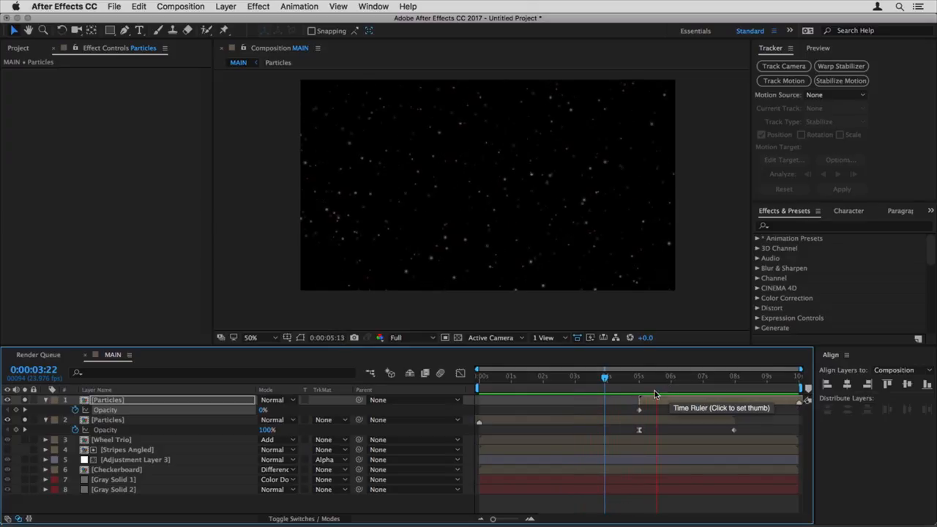
{"action": "key", "text": "space"}
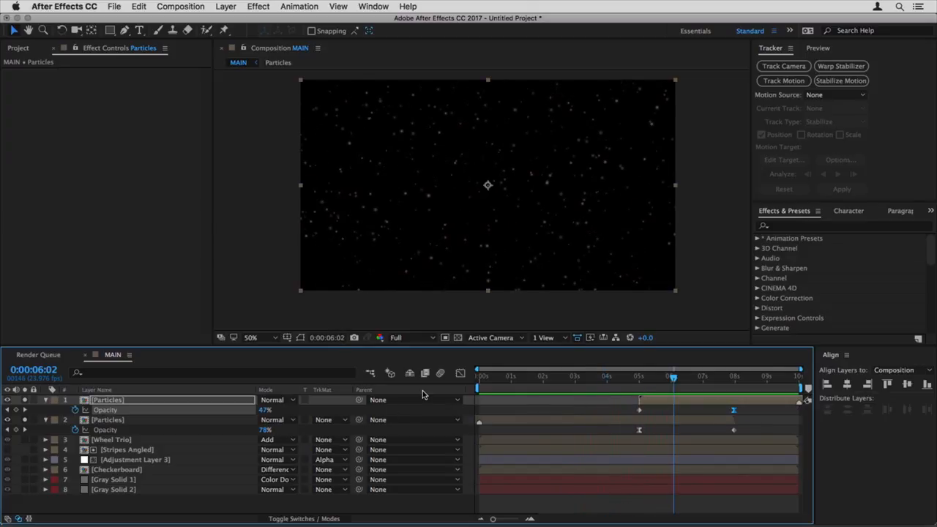
- Collapse both Particles layers' properties and turn off their solo switches
{"action": "left_click", "coordinate": [45, 400]}
{"action": "left_click", "coordinate": [46, 410]}
{"action": "left_click_drag", "start_coordinate": [25, 399], "coordinate": [25, 410]}
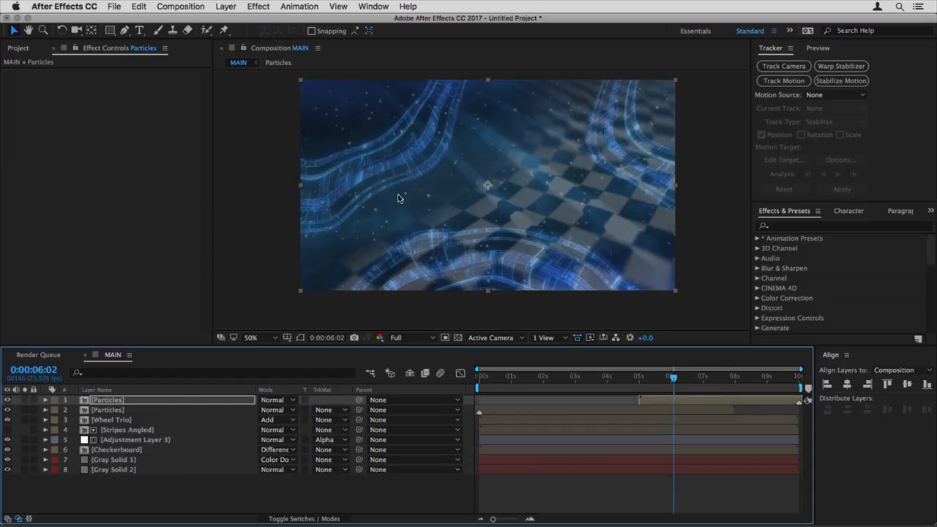
- Apply the Transform effect to the lower Particles layer
{"action": "left_click", "coordinate": [168, 410]}
{"action": "key", "text": "ctrl+space"}
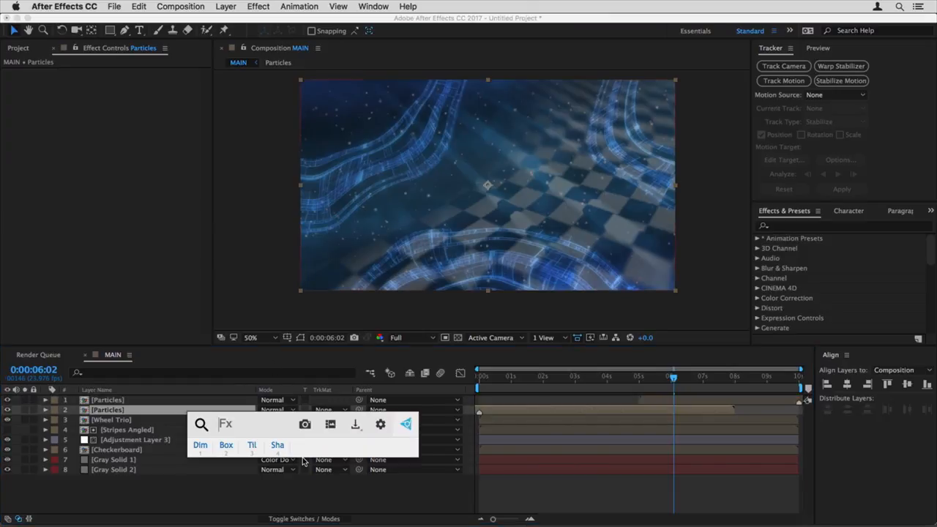
{"action": "type", "text": "t"}
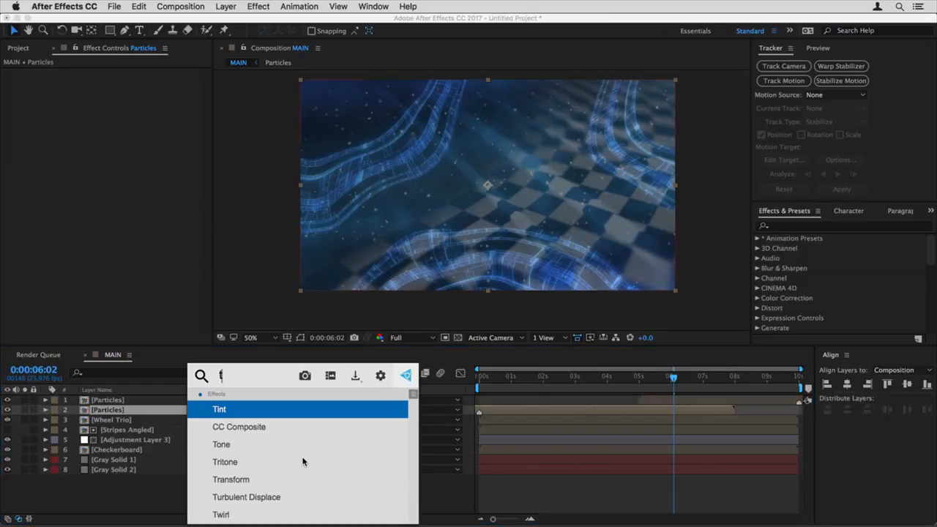
{"action": "type", "text": "ransf"}
{"action": "key", "text": "Return"}
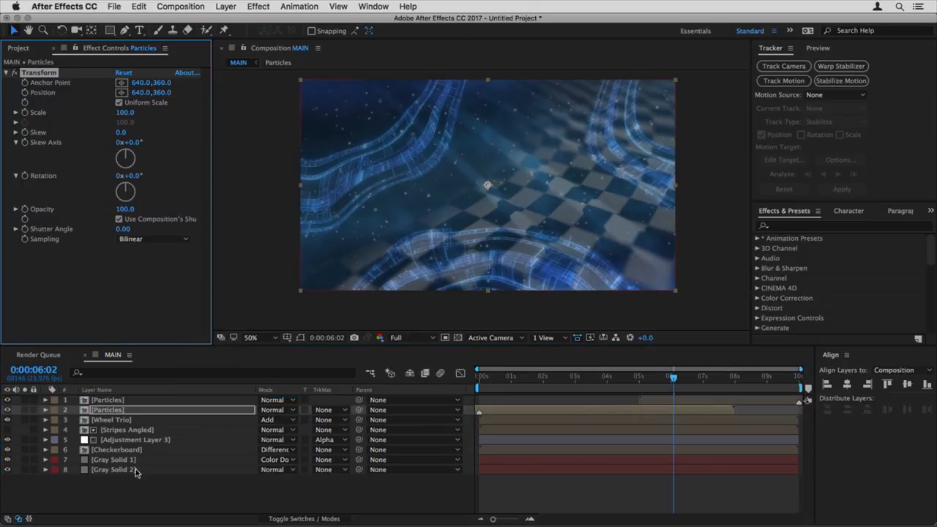
{"action": "left_click", "coordinate": [118, 410]}
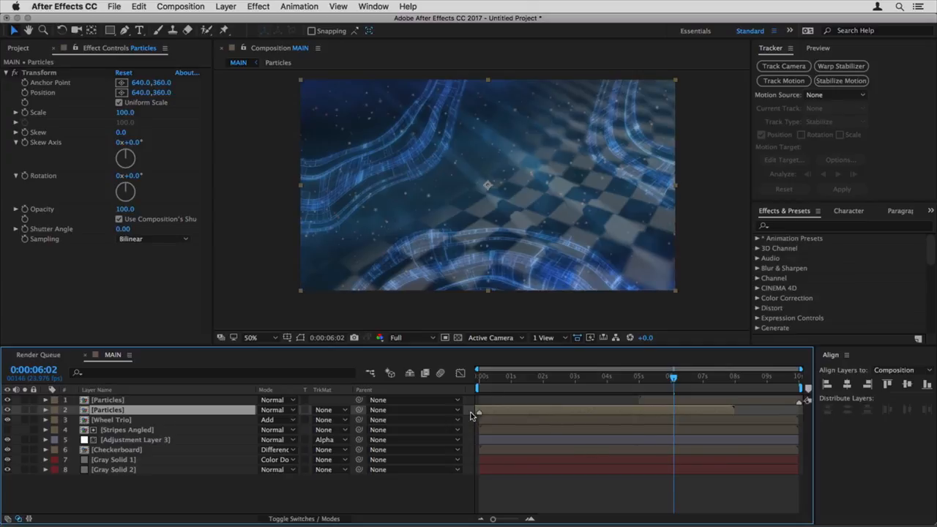
{"action": "key", "text": "t"}
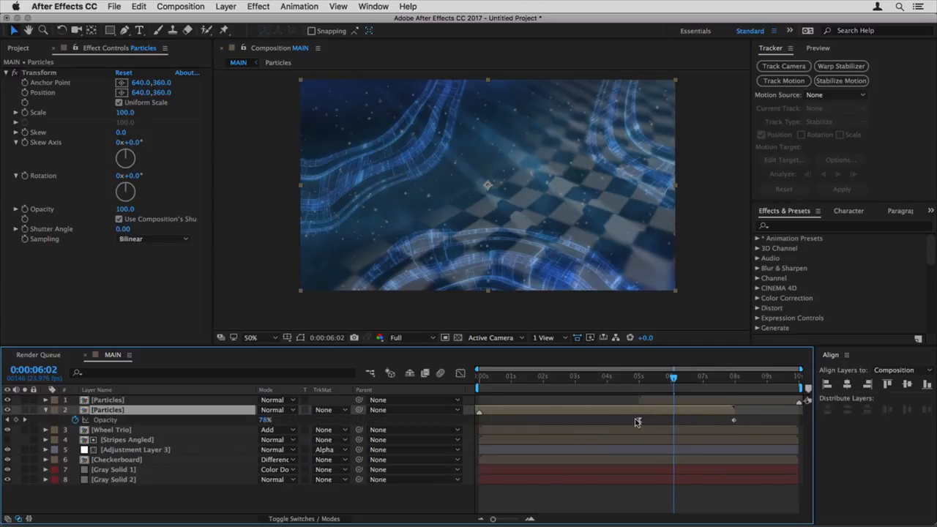
{"action": "key", "text": "t"}
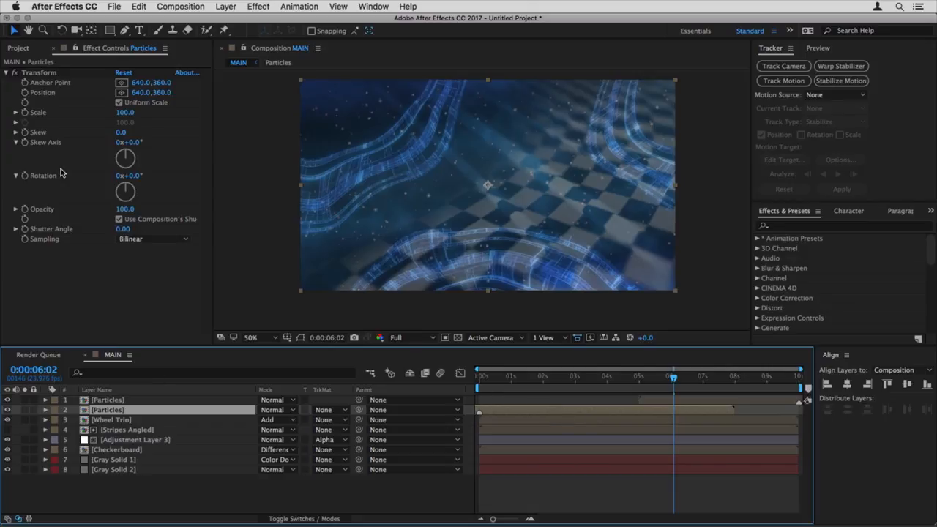
- Copy the Transform effect from the lower Particles layer onto the upper one
{"action": "left_click", "coordinate": [40, 73]}
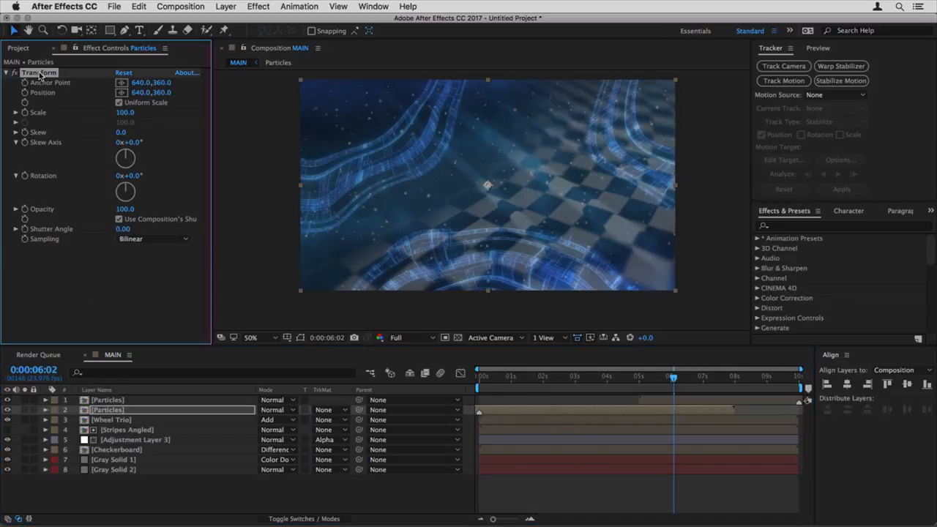
{"action": "left_click", "coordinate": [168, 400]}
{"action": "key", "text": "ctrl+v"}
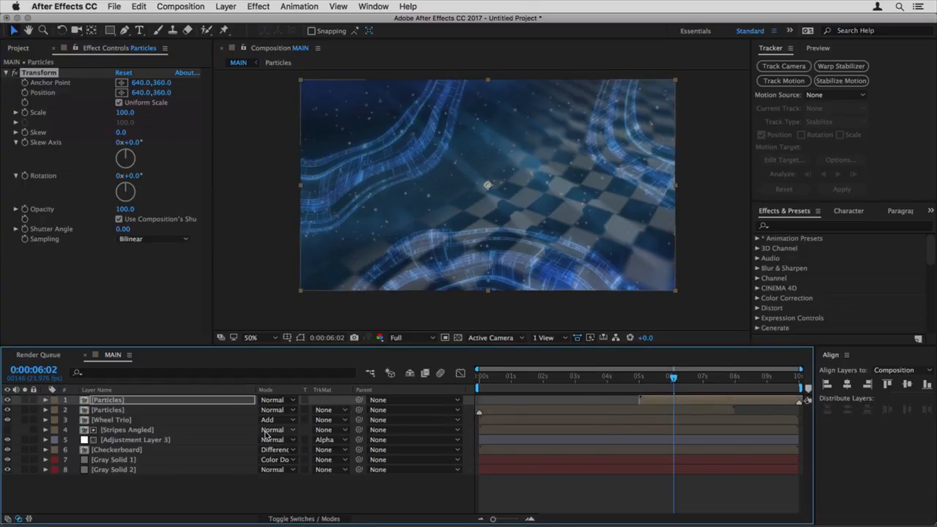
- Reveal both Transform effects and link the upper Particles layer's Transform Opacity by expression to the lower layer's
{"action": "key", "text": "grave"}
{"action": "key", "text": "e"}
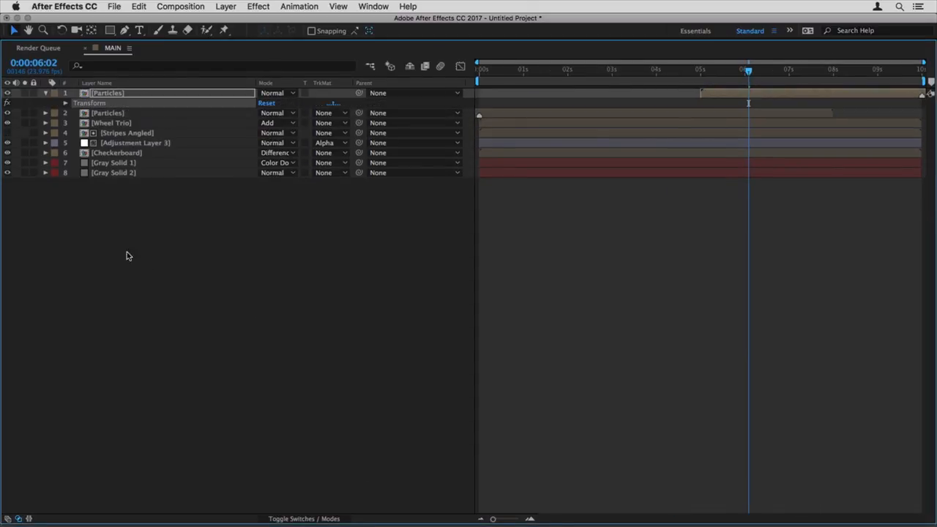
{"action": "left_click", "coordinate": [109, 114]}
{"action": "left_click", "coordinate": [65, 103]}
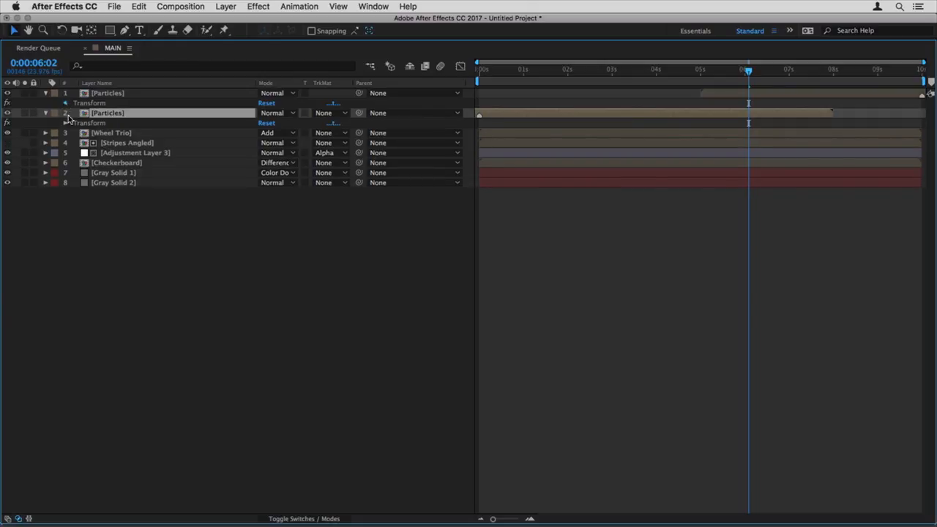
{"action": "left_click", "coordinate": [65, 252]}
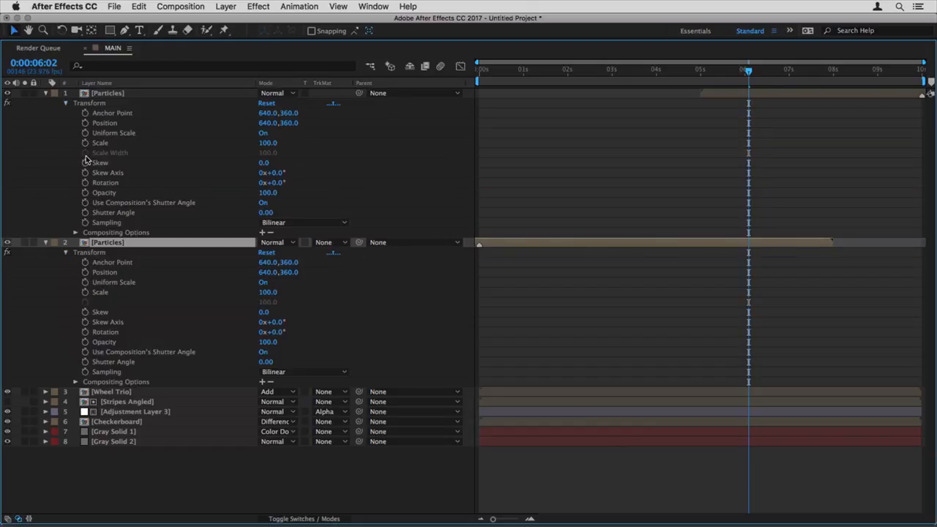
{"action": "left_click", "coordinate": [86, 193], "text": "alt"}
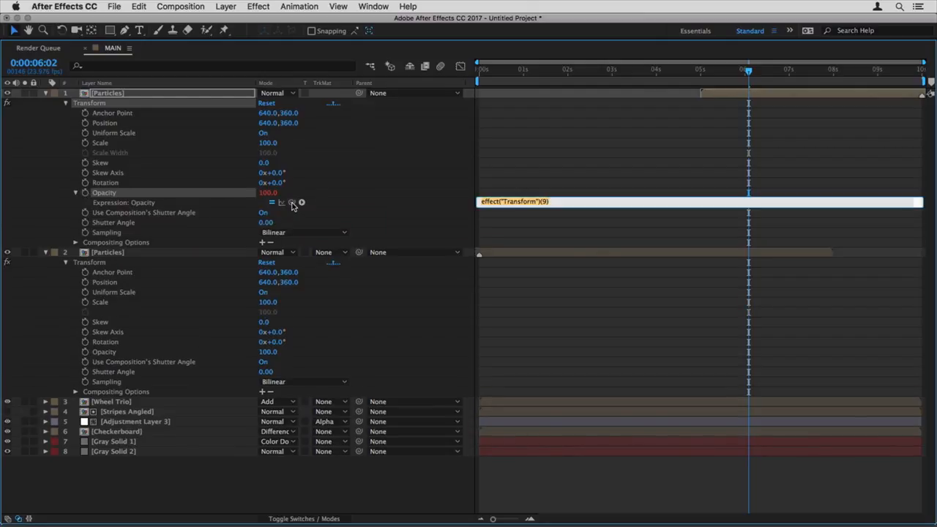
{"action": "left_click_drag", "start_coordinate": [291, 203], "coordinate": [134, 355]}
{"action": "left_click", "coordinate": [241, 202]}
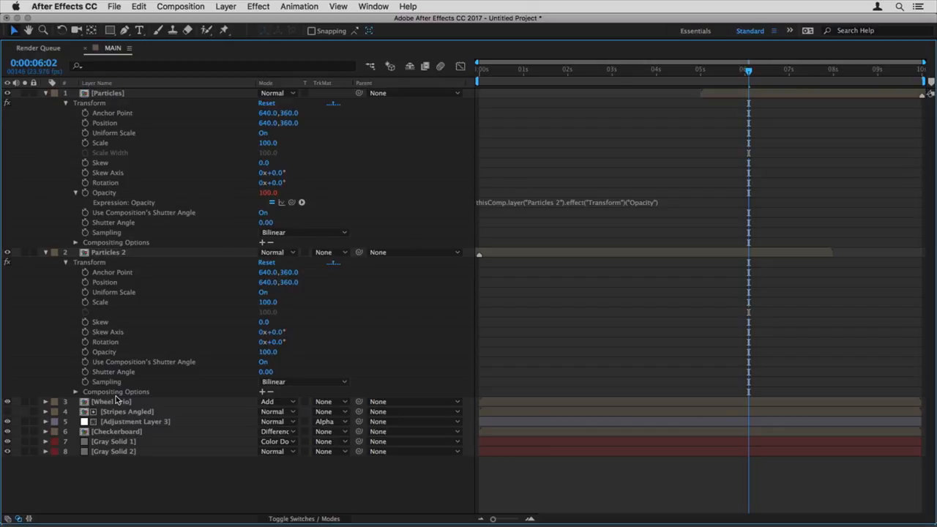
- Set the lower Particles layer's Transform effect Opacity to 57 and collapse the expanded properties of both Particles layers
{"action": "key", "text": "grave"}
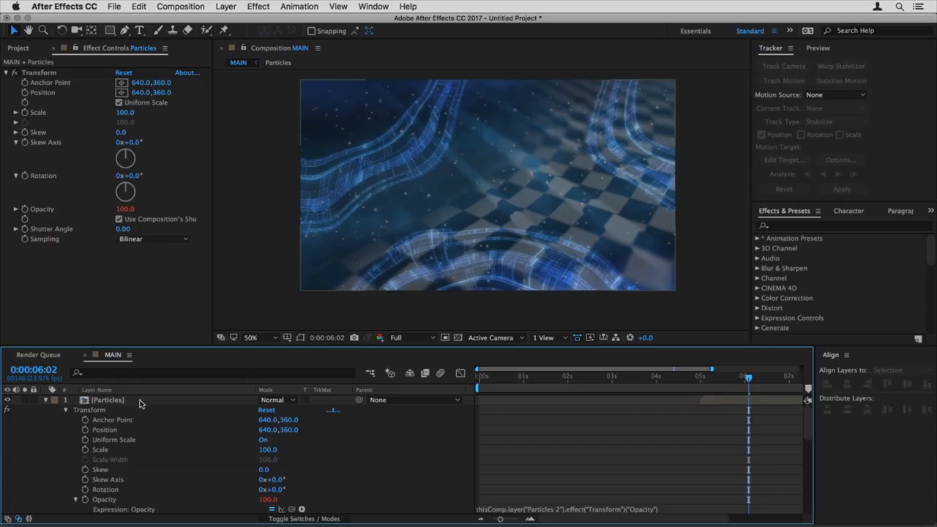
{"action": "left_click", "coordinate": [48, 399]}
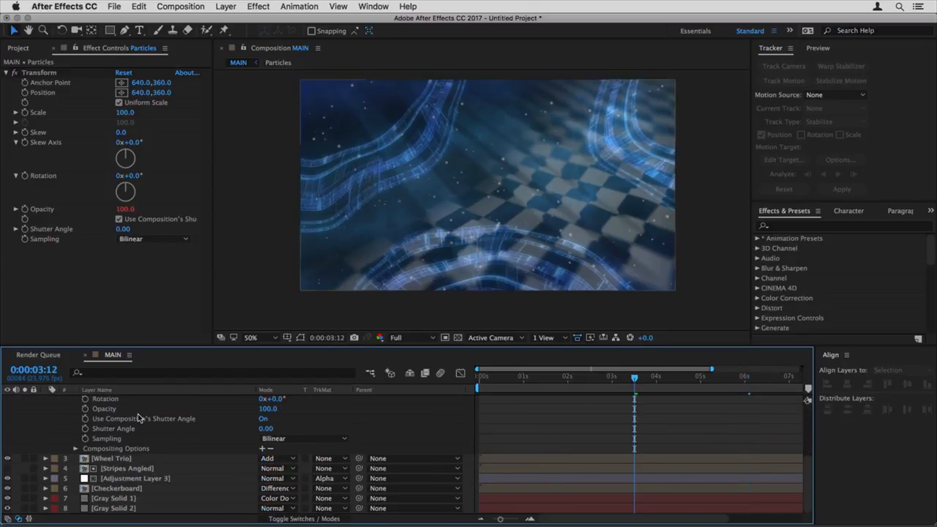
{"action": "left_click_drag", "start_coordinate": [271, 410], "coordinate": [229, 409]}
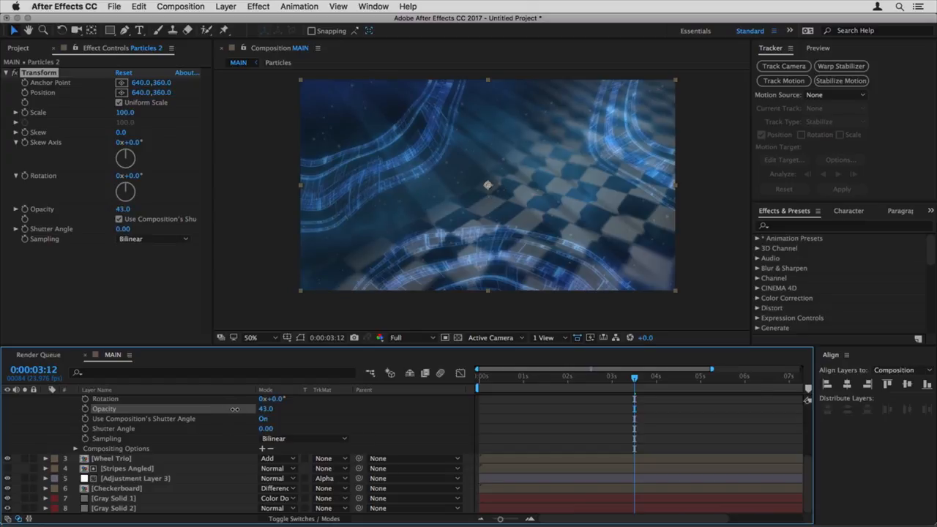
{"action": "left_click_drag", "start_coordinate": [231, 410], "coordinate": [217, 410]}
{"action": "scroll", "coordinate": [147, 440], "scroll_direction": "up", "scroll_amount": 5}
{"action": "left_click", "coordinate": [45, 410]}
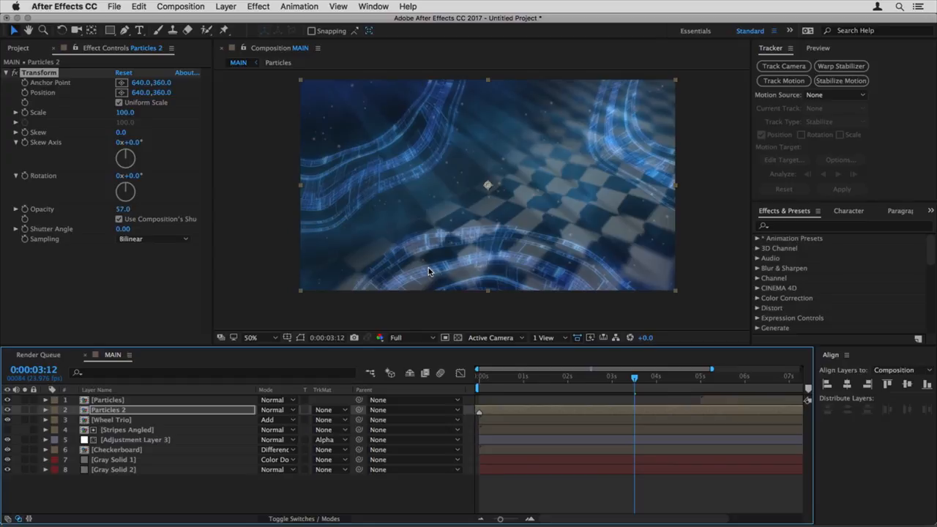
- Add a new adjustment layer above the upper Particles layer in MAIN
{"action": "left_click", "coordinate": [123, 400]}
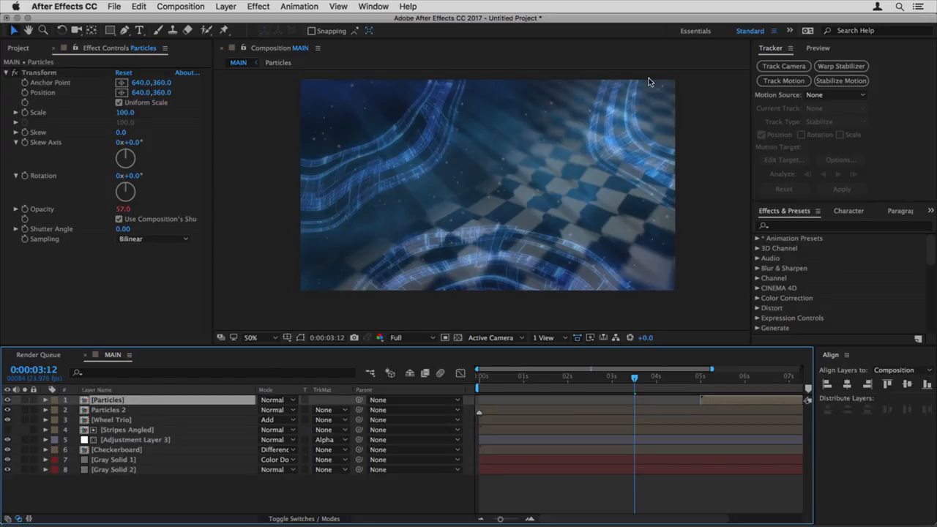
{"action": "left_click_drag", "start_coordinate": [648, 78], "coordinate": [613, 92]}
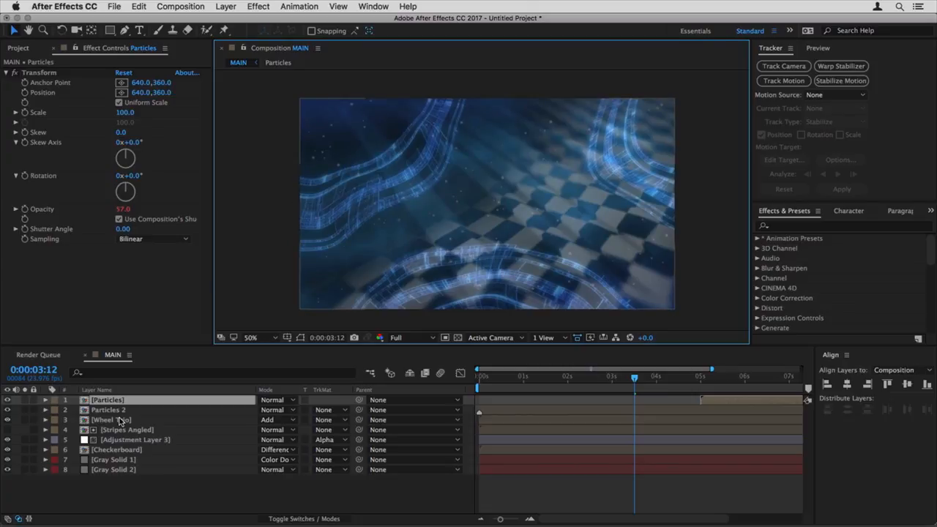
{"action": "key", "text": "super+alt+y"}
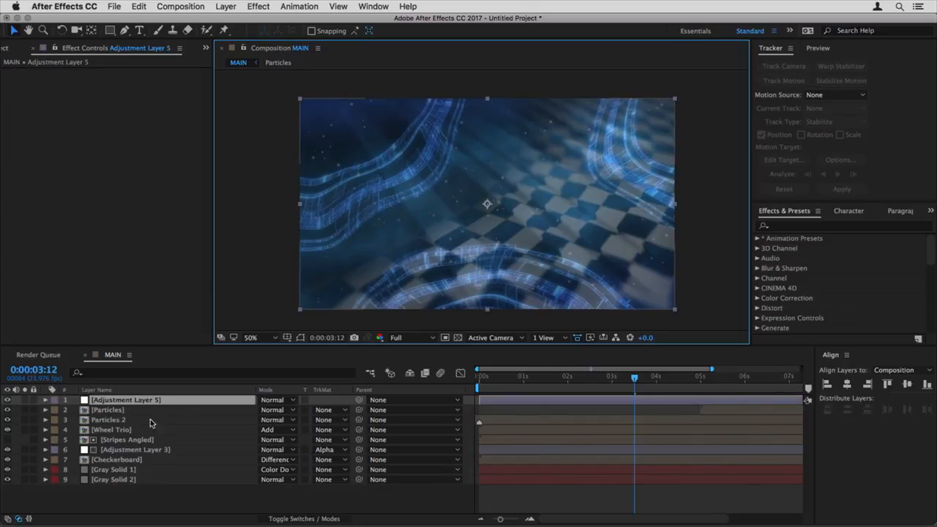
- Apply the Exposure, Hue/Saturation and Box Blur effects to the top adjustment layer in MAIN
{"action": "key", "text": "ctrl+space"}
{"action": "type", "text": "expo"}
{"action": "key", "text": "Return"}
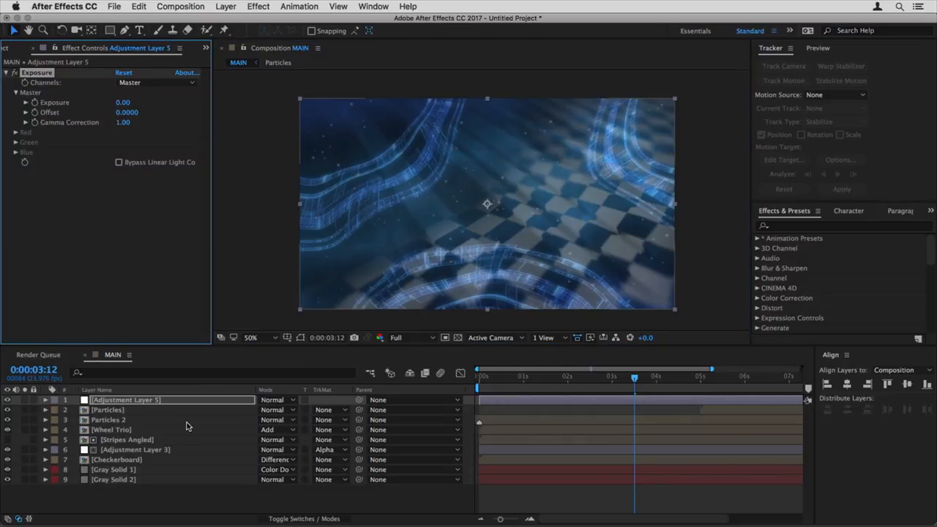
{"action": "key", "text": "ctrl+space"}
{"action": "type", "text": "hue"}
{"action": "key", "text": "Return"}
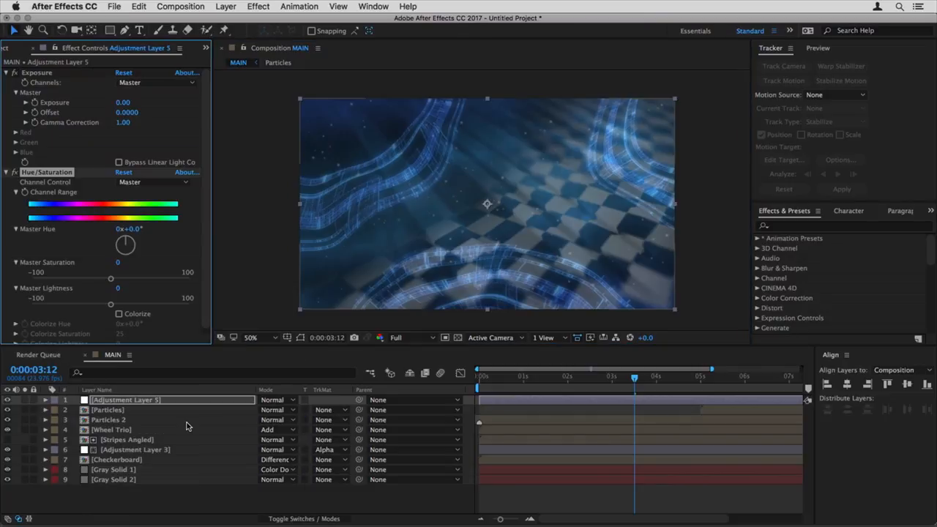
{"action": "key", "text": "ctrl+space"}
{"action": "key", "text": "2"}
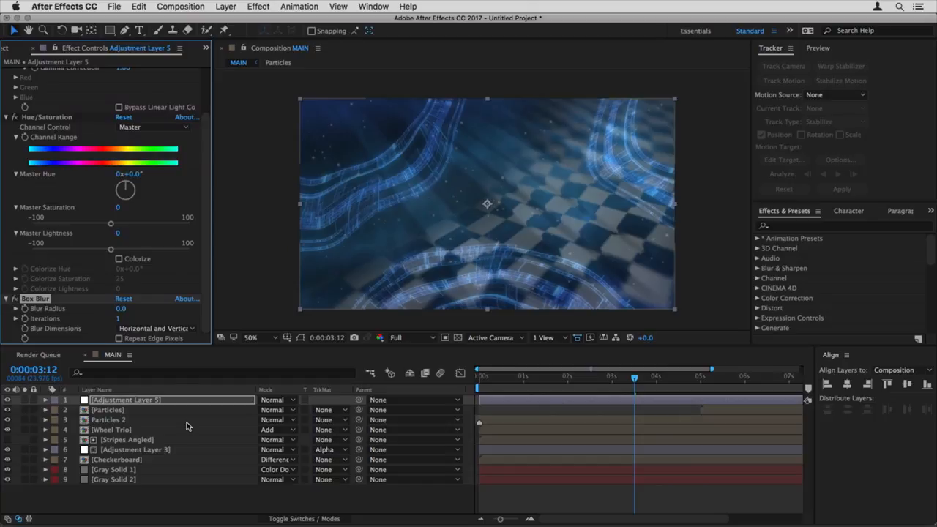
- Set the adjustment layer's Exposure to -0.51, Gamma Correction to 0.83, Master Hue to +10° and Master Saturation to -30
{"action": "scroll", "coordinate": [126, 172], "scroll_direction": "up", "scroll_amount": 5}
{"action": "left_click_drag", "start_coordinate": [123, 102], "coordinate": [112, 123]}
{"action": "left_click_drag", "start_coordinate": [135, 229], "coordinate": [145, 230]}
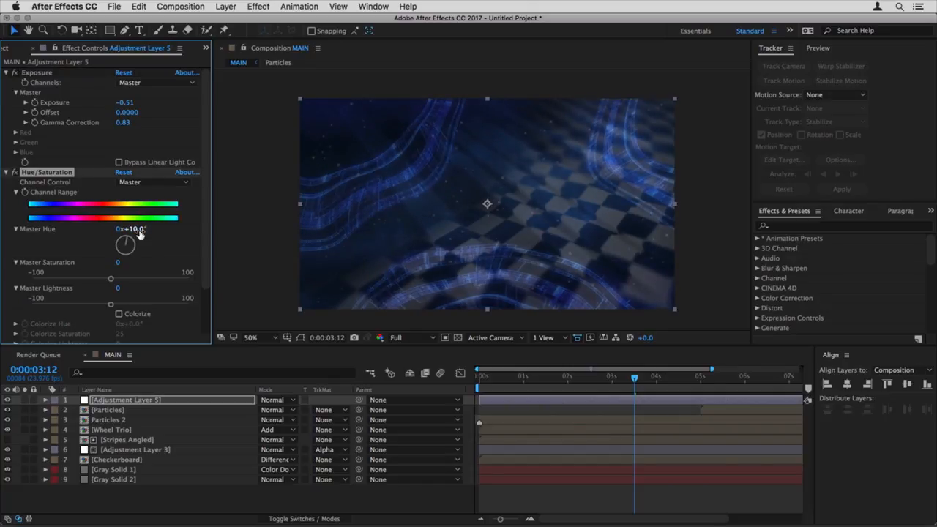
{"action": "left_click_drag", "start_coordinate": [100, 278], "coordinate": [87, 279]}
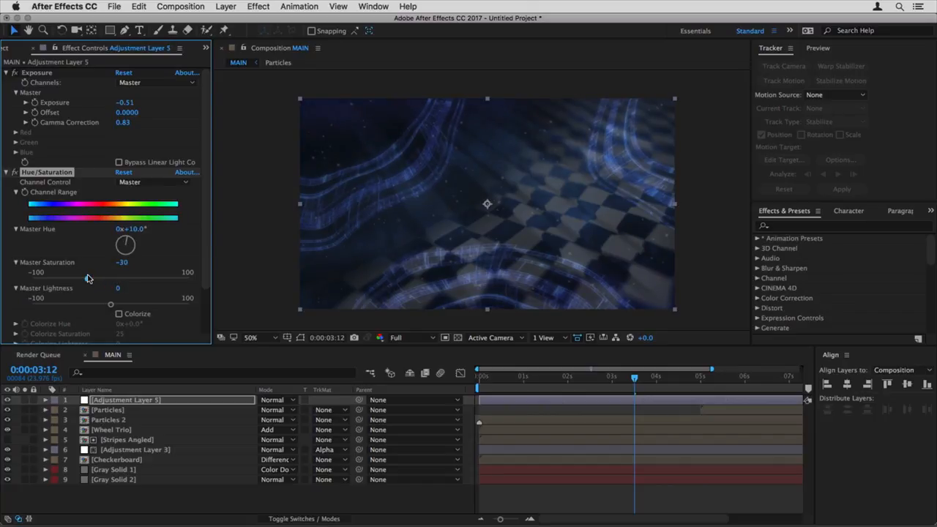
- Enable Repeat Edge Pixels on the adjustment layer's Box Blur and set its Blur Radius to 7
{"action": "scroll", "coordinate": [110, 315], "scroll_direction": "down", "scroll_amount": 3}
{"action": "left_click", "coordinate": [123, 310]}
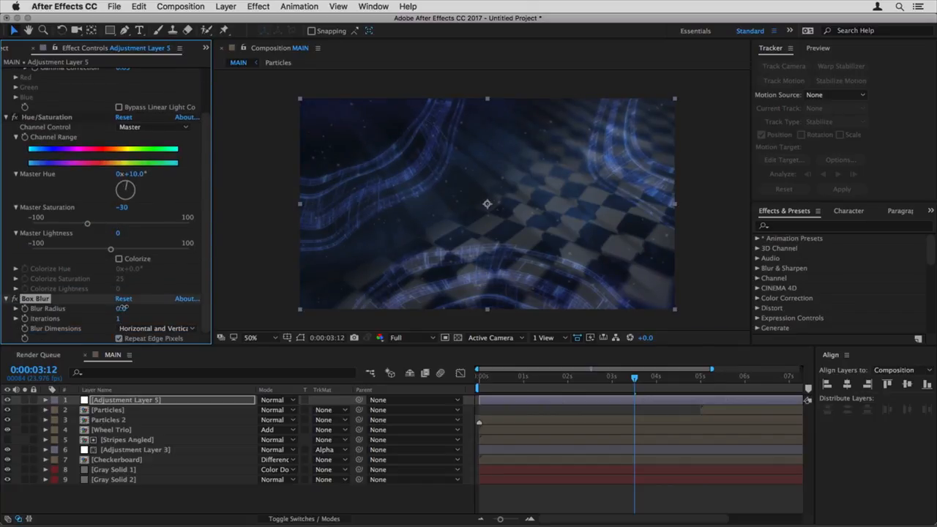
{"action": "left_click_drag", "start_coordinate": [123, 308], "coordinate": [125, 309]}
- Add a full-frame rectangular mask to the top adjustment layer
{"action": "double_click", "coordinate": [111, 31]}
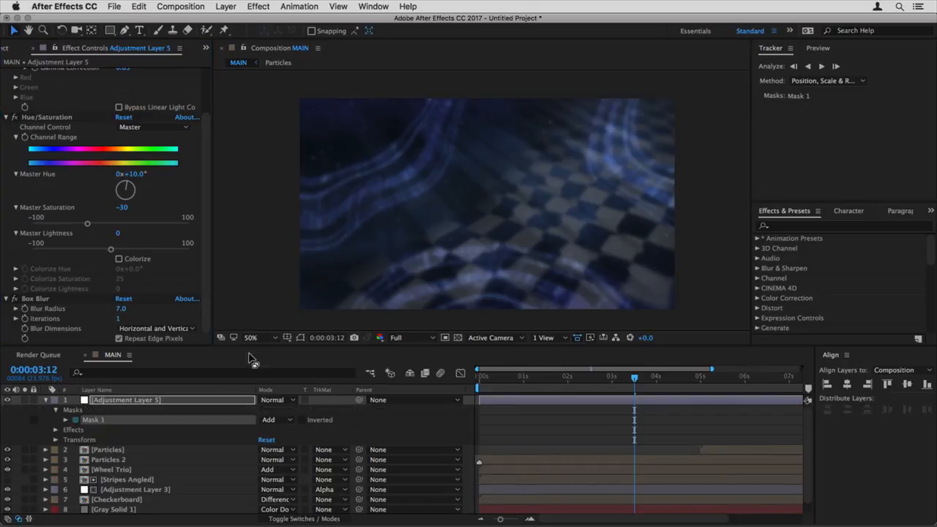
{"action": "left_click", "coordinate": [300, 337]}
{"action": "left_click", "coordinate": [301, 338]}
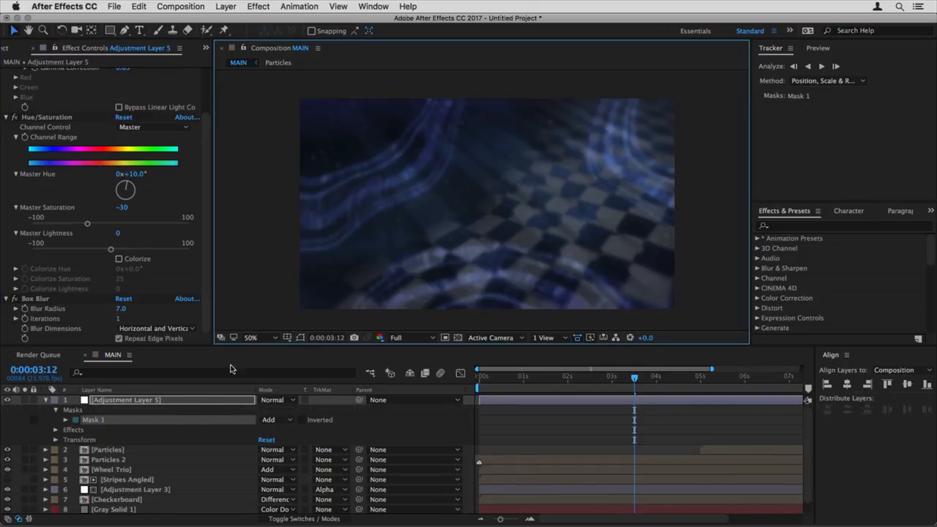
- Set the adjustment layer's mask to Subtract, with an expansion of -57 pixels and a feather of 164 pixels
{"action": "left_click", "coordinate": [65, 419]}
{"action": "left_click_drag", "start_coordinate": [268, 460], "coordinate": [227, 456]}
{"action": "left_click", "coordinate": [278, 420]}
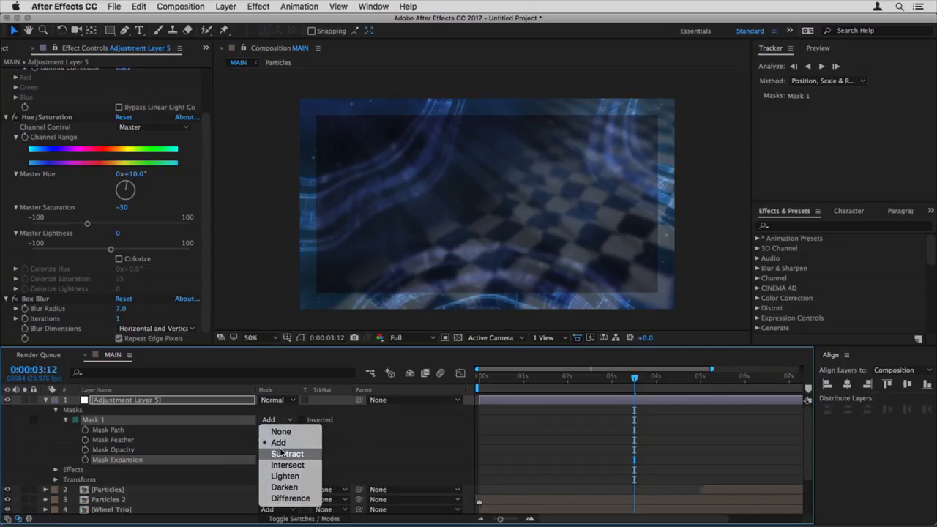
{"action": "left_click", "coordinate": [282, 454]}
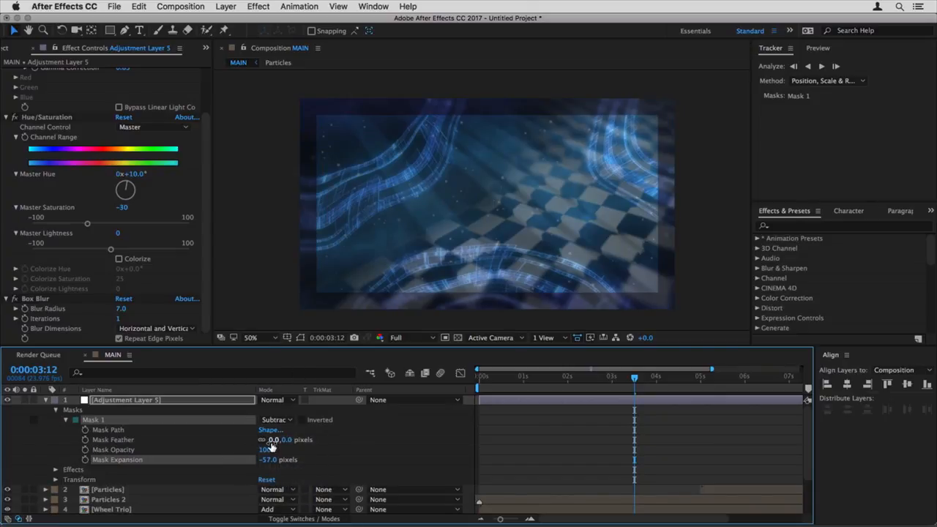
{"action": "left_click_drag", "start_coordinate": [273, 439], "coordinate": [349, 426]}
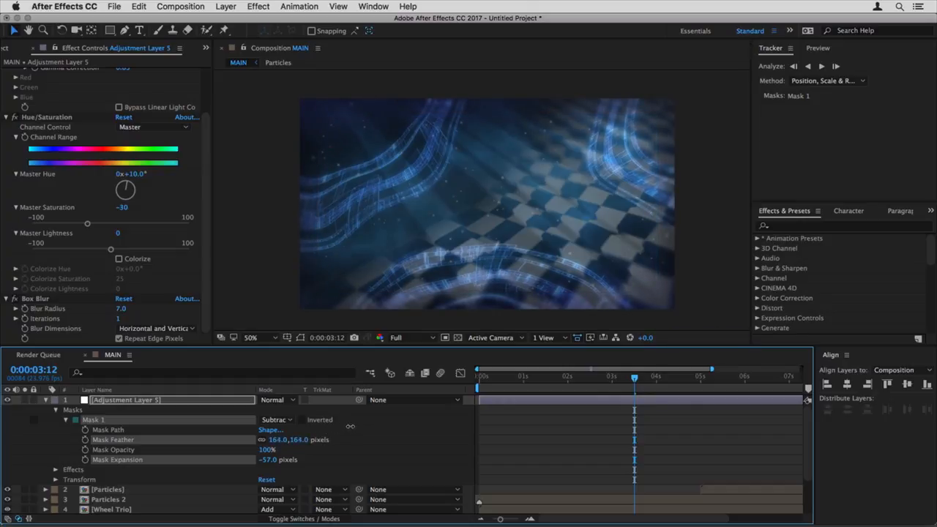
- Compare the frame with and without the top adjustment layer and collapse the layer's properties
{"action": "left_click", "coordinate": [7, 400]}
{"action": "left_click", "coordinate": [7, 400]}
{"action": "left_click", "coordinate": [45, 399]}
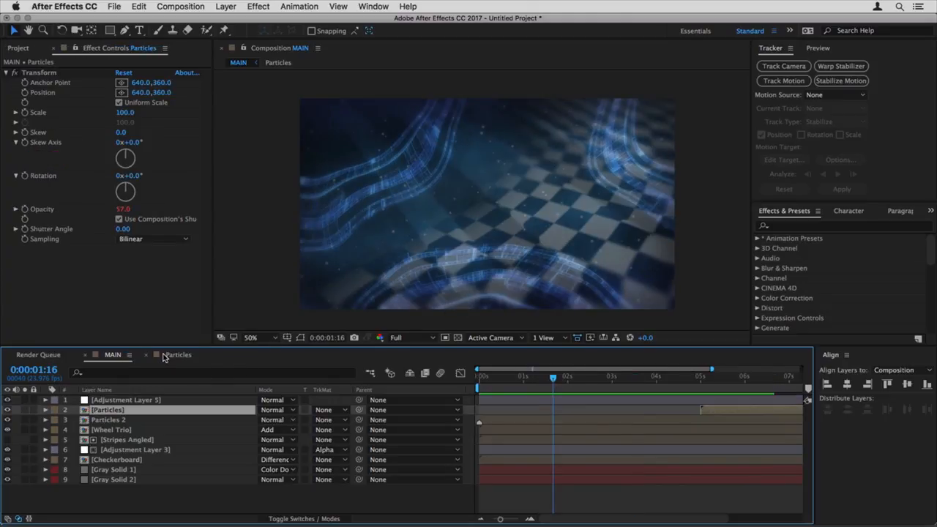
- In the Particles composition, set CC Particle World's Physics Gravity to 0.005 and preview the motion
{"action": "left_click", "coordinate": [183, 357]}
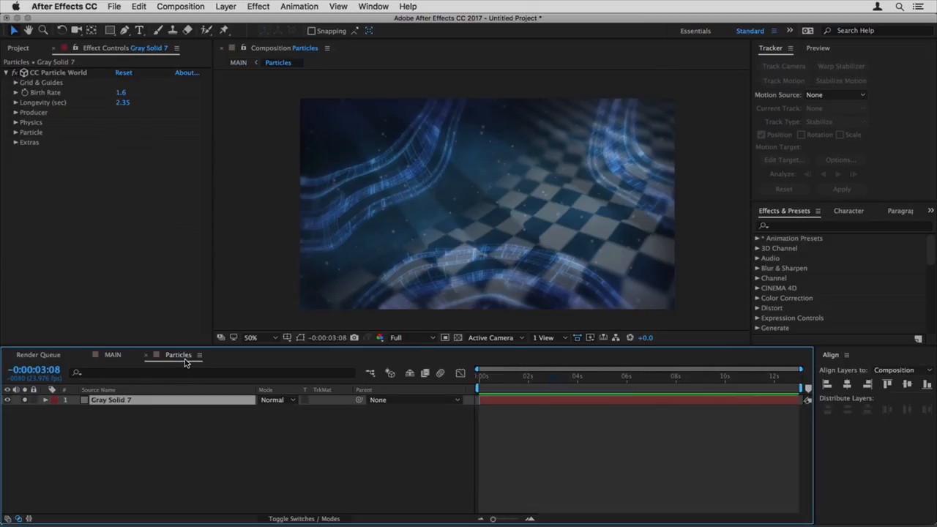
{"action": "left_click_drag", "start_coordinate": [530, 377], "coordinate": [604, 374]}
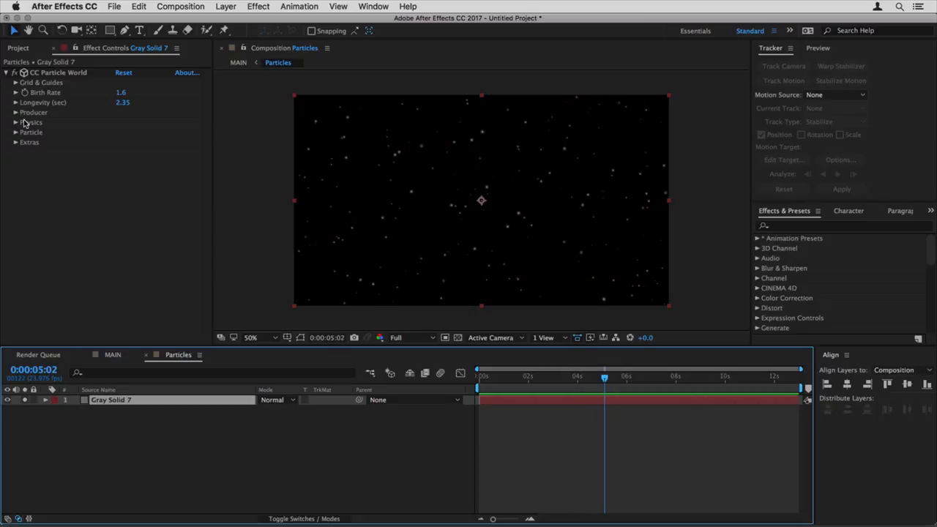
{"action": "left_click", "coordinate": [16, 122]}
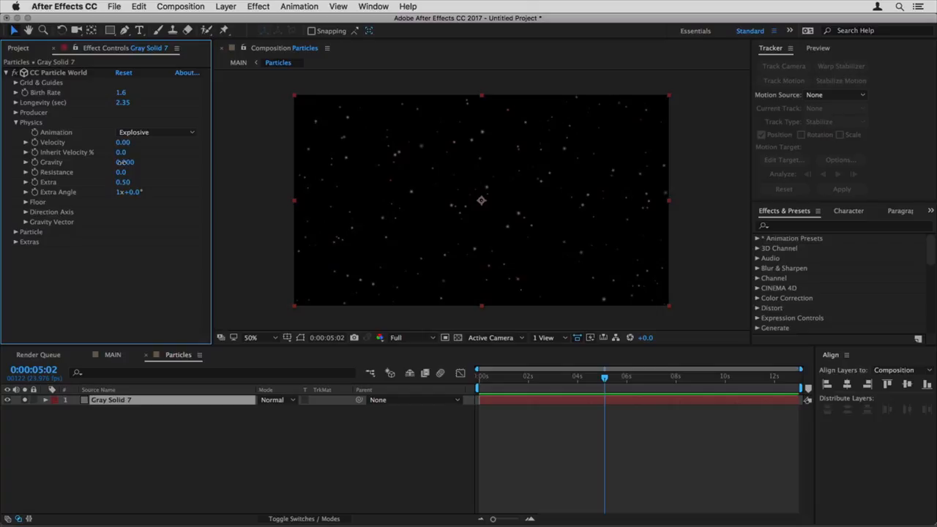
{"action": "left_click_drag", "start_coordinate": [122, 162], "coordinate": [135, 164]}
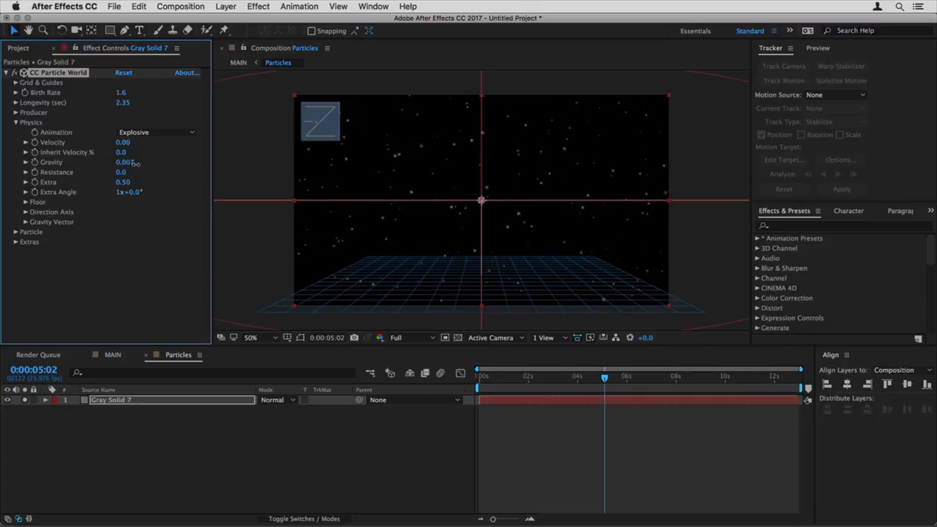
{"action": "key", "text": "space"}
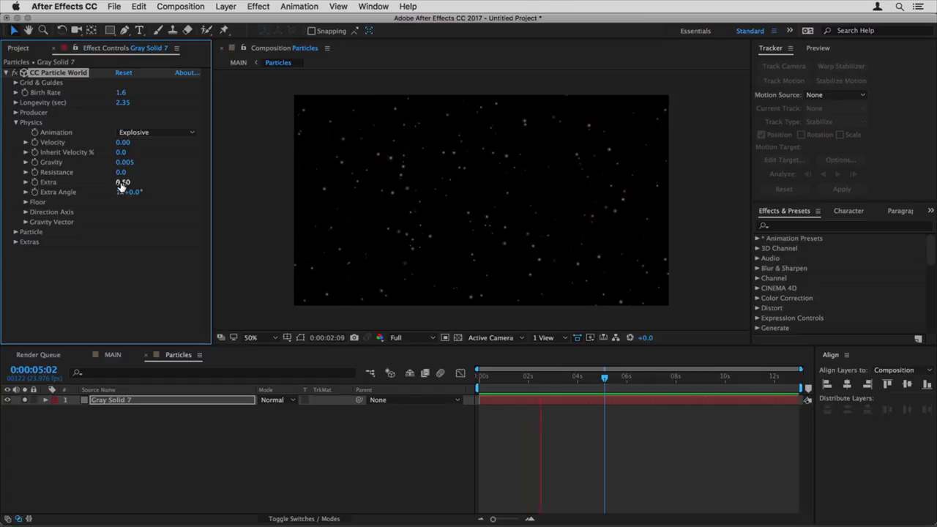
{"action": "key", "text": "space"}
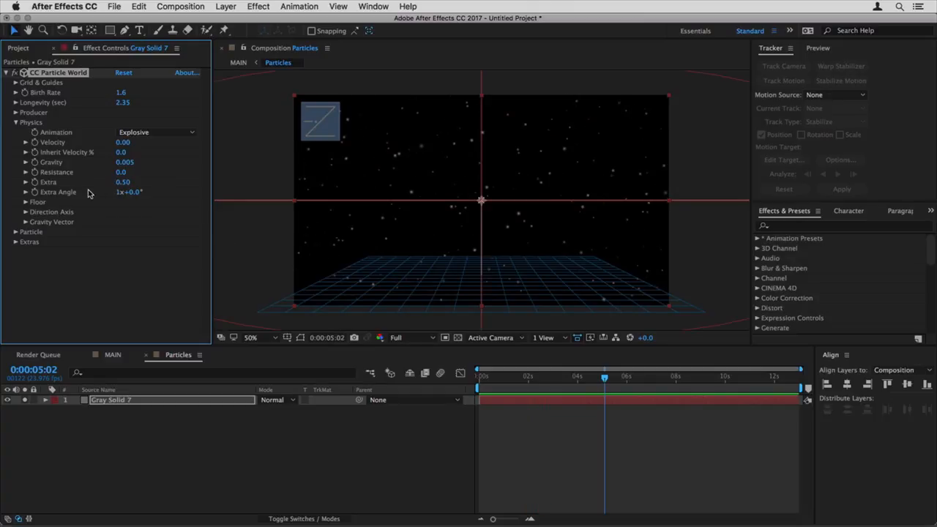
- Set the particle effect's Gravity Vector to Y 0 and X -1, and preview the sideways drift
{"action": "left_click", "coordinate": [25, 223]}
{"action": "left_click", "coordinate": [123, 241]}
{"action": "type", "text": "0"}
{"action": "key", "text": "Return"}
{"action": "left_click", "coordinate": [125, 232]}
{"action": "type", "text": "-1"}
{"action": "key", "text": "Return"}
{"action": "key", "text": "space"}
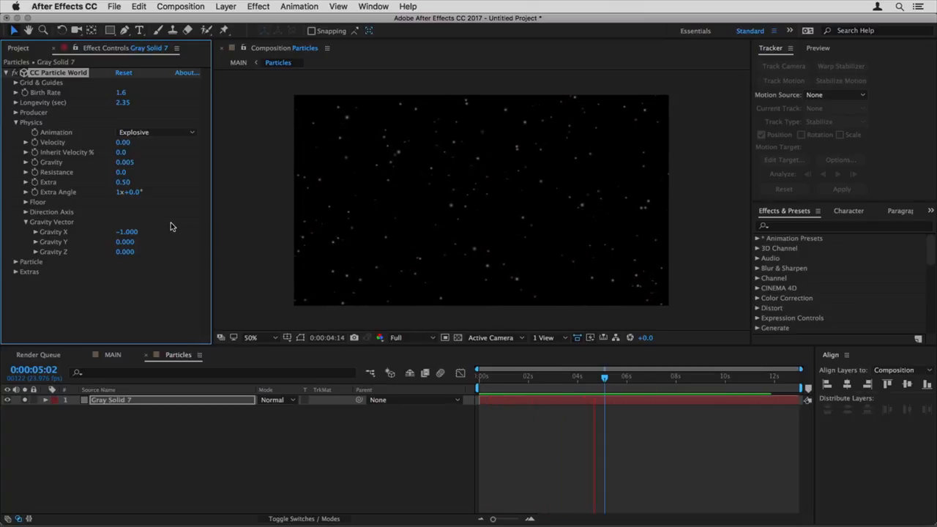
{"action": "key", "text": "space"}
- Set the particle effect's Gravity to 0.007 and preview the Particles composition
{"action": "left_click", "coordinate": [126, 162]}
{"action": "type", "text": "0.007"}
{"action": "key", "text": "Return"}
{"action": "key", "text": "space"}
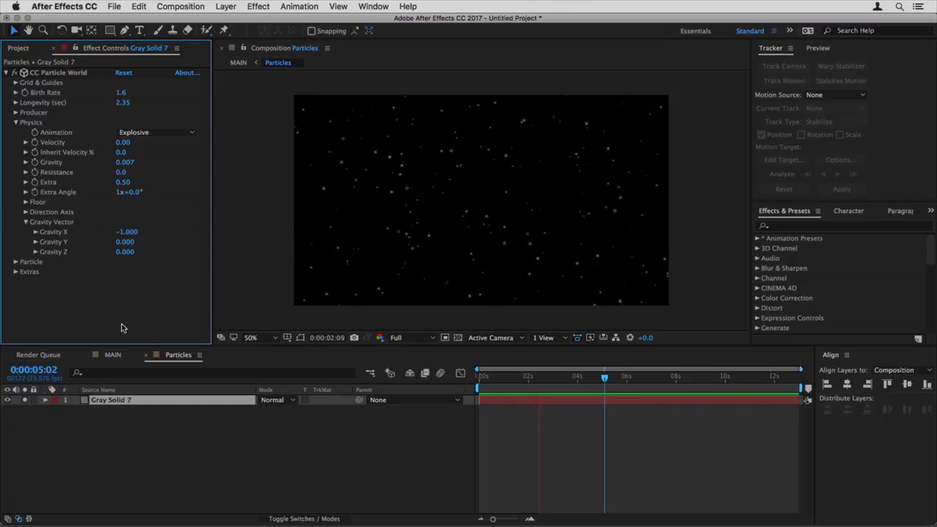
- Close the Particles timeline and preview the full loop of the MAIN composition
{"action": "left_click", "coordinate": [146, 354]}
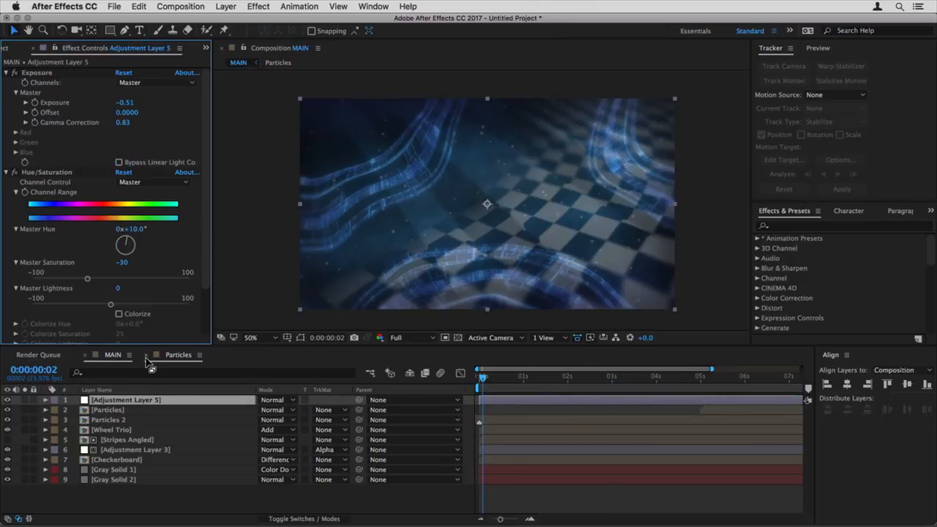
{"action": "key", "text": "minus"}
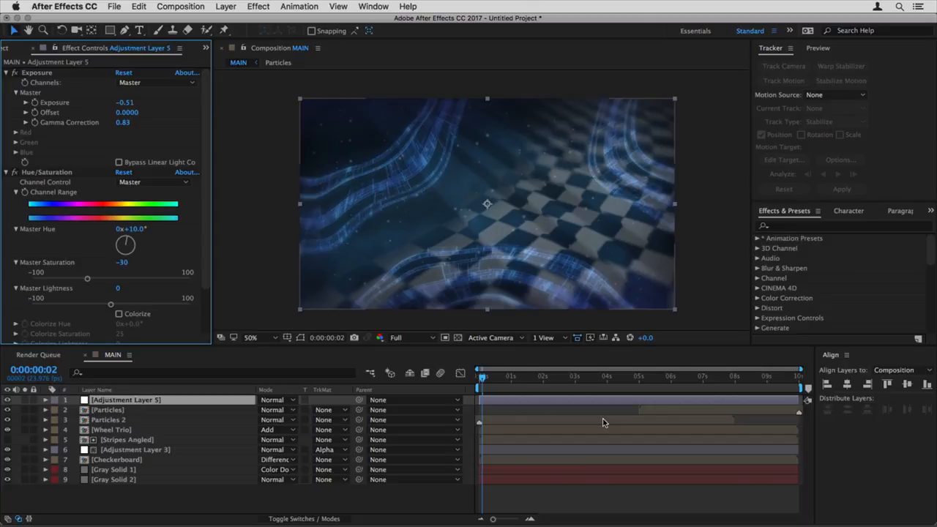
{"action": "key", "text": "space"}
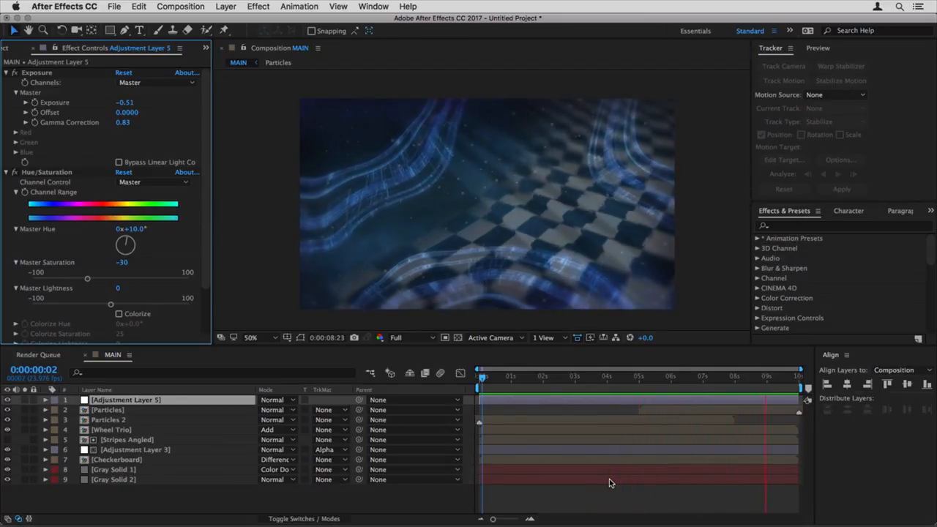
{"action": "key", "text": "space"}
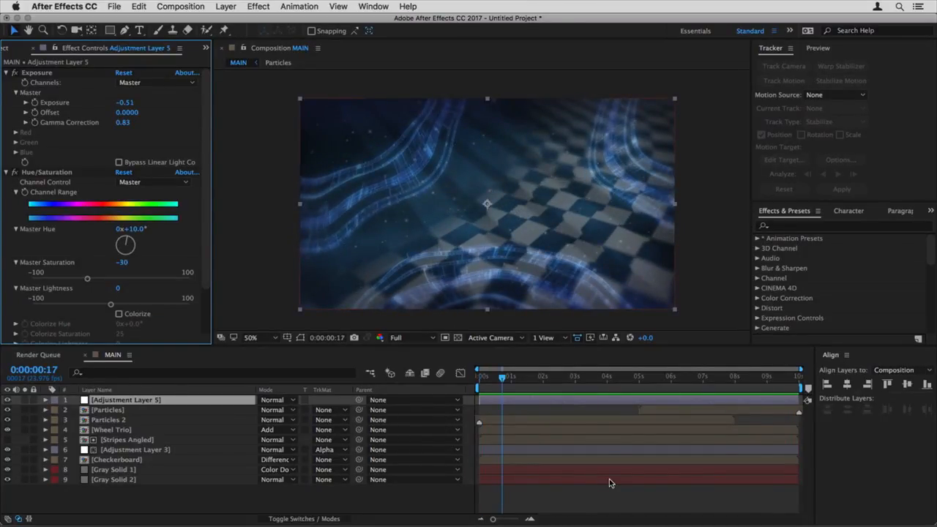
- Queue the MAIN composition for rendering as QuickTime with the Apple ProRes 422 (HQ) codec
{"action": "key", "text": "super+m"}
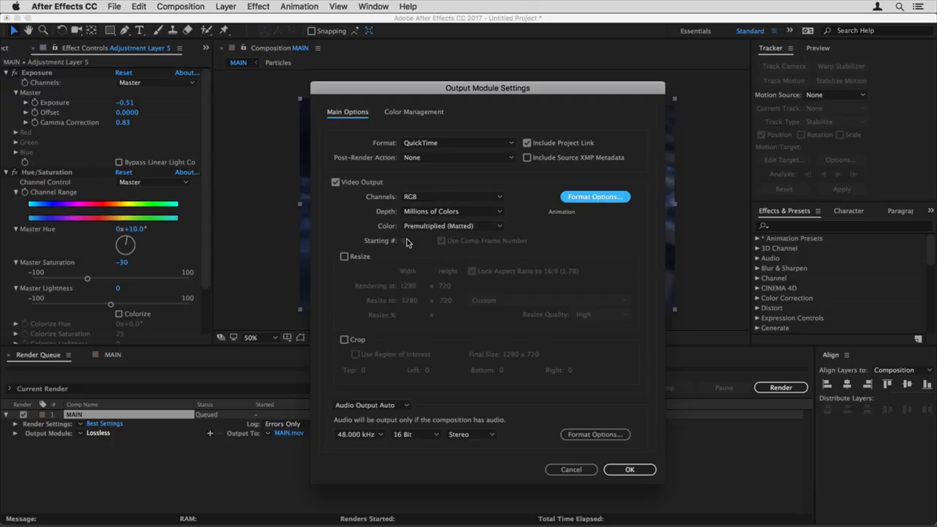
{"action": "left_click", "coordinate": [590, 198]}
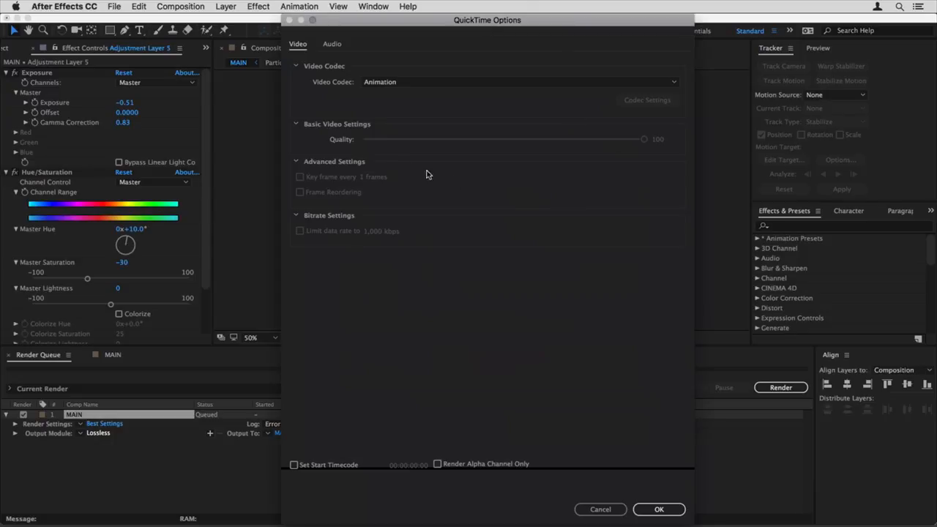
{"action": "left_click", "coordinate": [411, 82]}
{"action": "left_click", "coordinate": [415, 67]}
{"action": "left_click", "coordinate": [667, 513]}
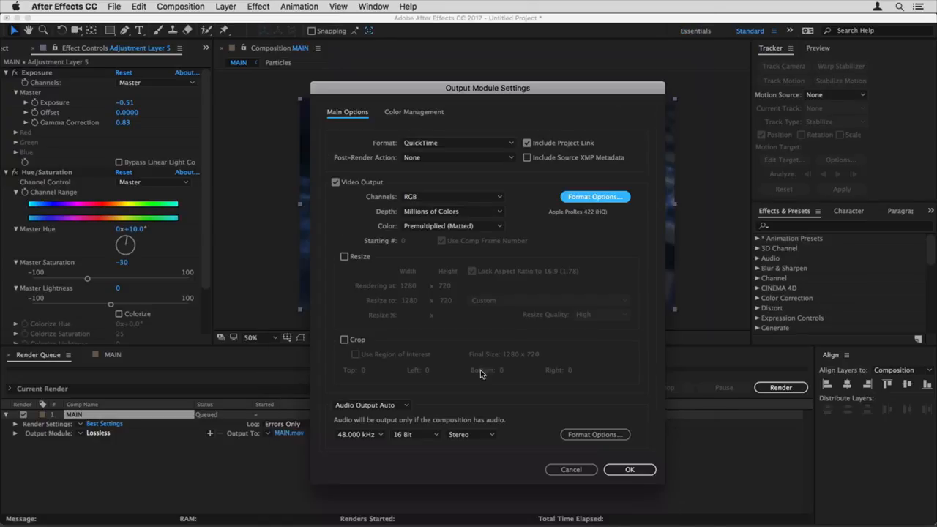
- Turn audio output off for the MAIN render and accept the output module settings
{"action": "left_click", "coordinate": [378, 406]}
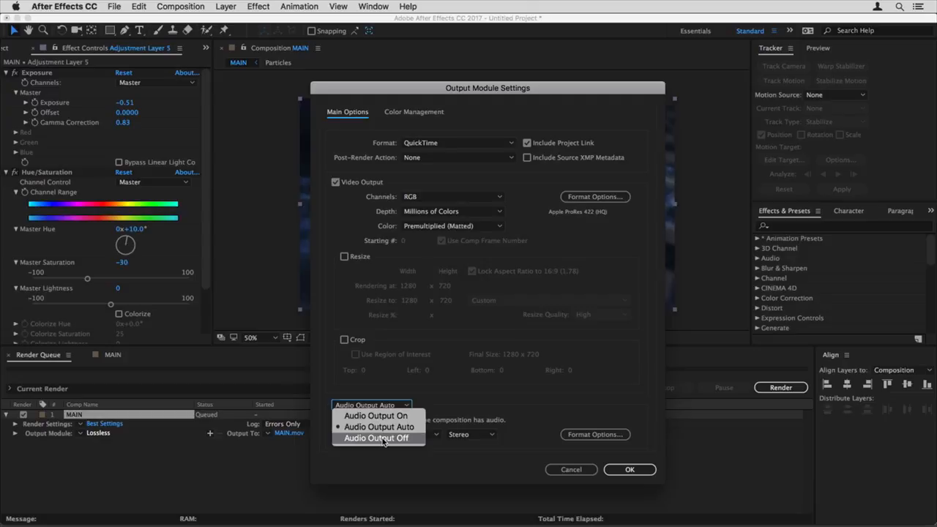
{"action": "left_click", "coordinate": [377, 437]}
{"action": "left_click", "coordinate": [629, 469]}
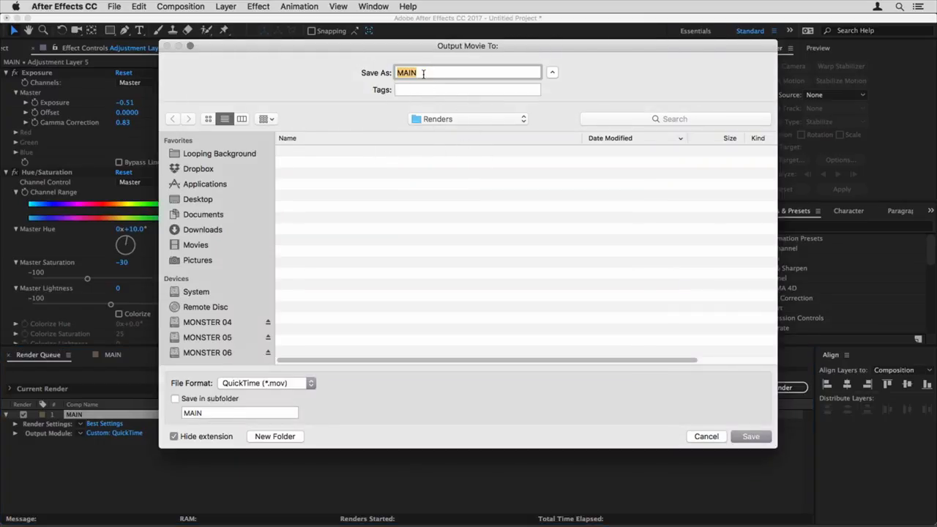
- Name the output movie Cosmic Chess Loop in the Renders folder and start the render
{"action": "type", "text": "Cosmic Chess Loop"}
{"action": "key", "text": "Return"}
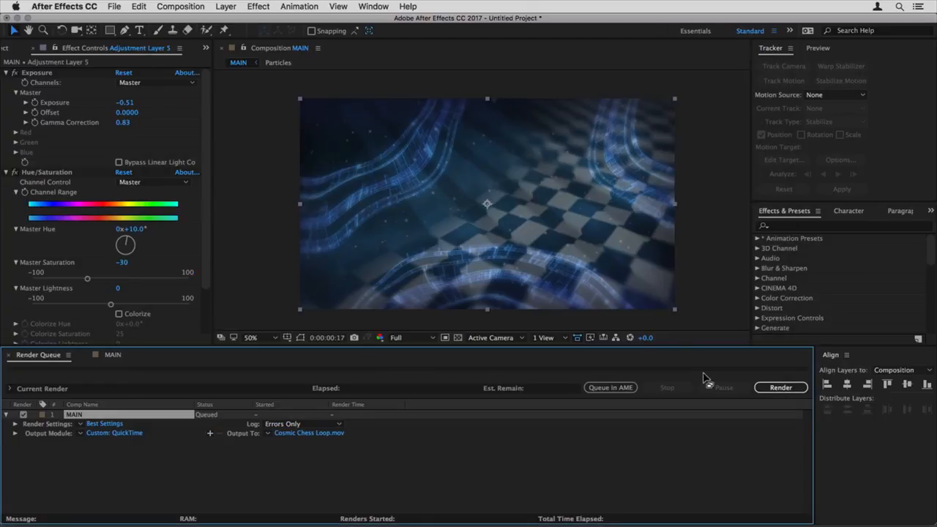
{"action": "left_click", "coordinate": [780, 388]}
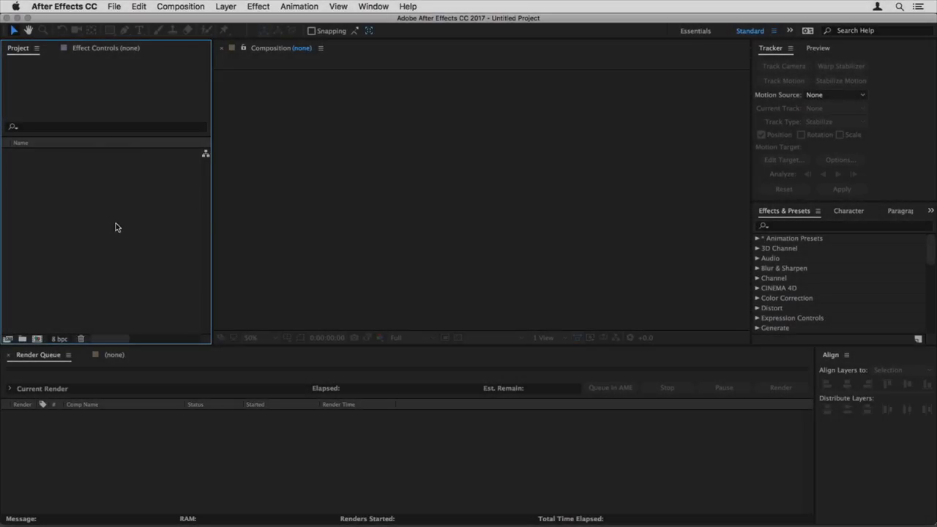
- Create a new 1280 x 720 composition at 23.976 fps with a duration of 30 seconds
{"action": "left_click", "coordinate": [36, 339]}
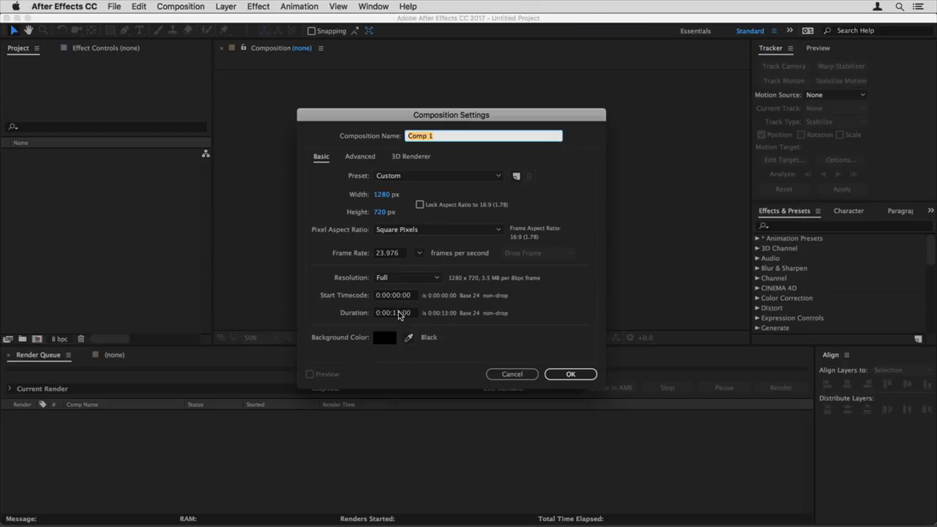
{"action": "left_click", "coordinate": [400, 314]}
{"action": "key", "text": "BackSpace"}
{"action": "key", "text": "BackSpace"}
{"action": "type", "text": "30"}
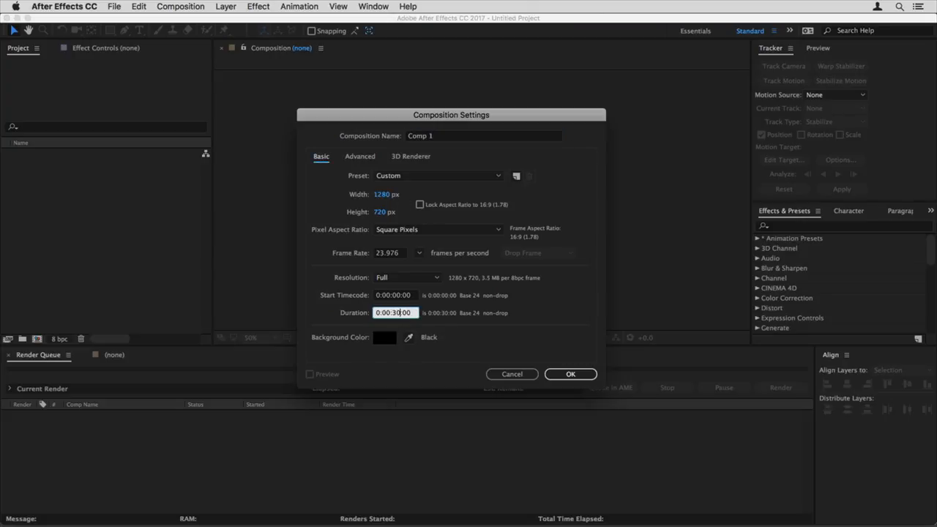
{"action": "key", "text": "Return"}
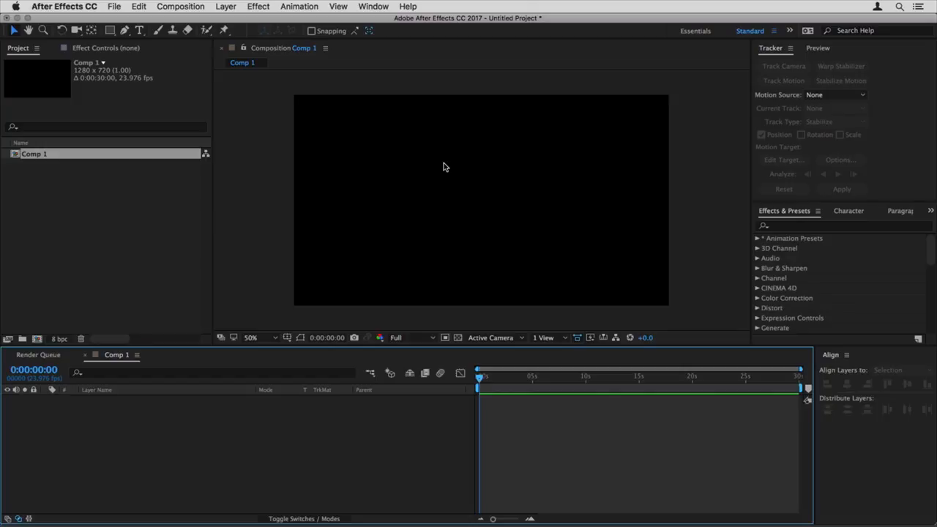
- Start a new text layer in the upper part of the composition
{"action": "key", "text": "super+t"}
{"action": "left_click", "coordinate": [429, 141]}
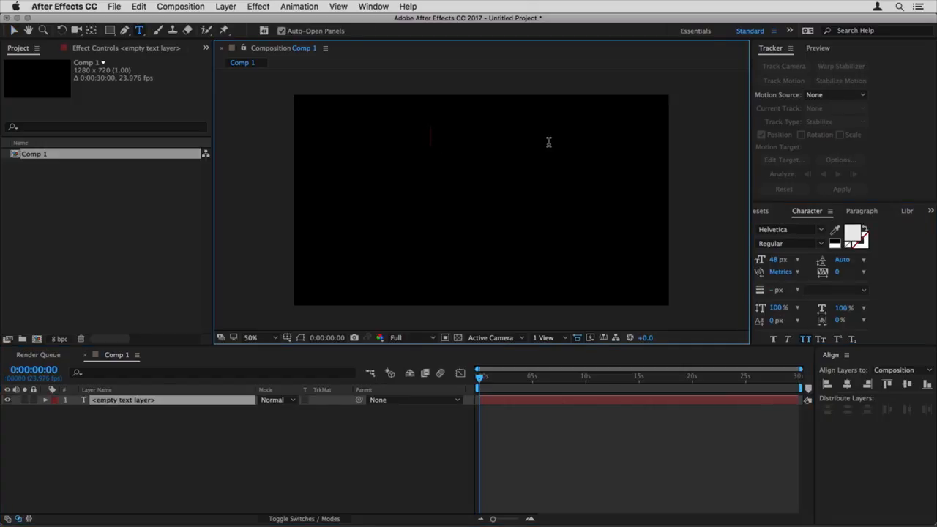
{"action": "type", "text": "Our Company Go"}
{"action": "key", "text": "BackSpace"}
{"action": "key", "text": "BackSpace"}
{"action": "key", "text": "BackSpace"}
{"action": "key", "text": "BackSpace"}
{"action": "key", "text": "BackSpace"}
{"action": "key", "text": "BackSpace"}
{"action": "key", "text": "BackSpace"}
{"action": "key", "text": "BackSpace"}
{"action": "key", "text": "BackSpace"}
{"action": "key", "text": "BackSpace"}
{"action": "key", "text": "BackSpace"}
{"action": "key", "text": "BackSpace"}
{"action": "key", "text": "BackSpace"}
{"action": "key", "text": "BackSpace"}
- Enter Company Goals as a Helvetica Bold 70 px title, center it near the frame's upper edge and show the title-safe guides
{"action": "type", "text": "Company Goals"}
{"action": "key", "text": "Escape"}
{"action": "key", "text": "v"}
{"action": "left_click_drag", "start_coordinate": [470, 144], "coordinate": [522, 138]}
{"action": "key", "text": "apostrophe"}
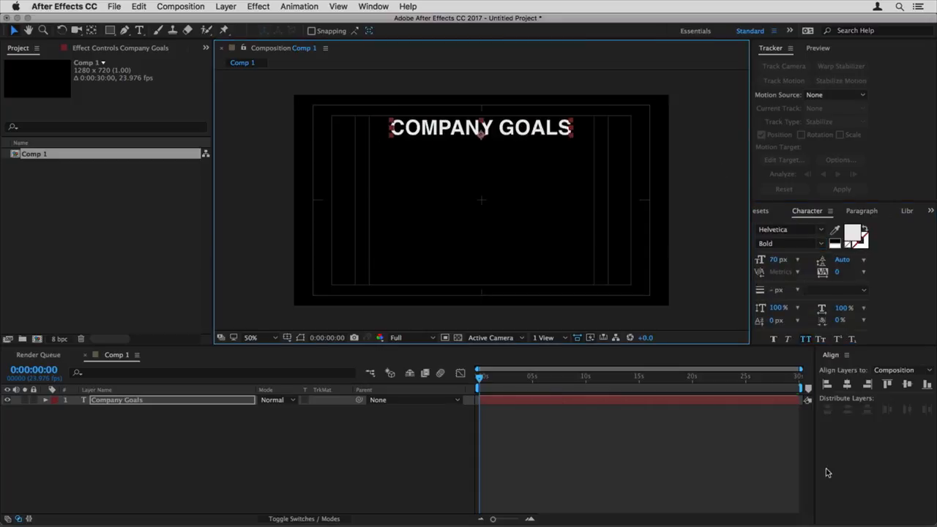
- Add a separate bulleted text layer below the title reading Synergy, in Helvetica Regular at 46 px
{"action": "key", "text": "super+t"}
{"action": "left_click", "coordinate": [393, 174]}
{"action": "type", "text": "Synergy"}
{"action": "key", "text": "Escape"}
{"action": "left_click", "coordinate": [789, 243]}
{"action": "left_click", "coordinate": [794, 275]}
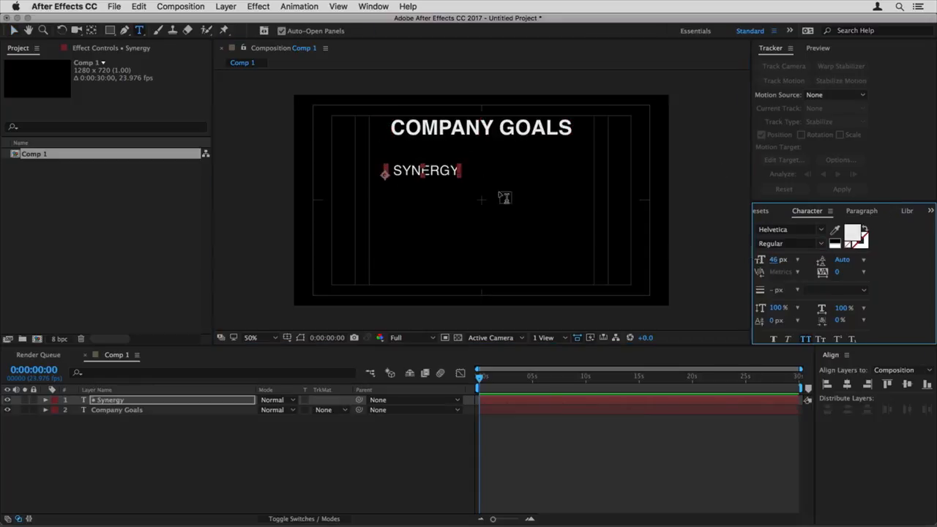
- Extend the bullet list with the lines Backward forwardability, Social Networking, Profits and courage
{"action": "left_click", "coordinate": [496, 175]}
{"action": "key", "text": "Return"}
{"action": "type", "text": "• Backward forwardability"}
{"action": "key", "text": "Return"}
{"action": "type", "text": "• Social Networking"}
{"action": "key", "text": "Return"}
{"action": "type", "text": "• "}
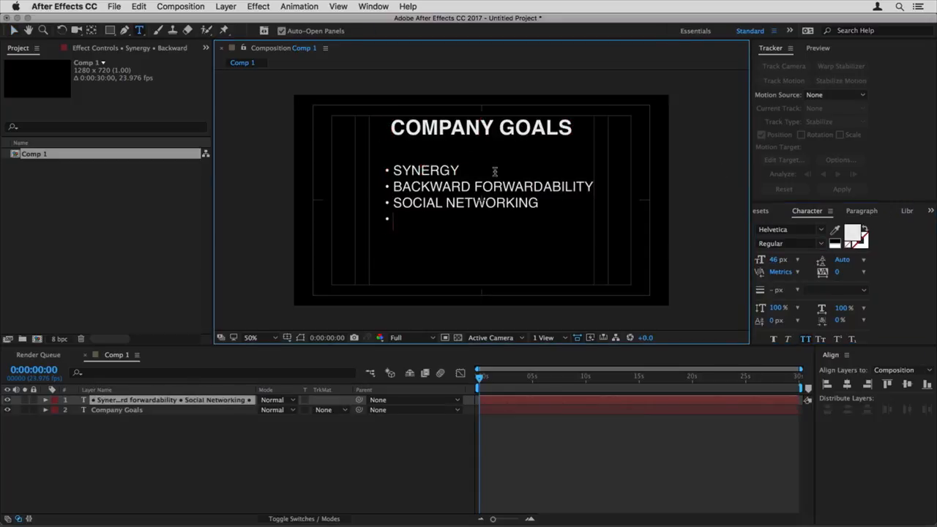
{"action": "type", "text": "Profits"}
{"action": "key", "text": "Return"}
{"action": "type", "text": "• courage"}
- Enlarge the bullet list to 52 px, shift it under the title and nudge the Company Goals title slightly down
{"action": "key", "text": "Escape"}
{"action": "key", "text": "v"}
{"action": "key", "text": "ctrl+Down"}
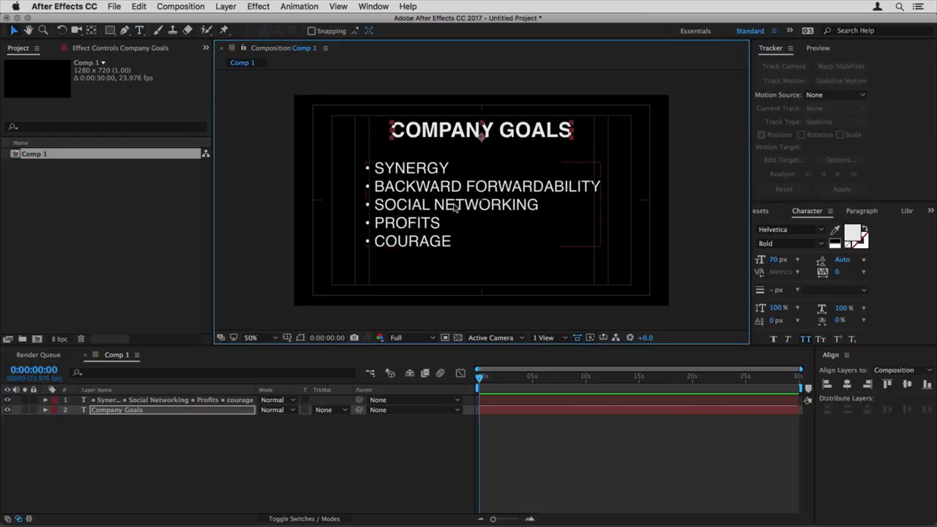
{"action": "left_click_drag", "start_coordinate": [440, 133], "coordinate": [440, 134]}
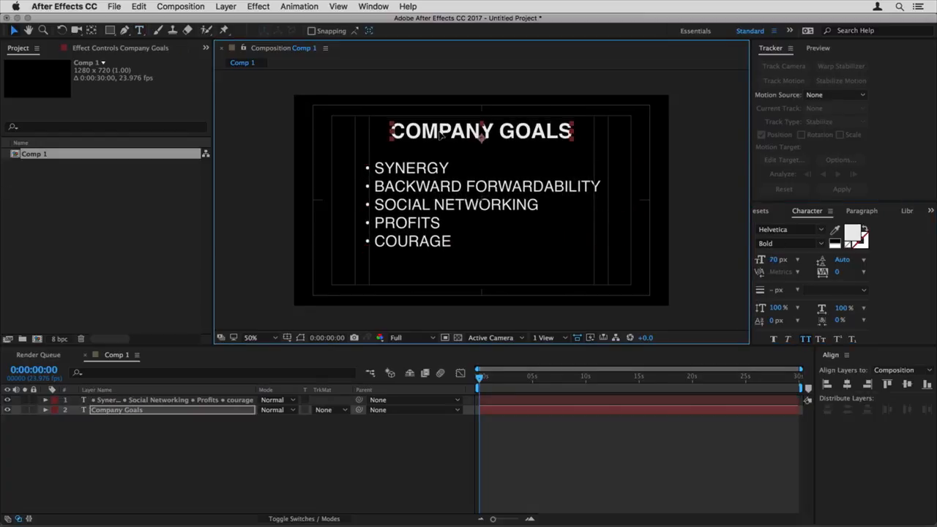
- Import Cosmic Chess Loop.mov from the Renders folder, place it beneath both text layers and scrub through its motion
{"action": "double_click", "coordinate": [92, 192]}
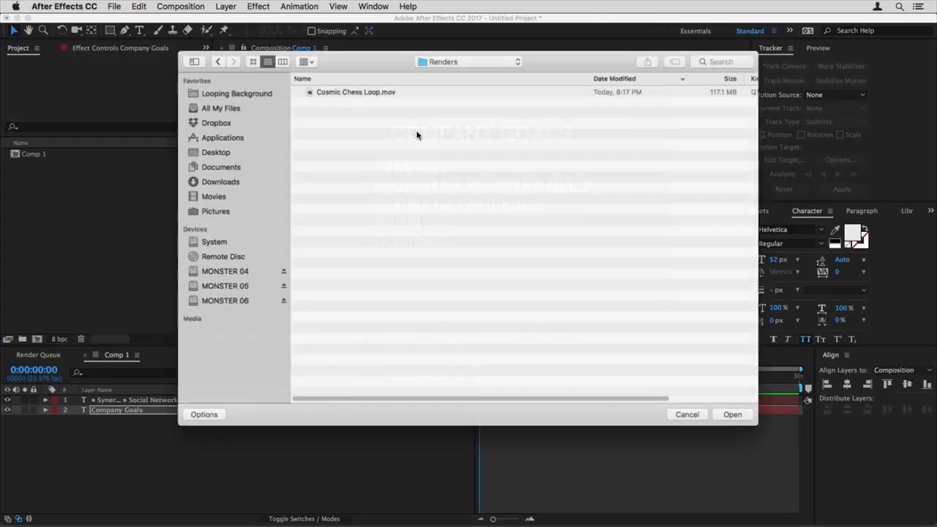
{"action": "left_click", "coordinate": [349, 89]}
{"action": "key", "text": "Return"}
{"action": "left_click_drag", "start_coordinate": [71, 167], "coordinate": [134, 436]}
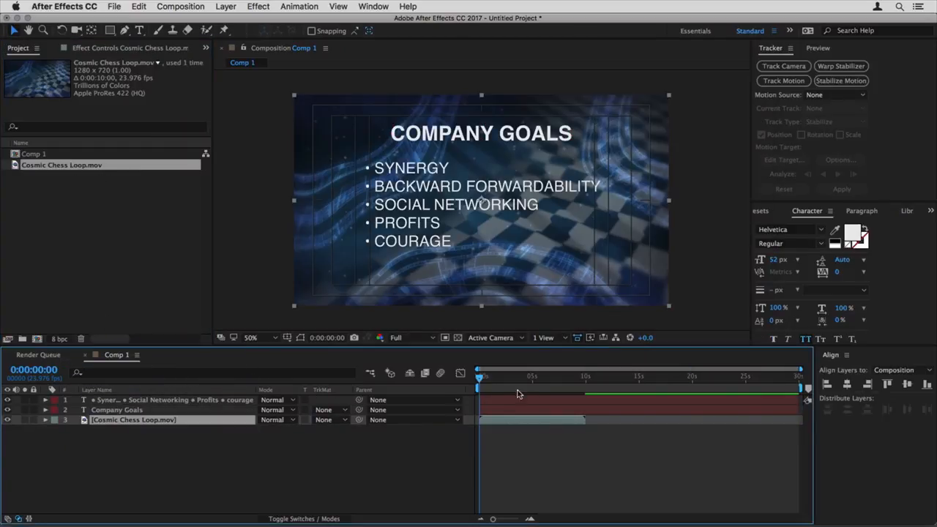
{"action": "left_click_drag", "start_coordinate": [522, 380], "coordinate": [561, 382]}
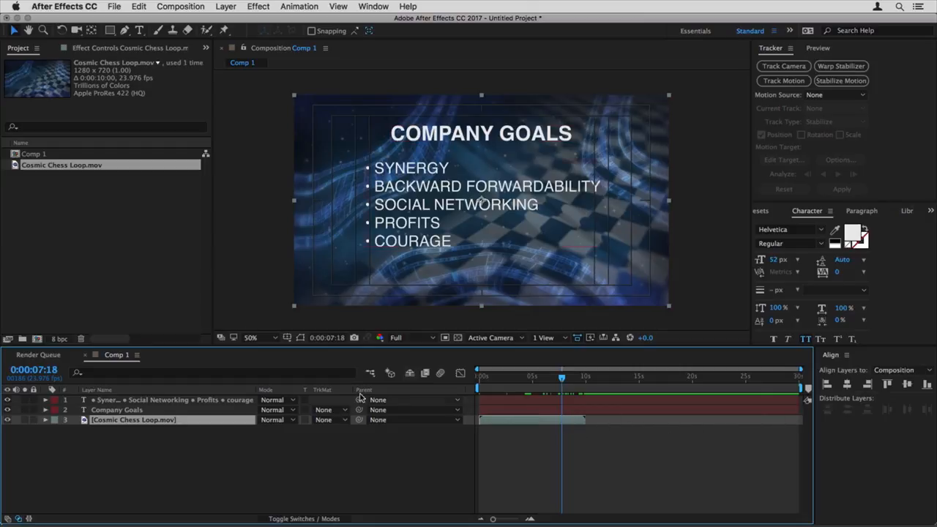
- Interpret the Cosmic Chess Loop footage so that it loops for a total duration of 30 seconds
{"action": "right_click", "coordinate": [91, 170]}
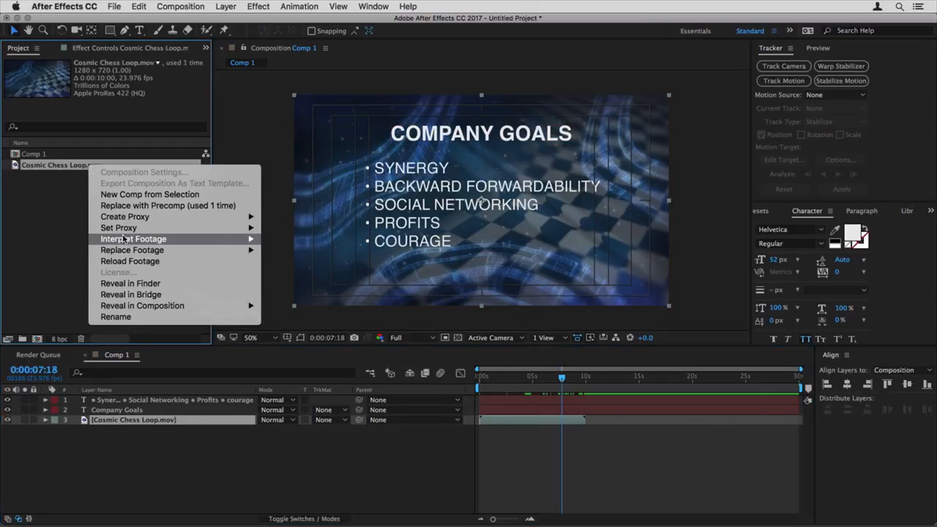
{"action": "mouse_move", "coordinate": [156, 239]}
{"action": "left_click", "coordinate": [320, 243]}
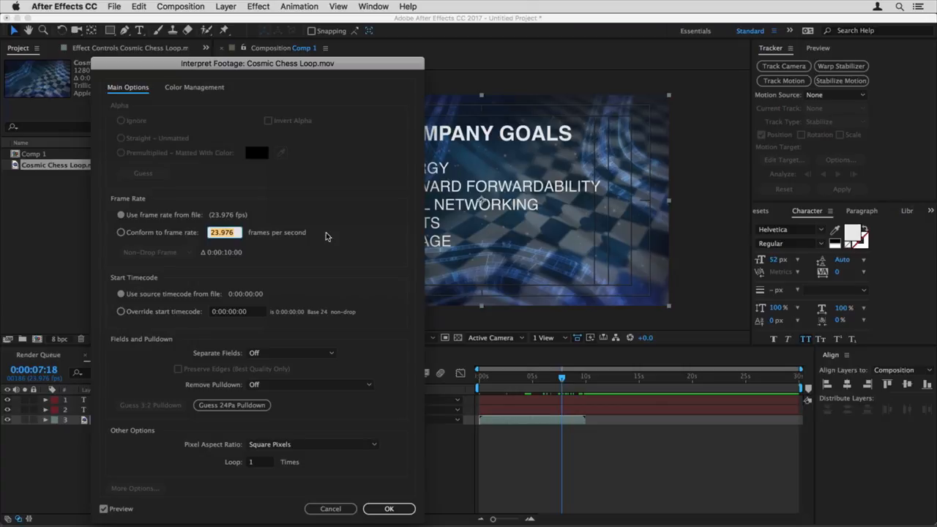
{"action": "left_click", "coordinate": [252, 464]}
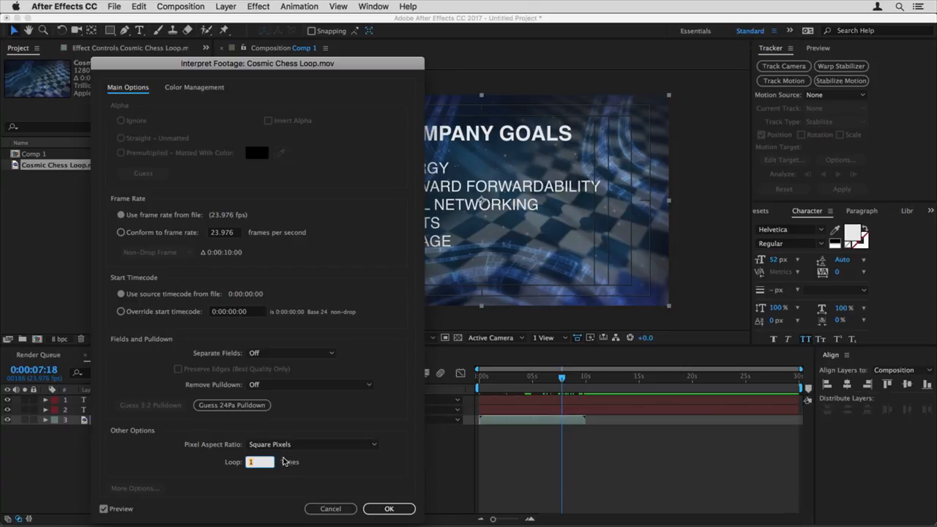
{"action": "key", "text": "Return"}
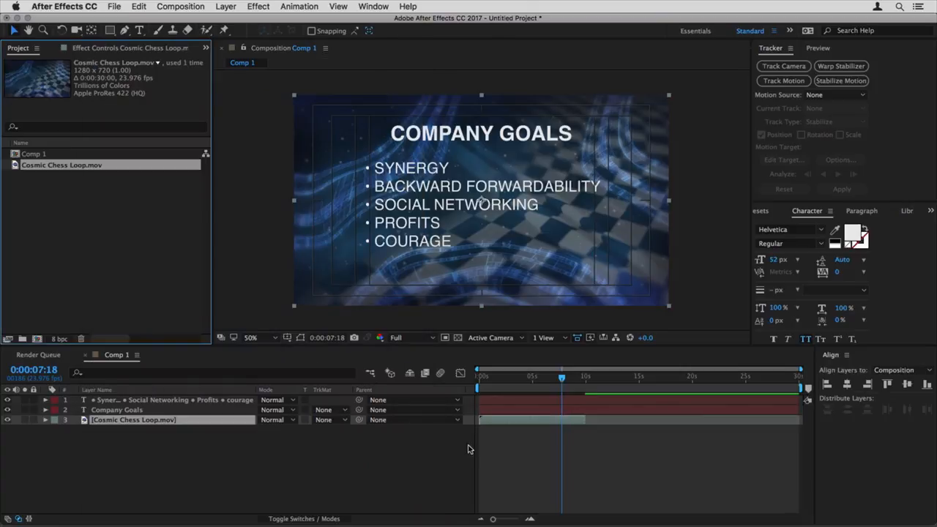
- Extend the Cosmic Chess Loop layer to the end of the composition and preview the repeated loop
{"action": "left_click_drag", "start_coordinate": [586, 420], "coordinate": [838, 437]}
{"action": "left_click_drag", "start_coordinate": [557, 384], "coordinate": [605, 378]}
{"action": "key", "text": "space"}
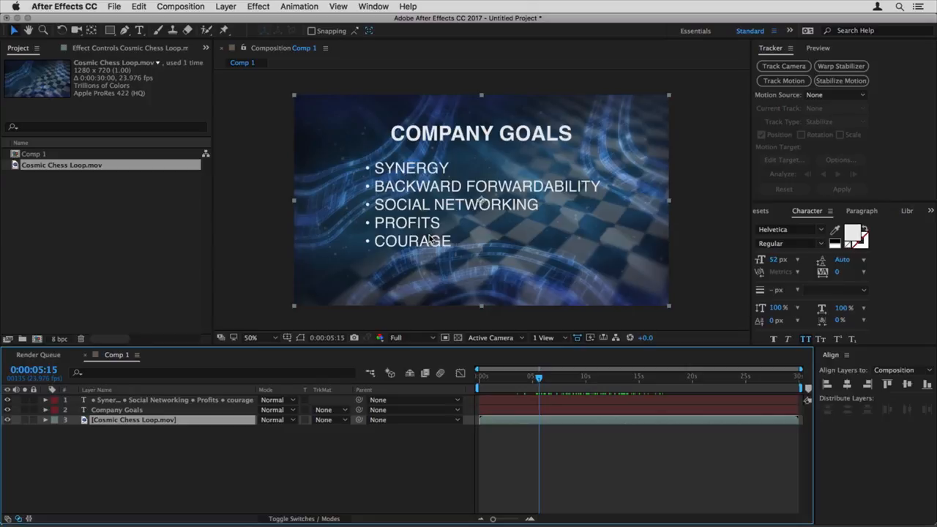
- Apply the Exposure, Hue/Saturation and Box Blur effects to the Cosmic Chess Loop layer
{"action": "key", "text": "ctrl+space"}
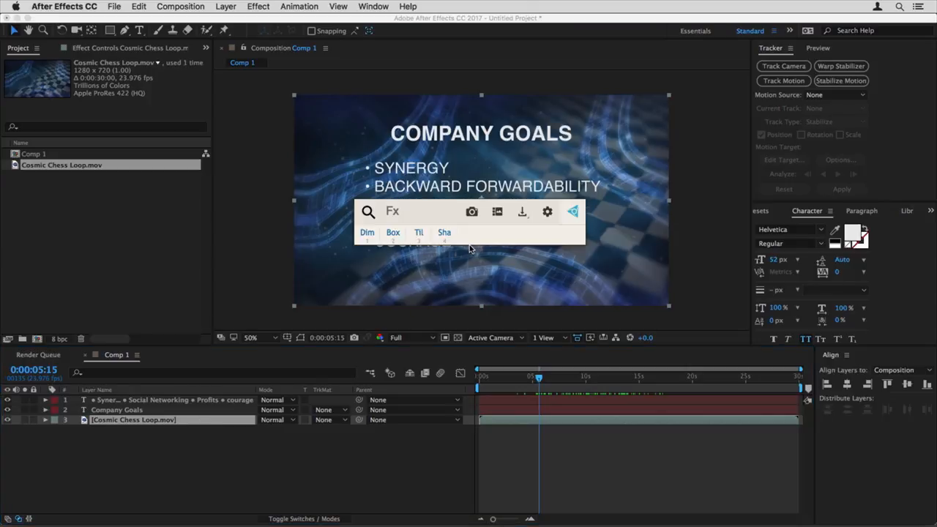
{"action": "type", "text": "expo"}
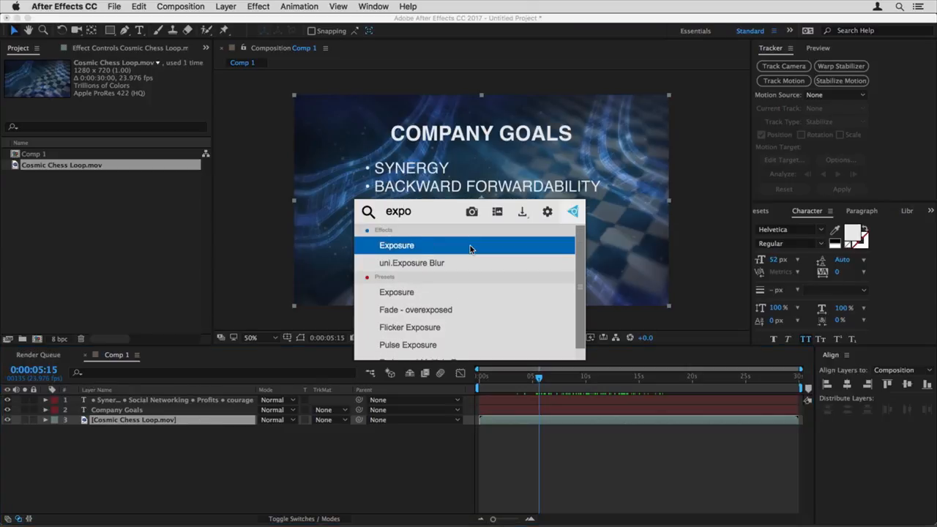
{"action": "key", "text": "Return"}
{"action": "key", "text": "ctrl+space"}
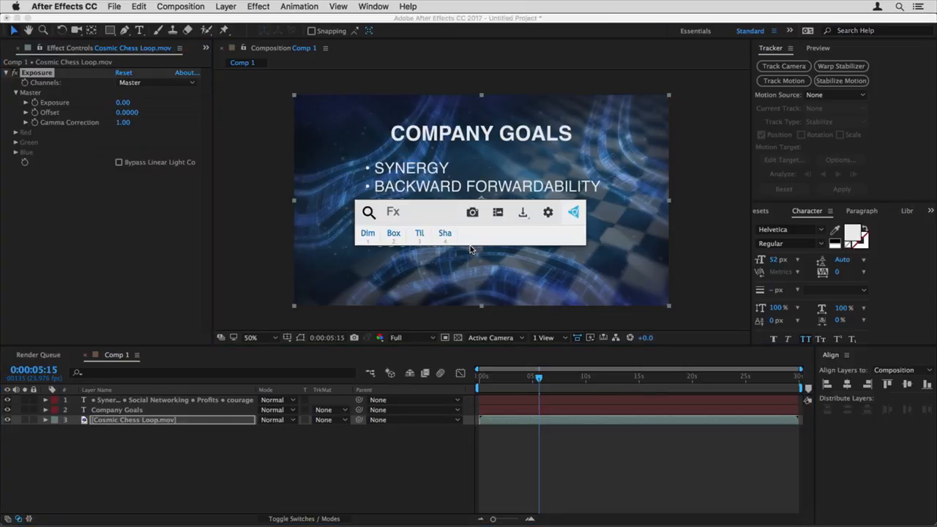
{"action": "type", "text": "hue"}
{"action": "left_click", "coordinate": [471, 248]}
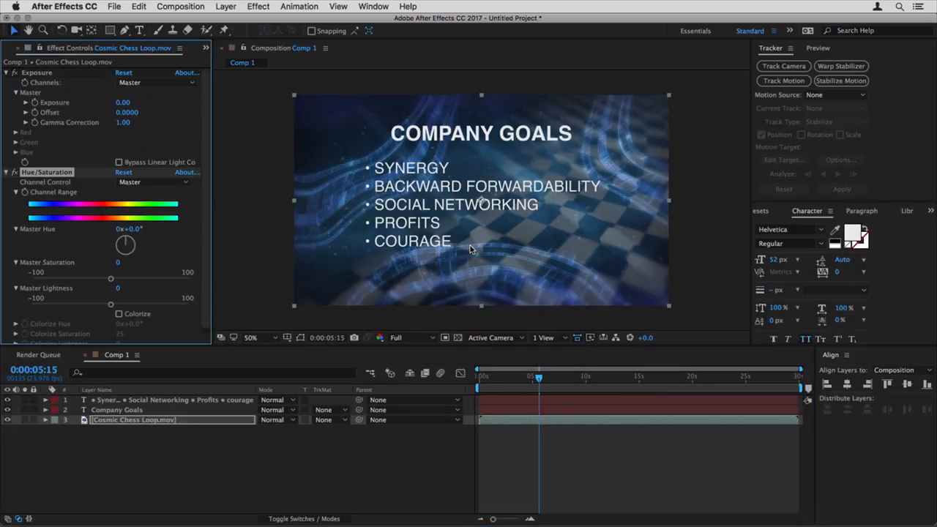
{"action": "key", "text": "ctrl+space"}
{"action": "left_click", "coordinate": [471, 247]}
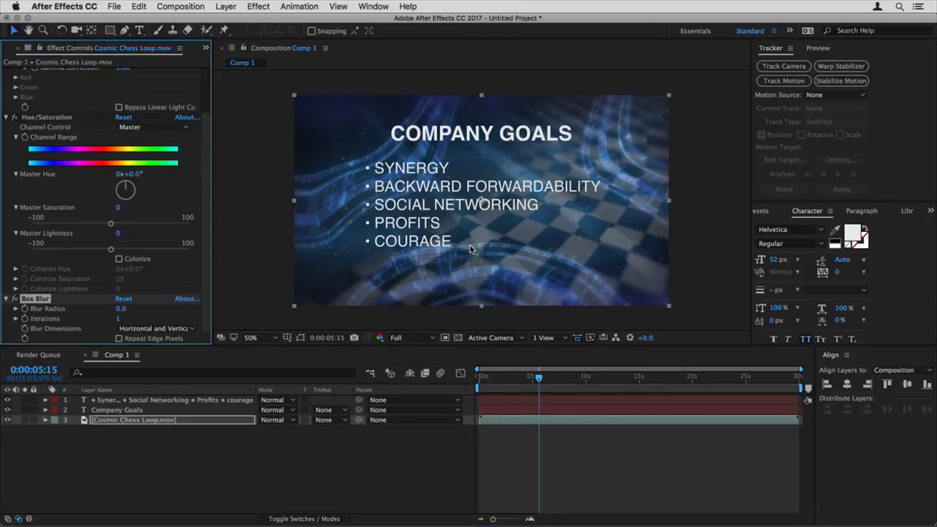
- Tone down the background with Exposure -0.88, Master Saturation -14 and a Box Blur radius of 4.0 with repeated edge pixels
{"action": "scroll", "coordinate": [90, 111], "scroll_direction": "up", "scroll_amount": 3}
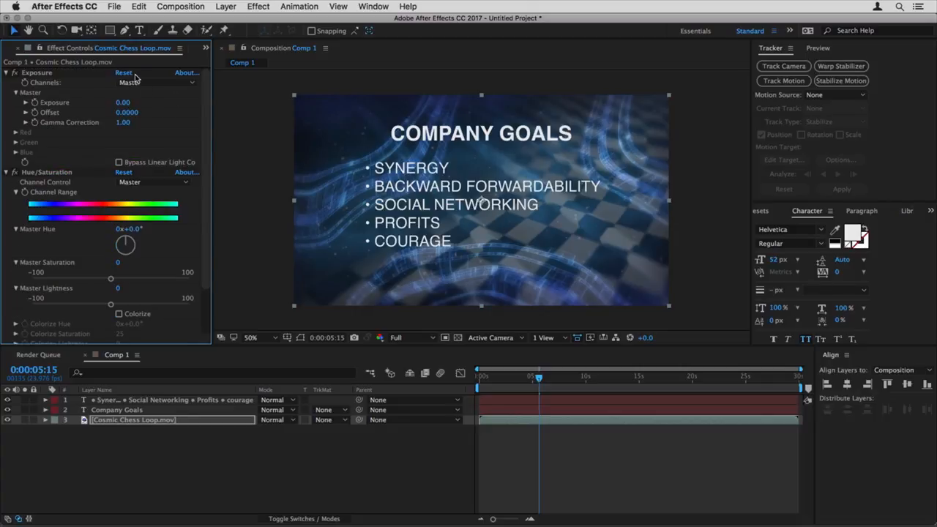
{"action": "left_click_drag", "start_coordinate": [122, 102], "coordinate": [78, 102]}
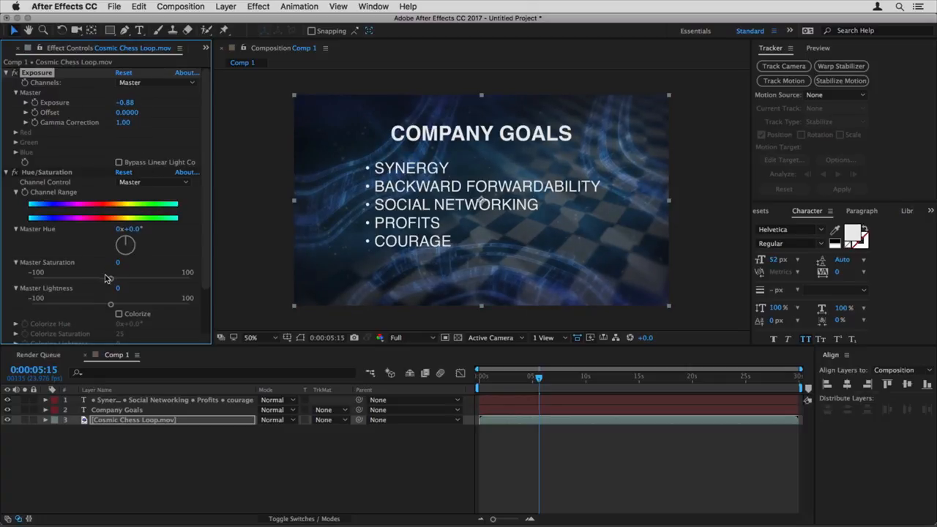
{"action": "left_click_drag", "start_coordinate": [110, 282], "coordinate": [101, 281]}
{"action": "key", "text": "super+alt+shift+e"}
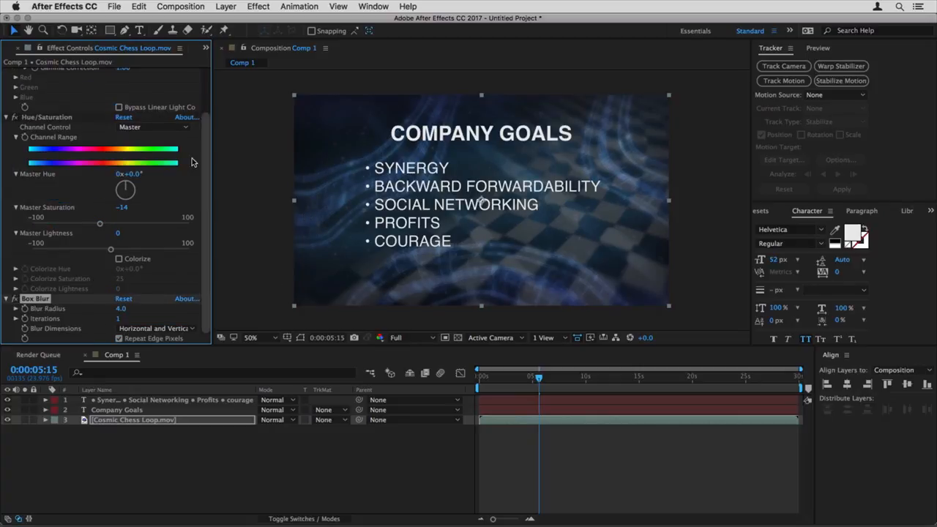
- Shift the background's Master Hue to -68° for a green look and preview the composition
{"action": "scroll", "coordinate": [195, 163], "scroll_direction": "up", "scroll_amount": 1}
{"action": "left_click_drag", "start_coordinate": [128, 182], "coordinate": [94, 180]}
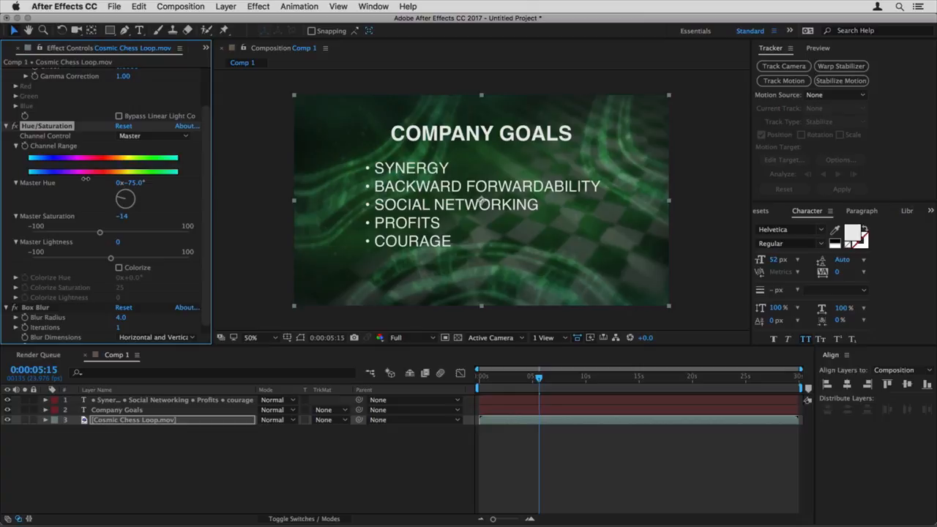
{"action": "key", "text": "space"}
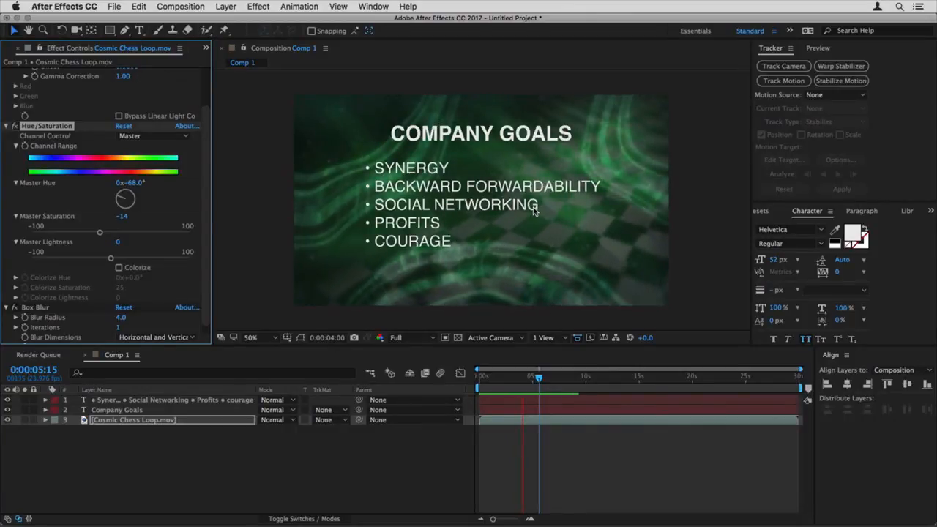
{"action": "key", "text": "space"}
- Scale the Cosmic Chess Loop layer up to 178% and play back the result
{"action": "key", "text": "s"}
{"action": "left_click_drag", "start_coordinate": [272, 433], "coordinate": [305, 428]}
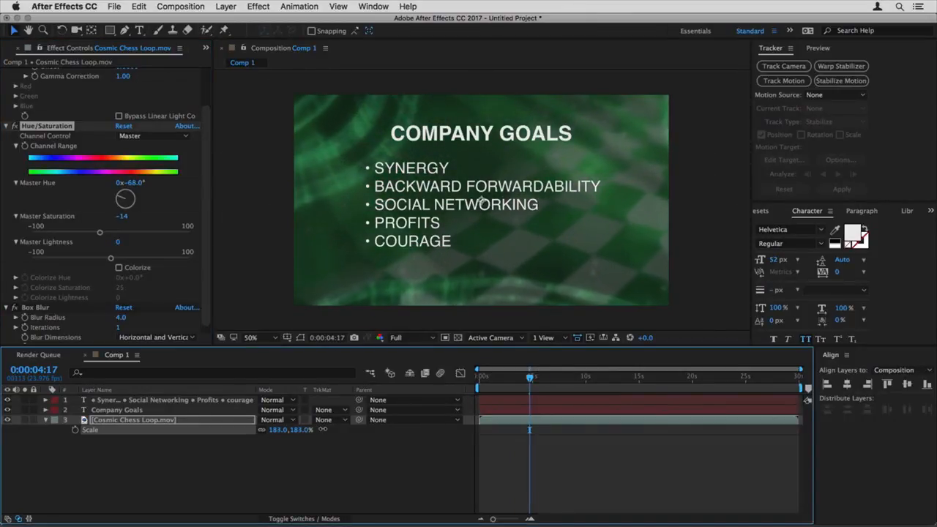
{"action": "key", "text": "space"}
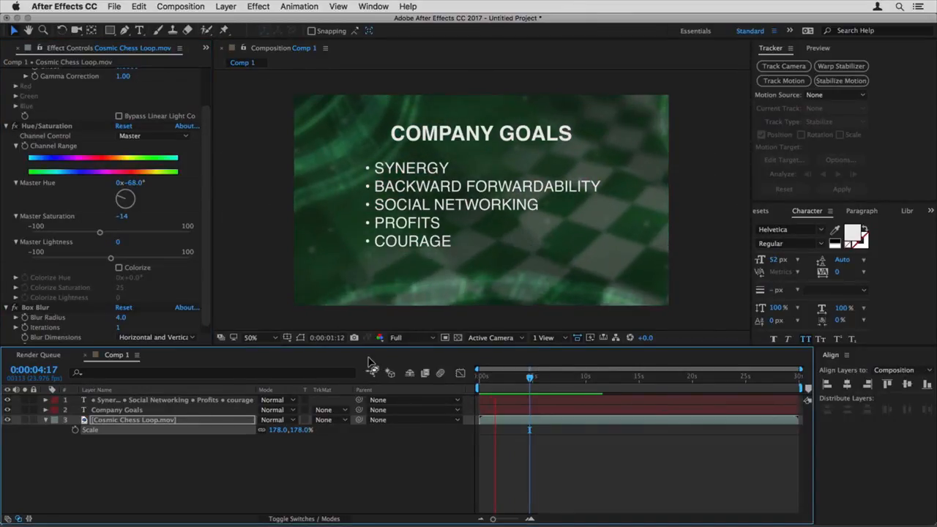